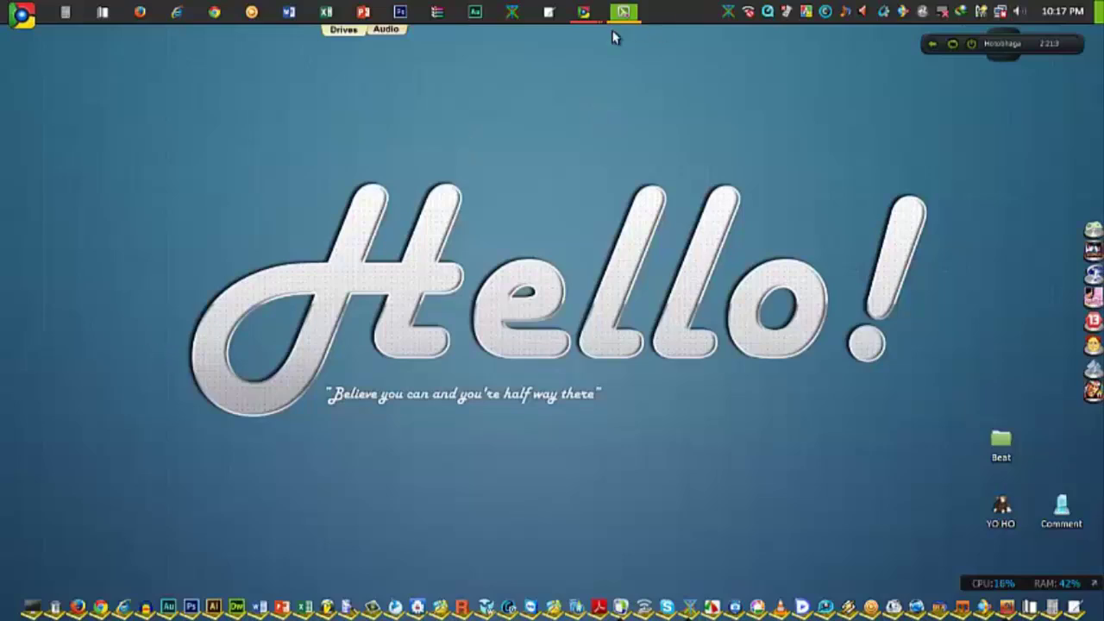
Open the Audacity installer folder and examine the Lame_v3.99.3_for_Windows and audacity-win-unicode-1.3.13 setup files, leaving the window minimized
mouse_move(596, 10)
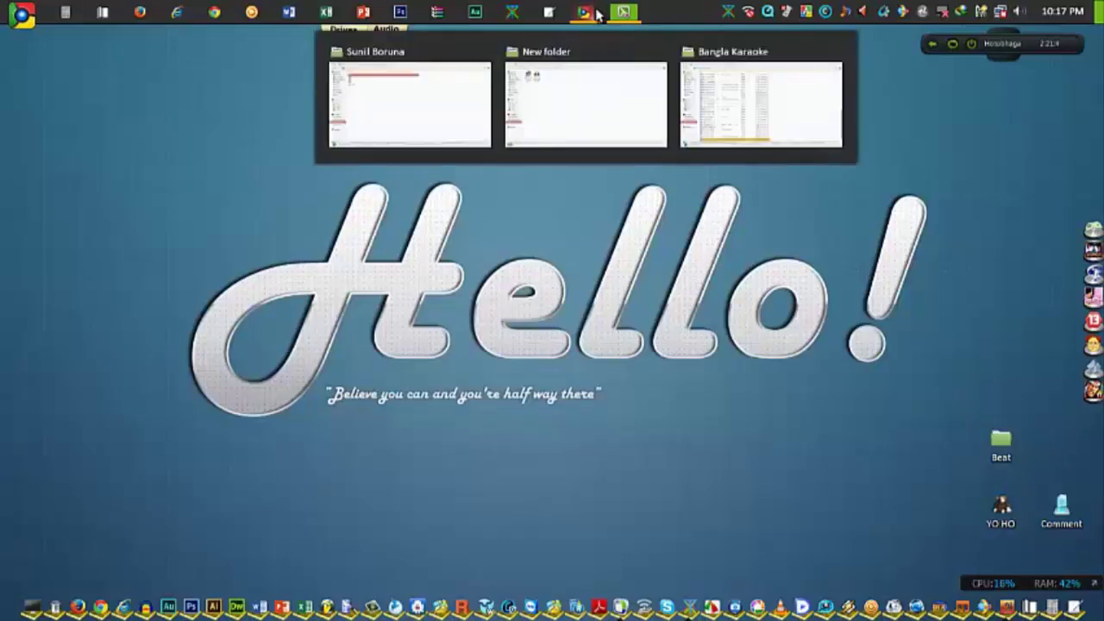
left_click(565, 93)
left_click(231, 154)
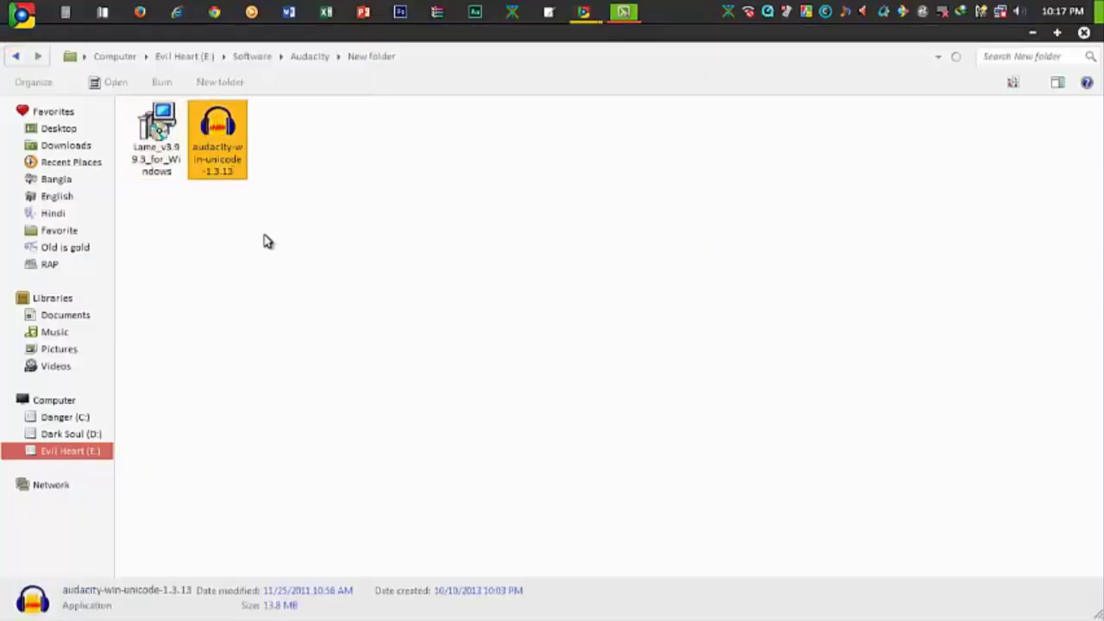
left_click_drag(222, 231, 230, 168)
left_click_drag(146, 209, 209, 164)
left_click(179, 220)
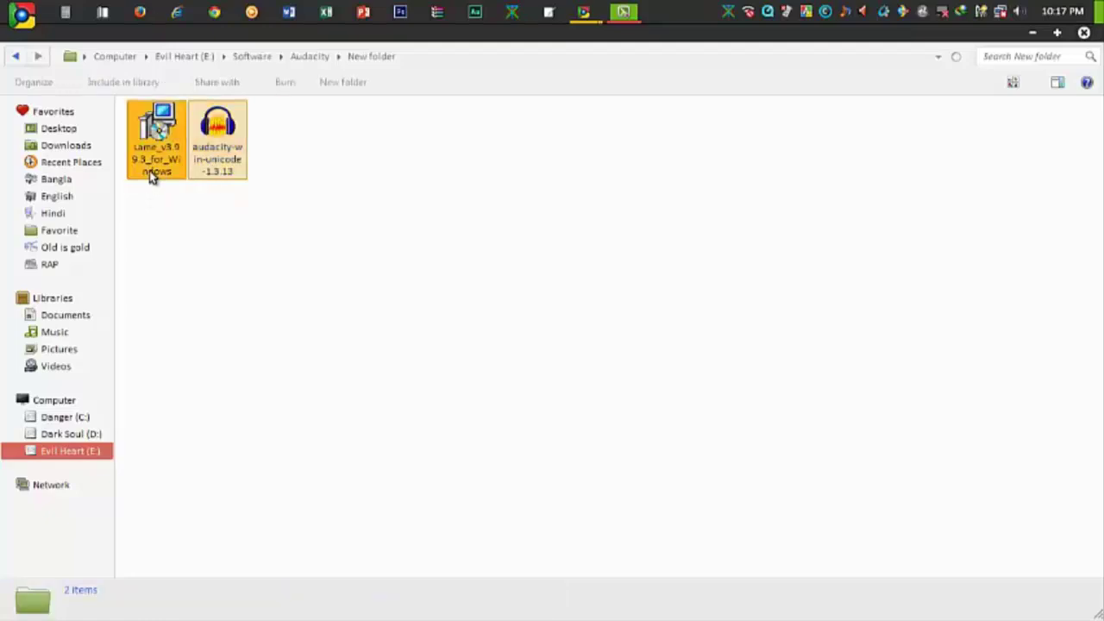
left_click(150, 175)
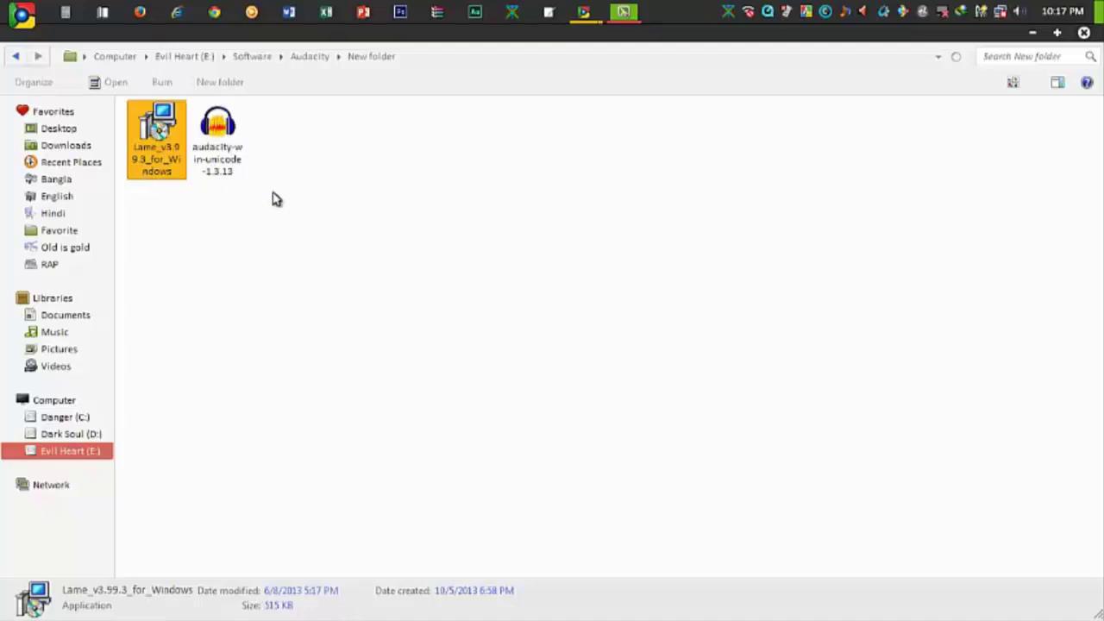
left_click(239, 206)
left_click(228, 171)
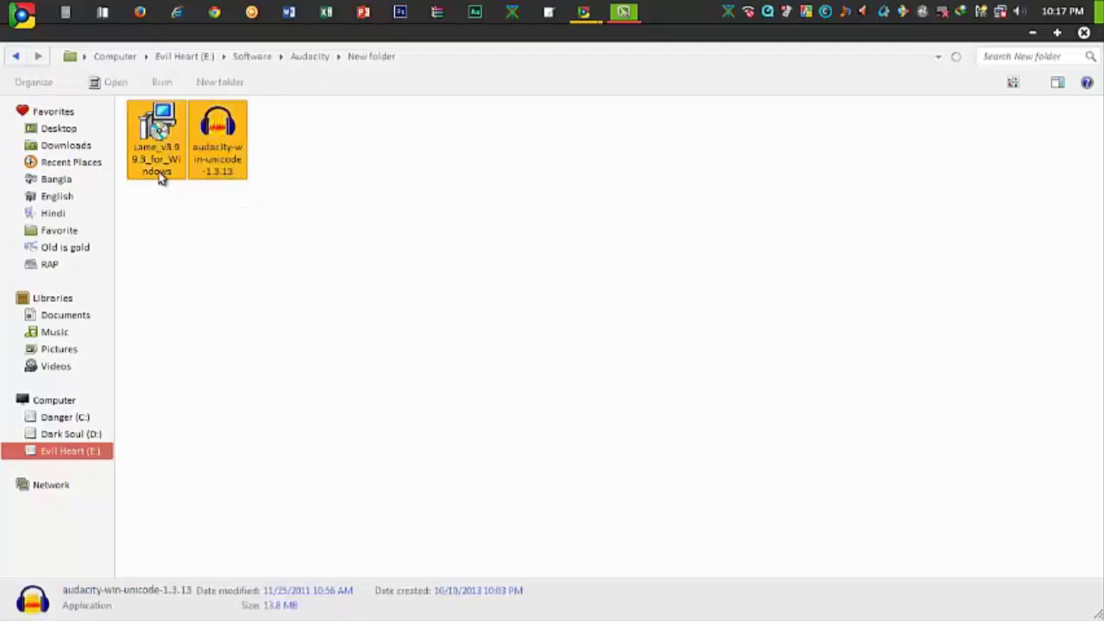
left_click(158, 171)
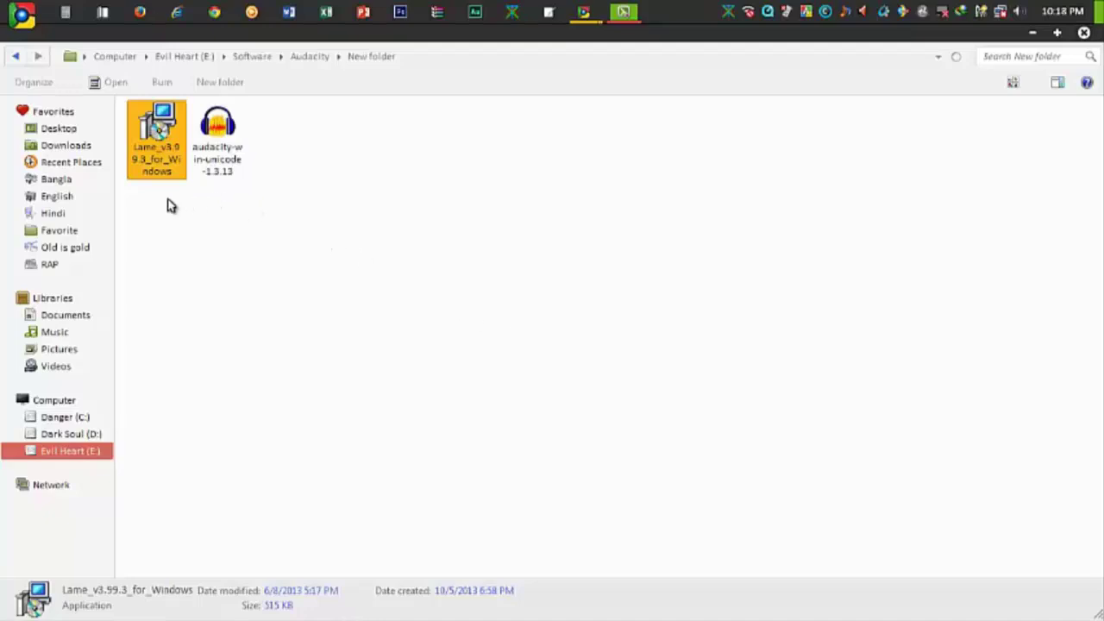
left_click_drag(169, 205, 226, 188)
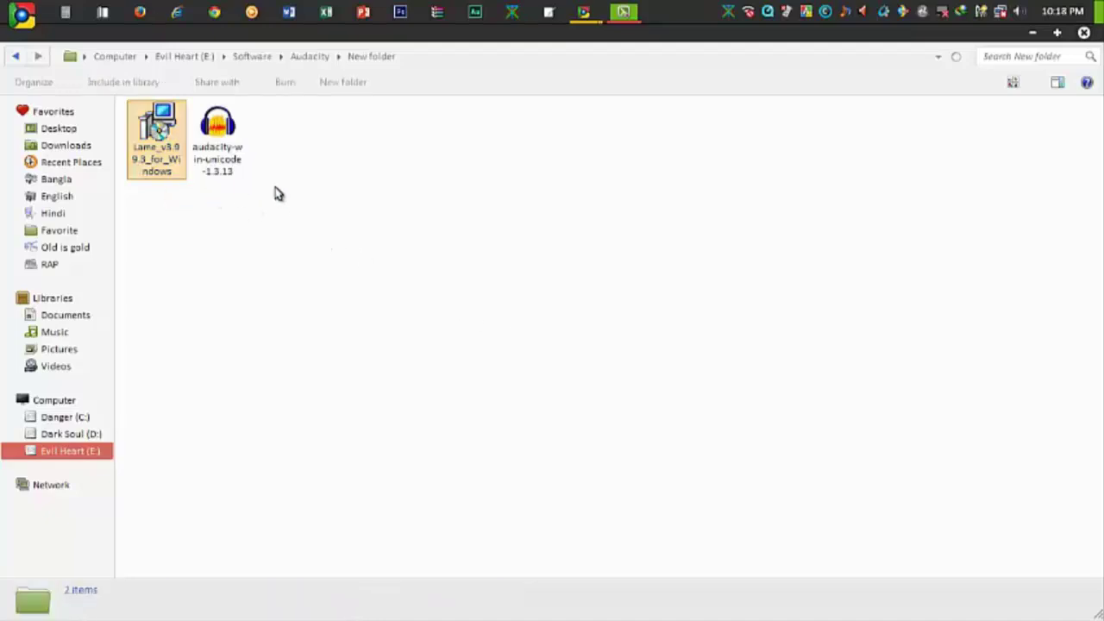
left_click(231, 162)
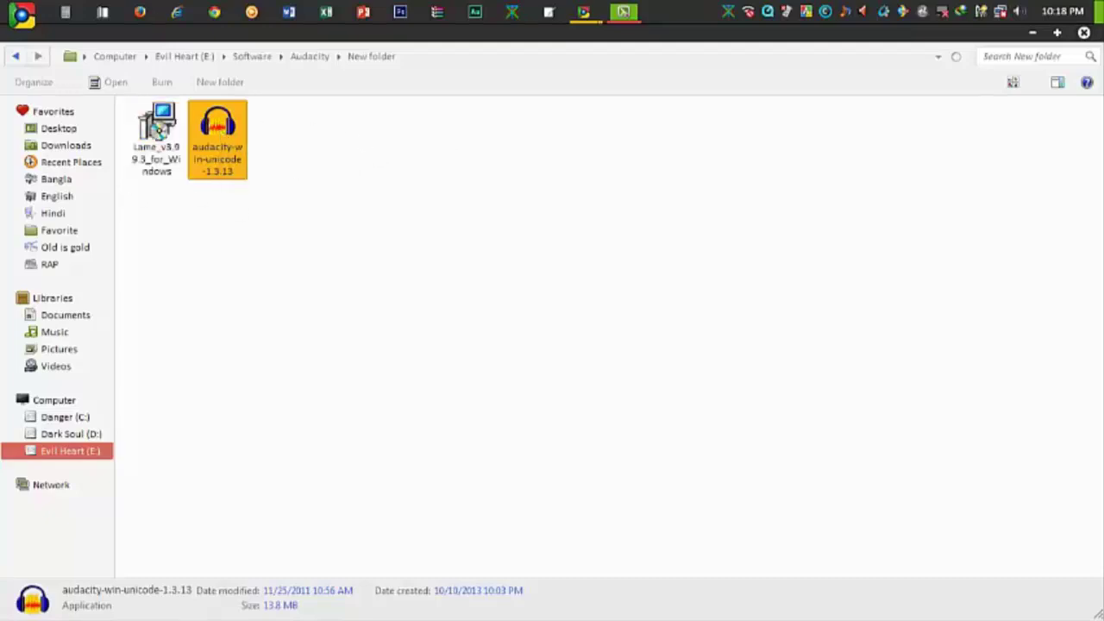
left_click(1029, 33)
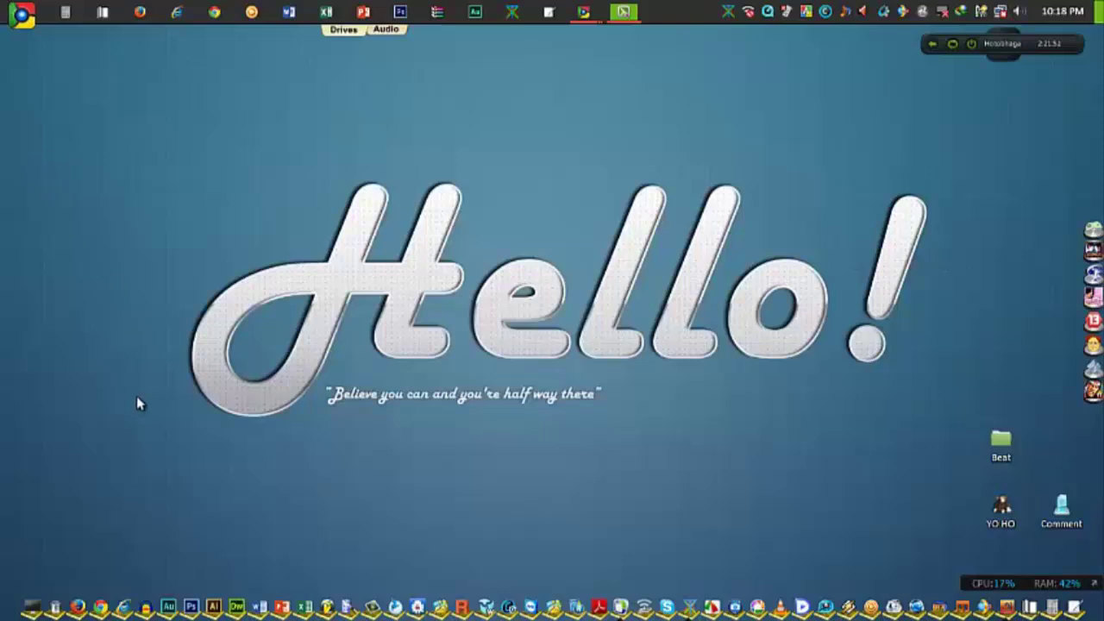
Launch Audacity and import the "Tumi Boruna Hole Ami Shunil (Music)" MP3 from the Bangla Karaoke folder
left_click(149, 606)
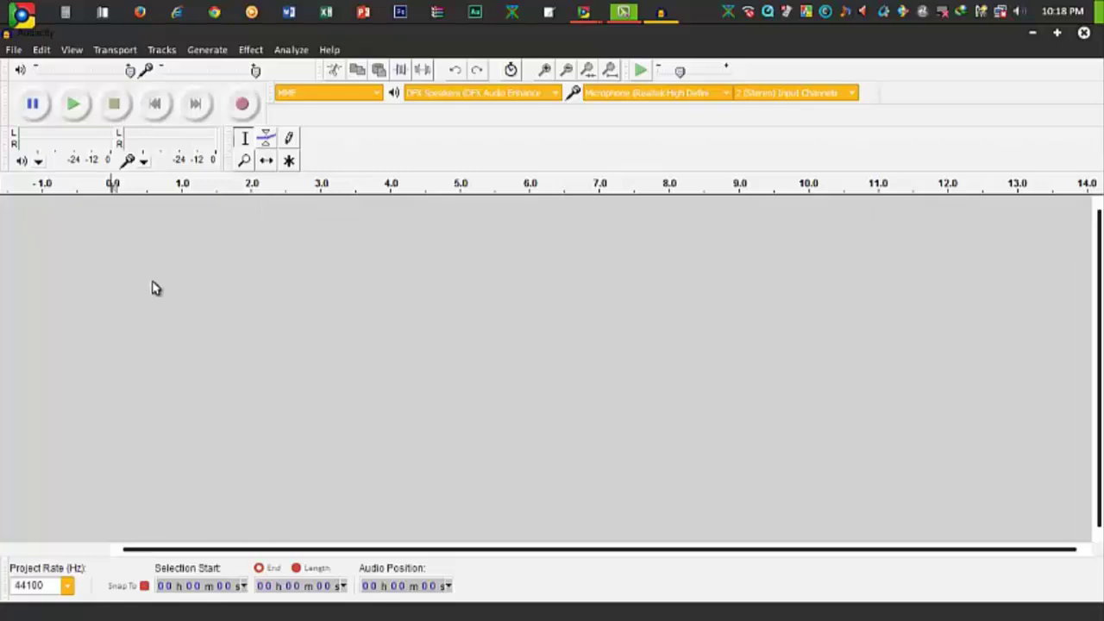
left_click(252, 50)
mouse_move(583, 14)
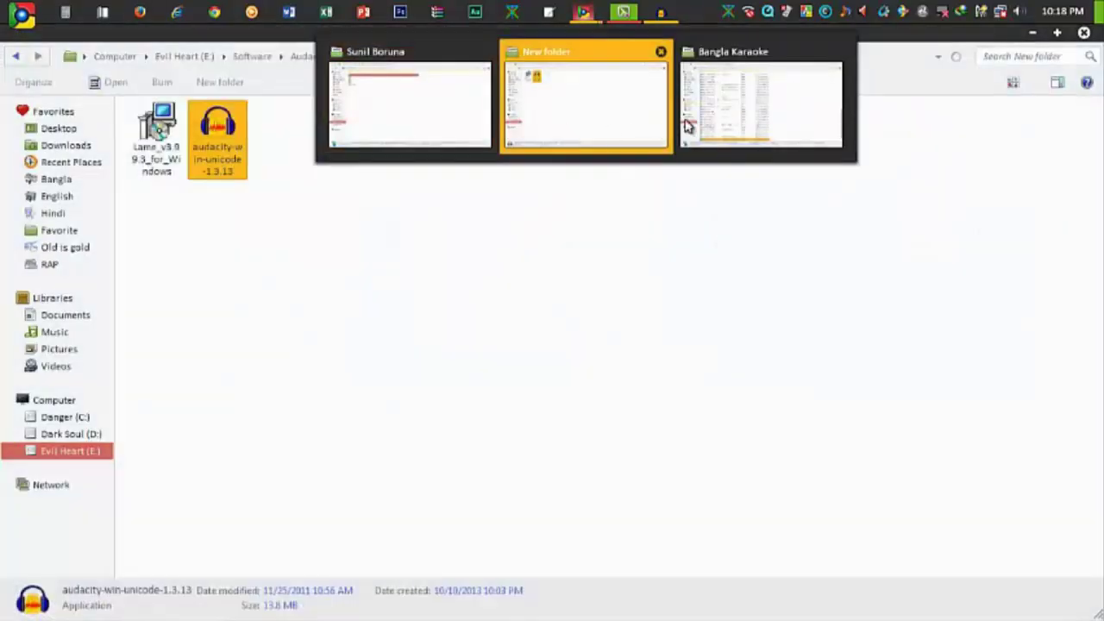
left_click(733, 116)
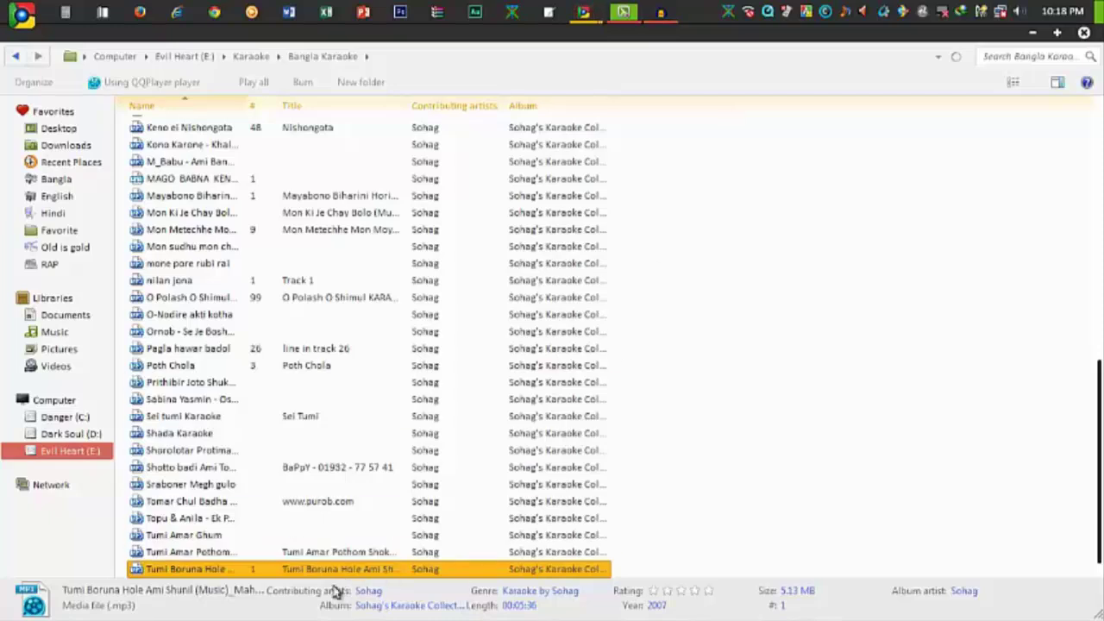
left_click_drag(172, 574, 533, 291)
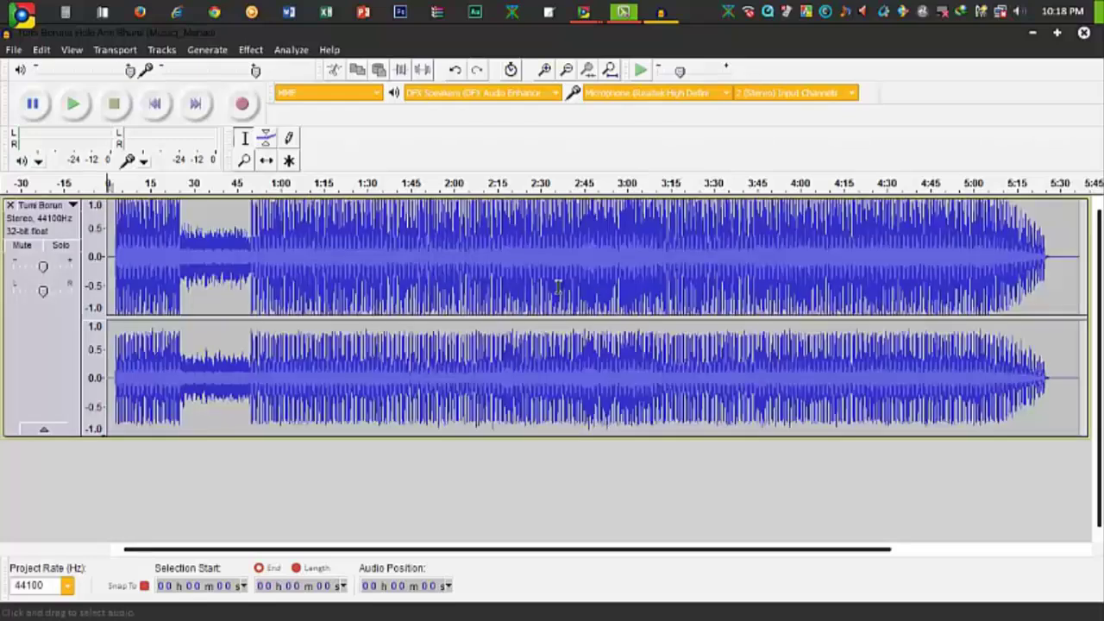
Play the karaoke track from about 3 seconds, skip ahead to the quieter passage near 25 seconds, and stop playback
left_click(115, 270)
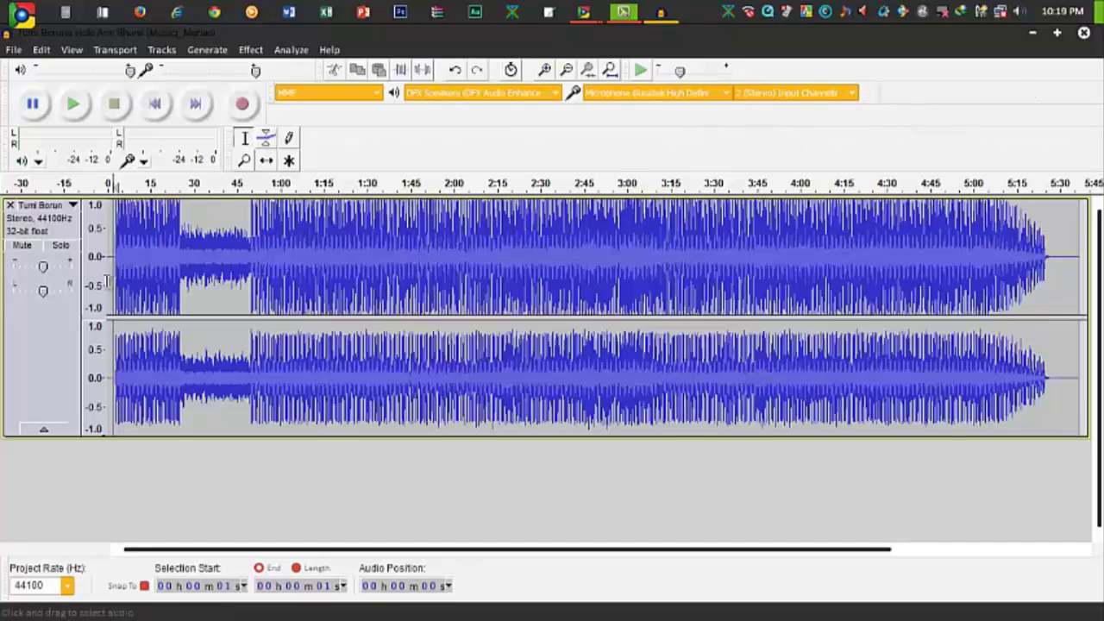
left_click(136, 259)
left_click(116, 255)
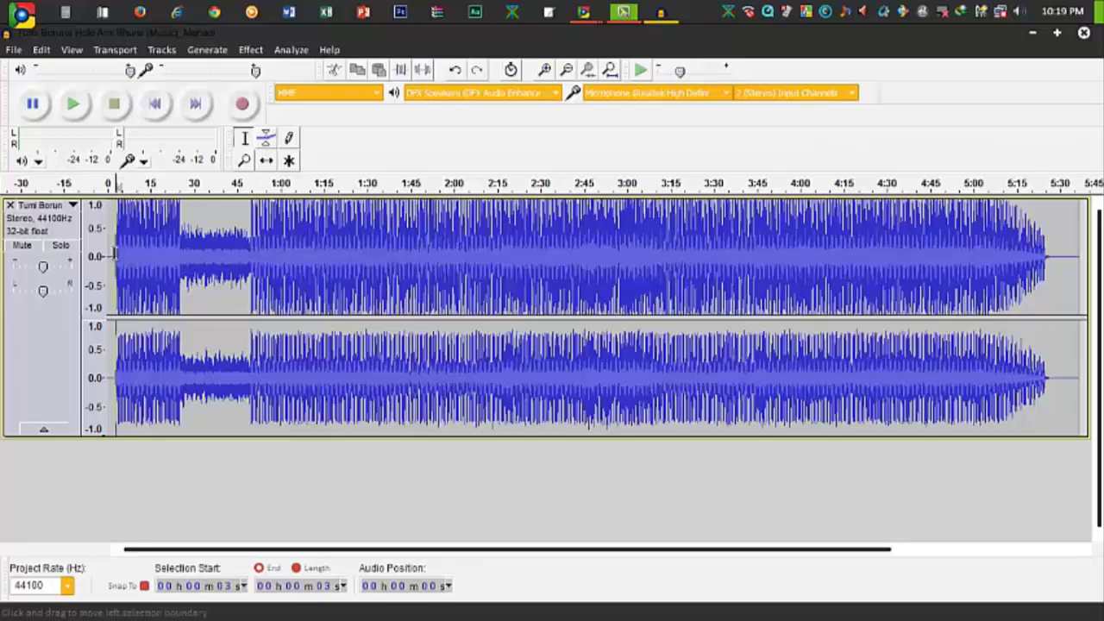
left_click(74, 103)
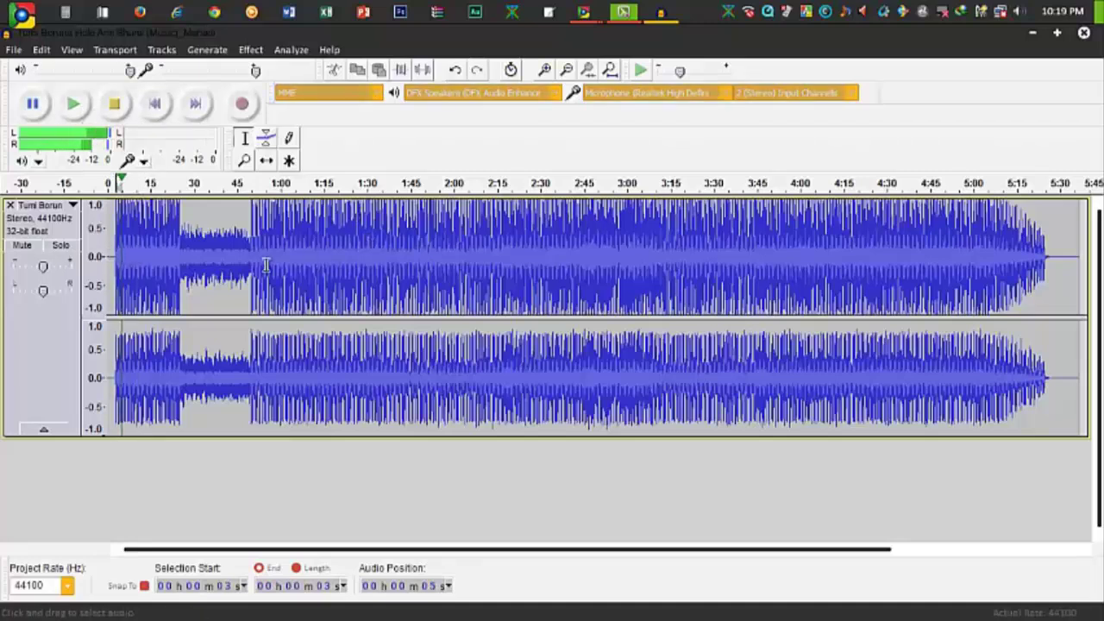
left_click(174, 188)
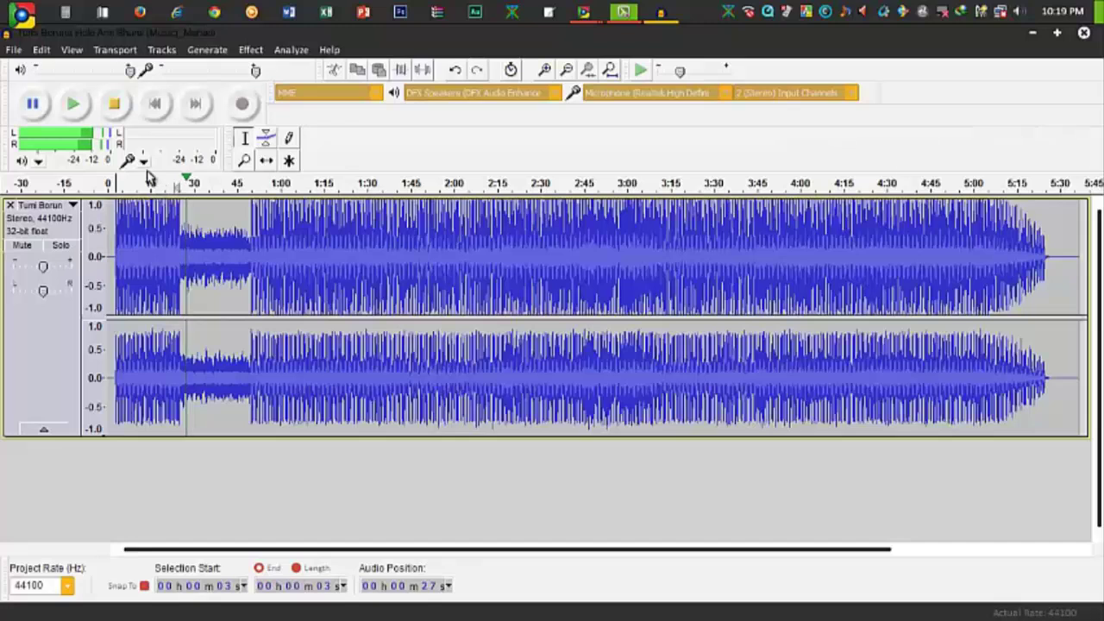
left_click(115, 105)
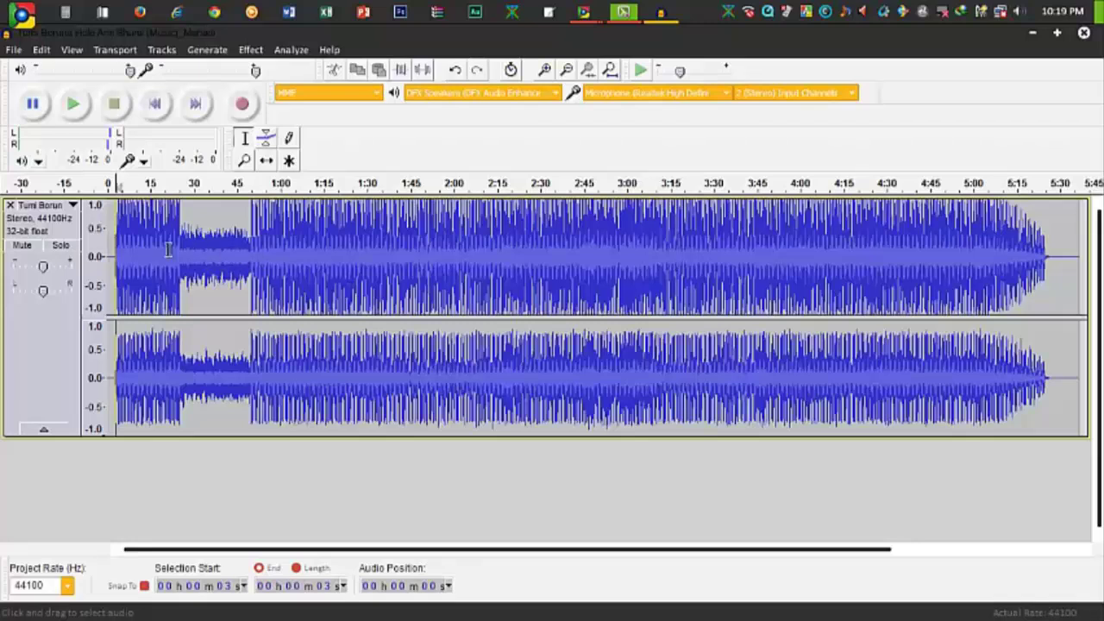
Select the karaoke audio from about 1 second to 5 minutes 26 seconds and clear the selection
left_click_drag(111, 252, 1051, 255)
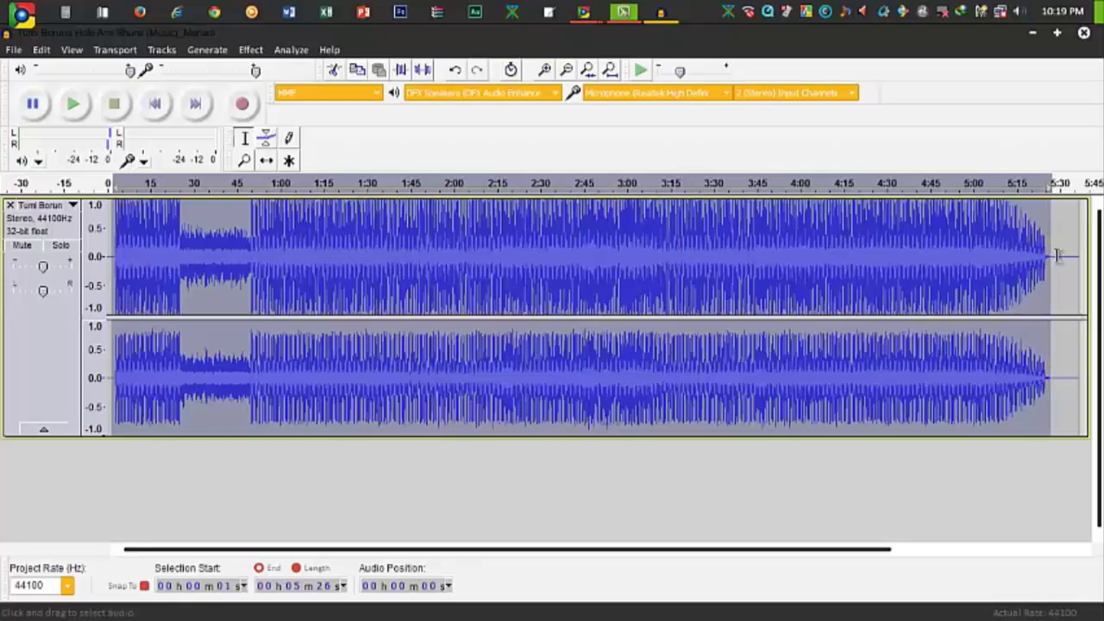
left_click(1057, 257)
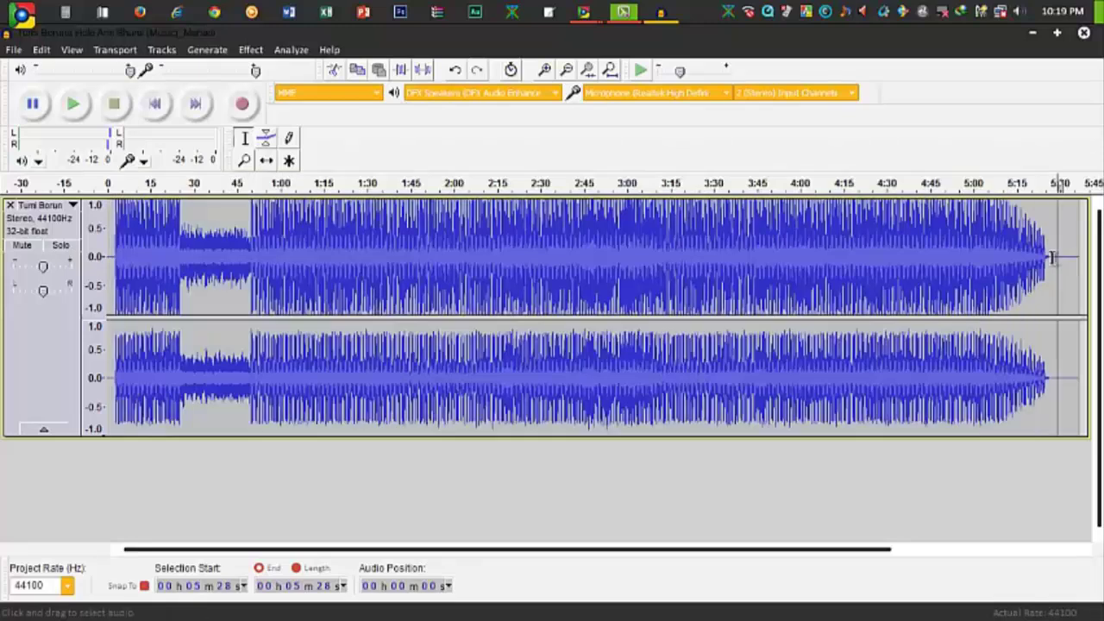
mouse_move(1051, 257)
left_mouse_down()
mouse_move(98, 263)
mouse_move(361, 259)
left_mouse_up()
left_click(328, 259)
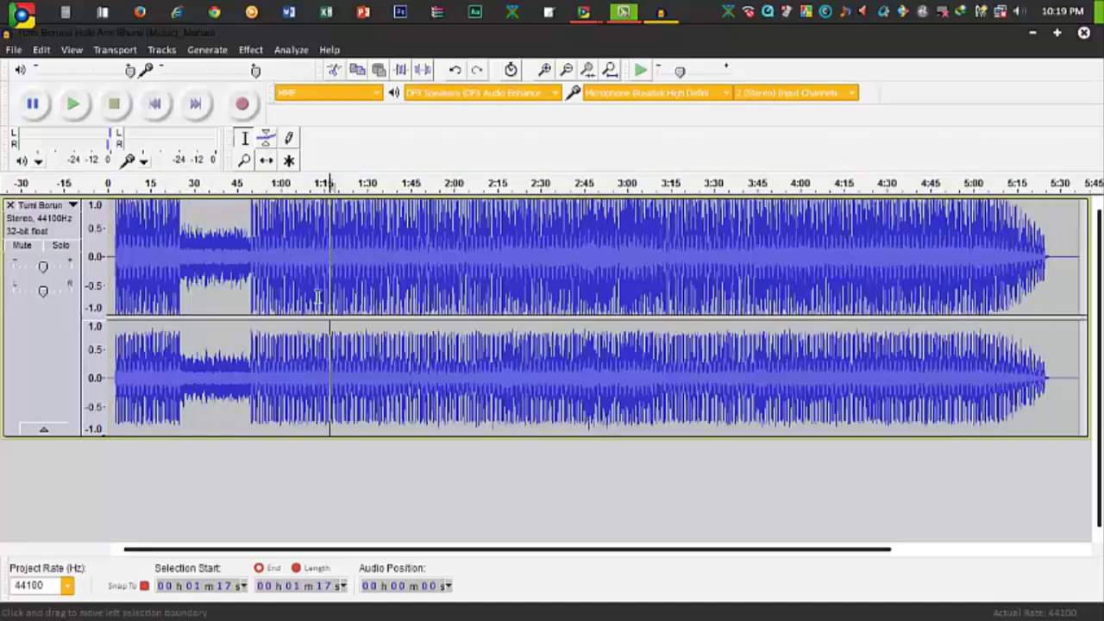
left_click_drag(256, 318, 256, 313)
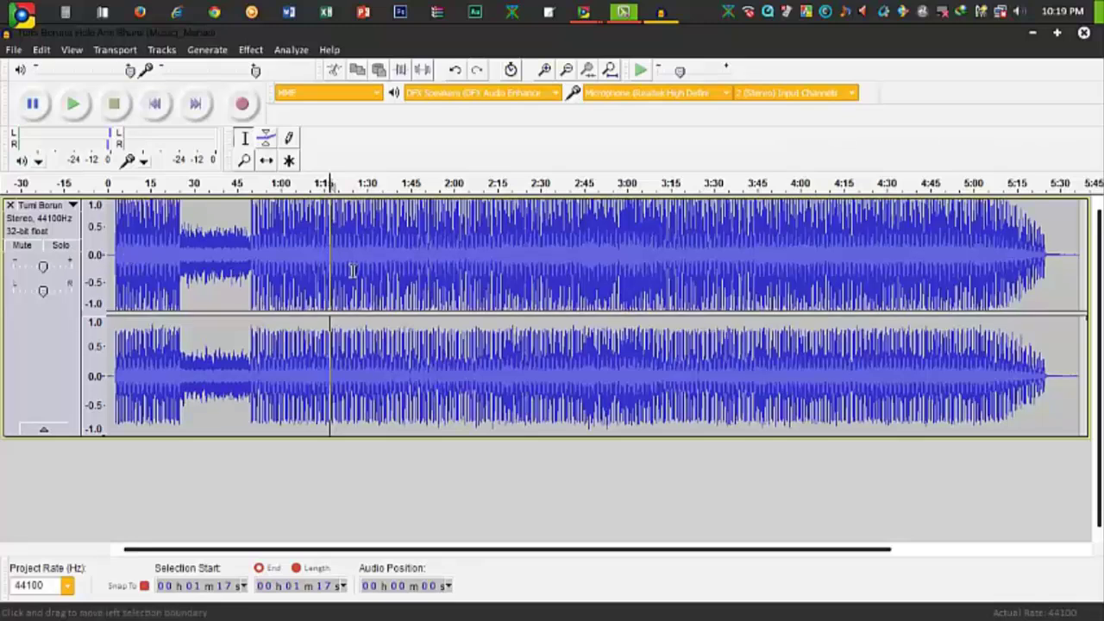
left_click(455, 291)
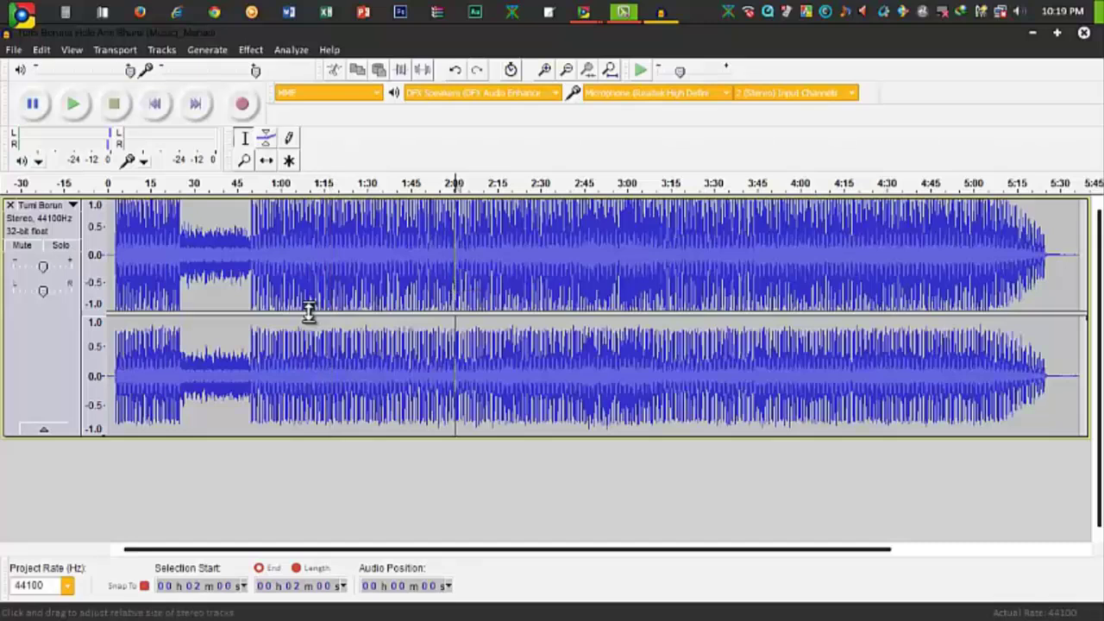
left_click_drag(308, 312, 309, 309)
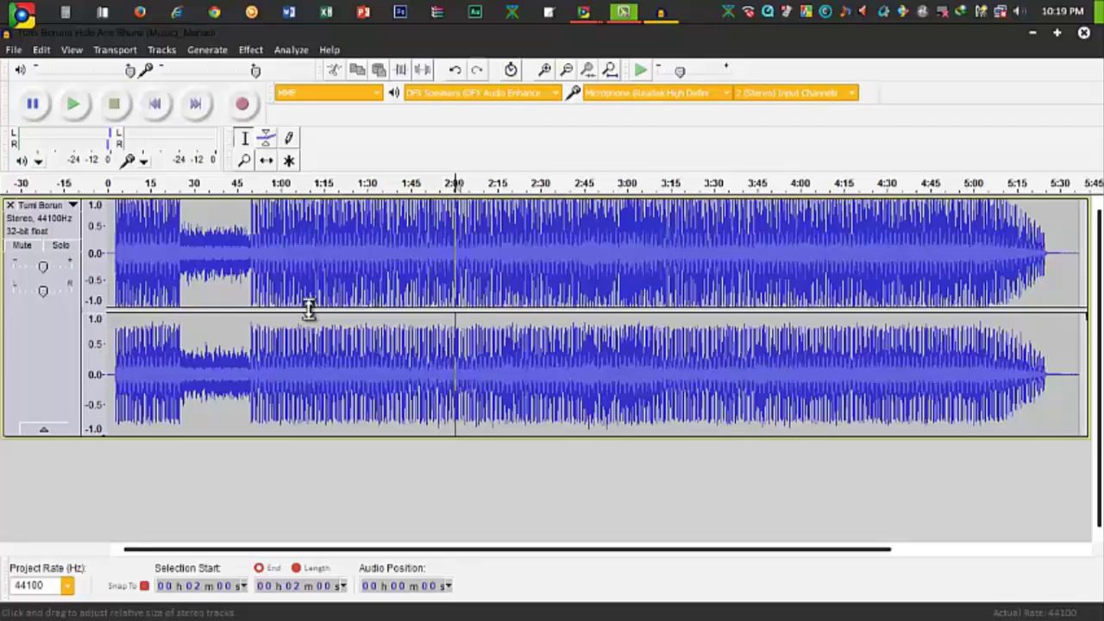
left_click(114, 264)
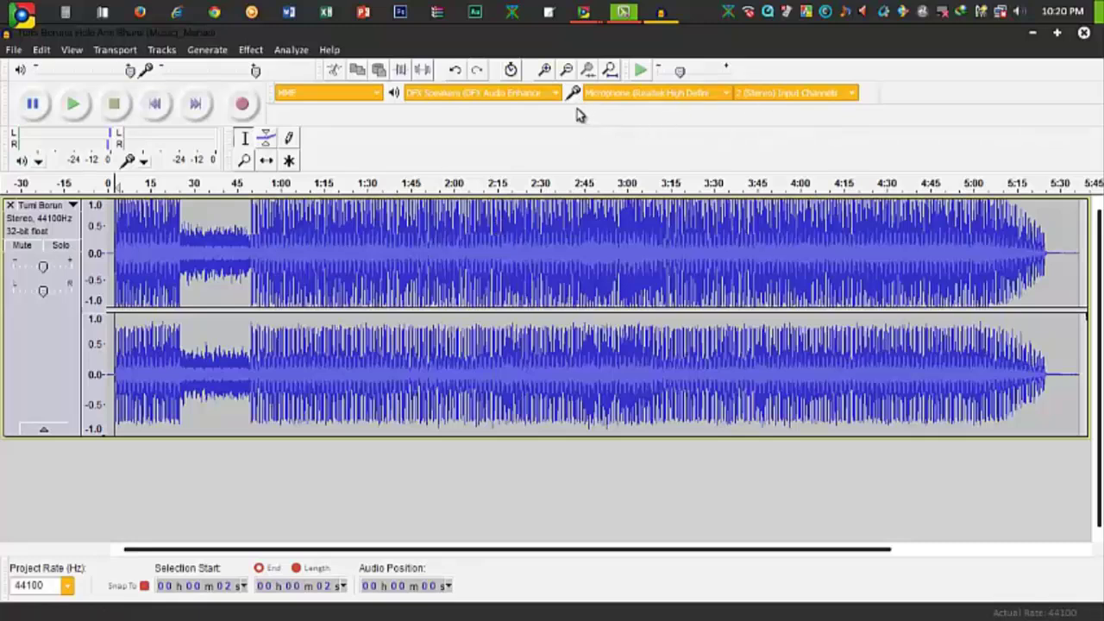
Switch the recording device to Microsoft Sound Mapper - Input and back to the Realtek microphone
left_click(622, 95)
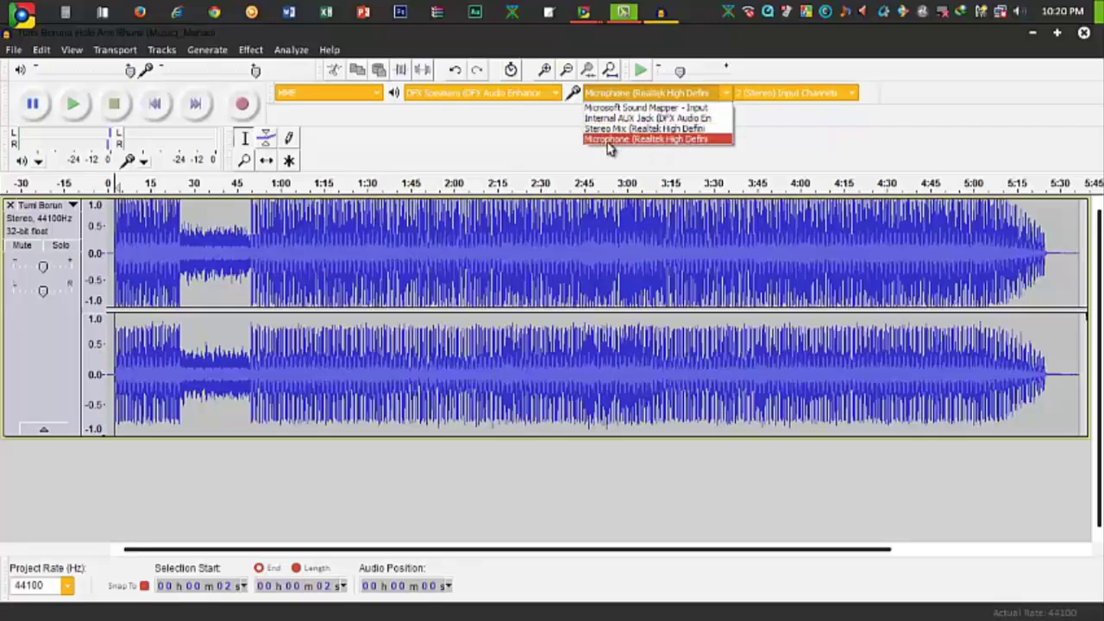
left_click(662, 140)
left_click(606, 95)
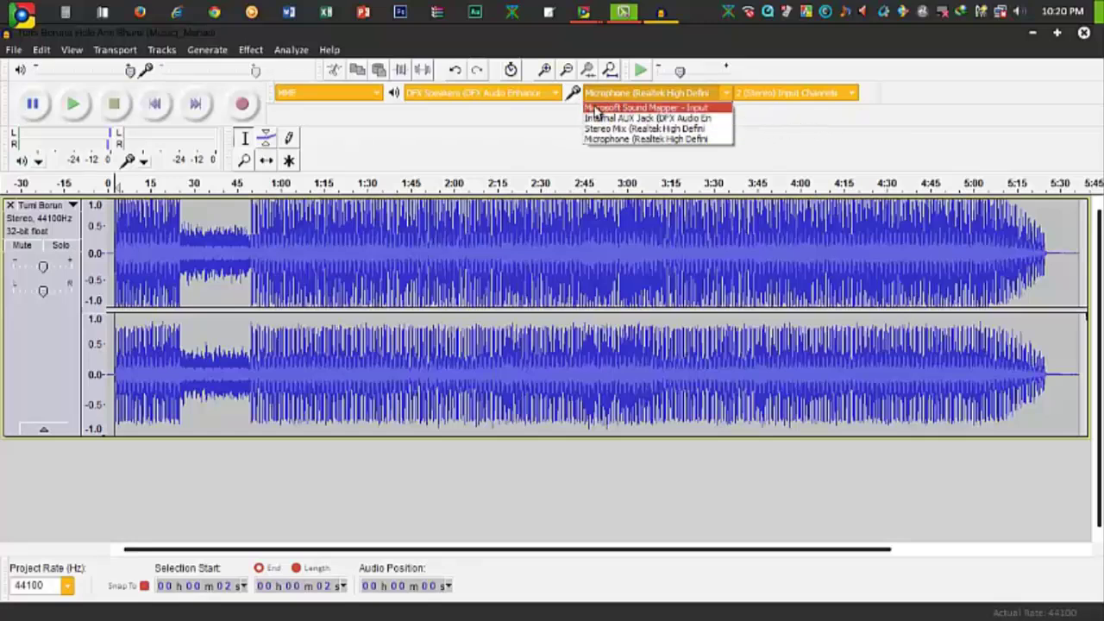
left_click(706, 108)
left_click(617, 93)
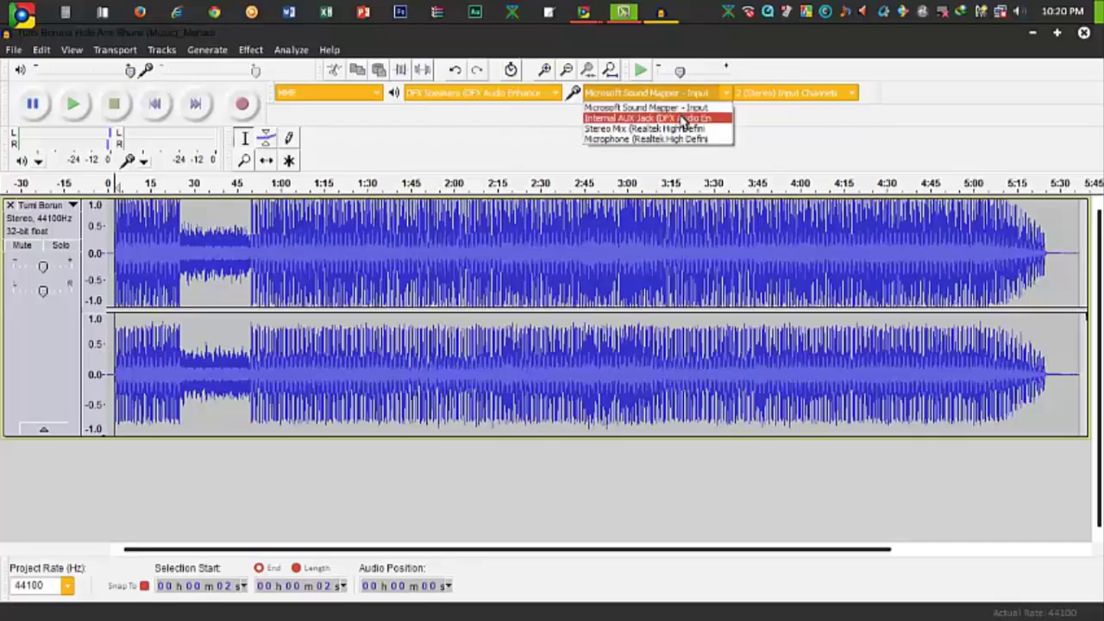
left_click(625, 138)
Switch the recording channels to 1 (Mono) Input Channel and back to 2 (Stereo) Input Channels
left_click(790, 93)
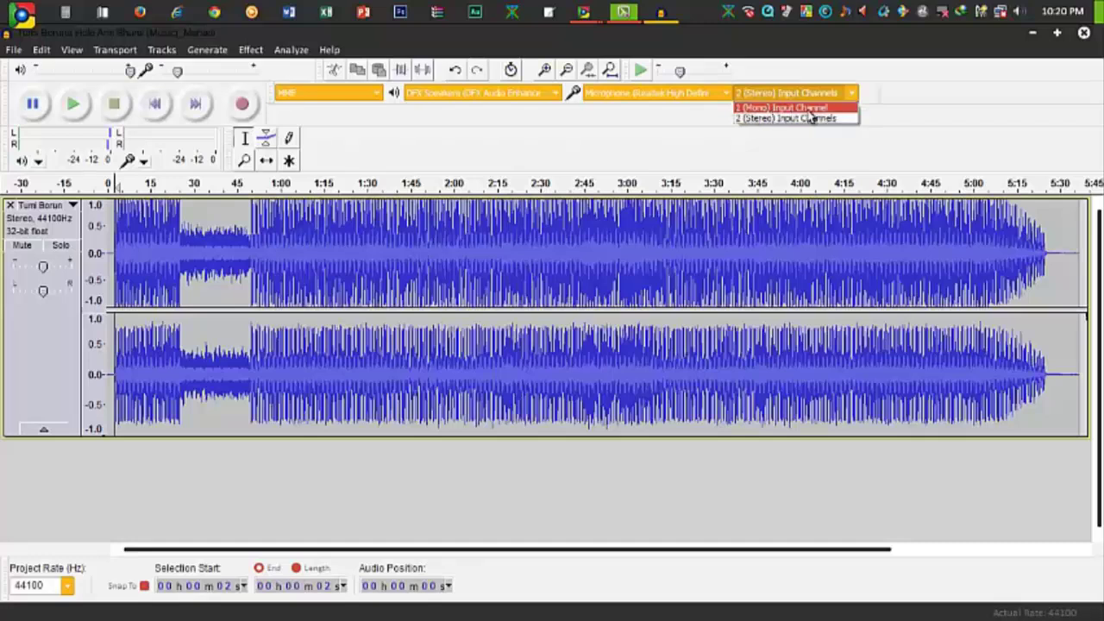
left_click(798, 109)
left_click(754, 95)
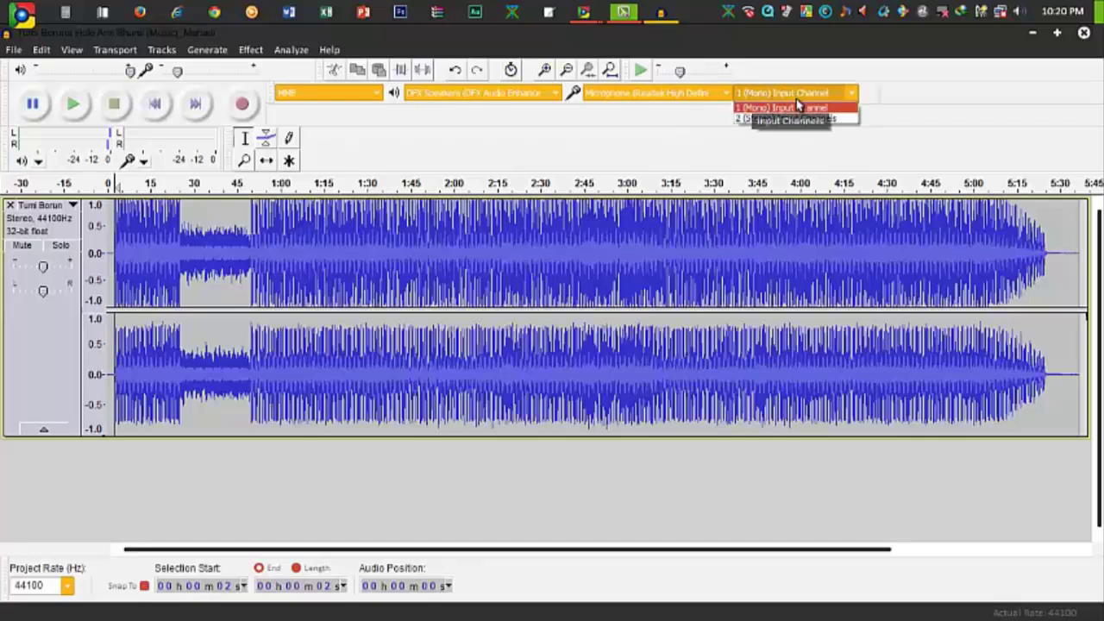
left_click(747, 120)
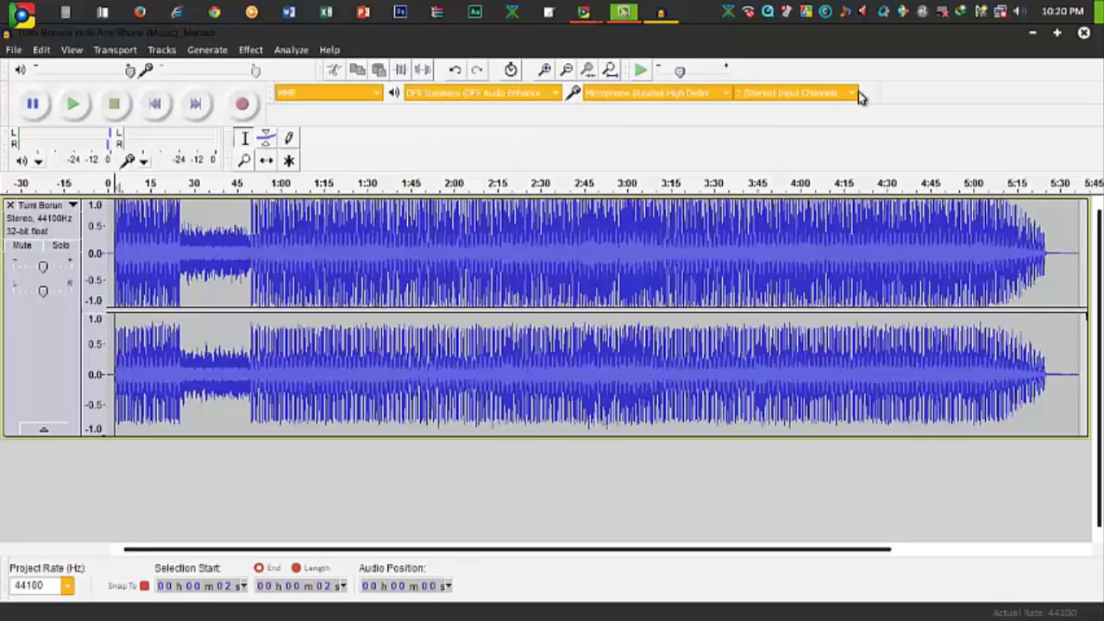
Select the audio from about 18 to 29 seconds, across the transition into the quieter passage
left_click(152, 253)
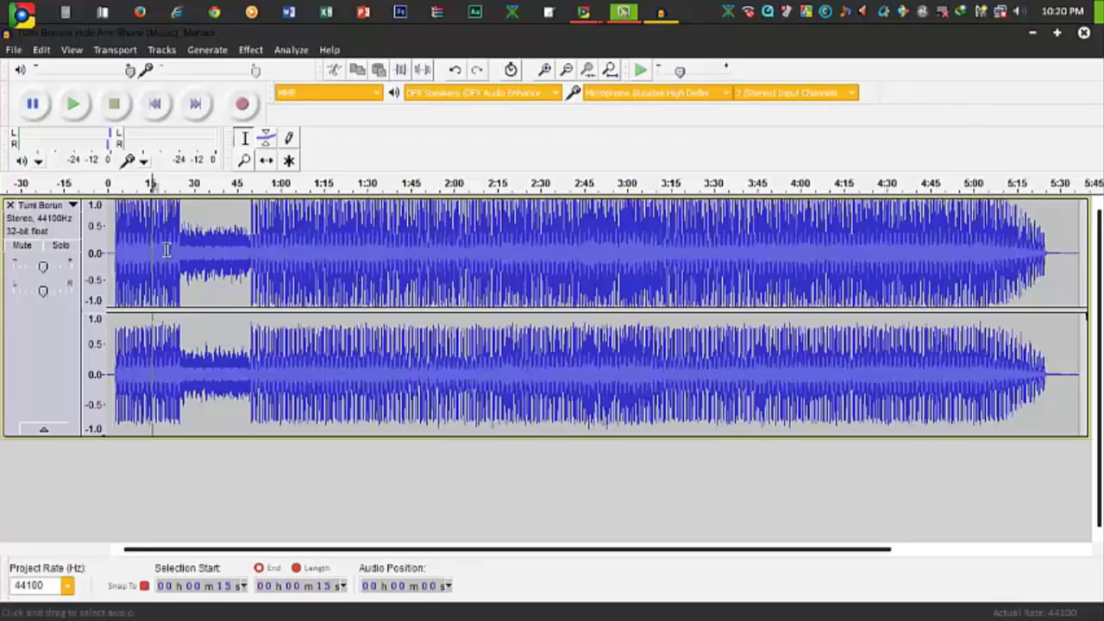
left_click(115, 245)
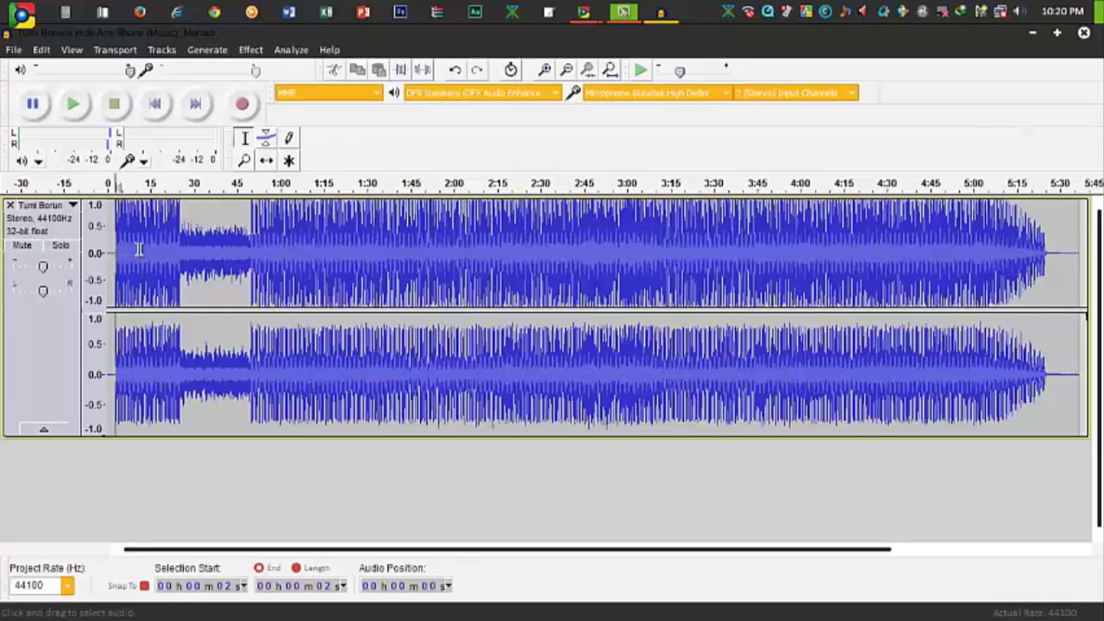
left_click(185, 247)
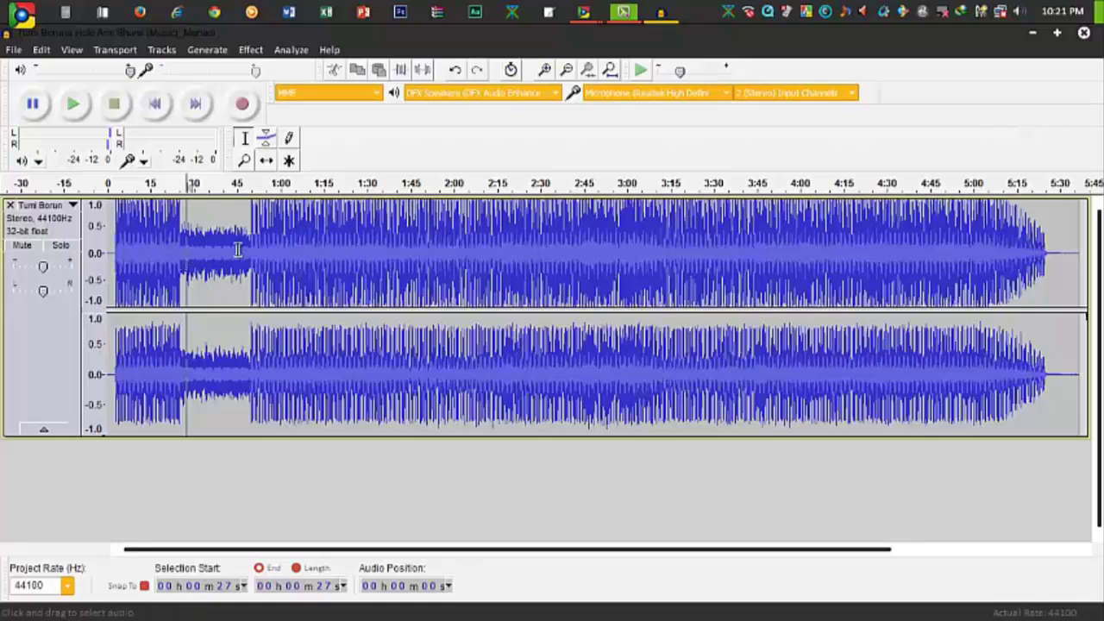
left_click_drag(160, 253, 190, 254)
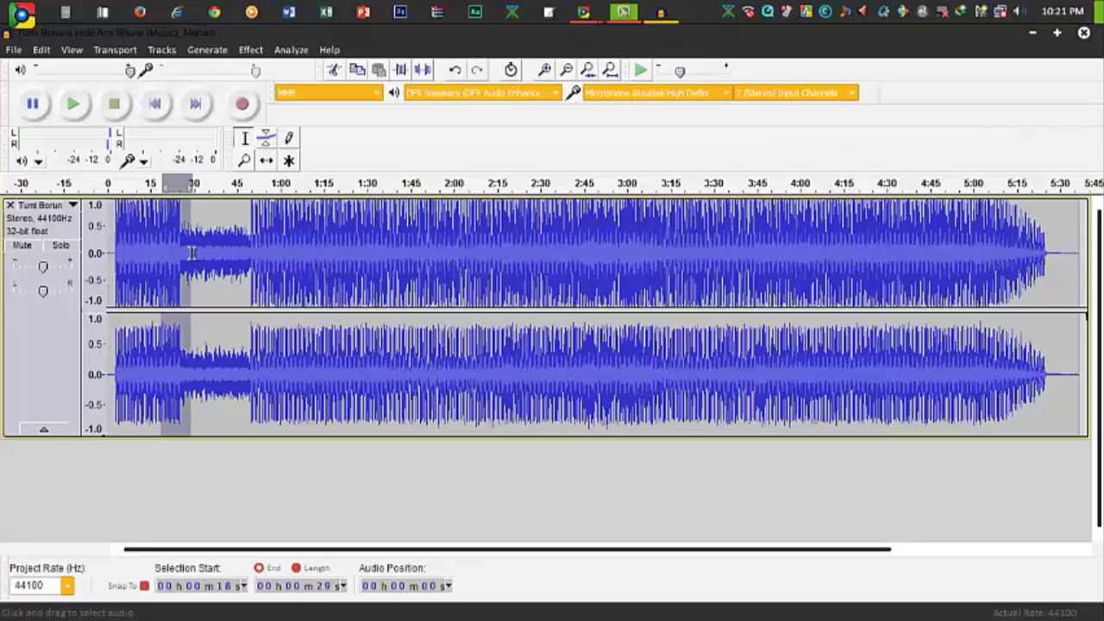
Select the karaoke intro from about 1 to 22 seconds and clear the selection
left_click(184, 255)
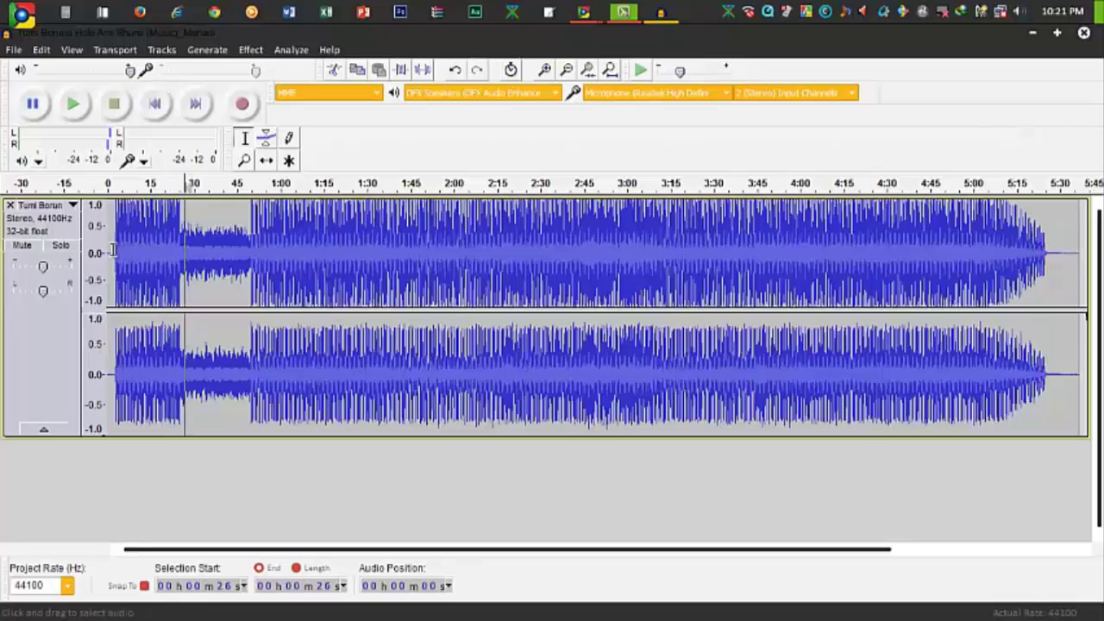
left_click_drag(111, 250, 169, 249)
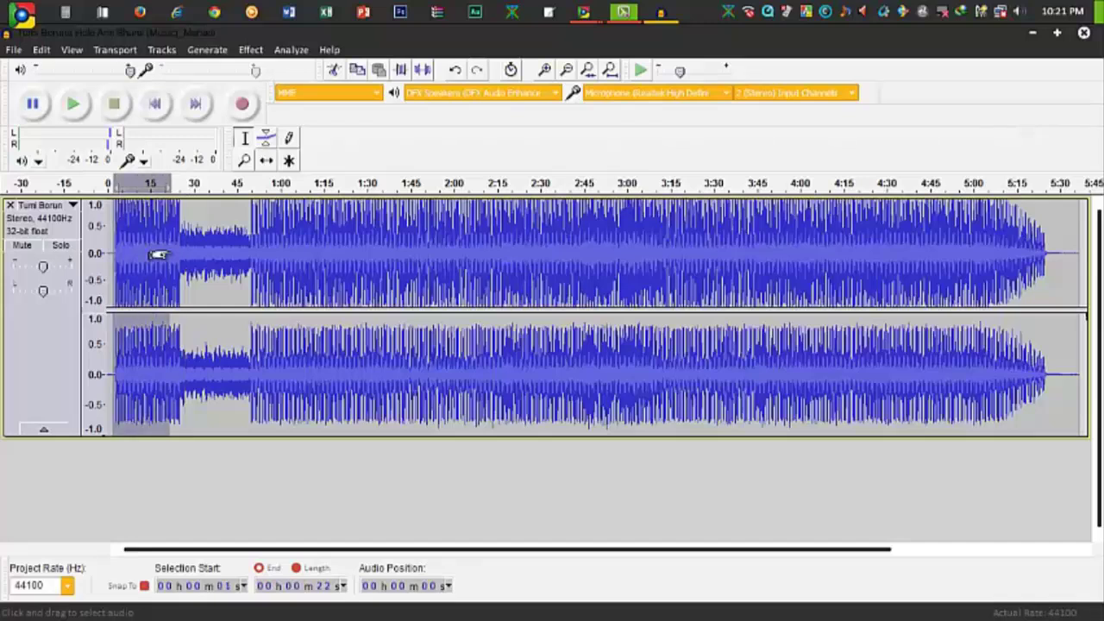
left_click(183, 245)
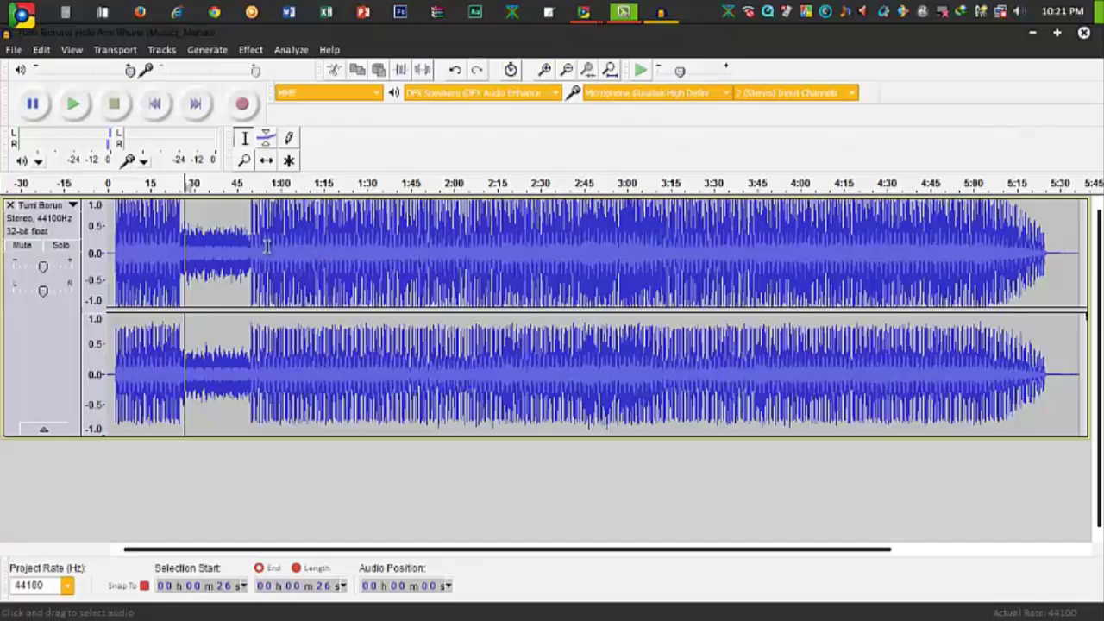
Record the microphone over the karaoke track from about 21 to 31 seconds
left_click(164, 250)
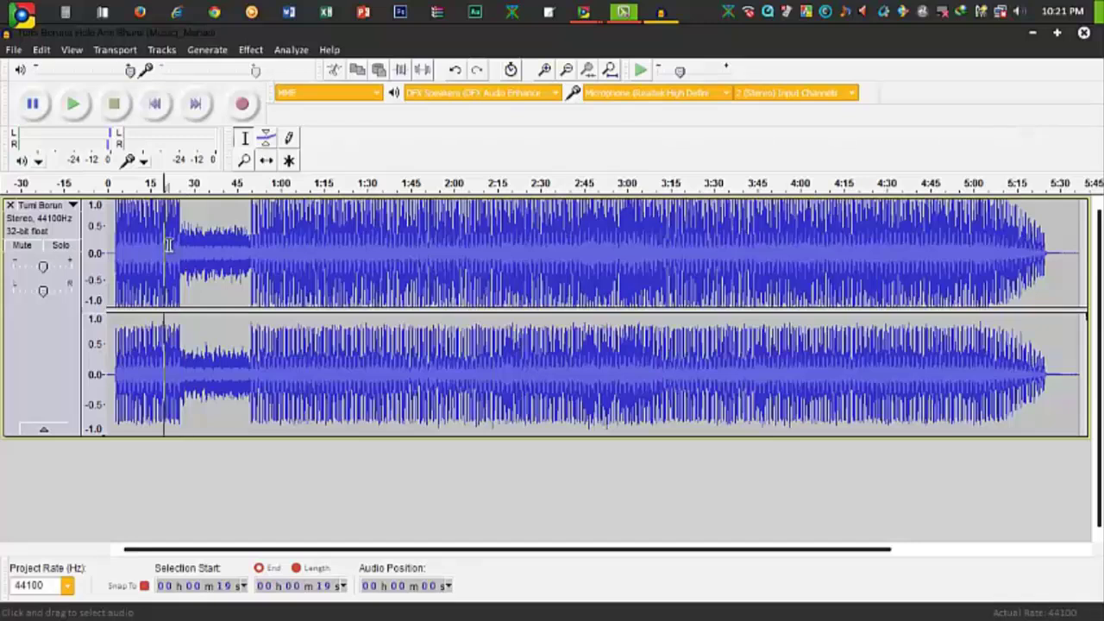
left_click(126, 243)
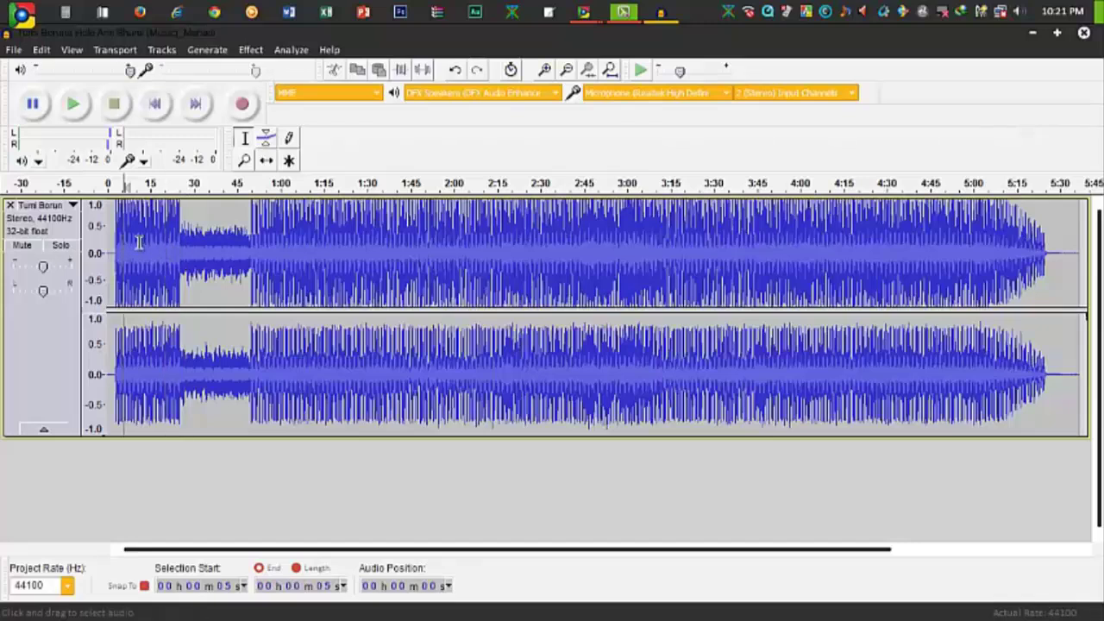
left_click(168, 244)
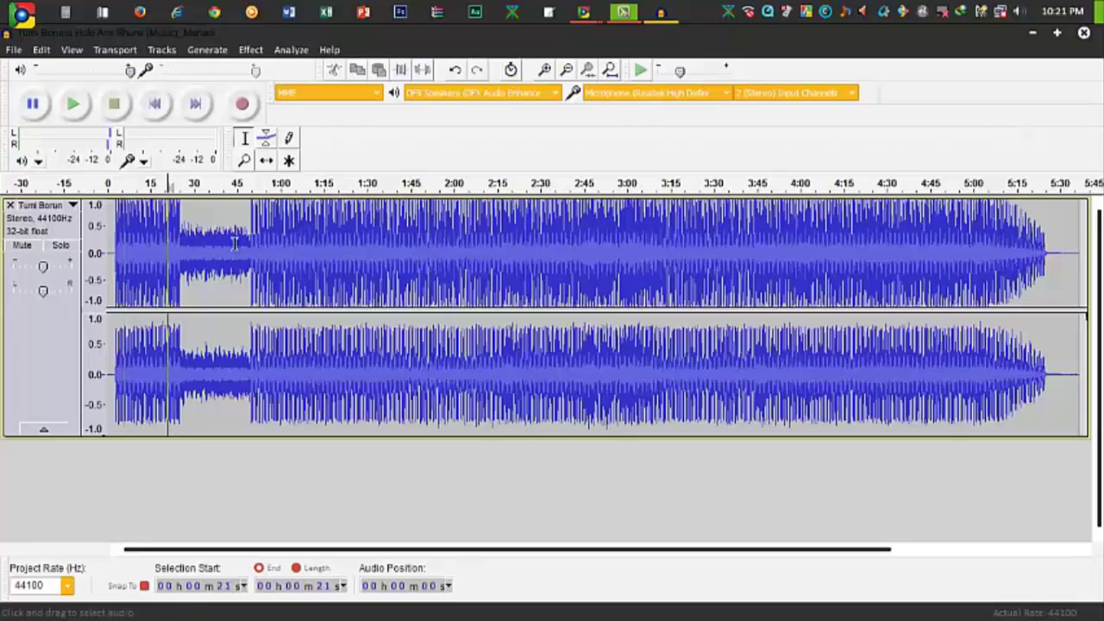
left_click(244, 105)
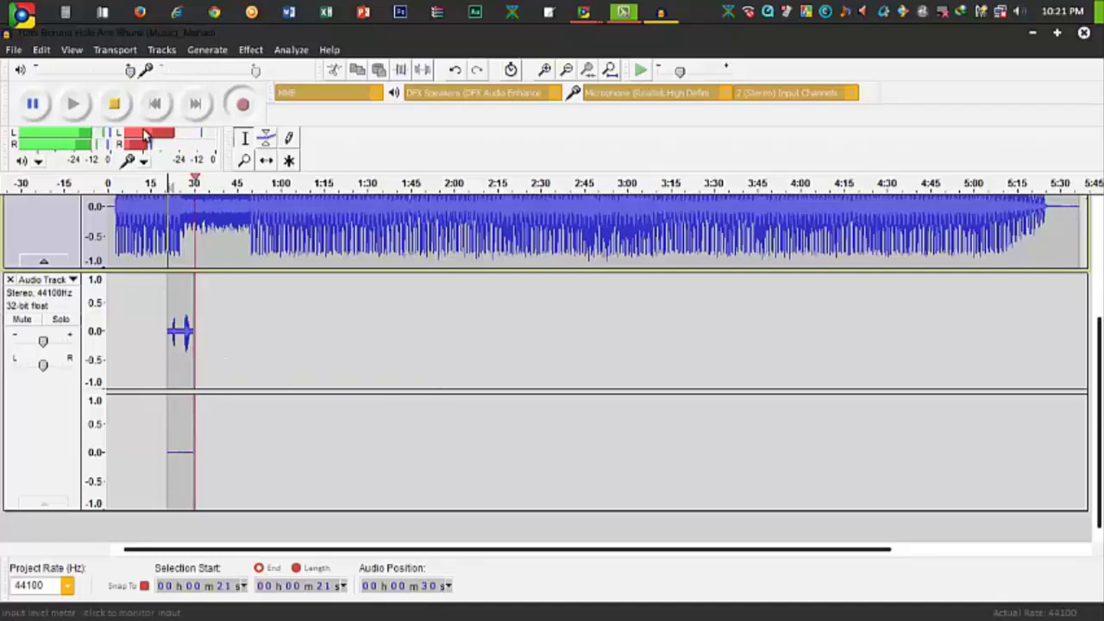
left_click(114, 103)
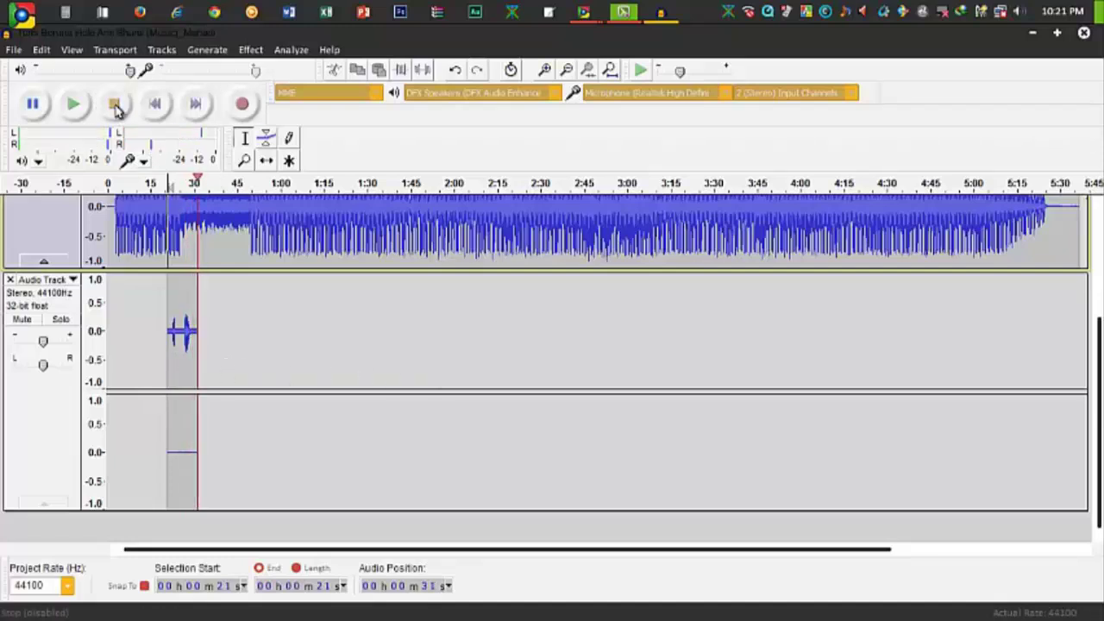
Compare the two channels of the newly recorded clip below the karaoke track
left_click(176, 222)
scroll(177, 221, "up", 3)
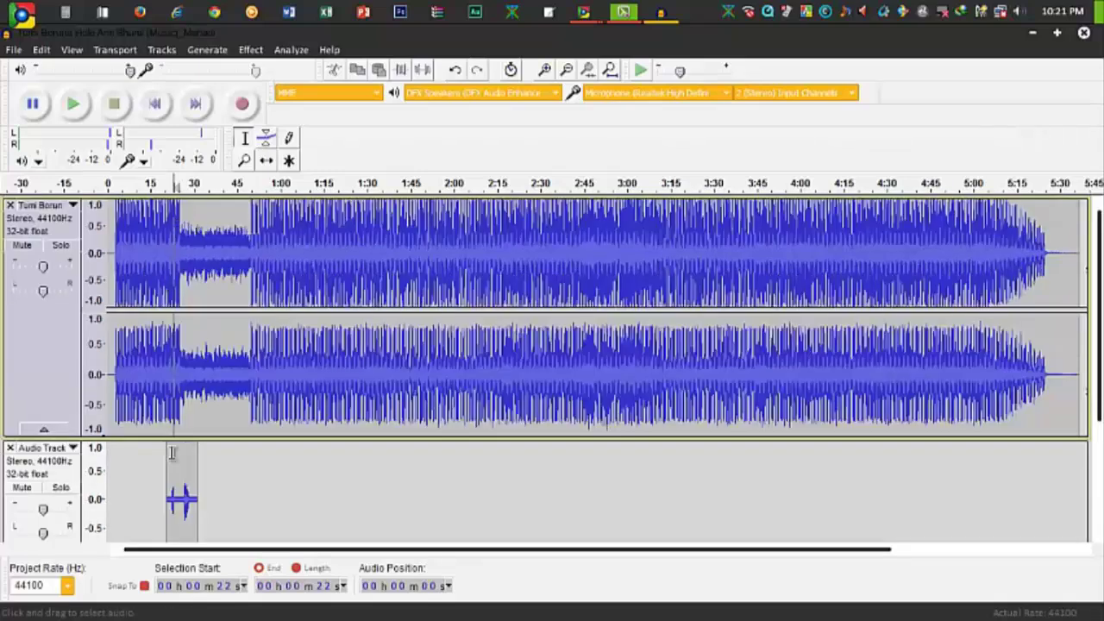
scroll(176, 461, "down", 5)
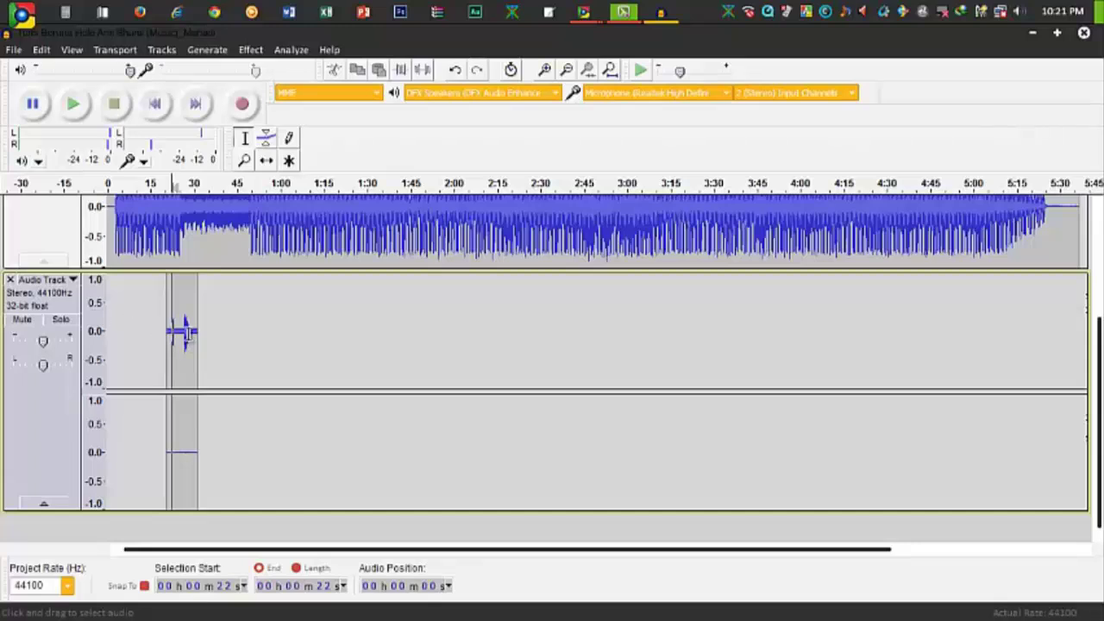
left_click(190, 332)
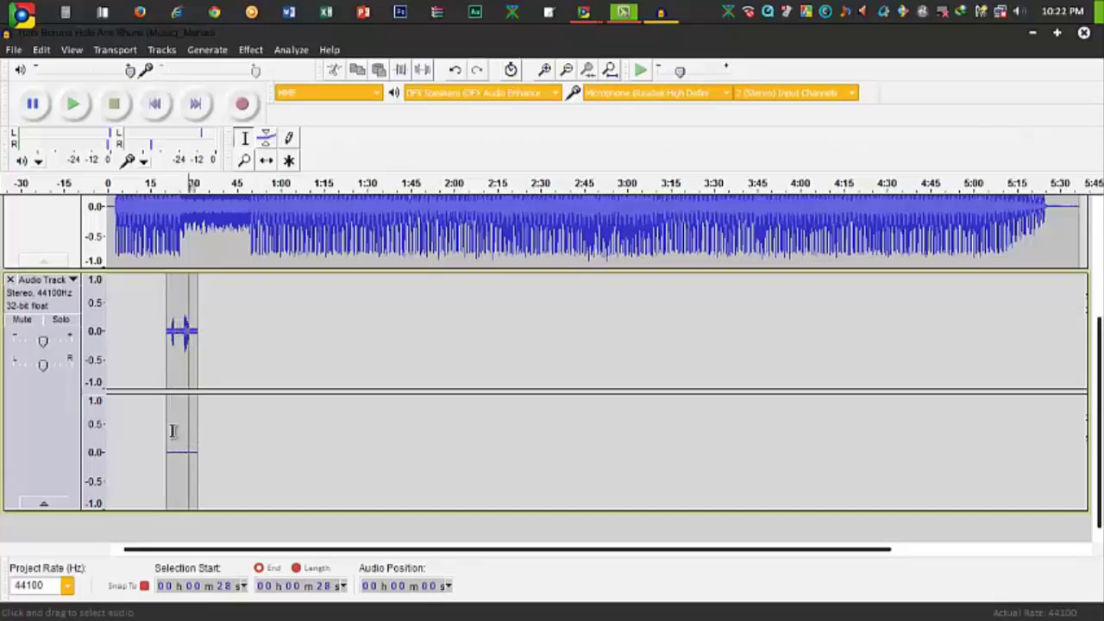
left_click(184, 322)
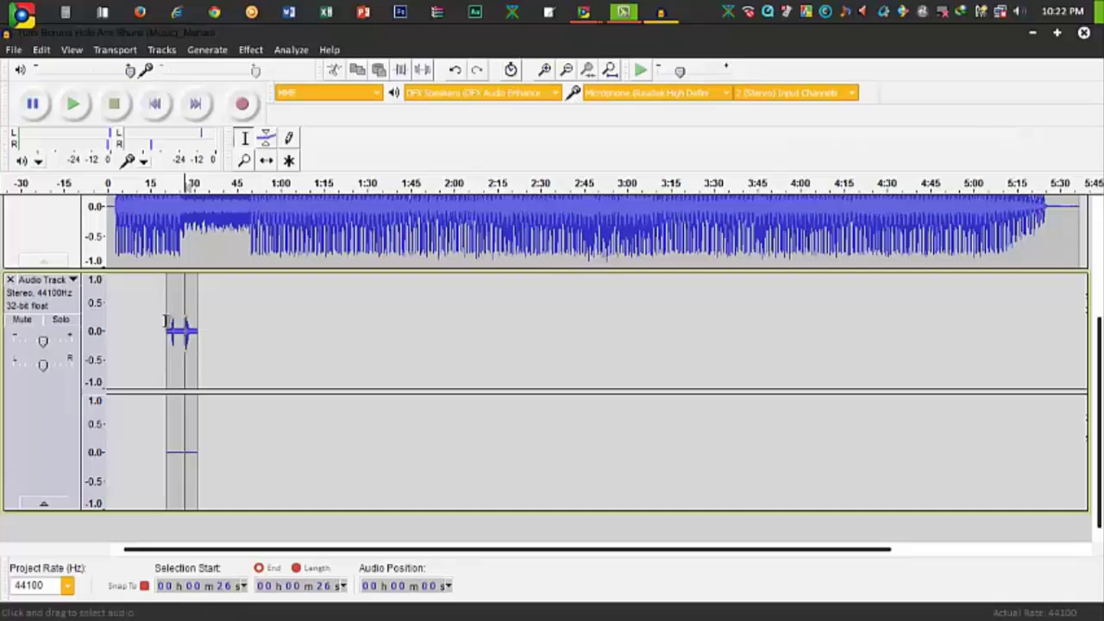
left_click(207, 320)
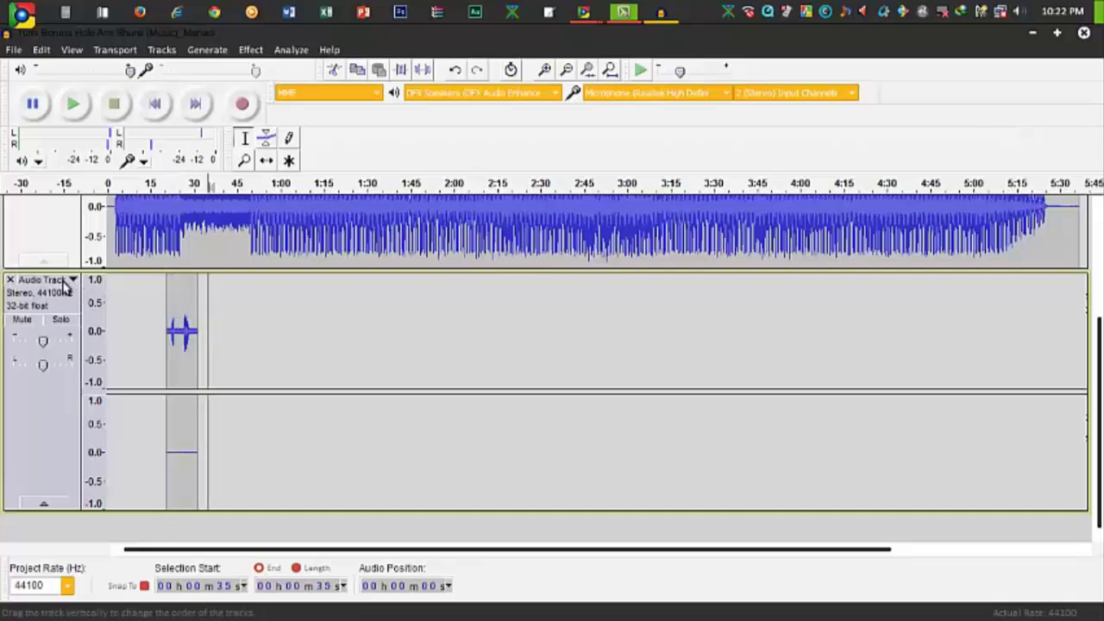
Split the recorded stereo track into separate left and right tracks
left_click(84, 287)
left_click(79, 286, "shift")
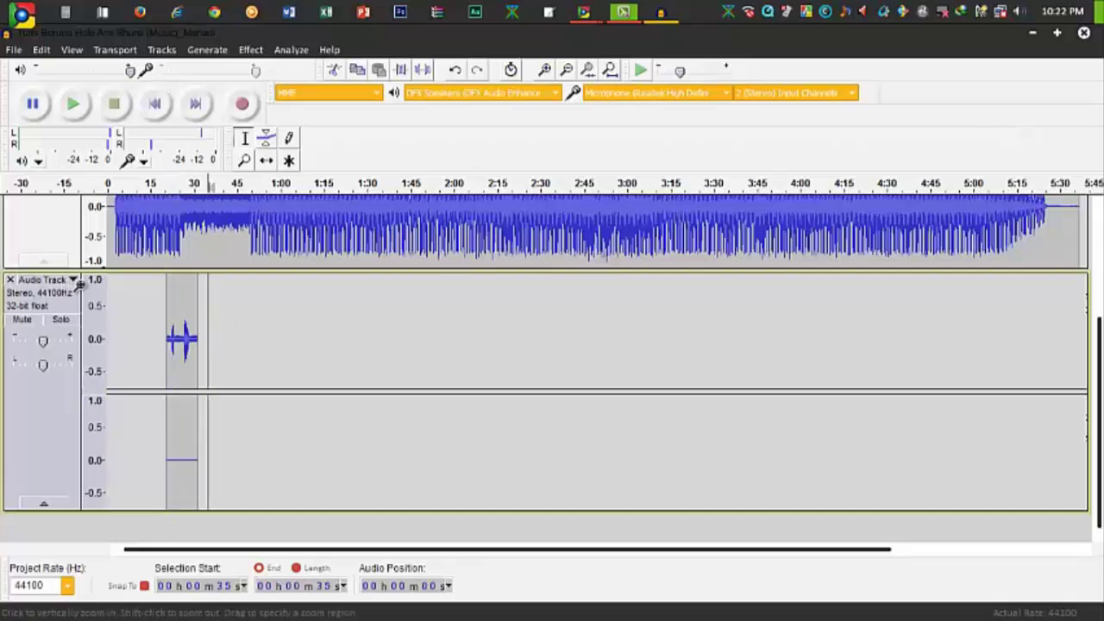
left_click(59, 281)
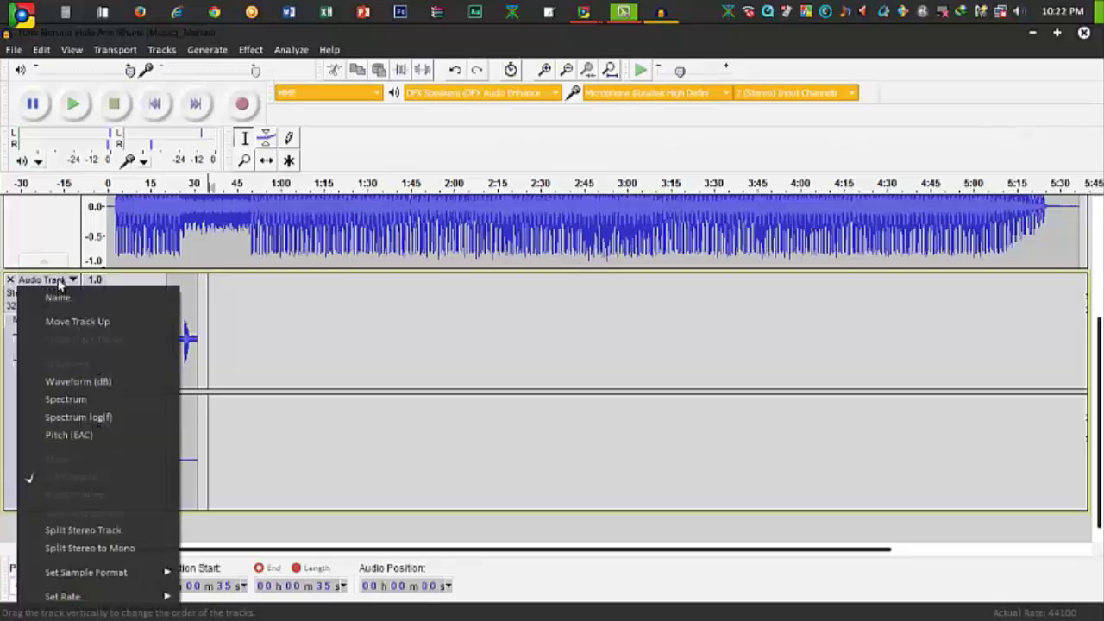
left_click(111, 530)
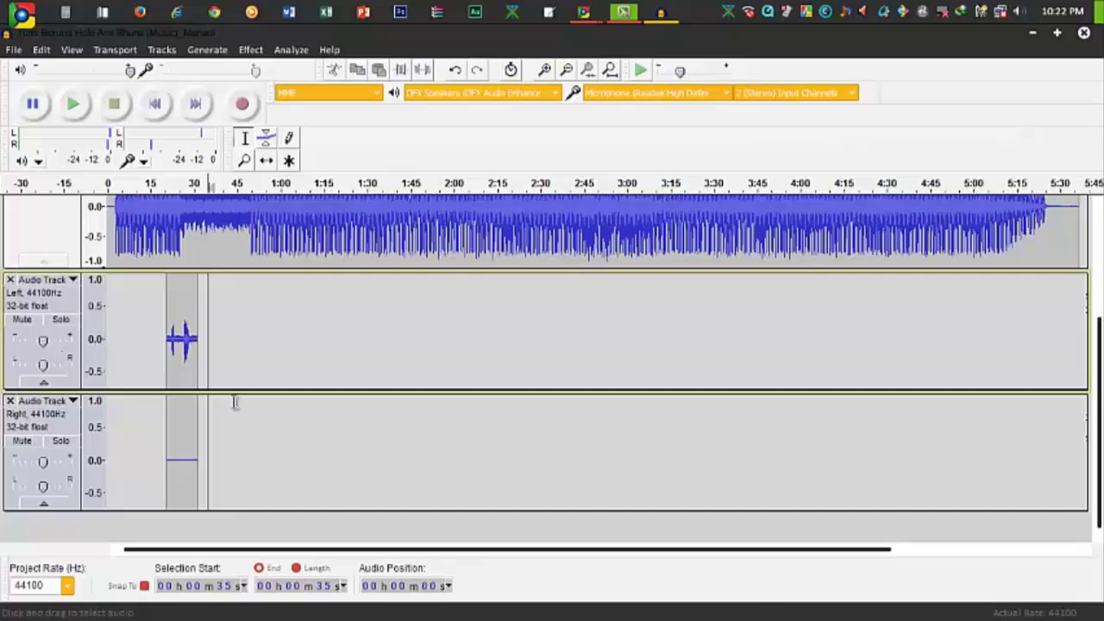
Copy the recorded clip from the left-channel track, paste it over the silent clip in the right-channel track, and clear the selection
left_click(205, 434)
double_click(178, 336)
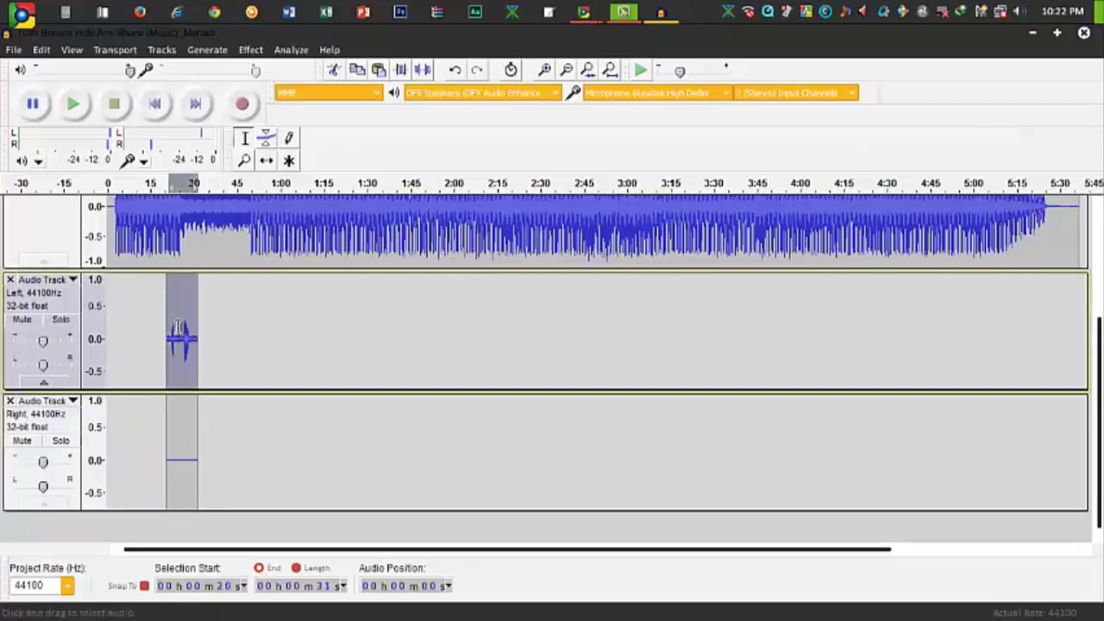
left_click(42, 49)
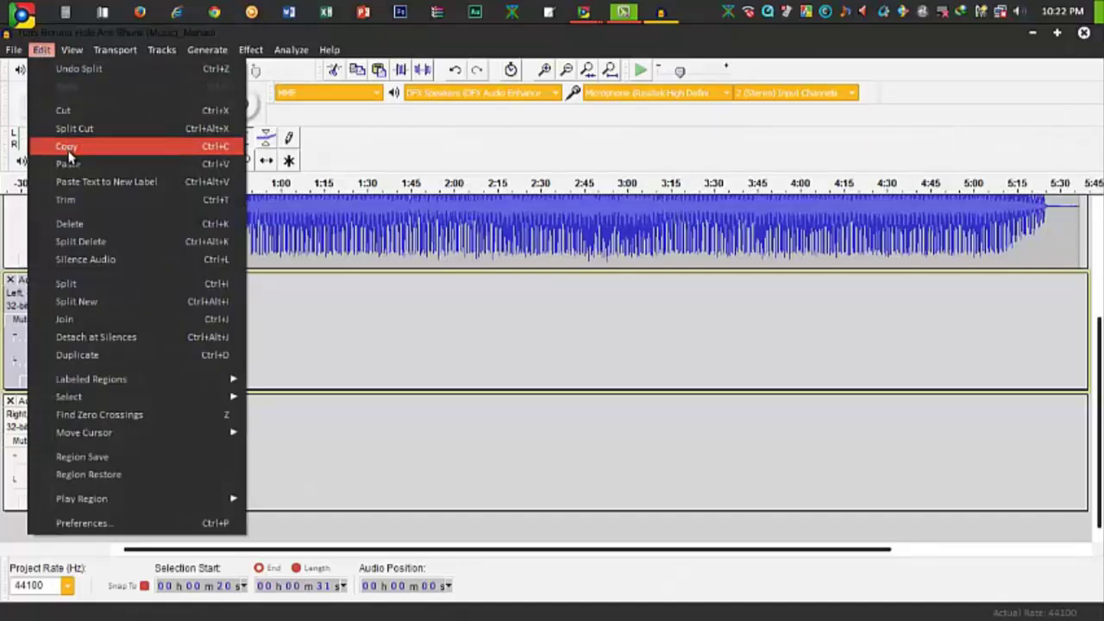
left_click(68, 151)
left_click(171, 432)
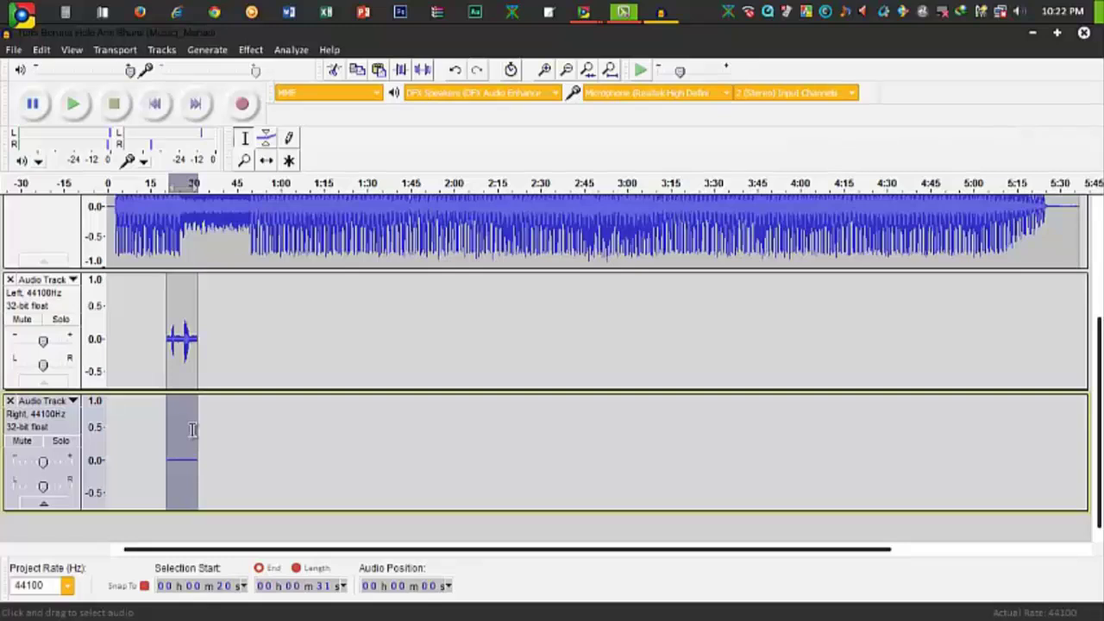
key("ctrl+v")
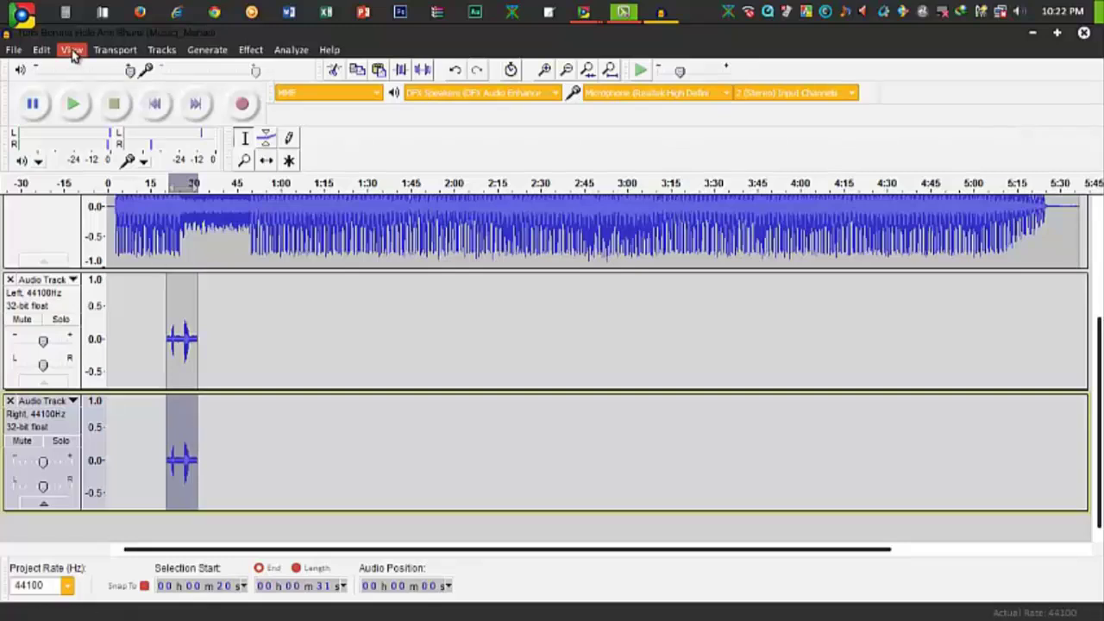
left_click(41, 49)
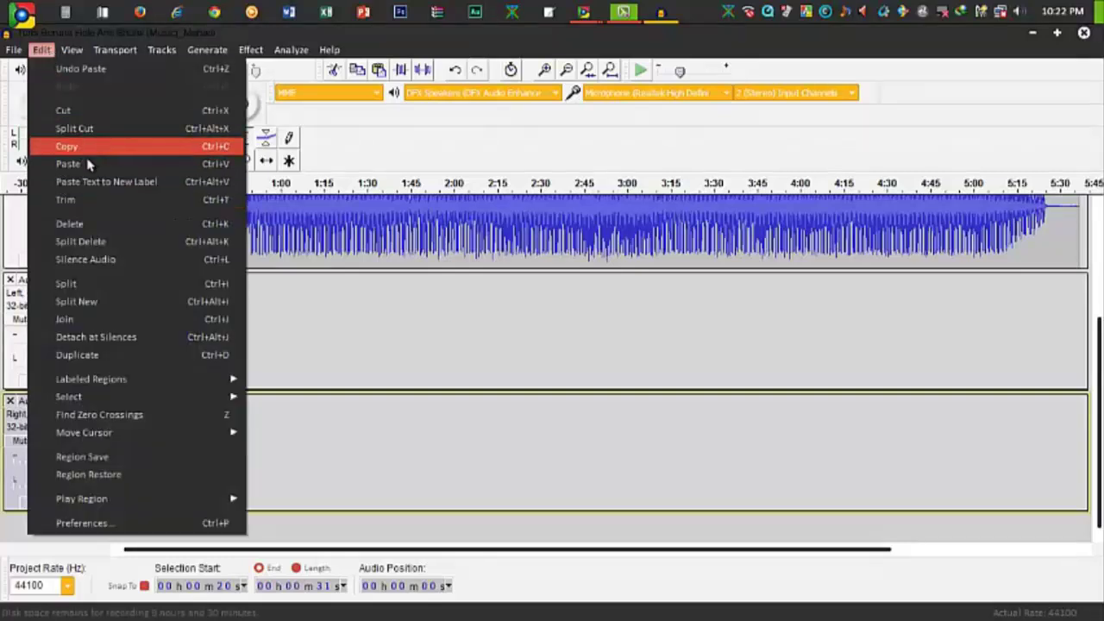
left_click(369, 439)
left_click(215, 431)
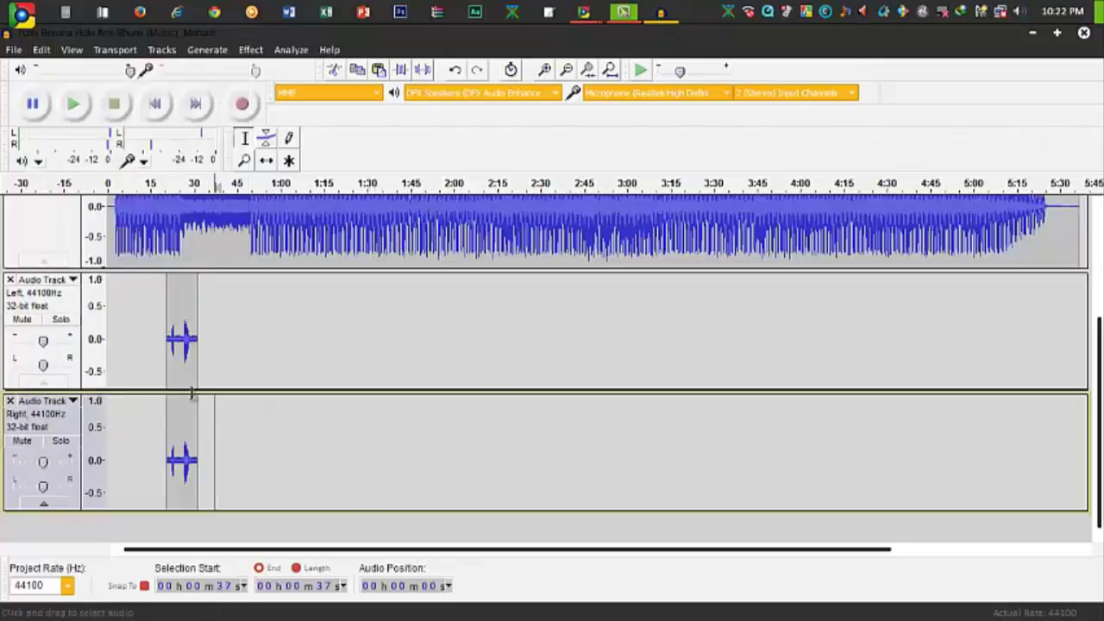
left_click(169, 339)
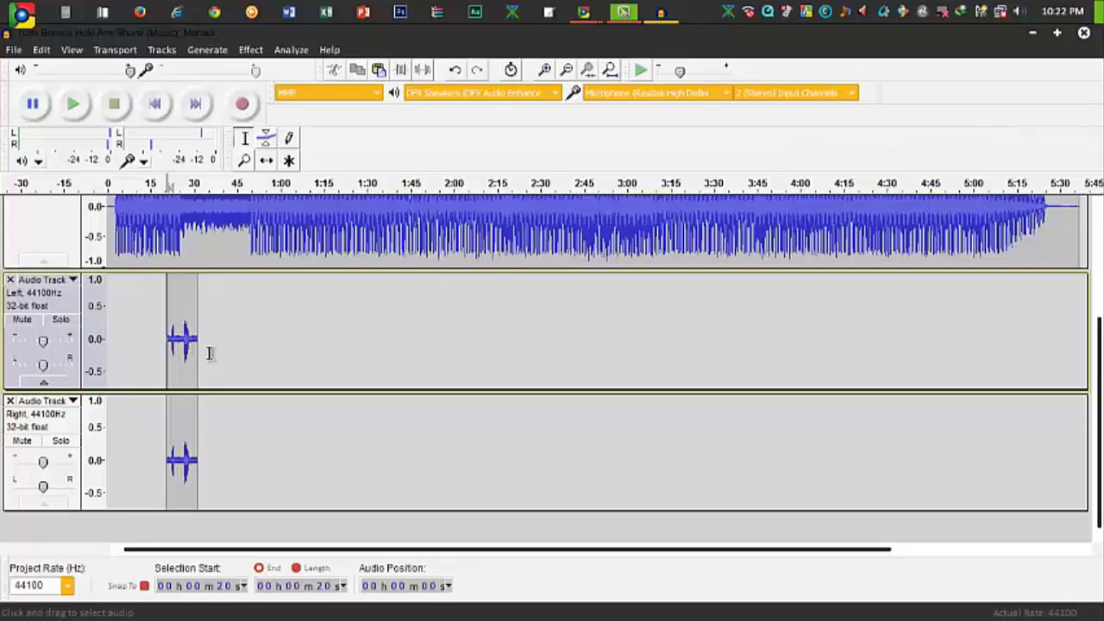
scroll(208, 352, "up", 3)
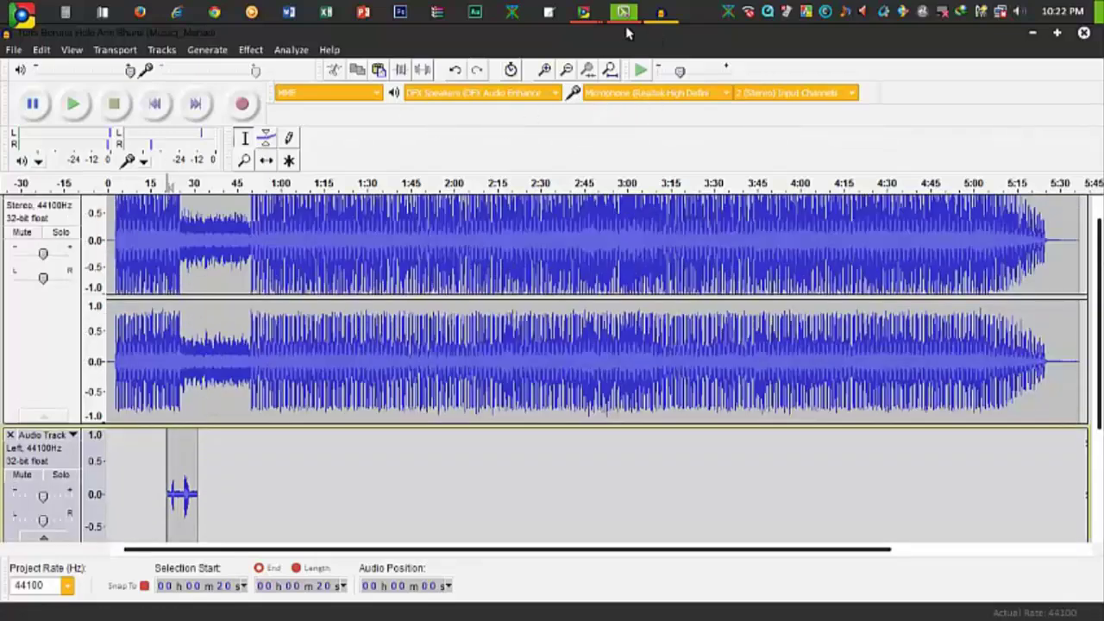
scroll(601, 228, "down", 3)
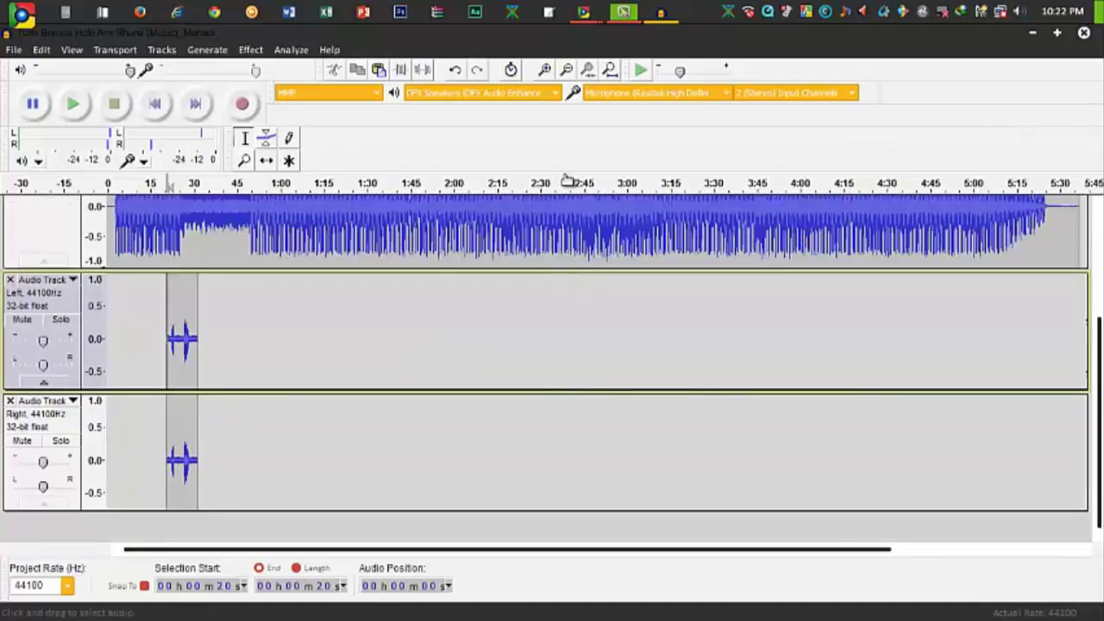
left_click(225, 336)
left_click(173, 383)
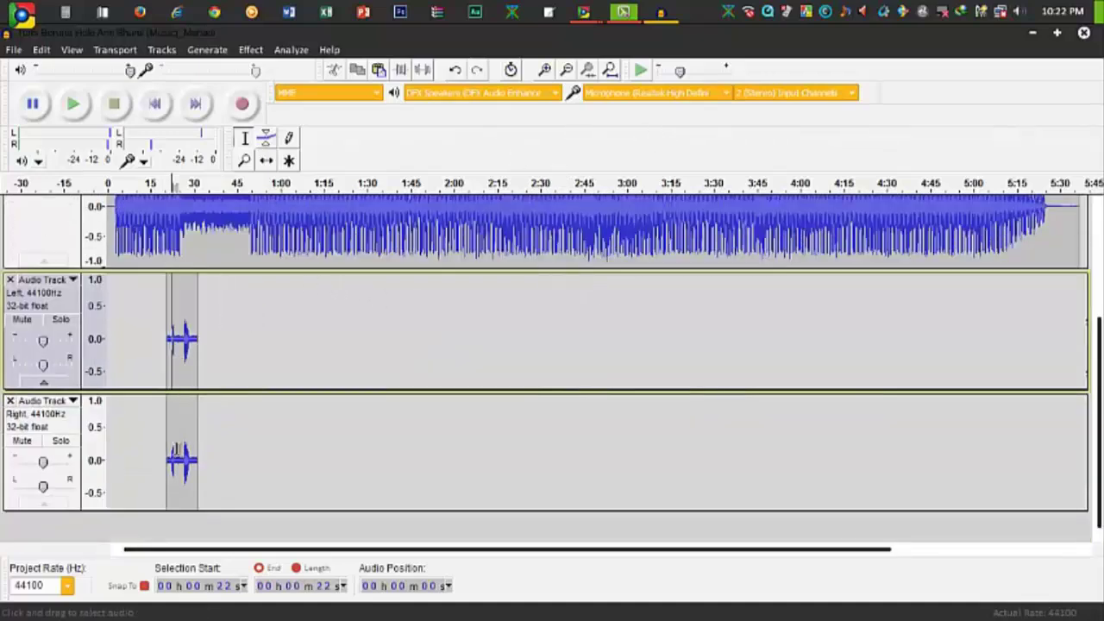
left_click(178, 427)
left_click(184, 355)
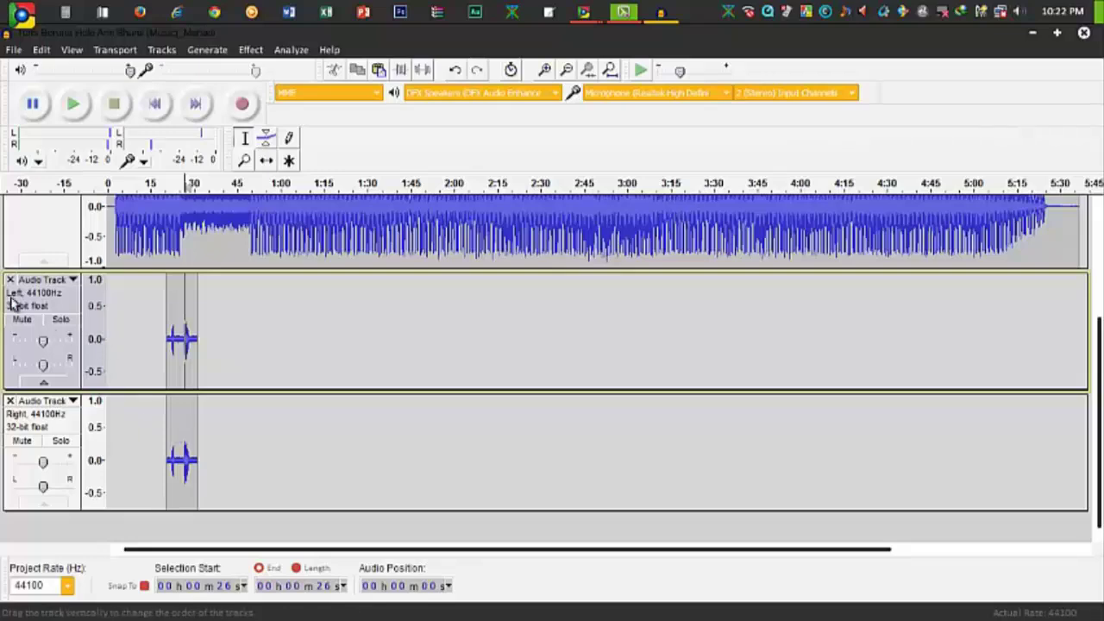
Place the cursor at about 18 seconds in the karaoke track and remove both split voice tracks from the project
scroll(202, 323, "up", 3)
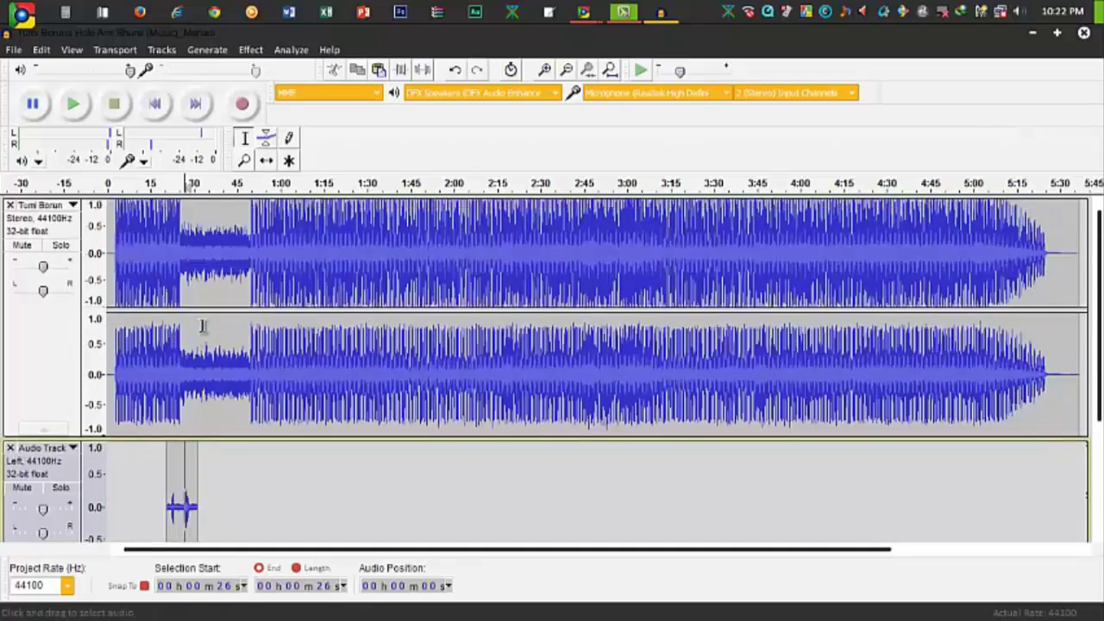
left_click(161, 270)
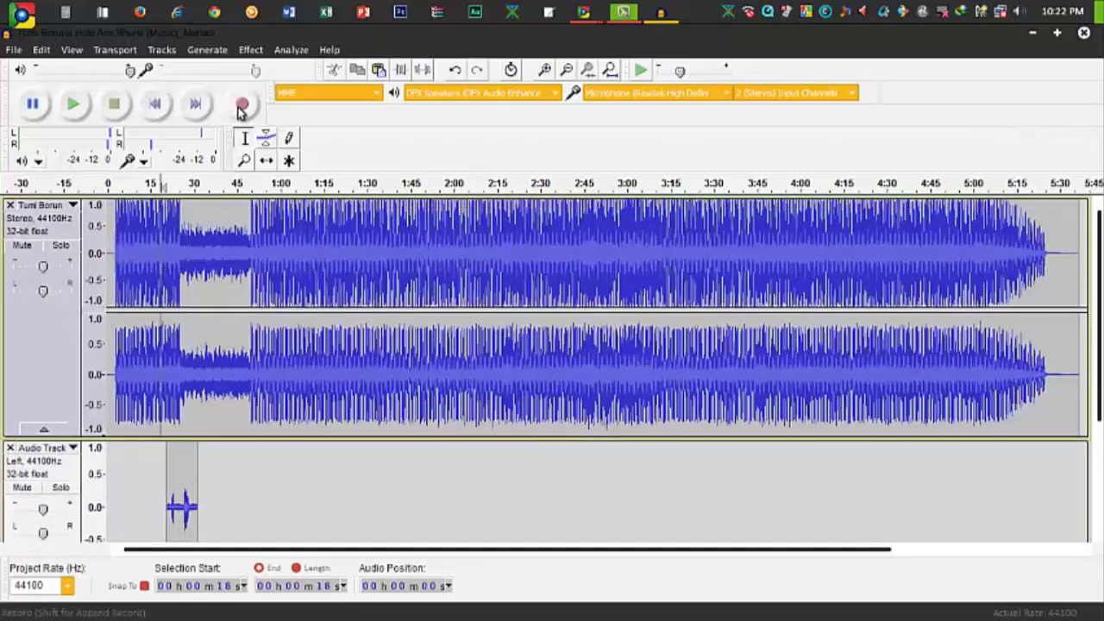
scroll(186, 275, "down", 3)
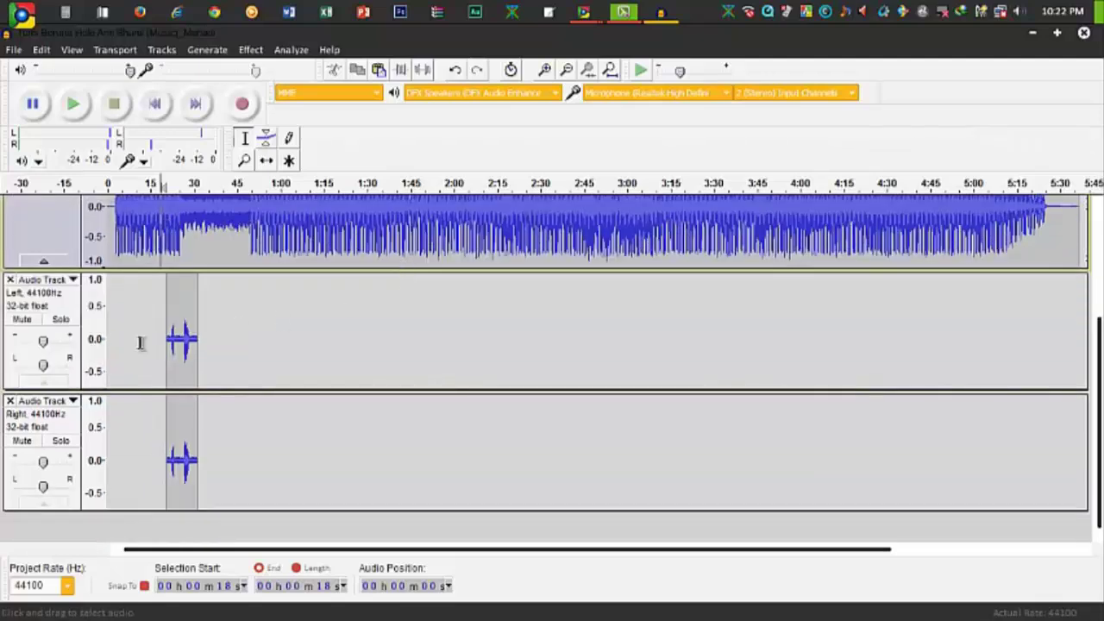
left_click_drag(13, 289, 49, 366)
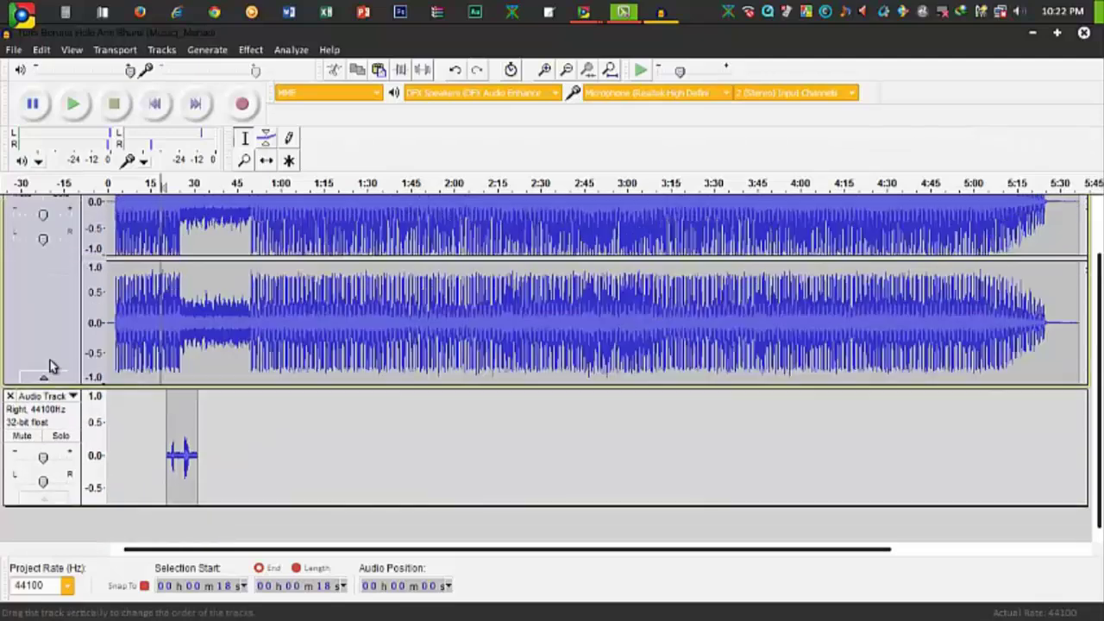
left_click(10, 396)
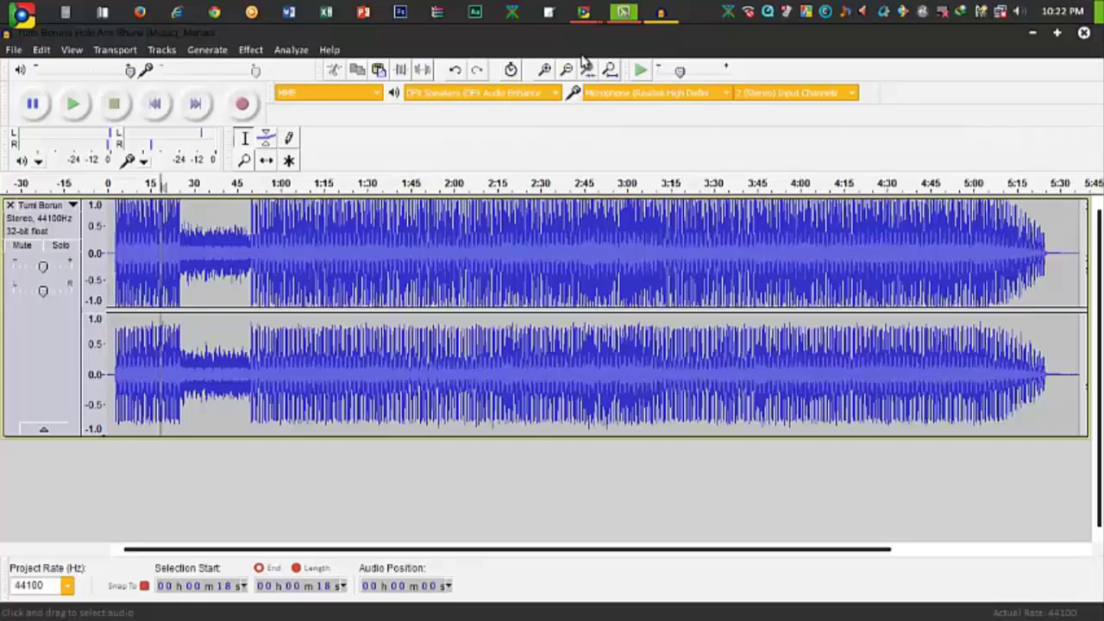
mouse_move(582, 11)
left_click(468, 146)
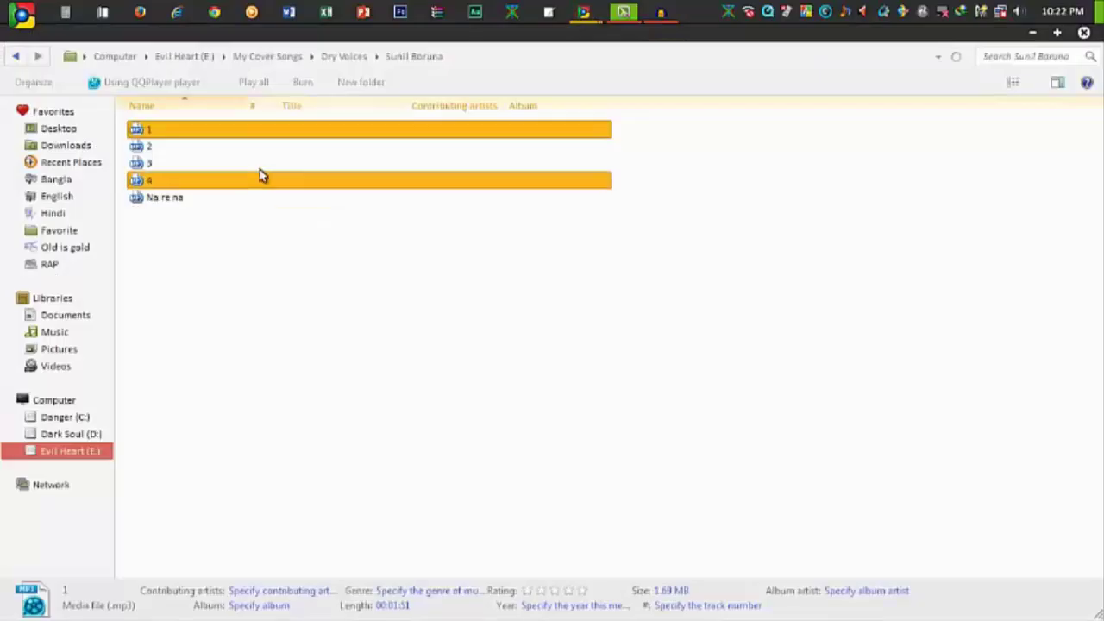
left_click_drag(172, 135, 591, 130)
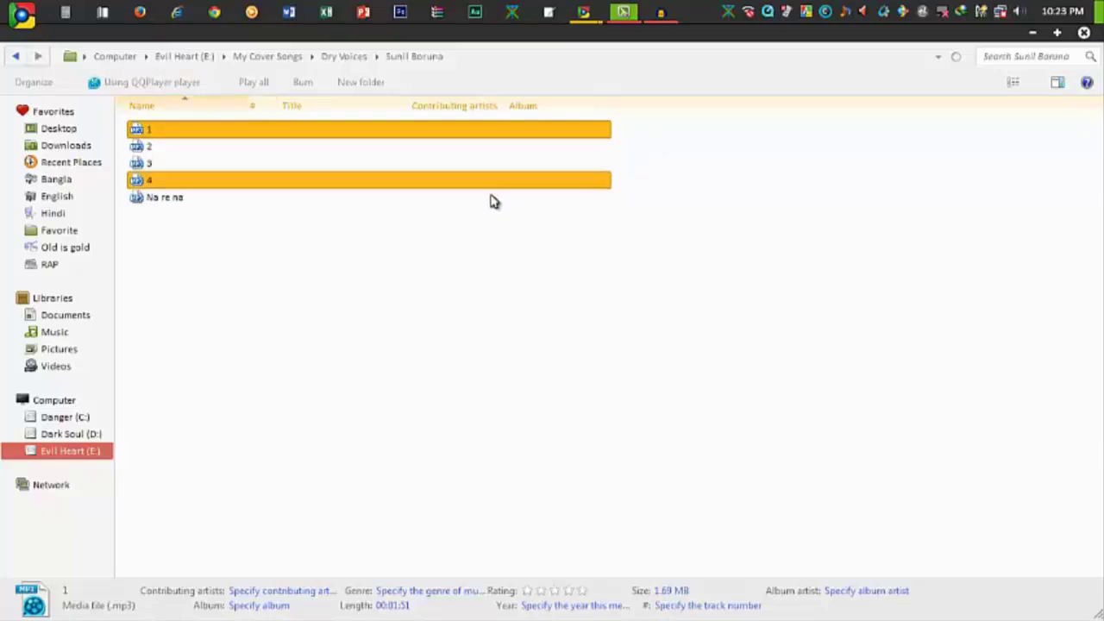
left_click(679, 287)
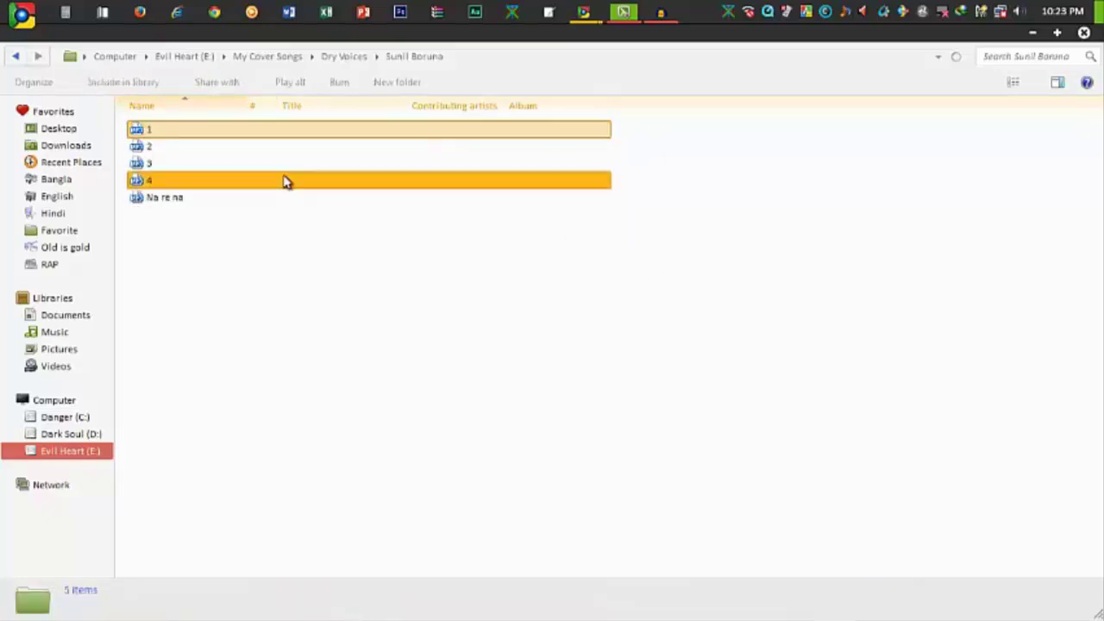
left_click(151, 130)
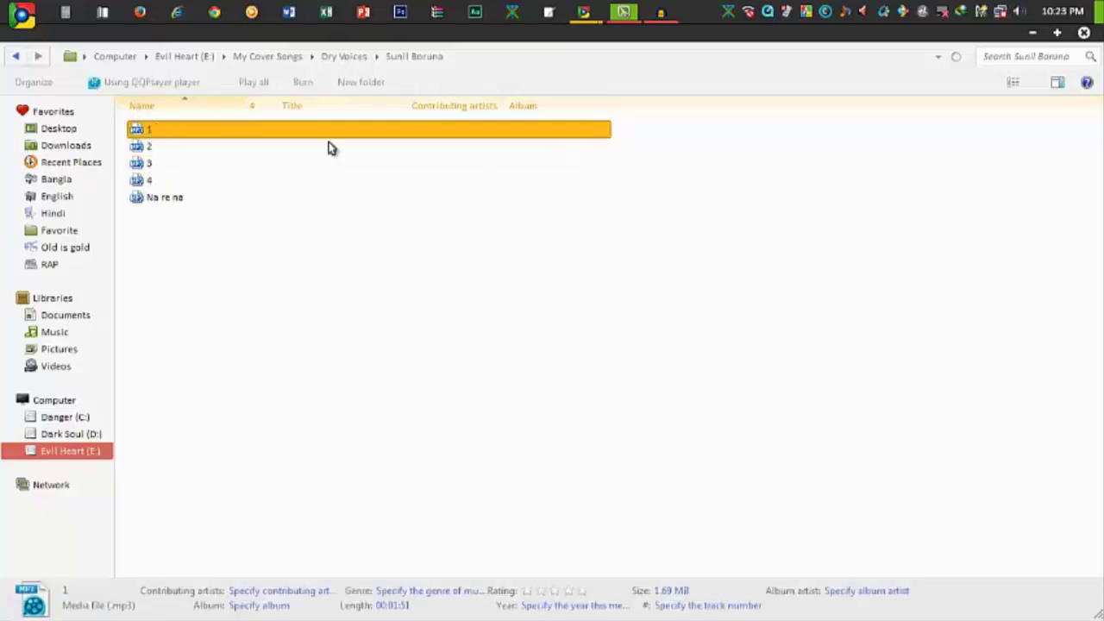
left_click_drag(131, 138, 431, 444)
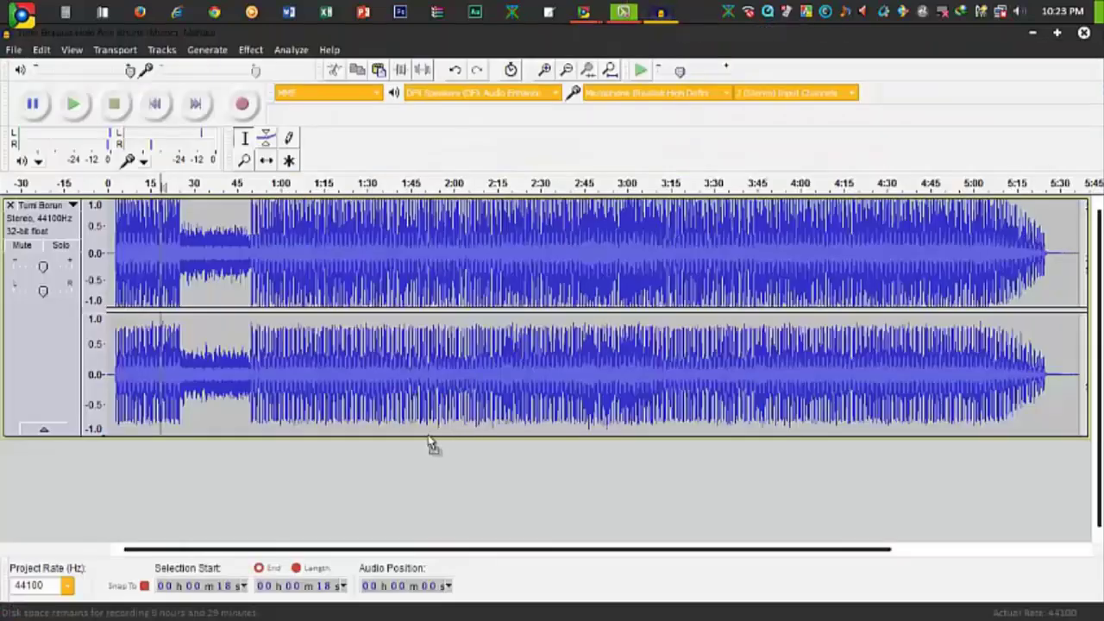
left_click_drag(345, 476, 341, 473)
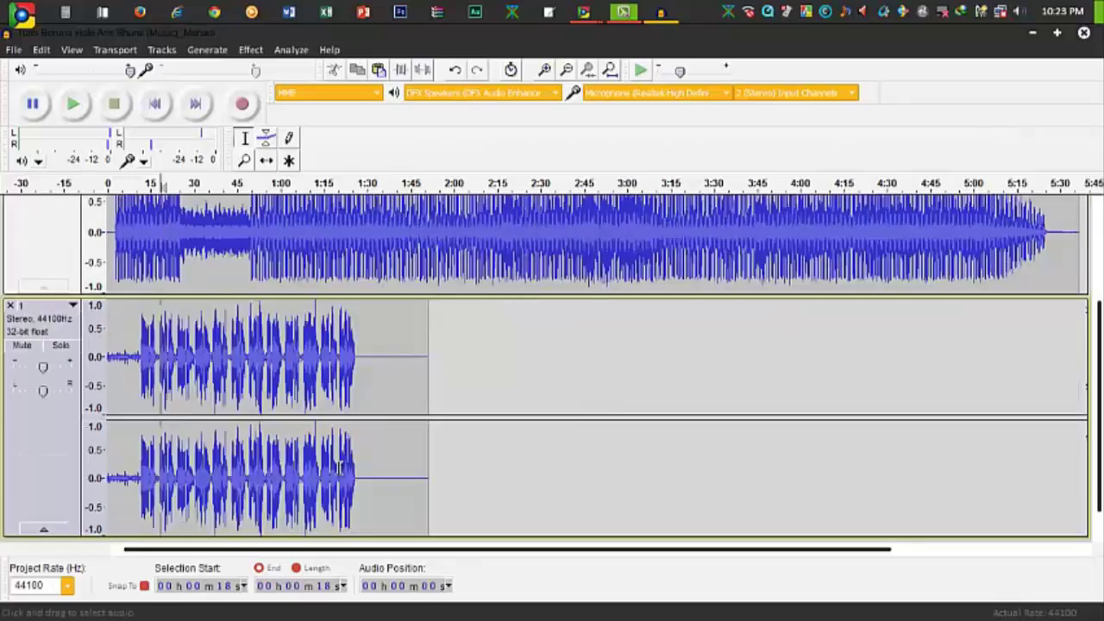
Compare the imported voice track with the karaoke intro and shift the voice clip to start at about 14 seconds
left_click(131, 360)
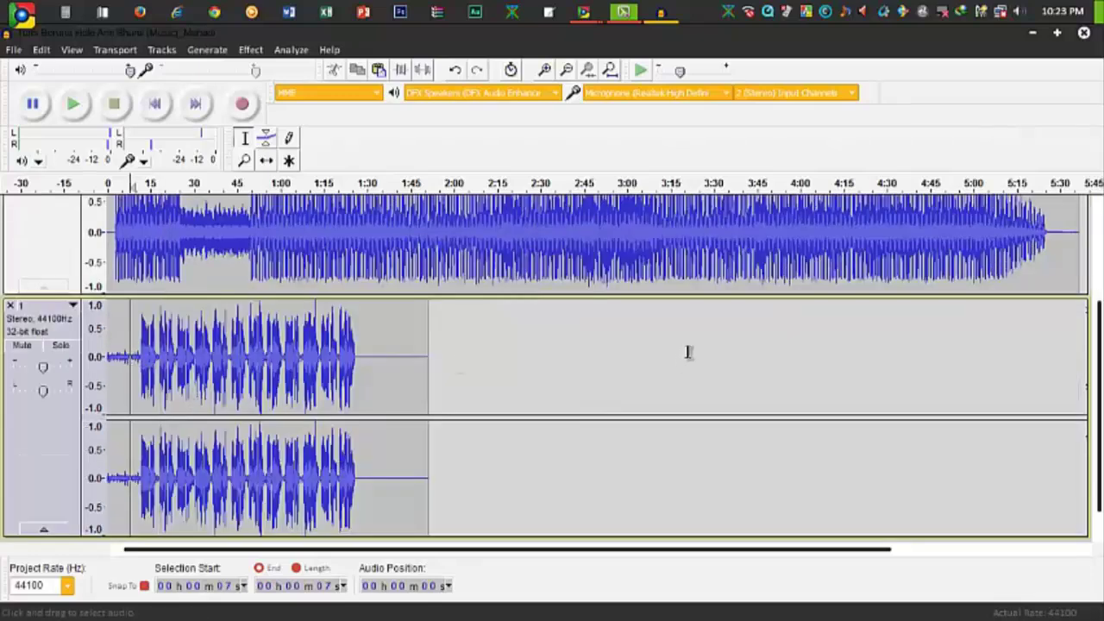
scroll(687, 352, "down", 1)
left_click(544, 69)
left_click(544, 69)
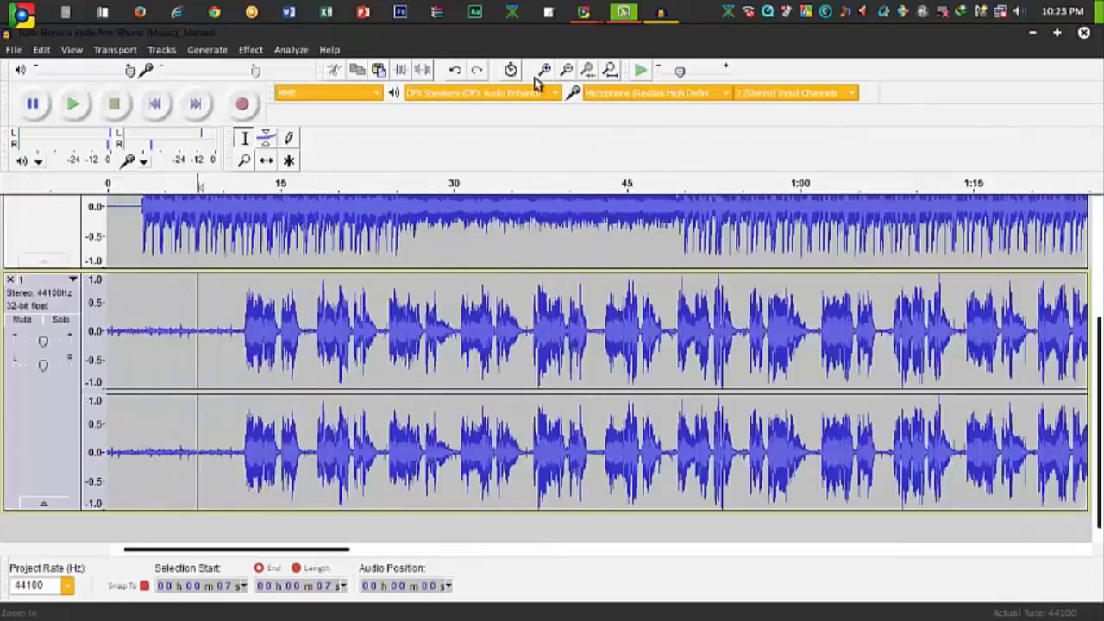
scroll(257, 296, "up", 2)
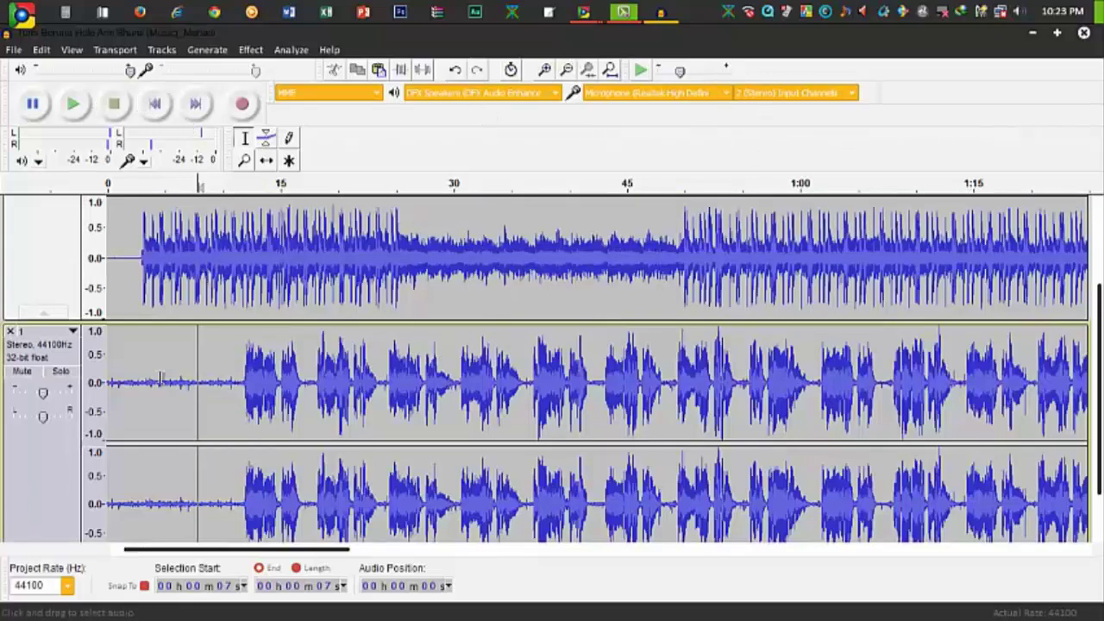
scroll(212, 401, "down", 2)
scroll(233, 338, "up", 6)
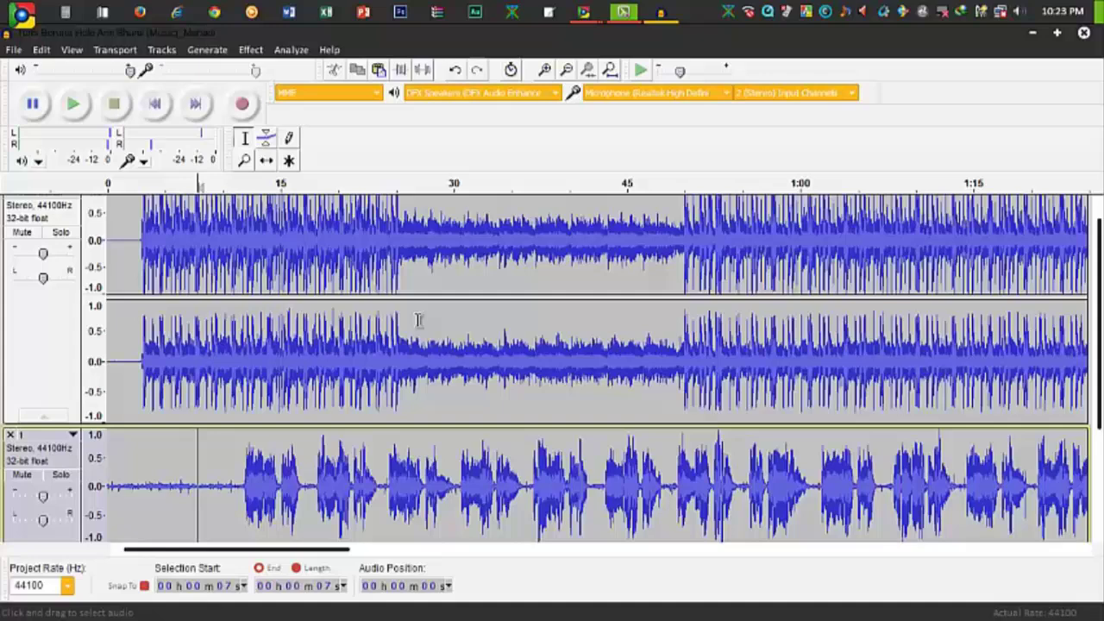
left_click(360, 238)
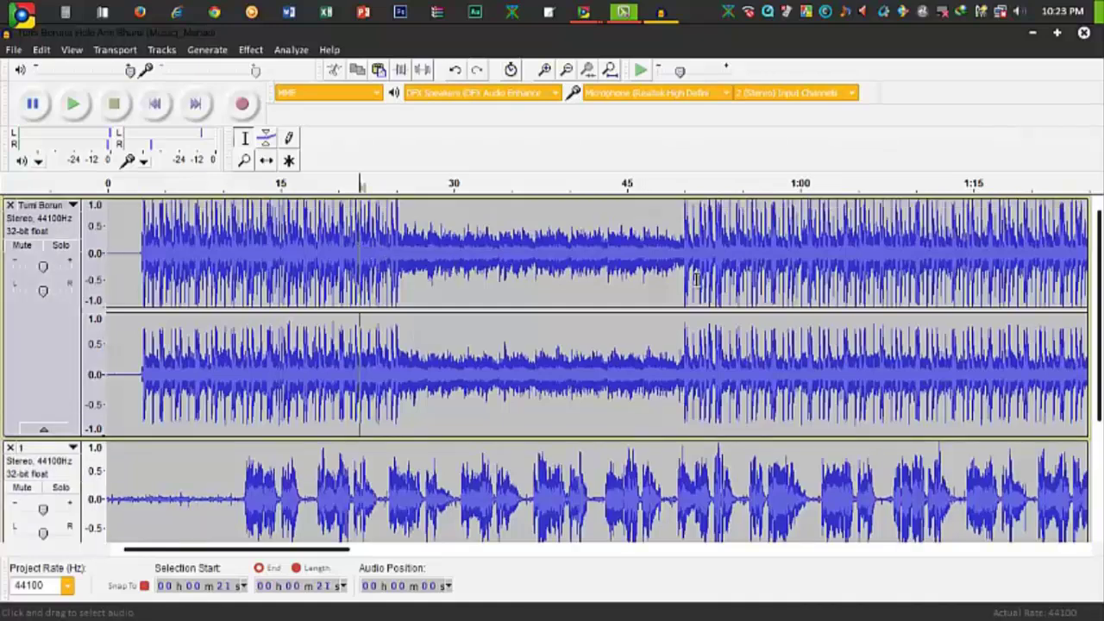
scroll(636, 247, "down", 5)
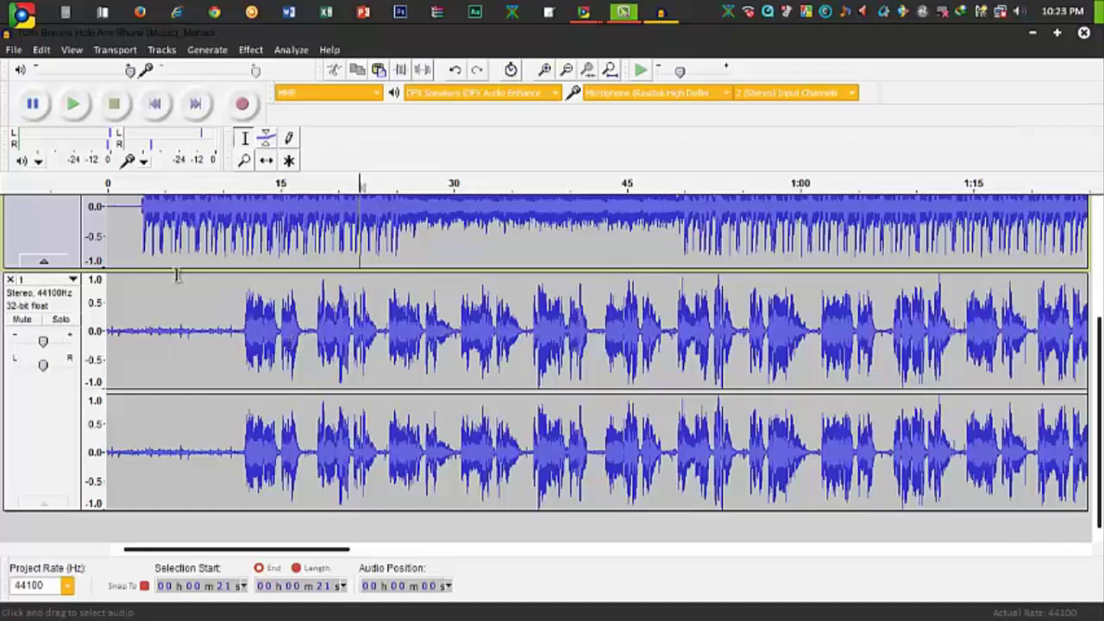
left_click(270, 166)
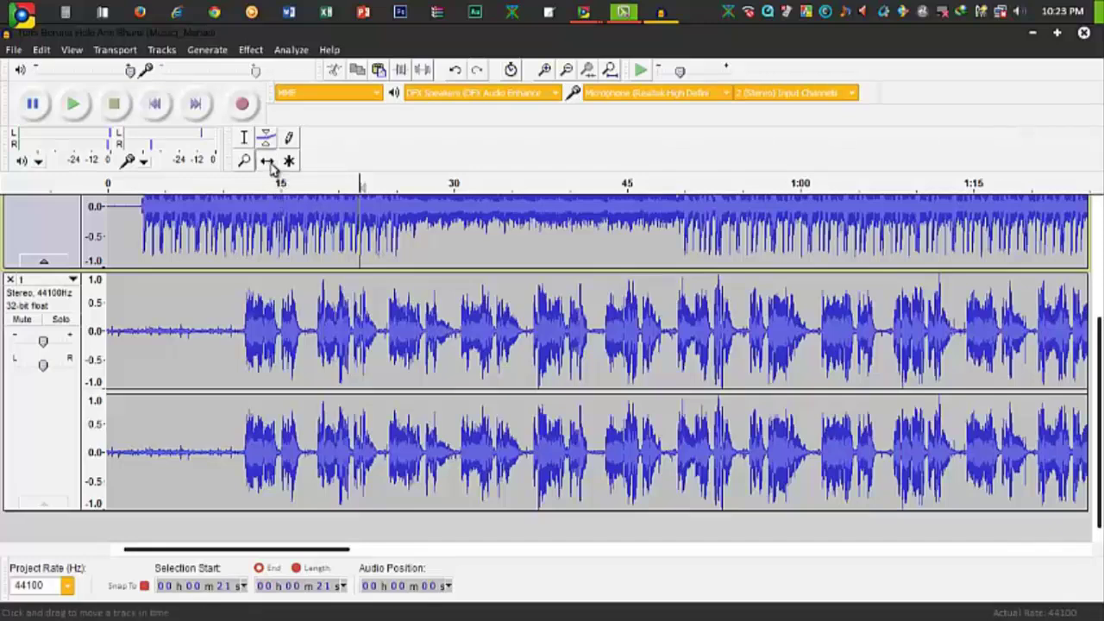
left_click_drag(151, 332, 289, 343)
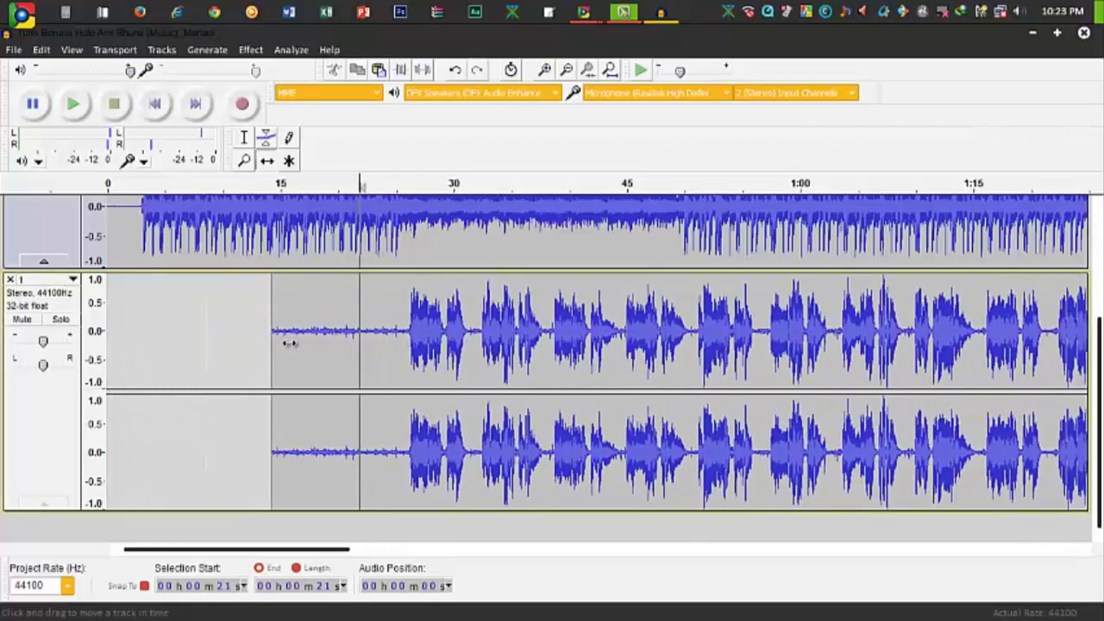
Place the cursor at about 26 seconds in the karaoke track, close to where the singing begins in the voice track
left_click(244, 139)
left_click(415, 240)
scroll(417, 242, "down", 3)
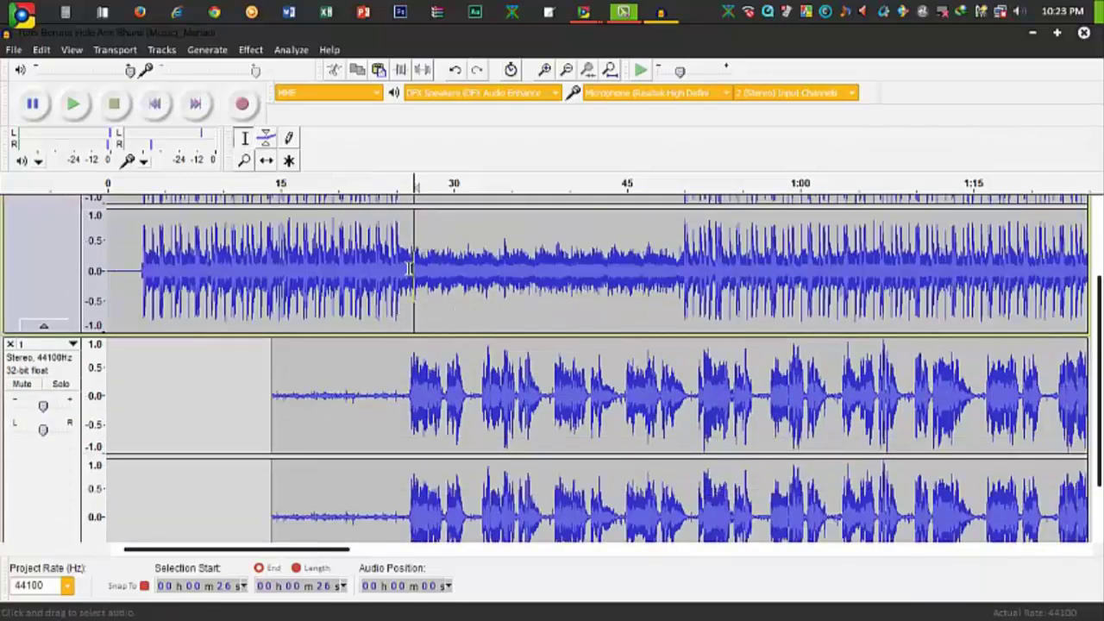
scroll(414, 274, "up", 3)
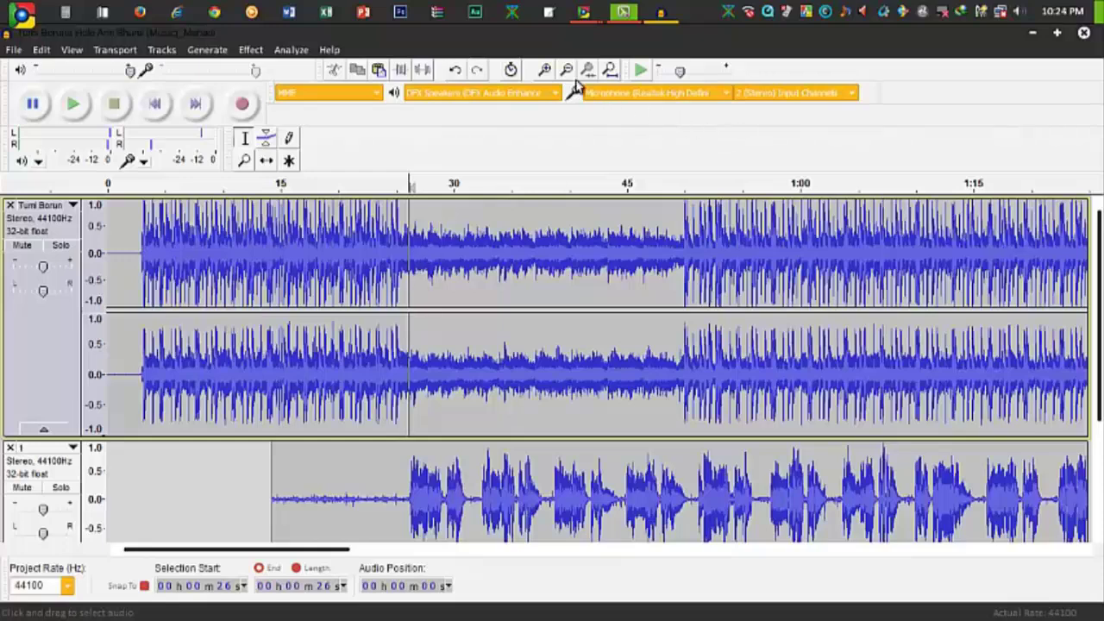
Examine closely how the start of the singing lines up with the karaoke waveform around the 26-second cursor
left_click(545, 70)
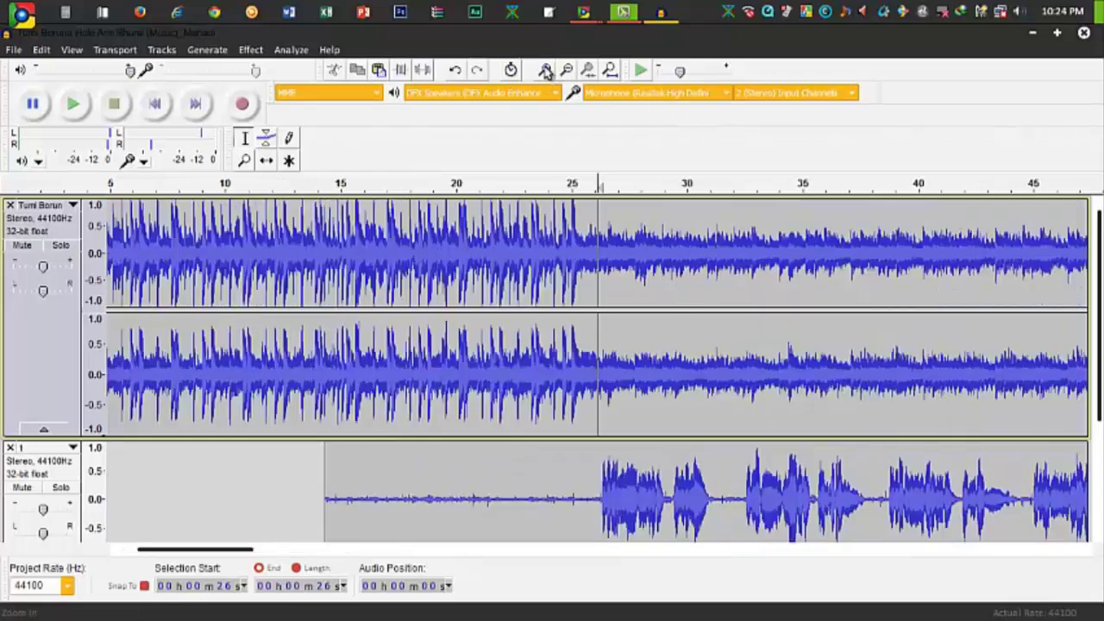
left_click(545, 71)
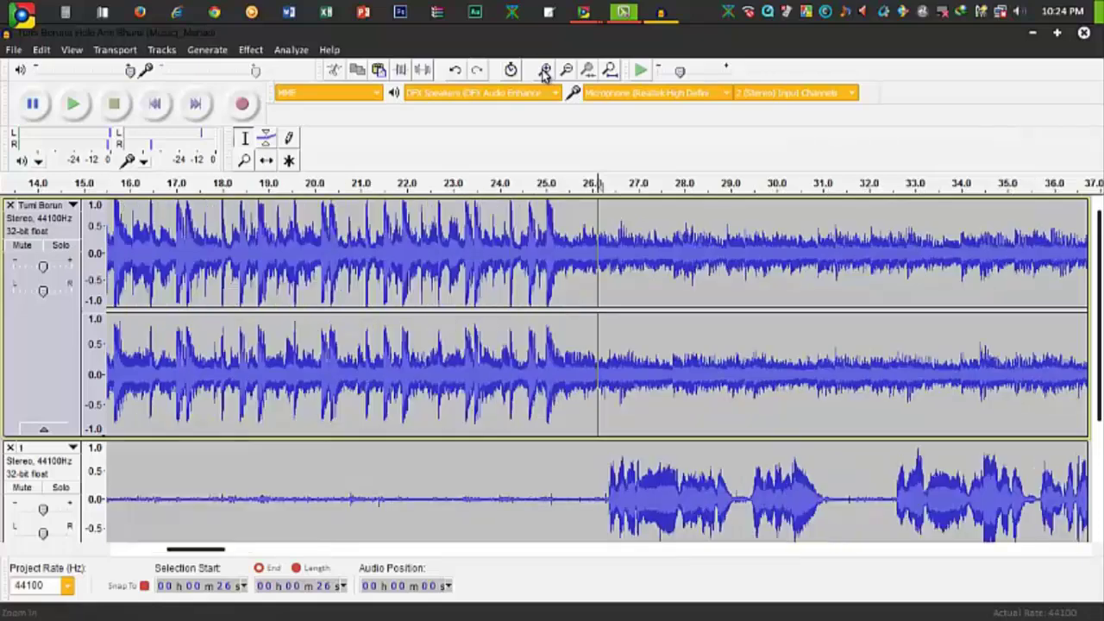
left_click(544, 70)
left_click(544, 71)
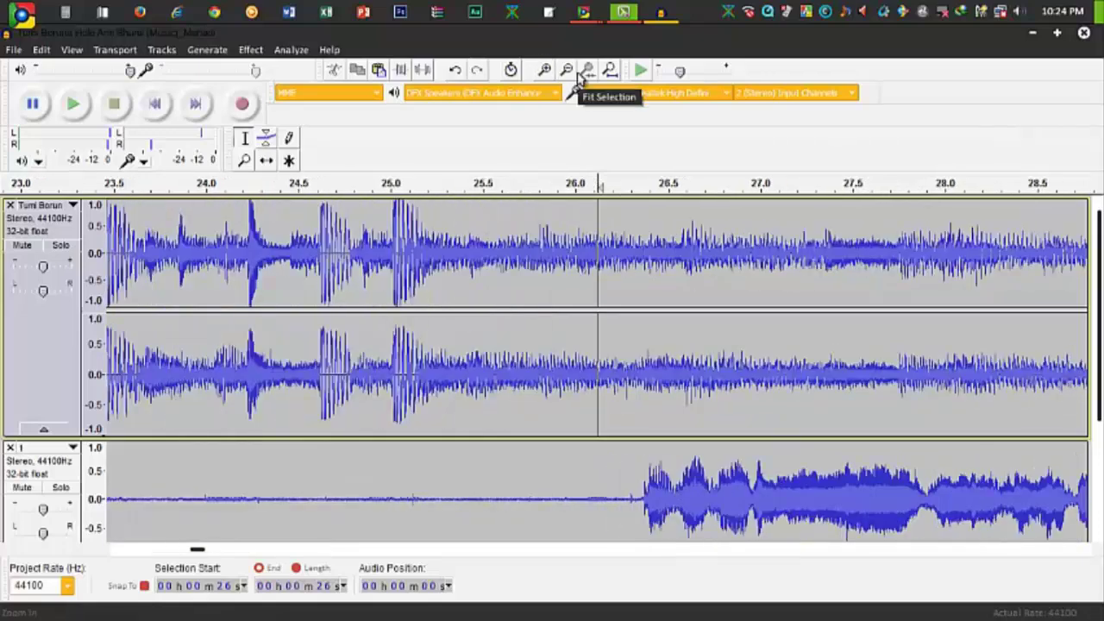
left_click(544, 71)
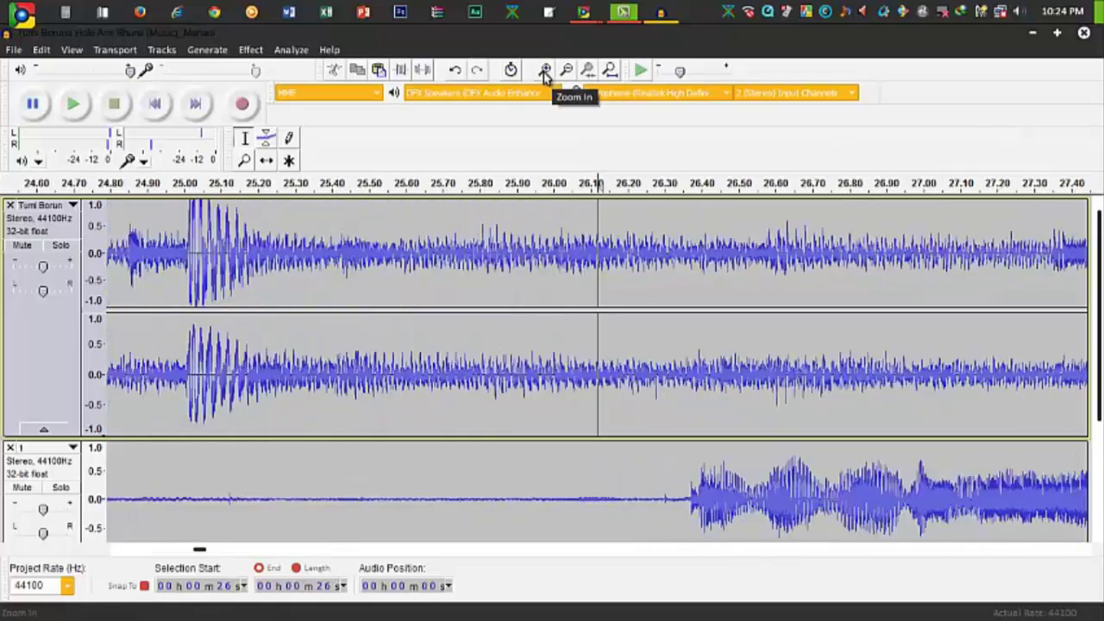
left_click(544, 71)
left_click(544, 71)
left_click(544, 71)
scroll(578, 234, "down", 2)
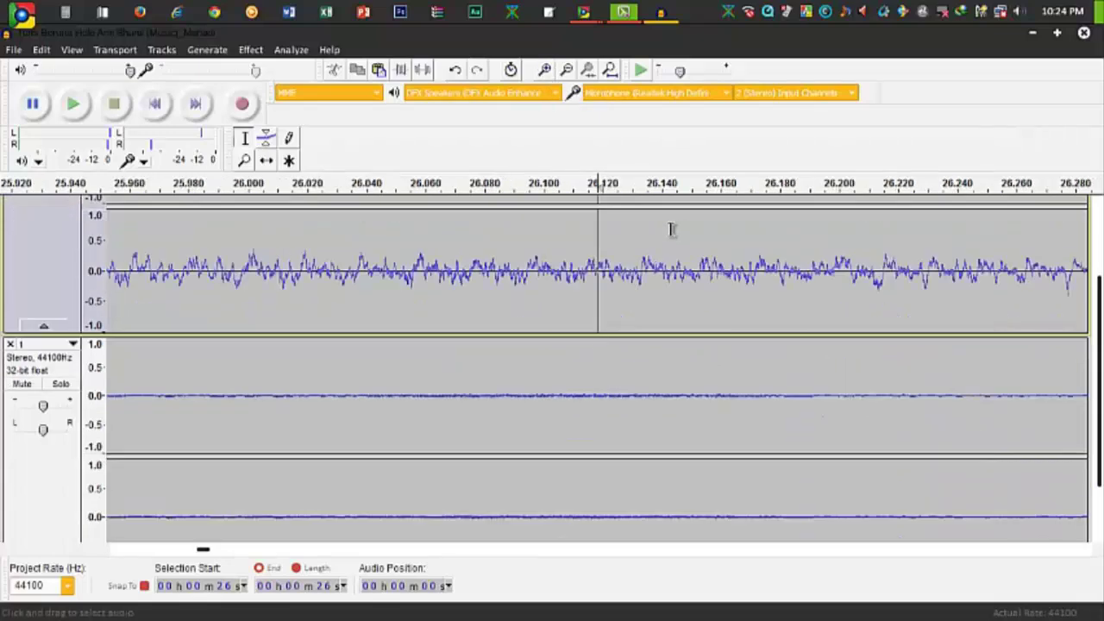
left_click(566, 71)
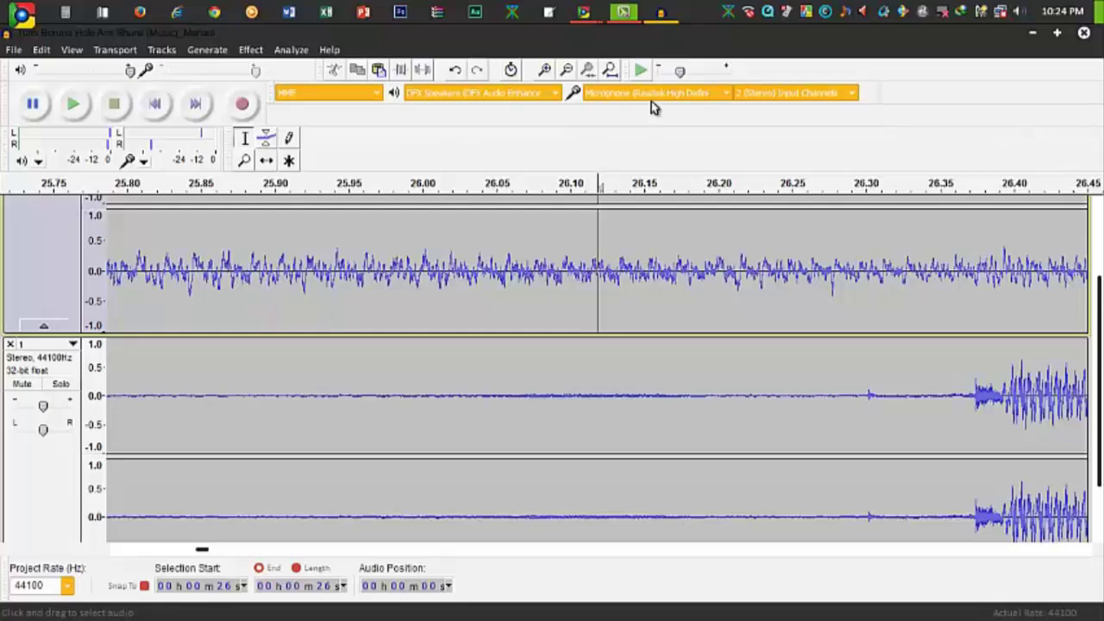
left_click(573, 70)
left_click(574, 71)
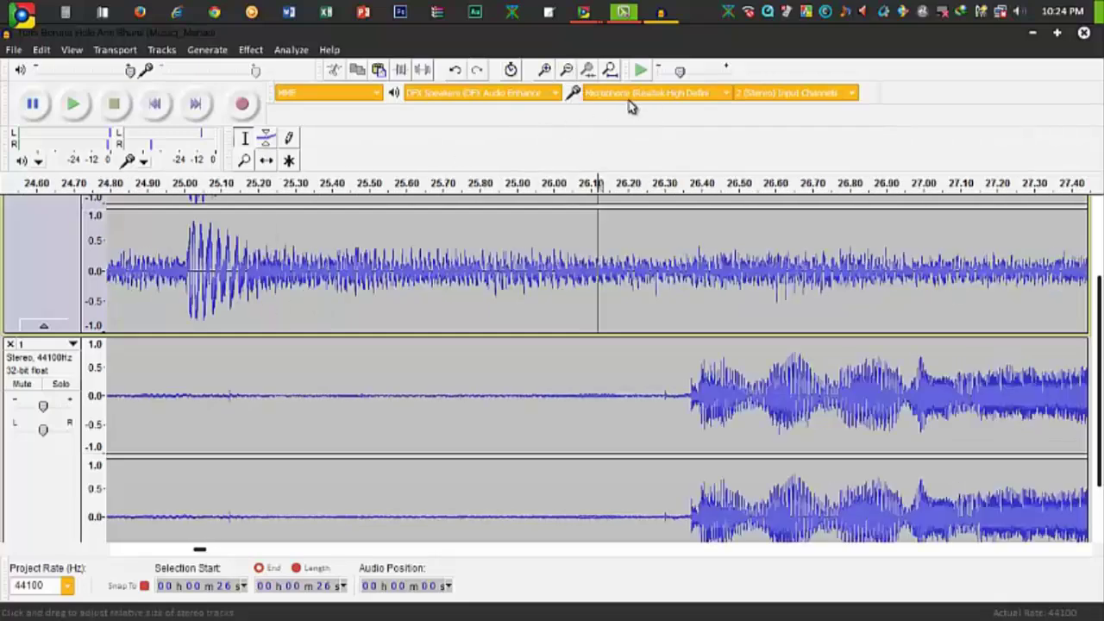
Preview the mix from about 11 seconds and shift the voice clip so the singing starts at about 27.7 seconds
left_click(239, 183)
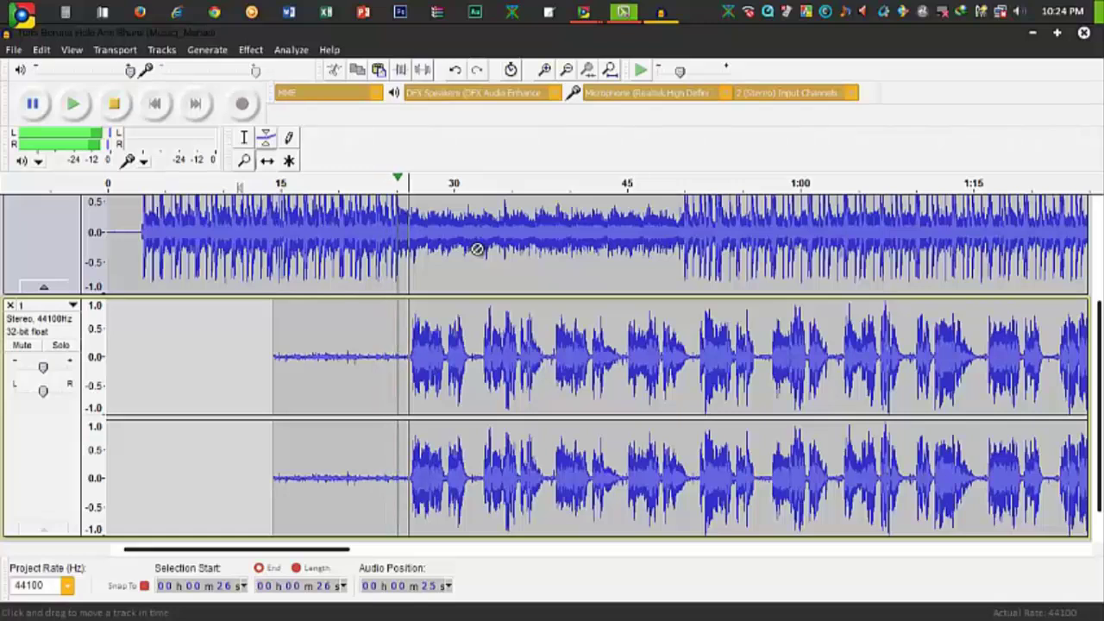
left_click(576, 194)
left_click(545, 70)
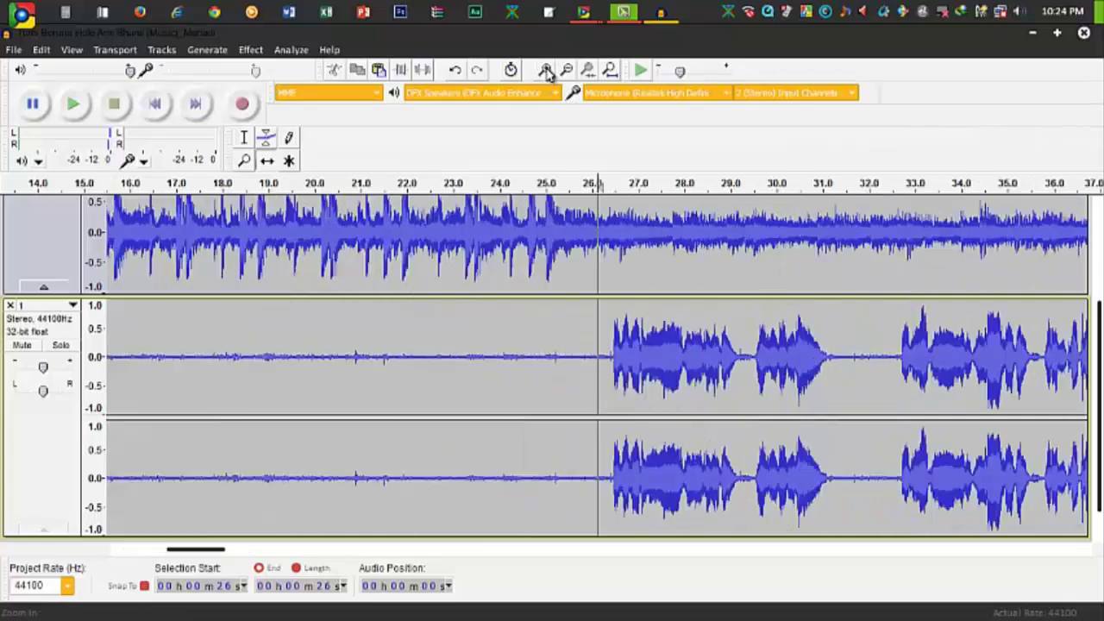
left_click(545, 70)
left_click(545, 70)
left_click(545, 70)
left_click(544, 70)
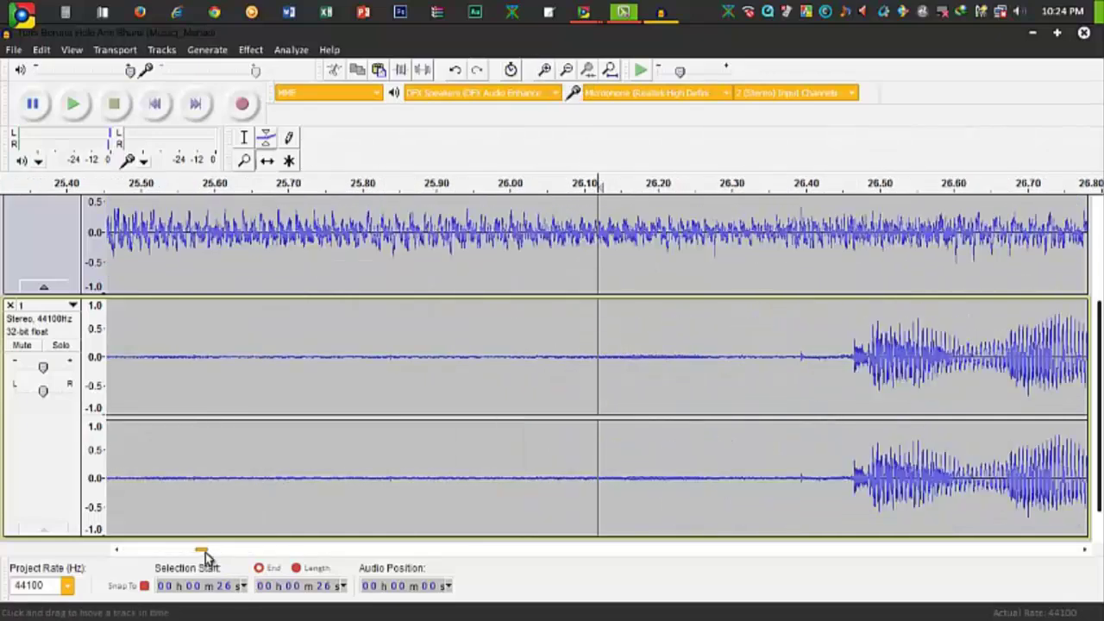
left_click_drag(204, 551, 209, 559)
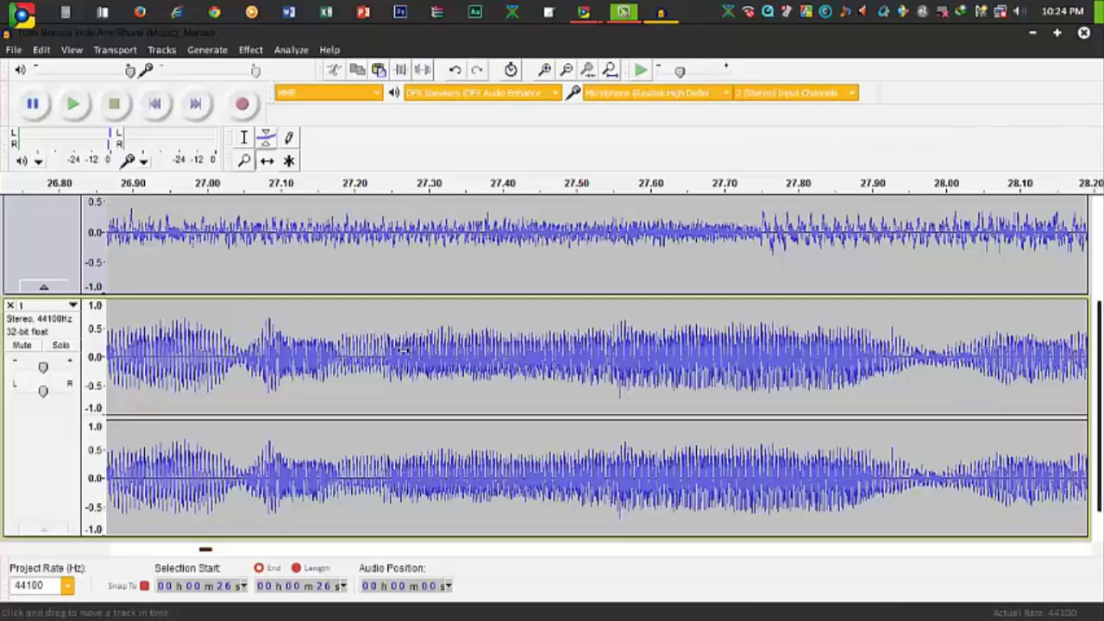
left_click_drag(403, 348, 1088, 354)
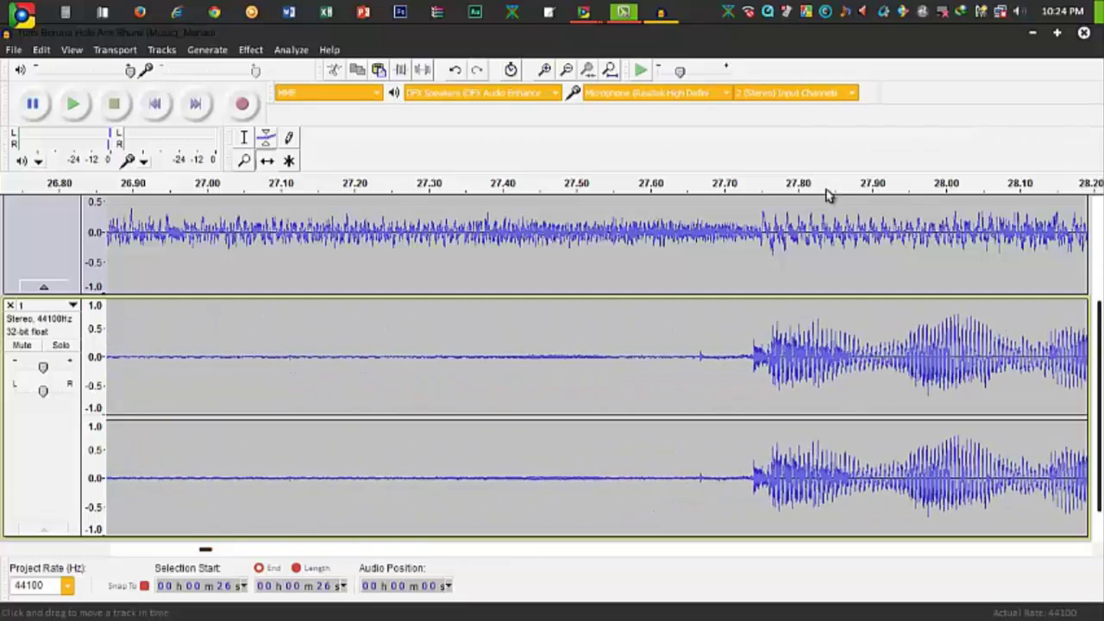
Play the karaoke and shifted voice tracks together to check their timing, and stop playback
left_click(573, 74)
left_click(574, 74)
left_click(573, 74)
left_click(574, 74)
left_click(573, 75)
left_click(573, 75)
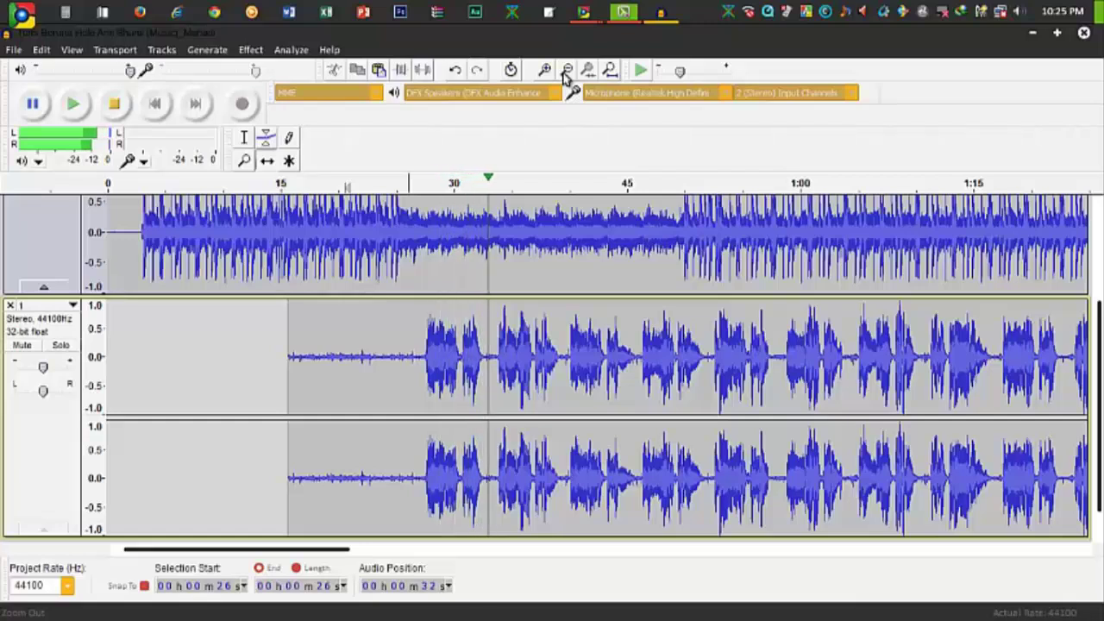
key("space")
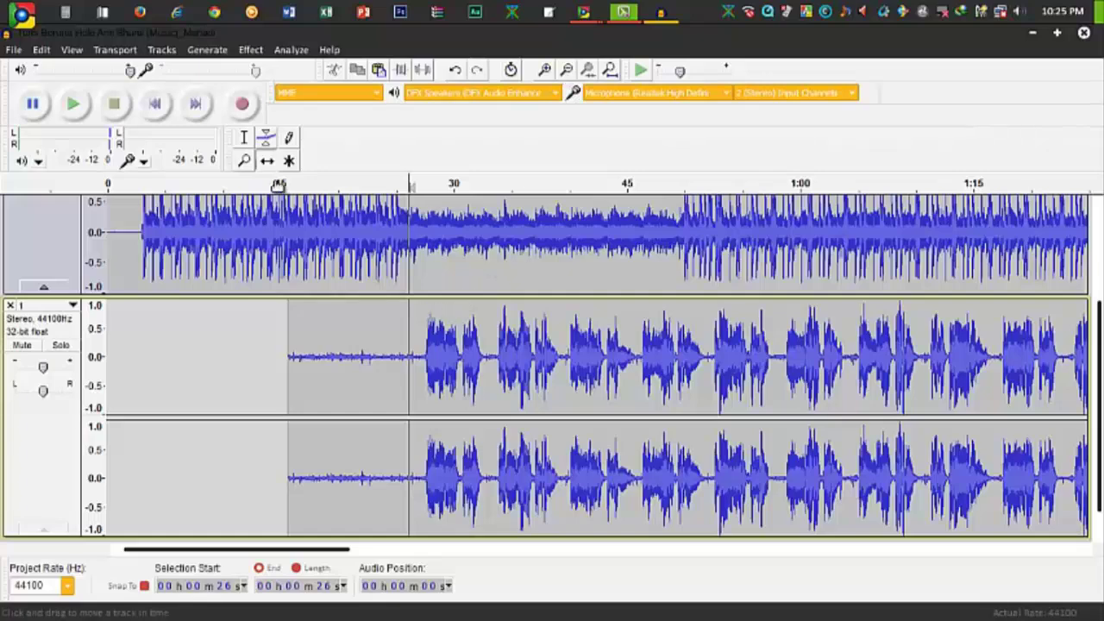
Place the cursor at about 21 seconds in the quiet part of the voice track before the singing
left_click(244, 137)
left_click(352, 382)
scroll(354, 384, "down", 1)
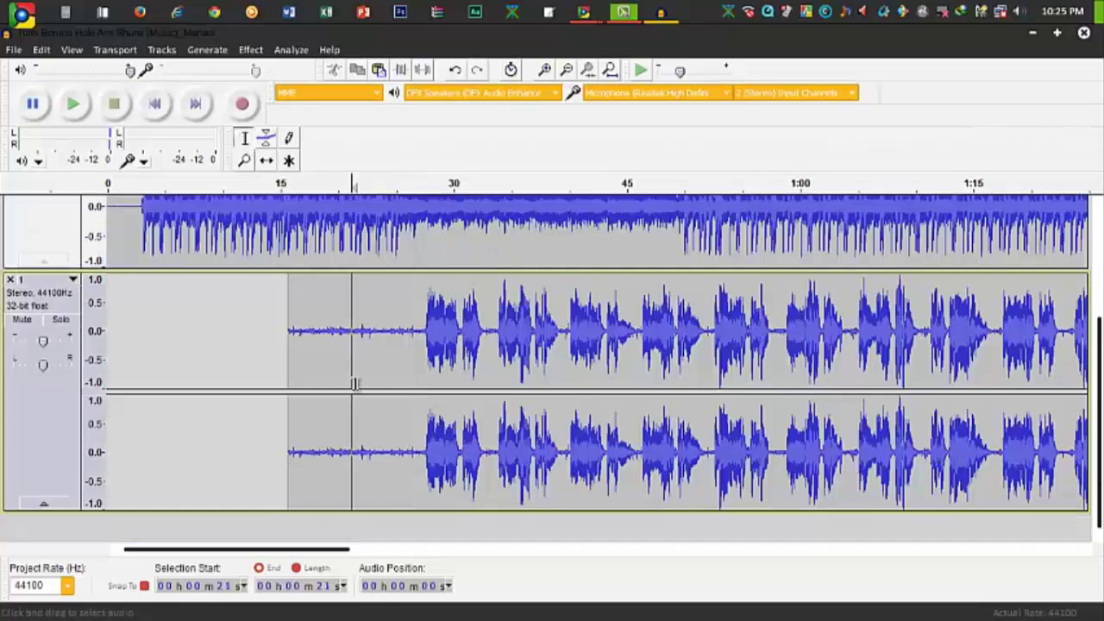
scroll(275, 314, "up", 2)
scroll(343, 376, "down", 2)
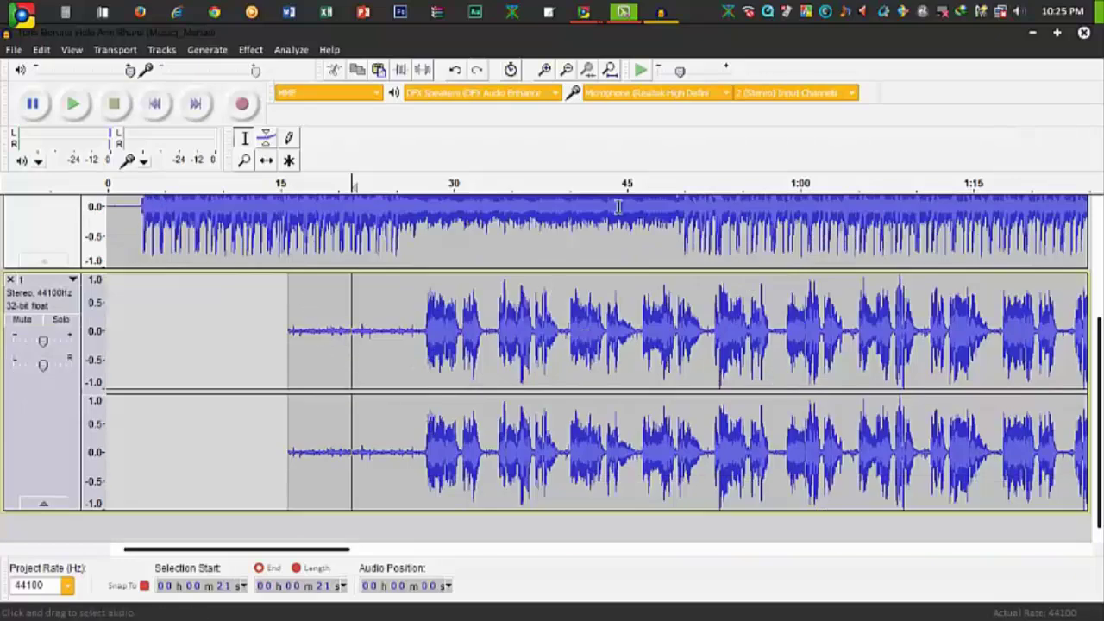
Highlight several stretches of background noise before the singing in the voice track, up to about 26 seconds, and clear the selection
left_click(546, 70)
left_click(545, 70)
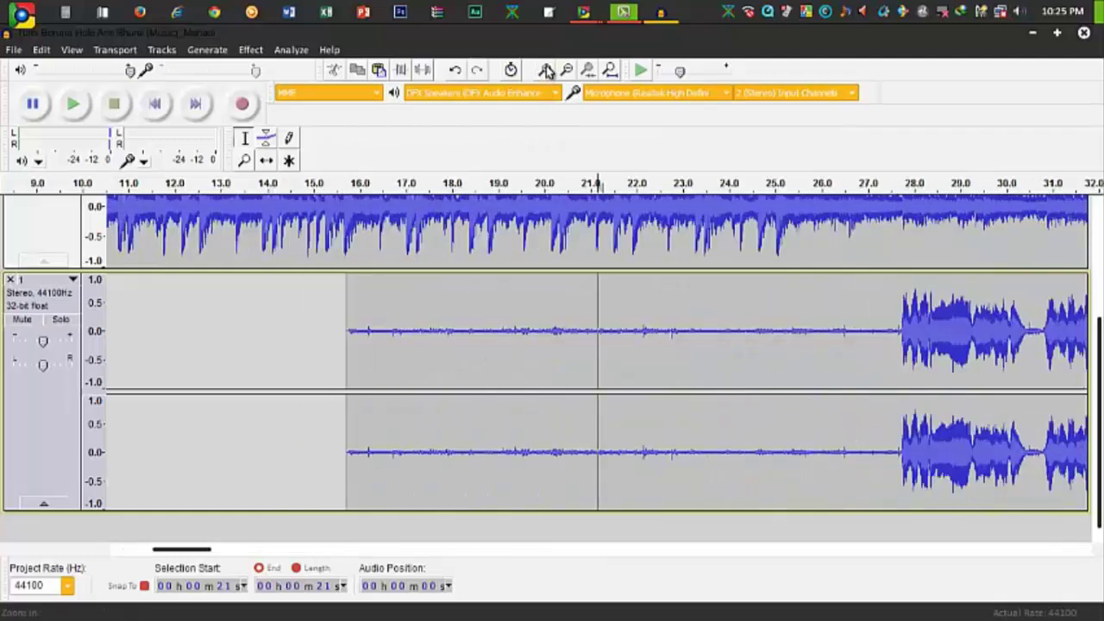
left_click_drag(397, 347, 716, 345)
left_click(730, 345)
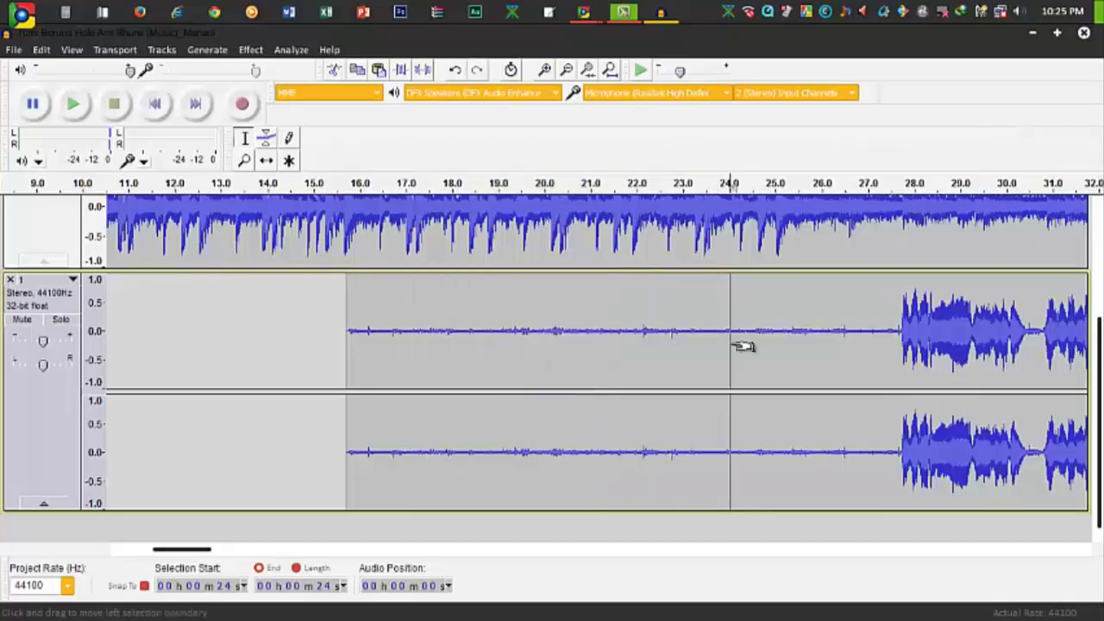
left_click_drag(512, 336, 607, 336)
left_click(577, 337)
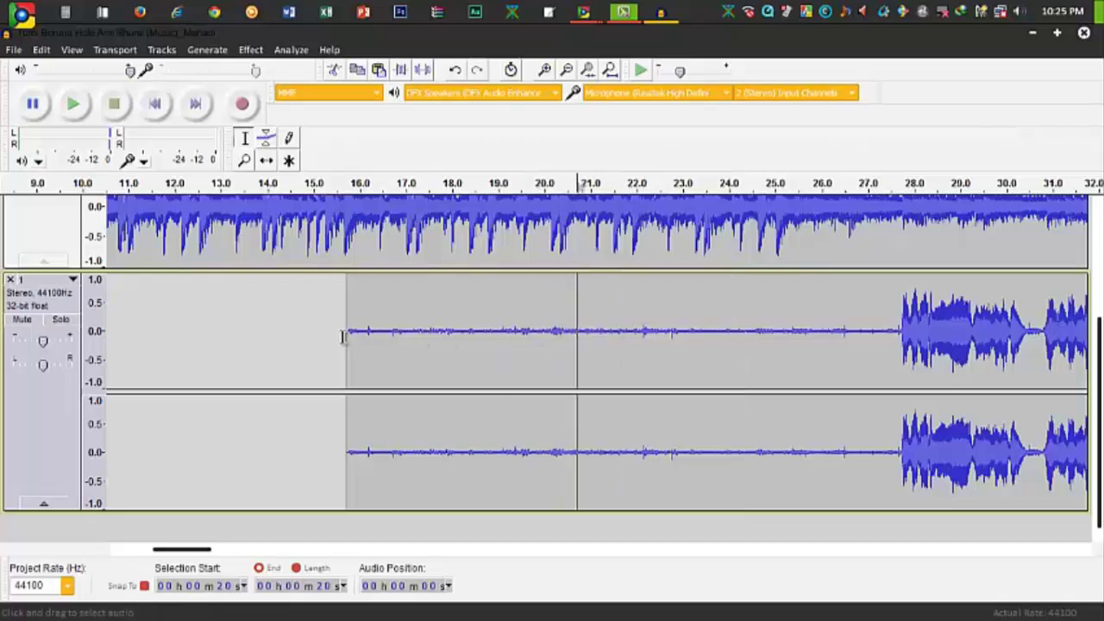
left_click_drag(343, 336, 847, 331)
left_click(830, 336)
left_click(544, 350)
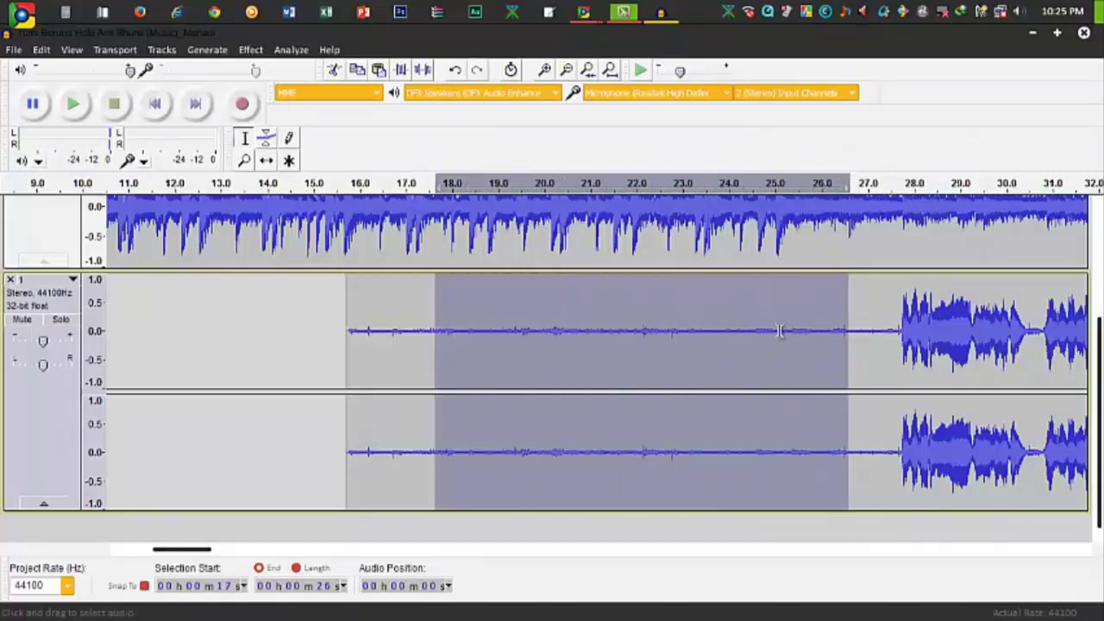
left_click(779, 331)
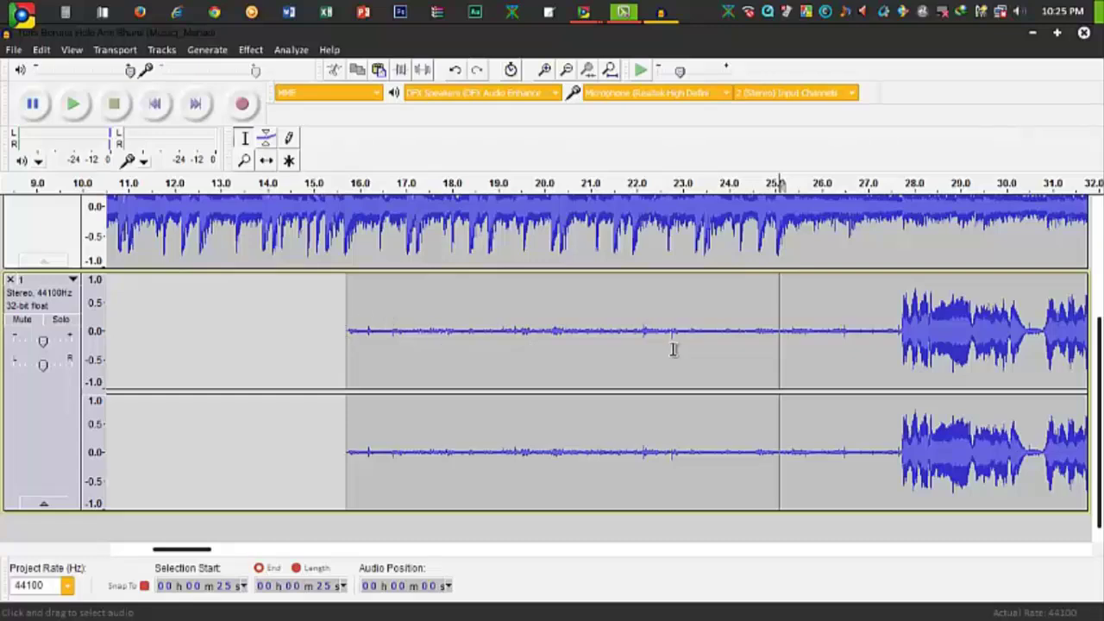
Select the background noise from about 17 to 21 seconds in the voice track
scroll(674, 350, "up", 3)
scroll(660, 347, "down", 3)
left_click_drag(438, 362, 613, 365)
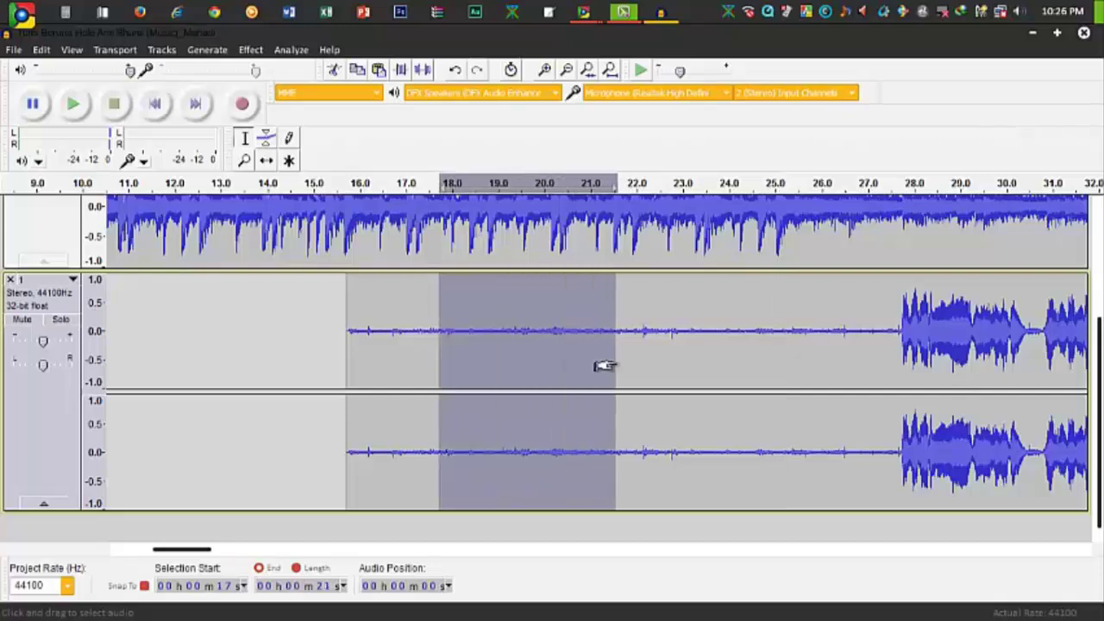
left_click(764, 369)
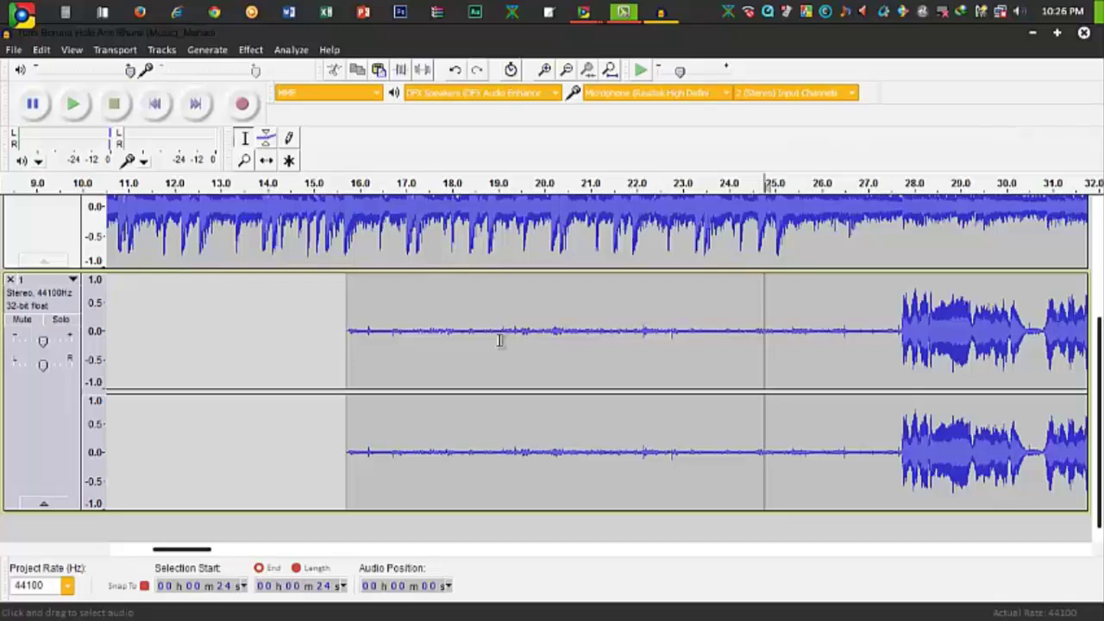
left_click(380, 342)
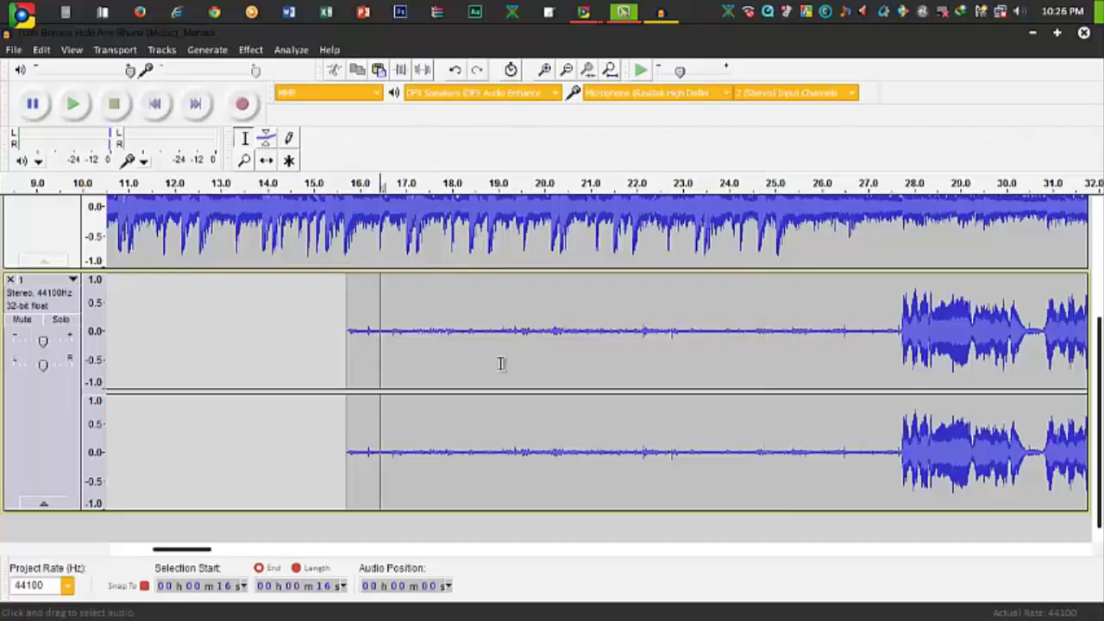
left_click(250, 49)
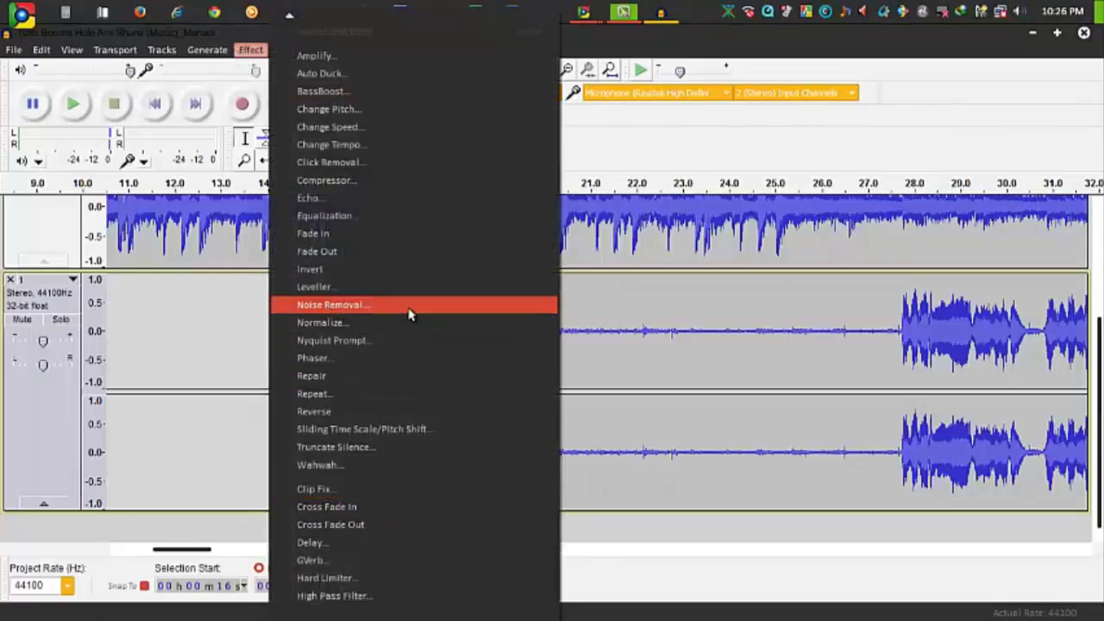
left_click(783, 389)
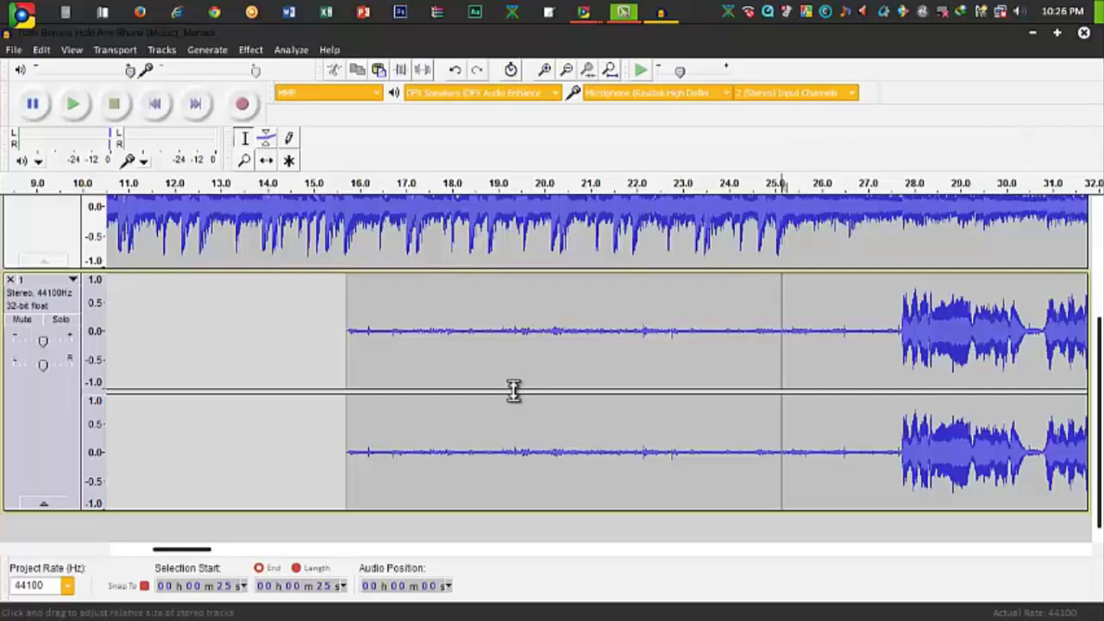
Select the background noise from about 19.8 to 20.6 seconds in the voice track
left_click_drag(491, 342, 548, 342)
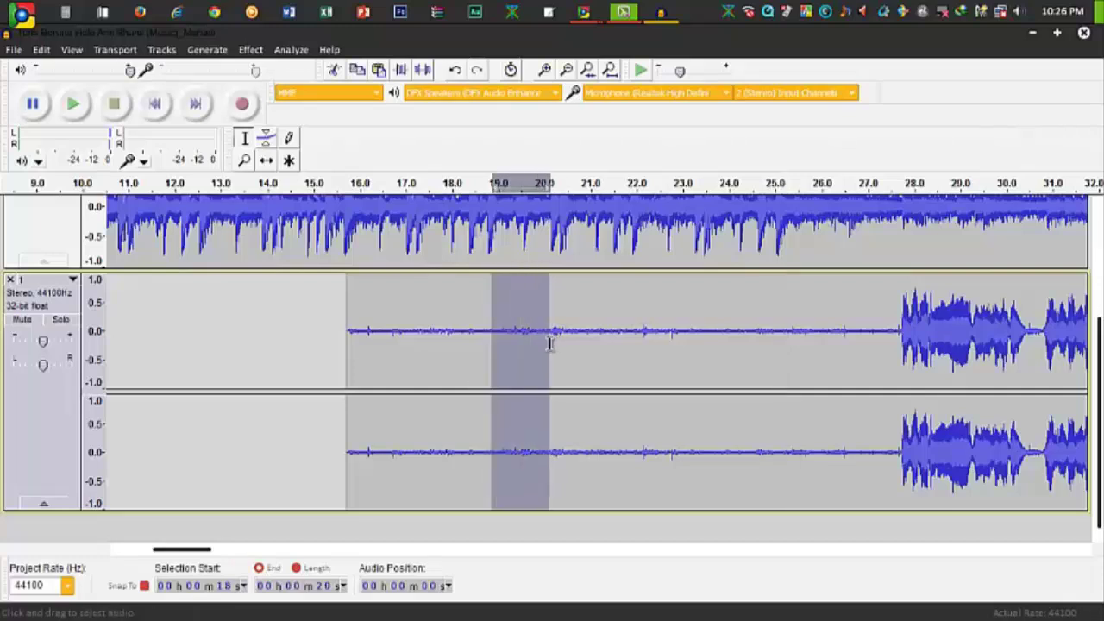
left_click(545, 69)
left_click(545, 69)
left_click(545, 69)
left_click(544, 349)
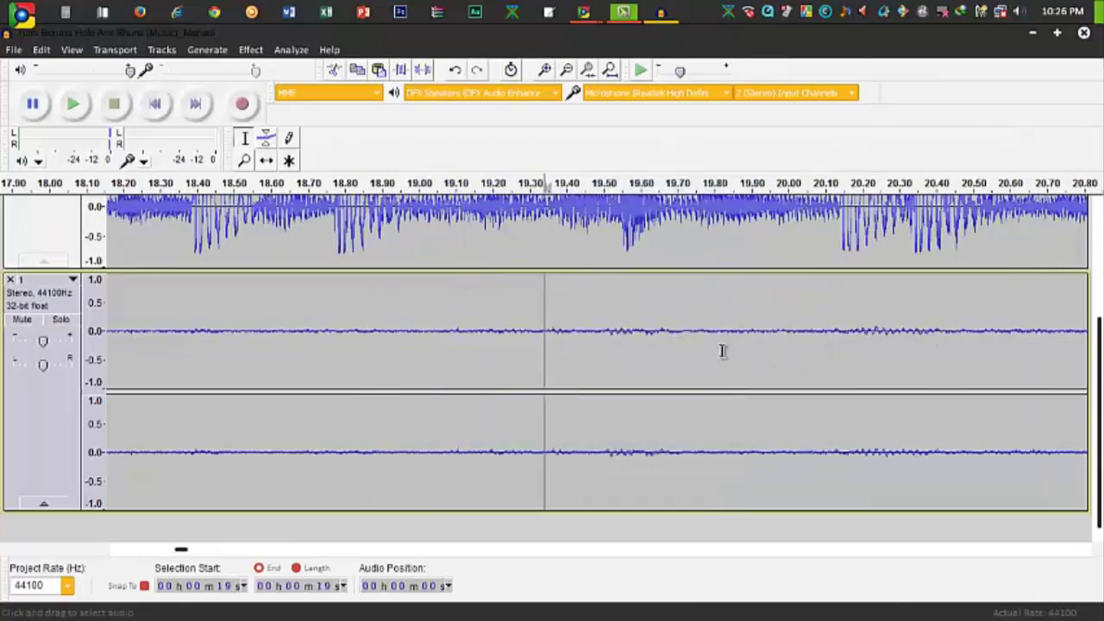
left_click_drag(723, 350, 1006, 349)
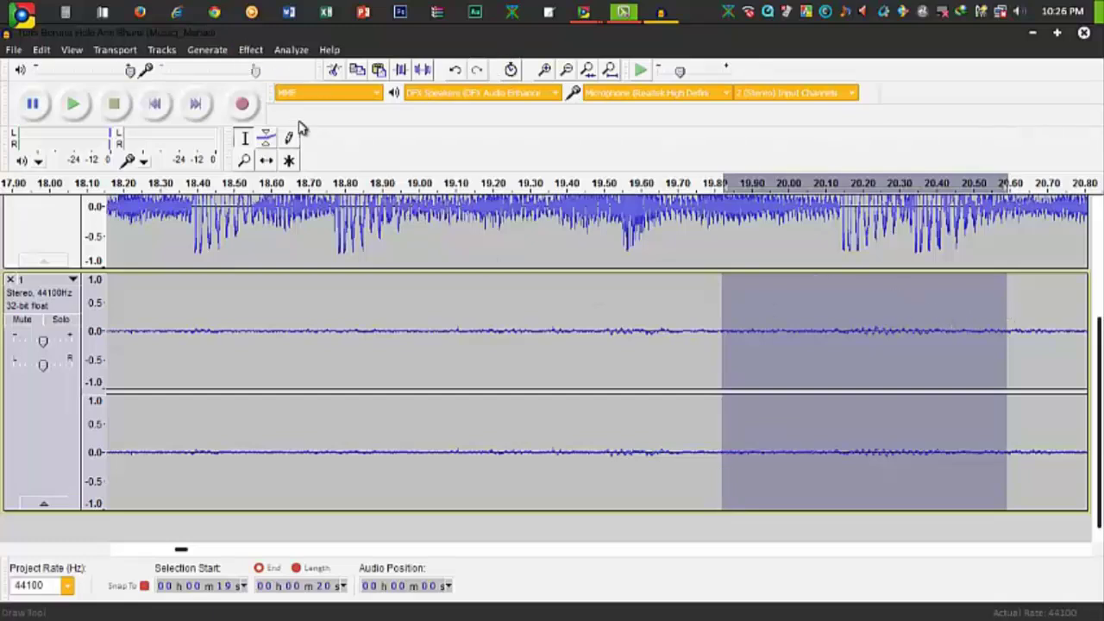
Capture the selected background noise as the noise profile for the Noise Removal effect
left_click(251, 49)
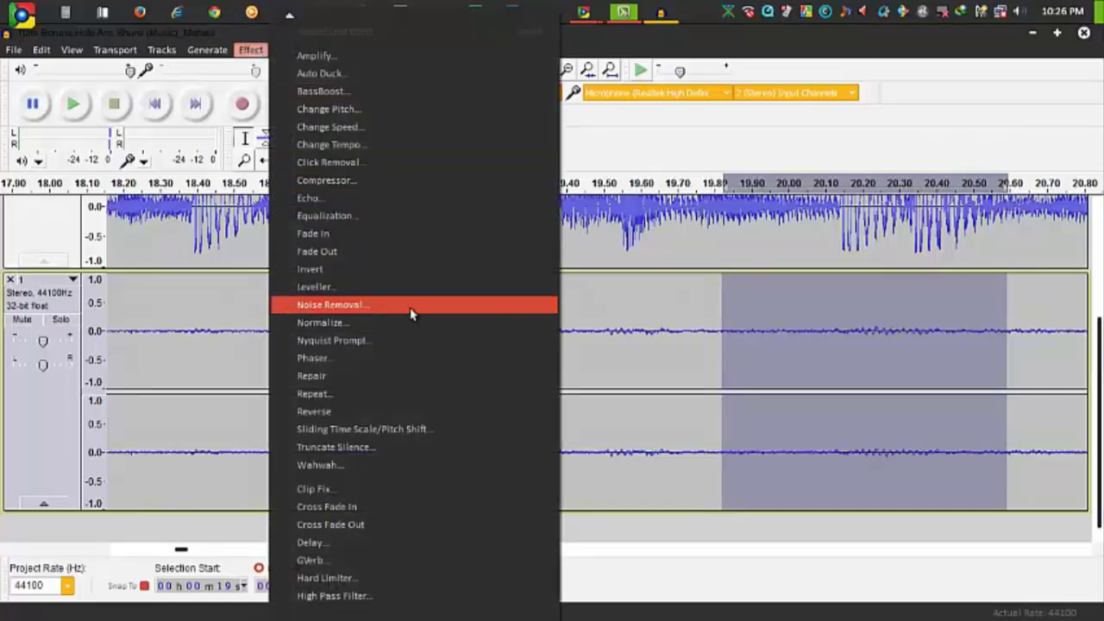
left_click(411, 314)
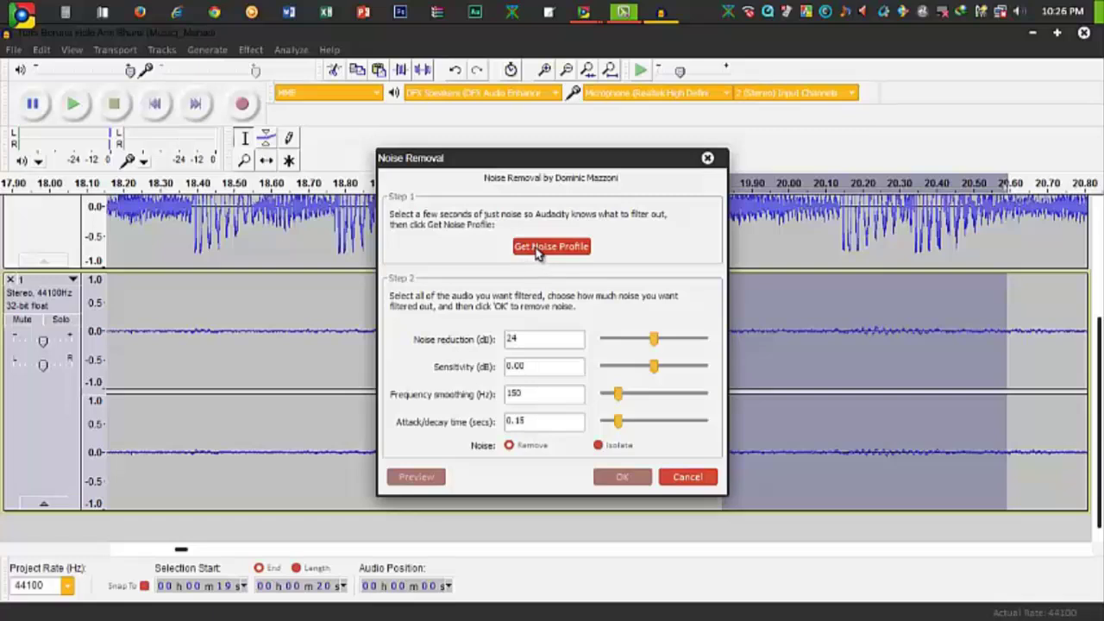
left_click(561, 248)
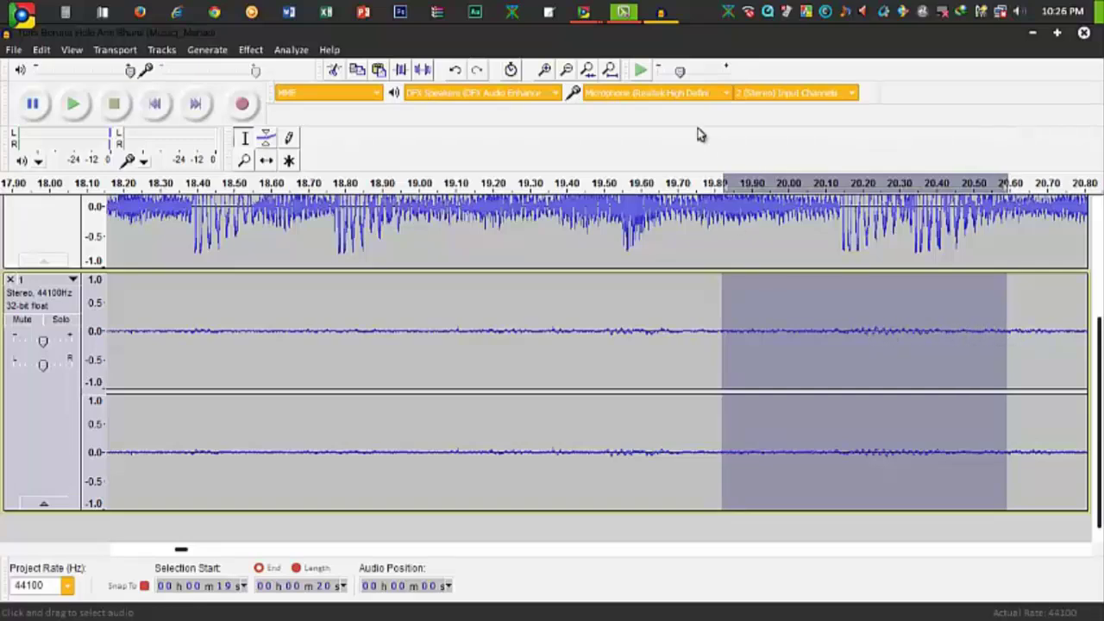
Select the entire voice clip, from about 15 seconds to 2 minutes 7 seconds
left_click(566, 71)
left_click(565, 70)
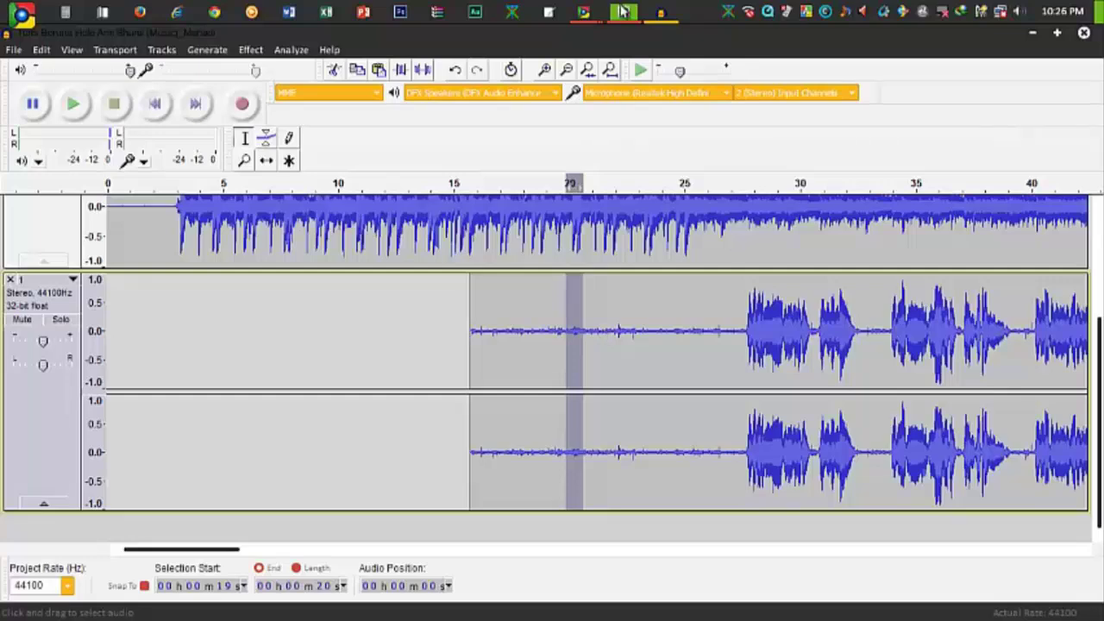
left_click(566, 71)
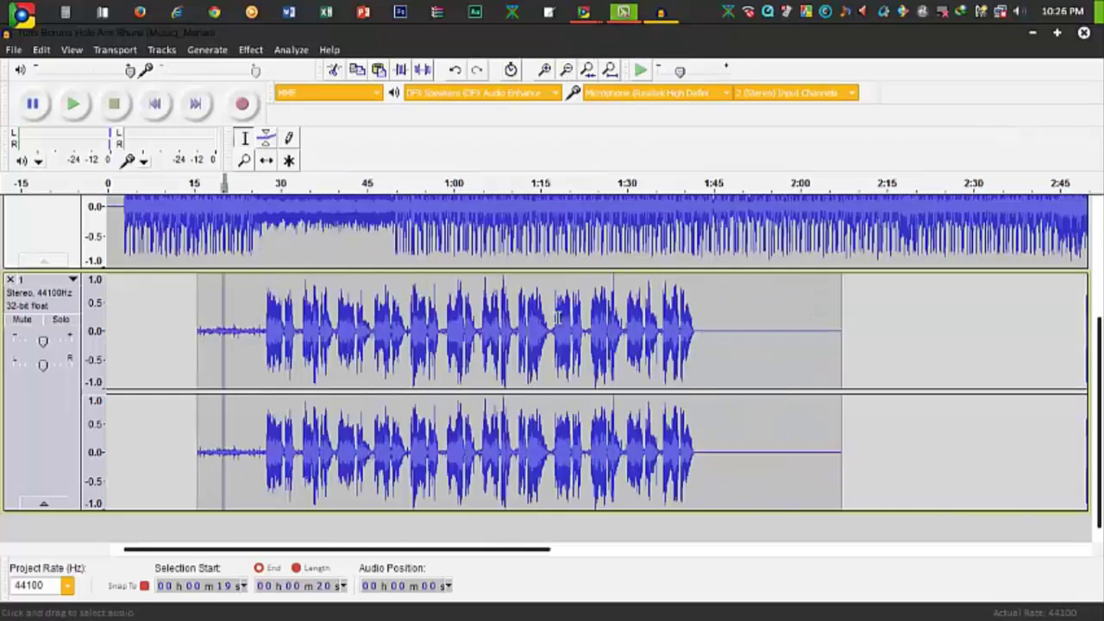
double_click(444, 327)
left_click(469, 355)
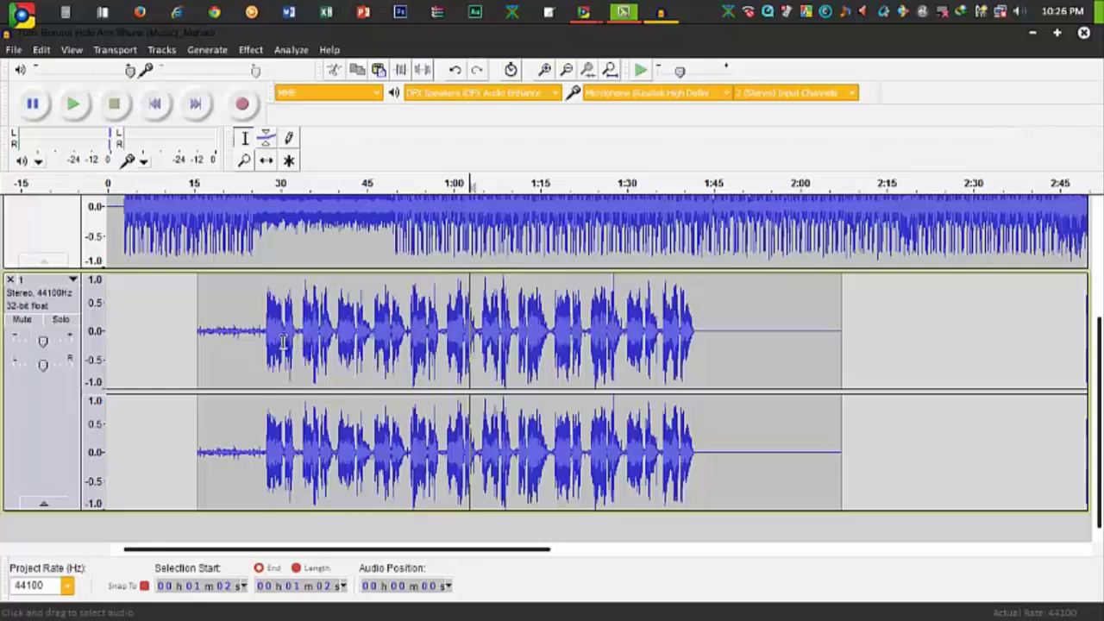
double_click(246, 336)
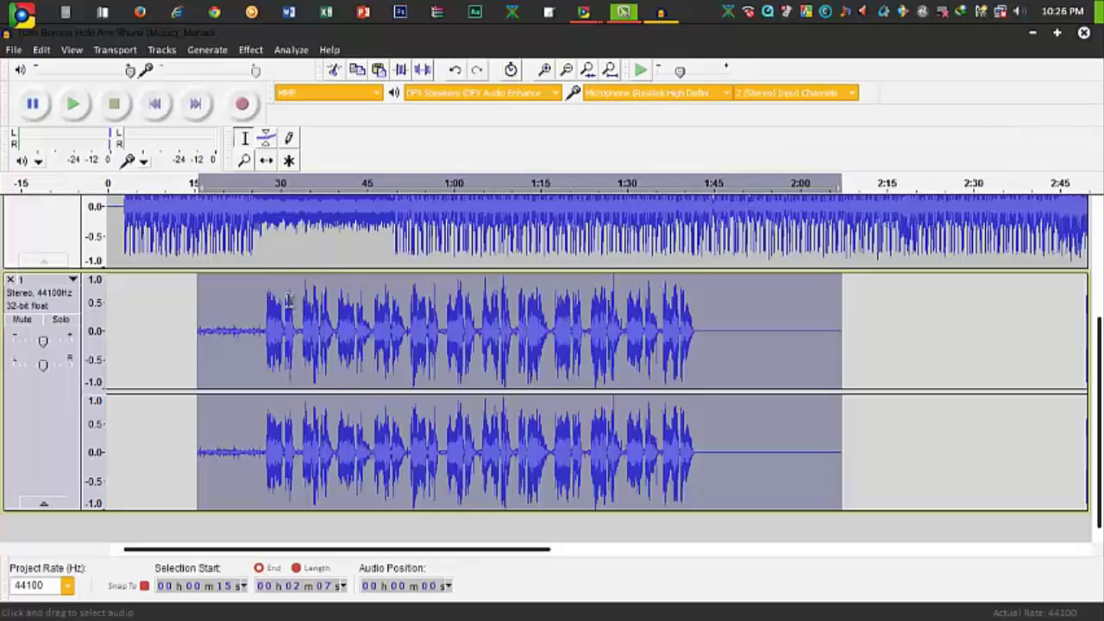
Apply Noise Removal to the selected voice clip with 24 dB reduction, 0.00 dB sensitivity, 150 Hz smoothing and 0.15 s attack/decay time
left_click(250, 50)
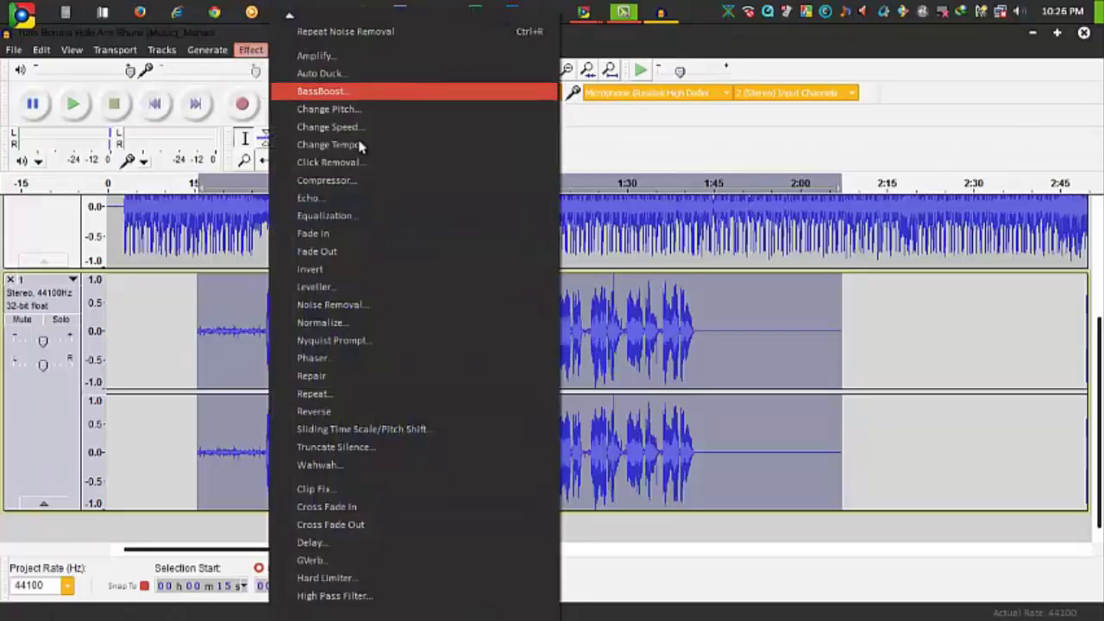
left_click(384, 310)
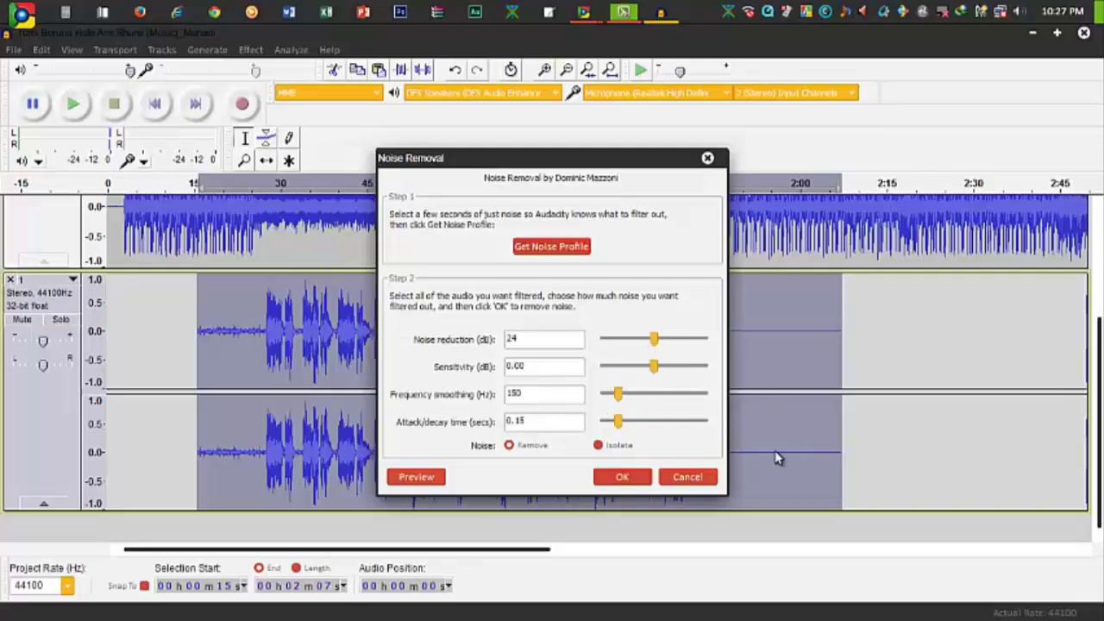
left_click(617, 480)
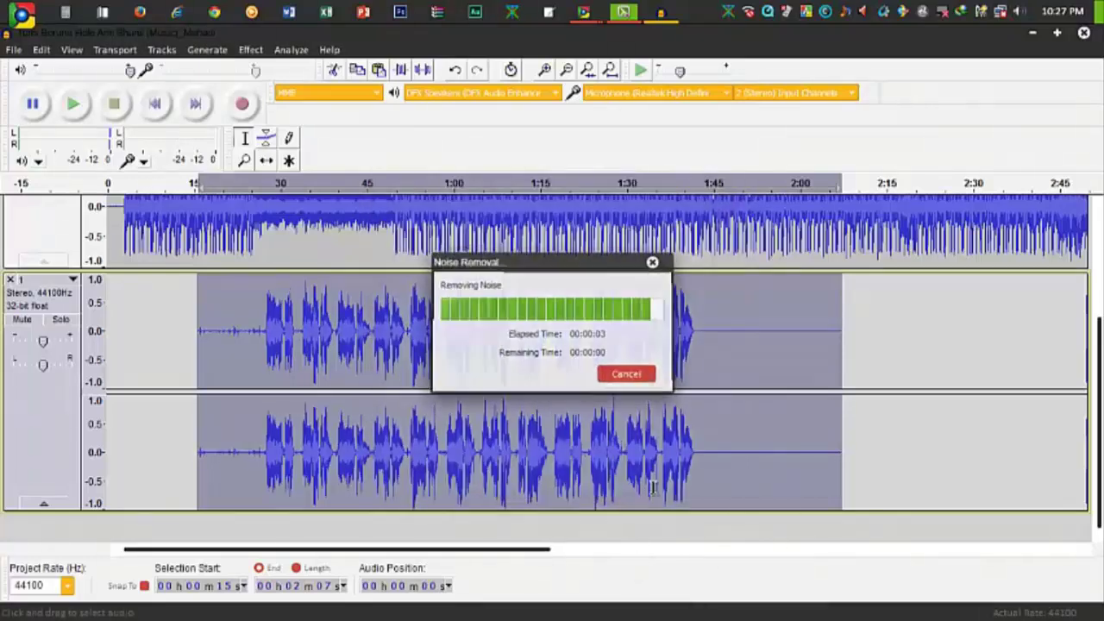
Silence the leftover noise before the singing in the voice track, from about 15 to 27 seconds
left_click(225, 341)
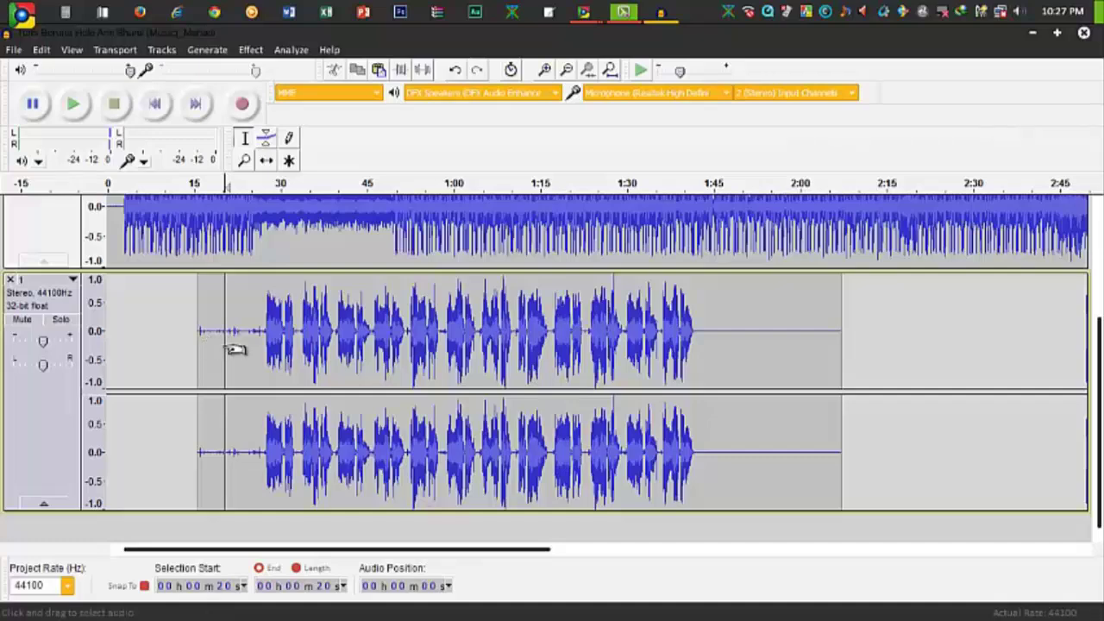
left_click(545, 71)
left_click(546, 70)
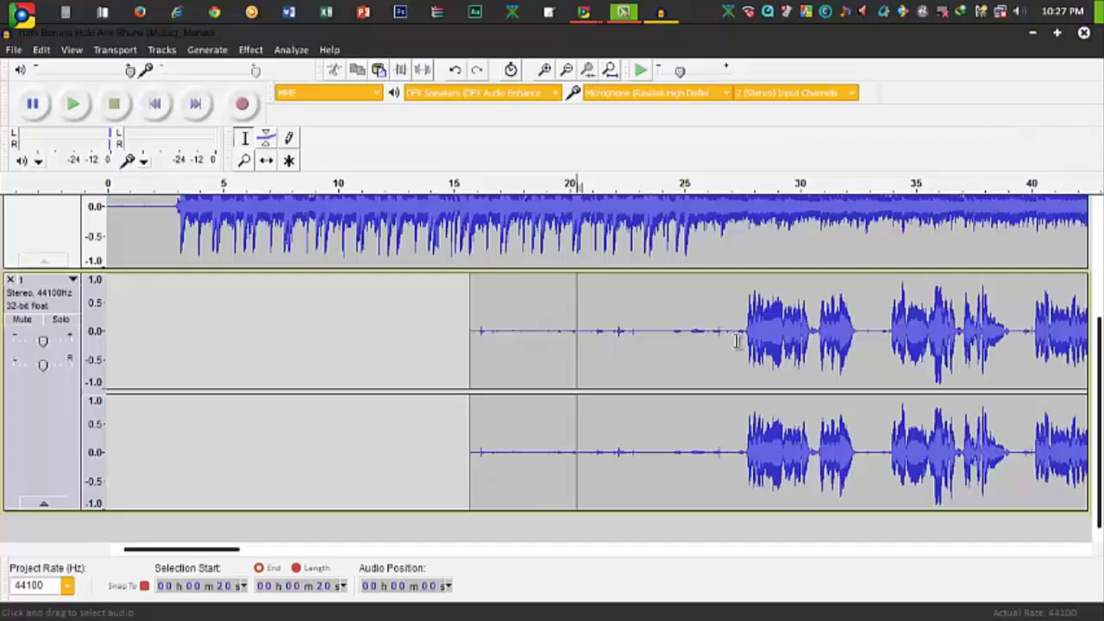
left_click_drag(738, 340, 474, 361)
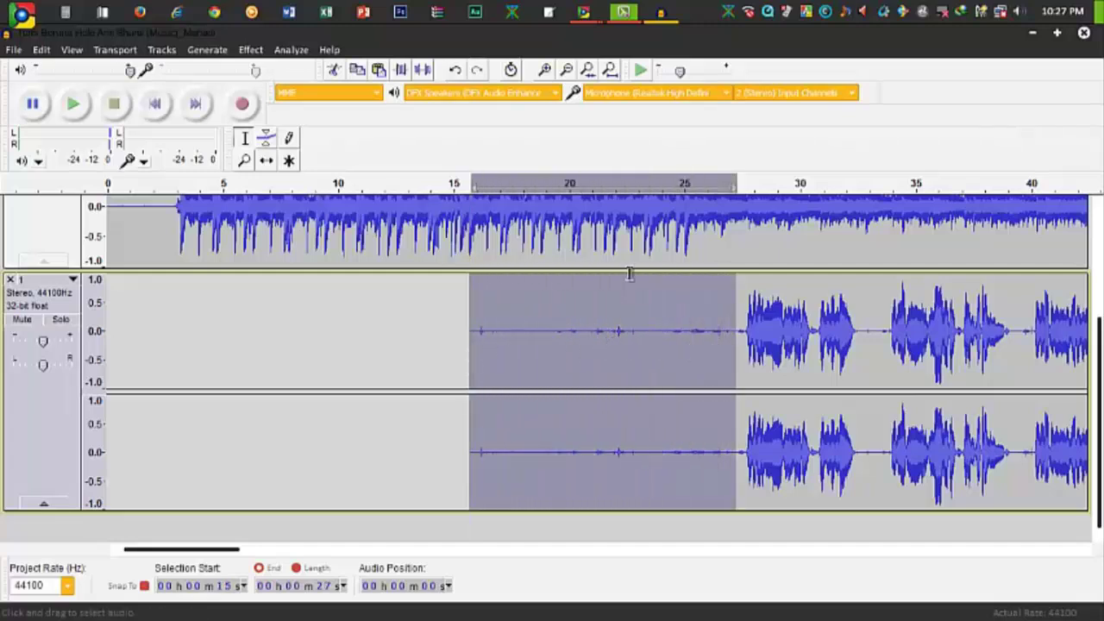
left_click(423, 72)
left_click(597, 327)
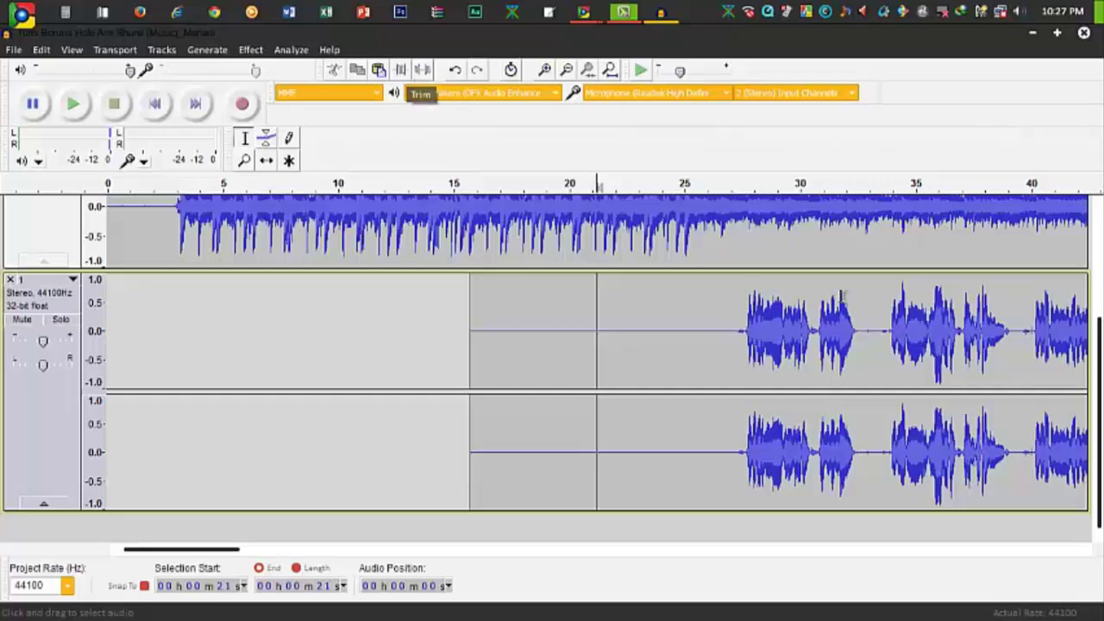
Trim the voice track to its first sung phrase, about 26 to 33 seconds, and undo the trim
left_click(566, 69)
left_click(565, 69)
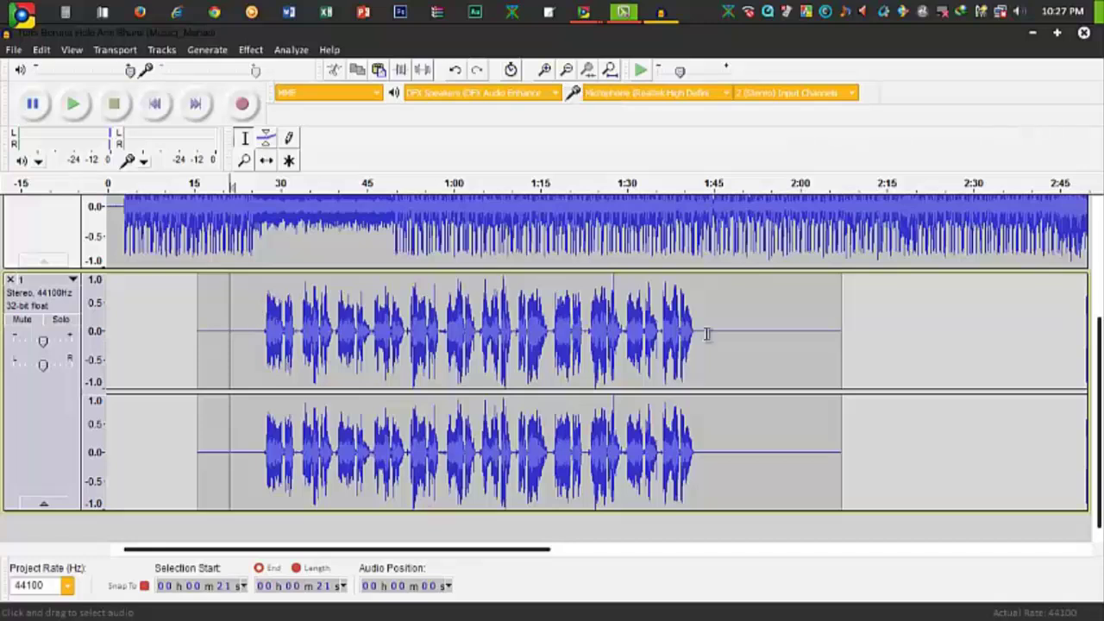
left_click_drag(257, 335, 297, 330)
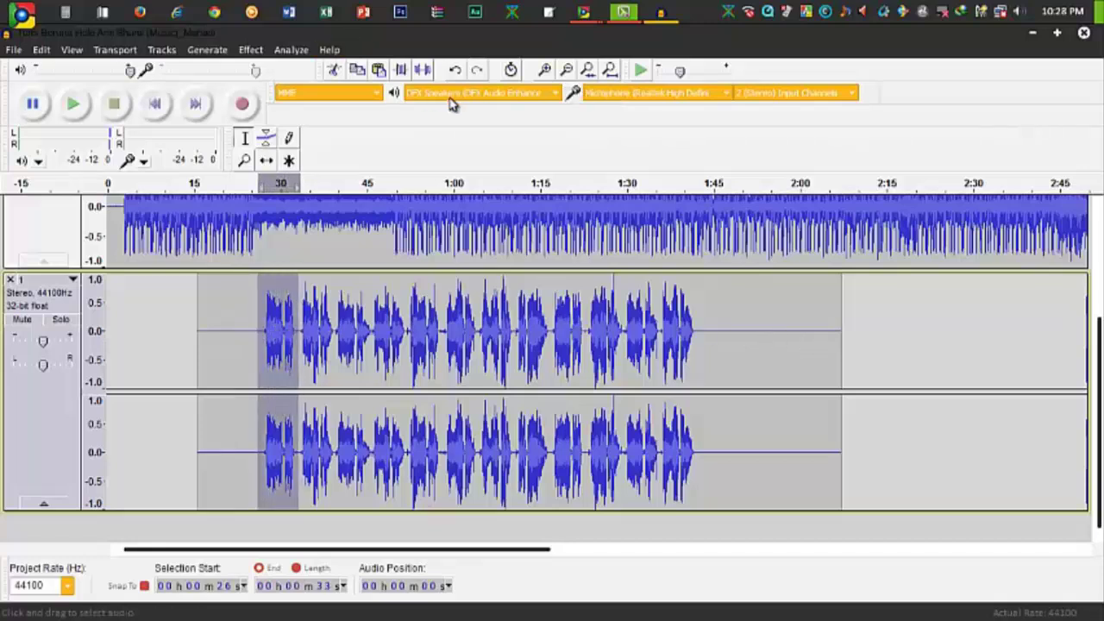
left_click(400, 72)
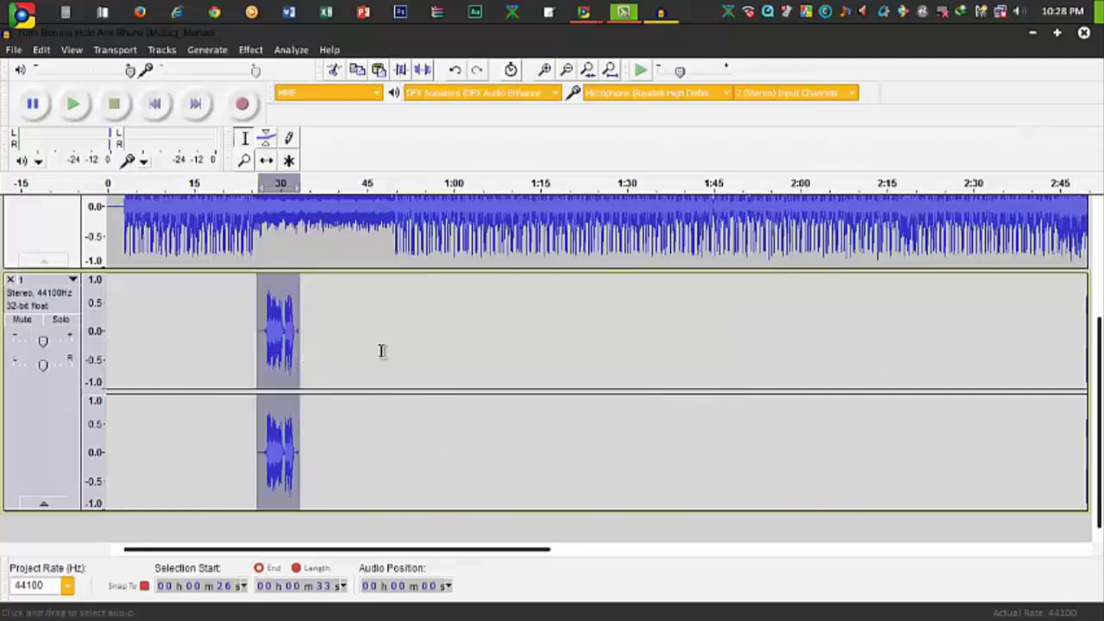
left_click(445, 336)
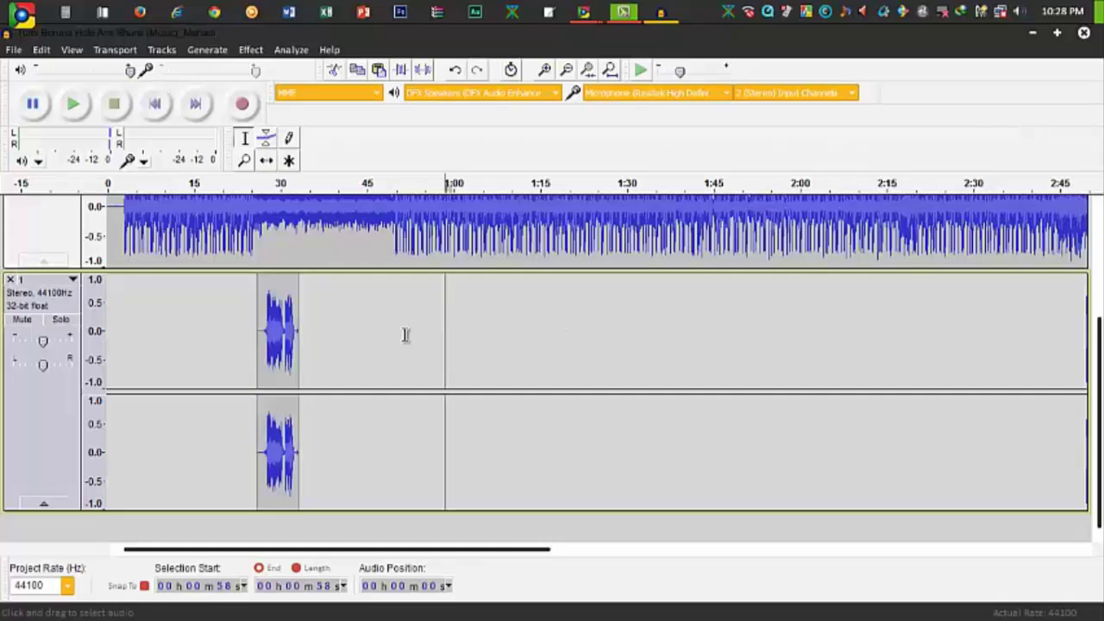
key("ctrl+z")
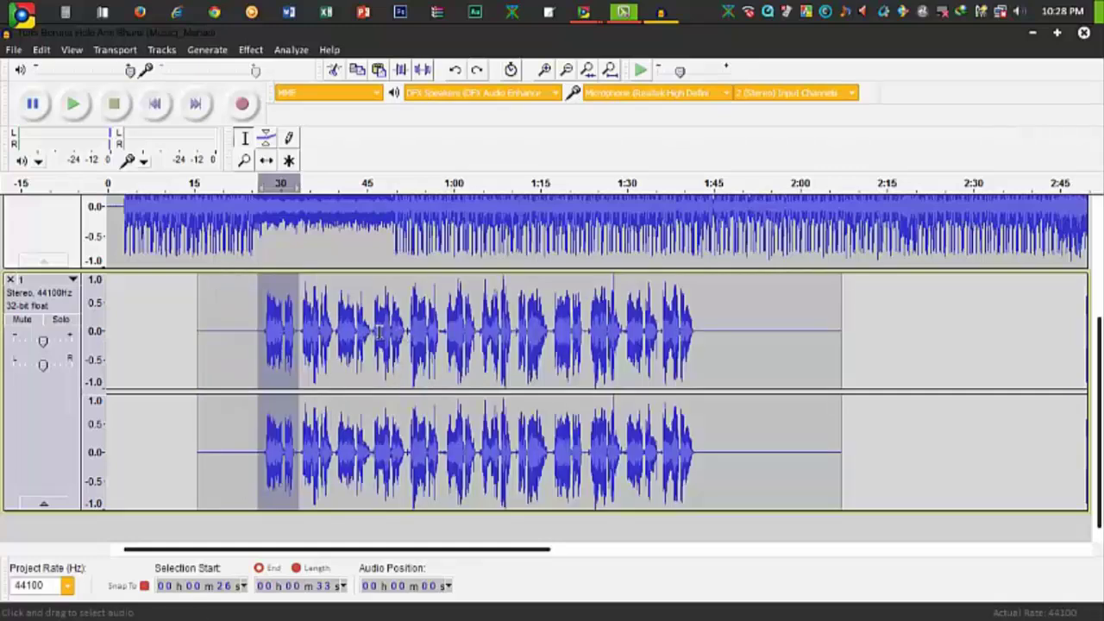
Play the karaoke and cleaned voice tracks together from about 23 seconds, and stop playback
left_click(240, 328)
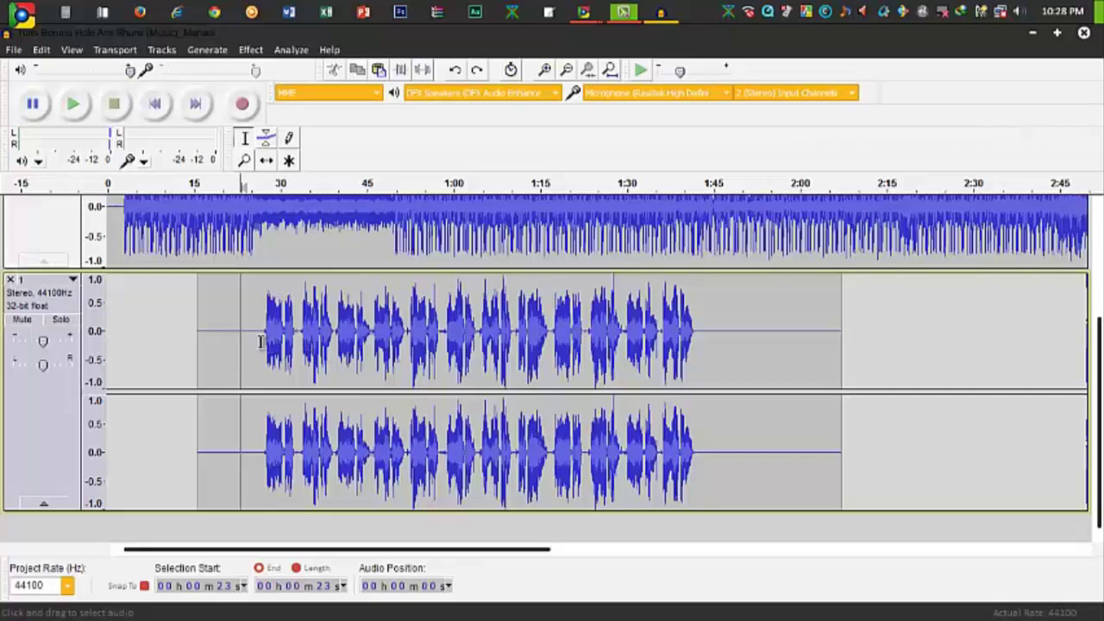
key("space")
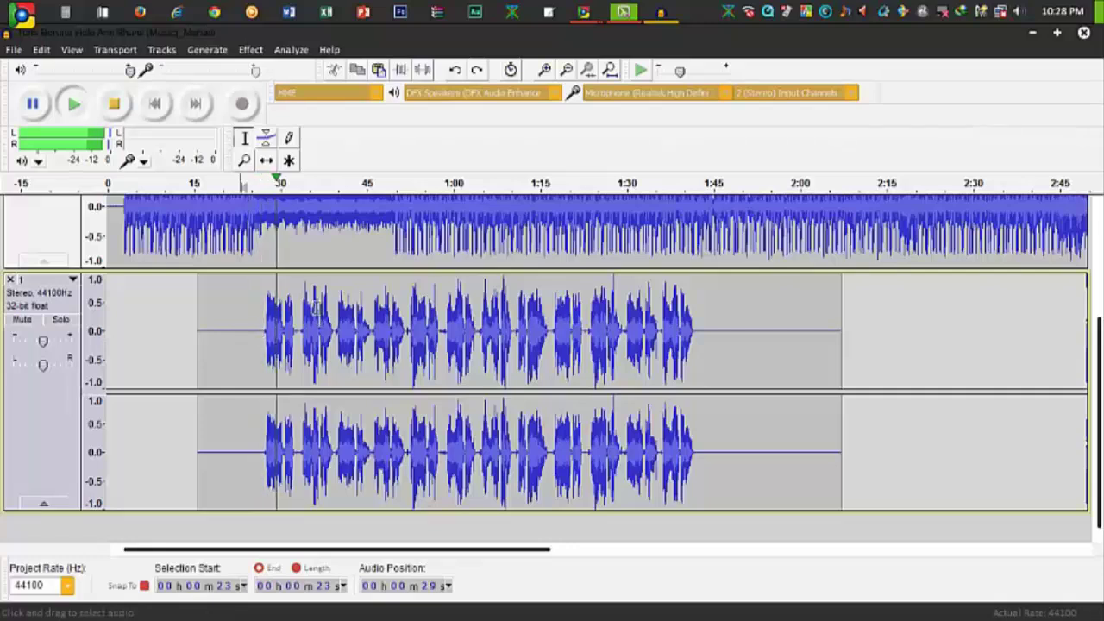
left_click(126, 118)
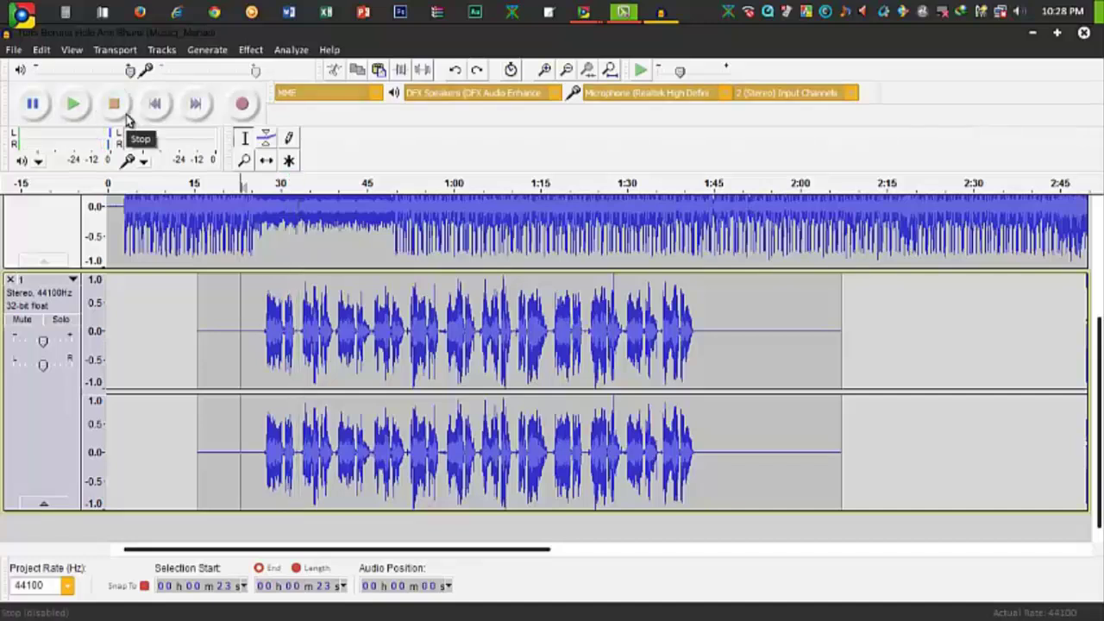
Point out the silenced stretch before the singing, and open the Noise Removal settings for review without applying them
left_click(544, 69)
left_click(544, 68)
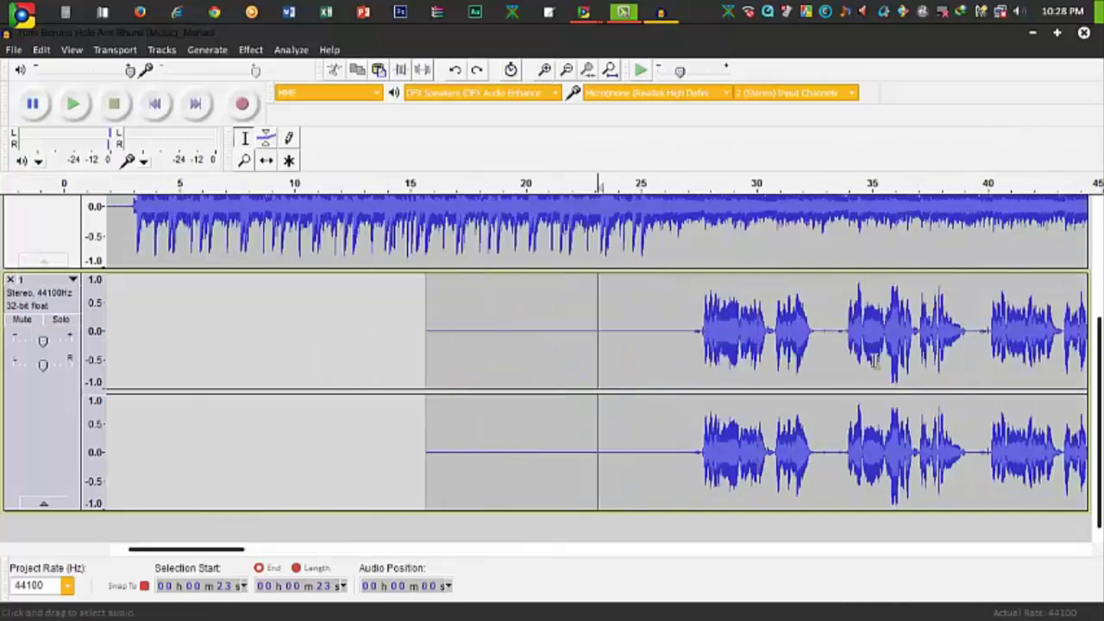
left_click_drag(490, 331, 500, 333)
left_click(582, 332)
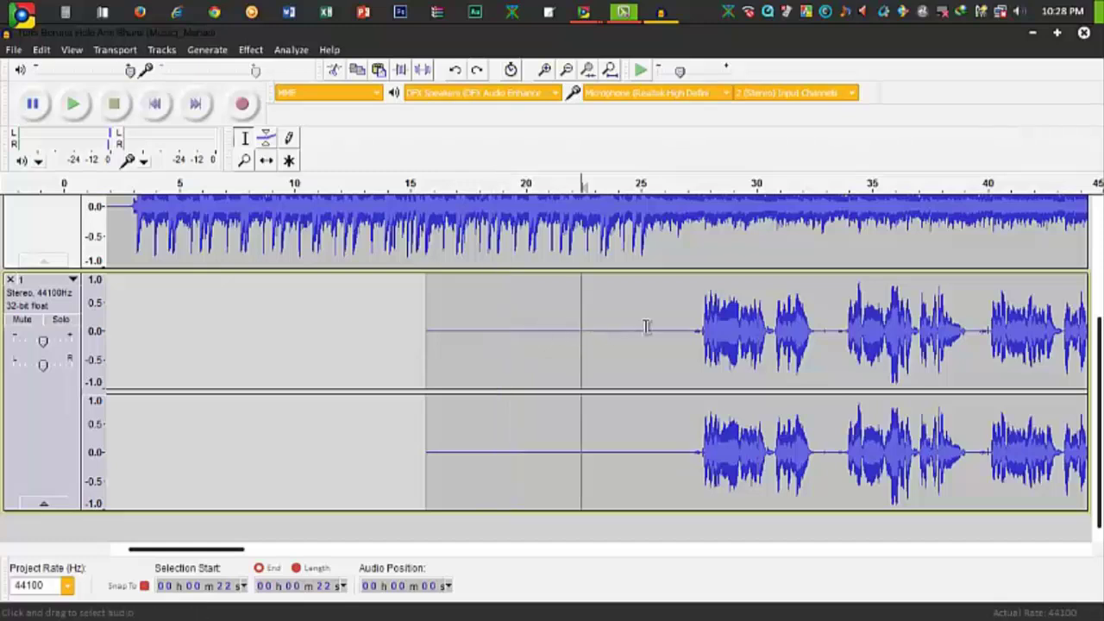
left_click(249, 50)
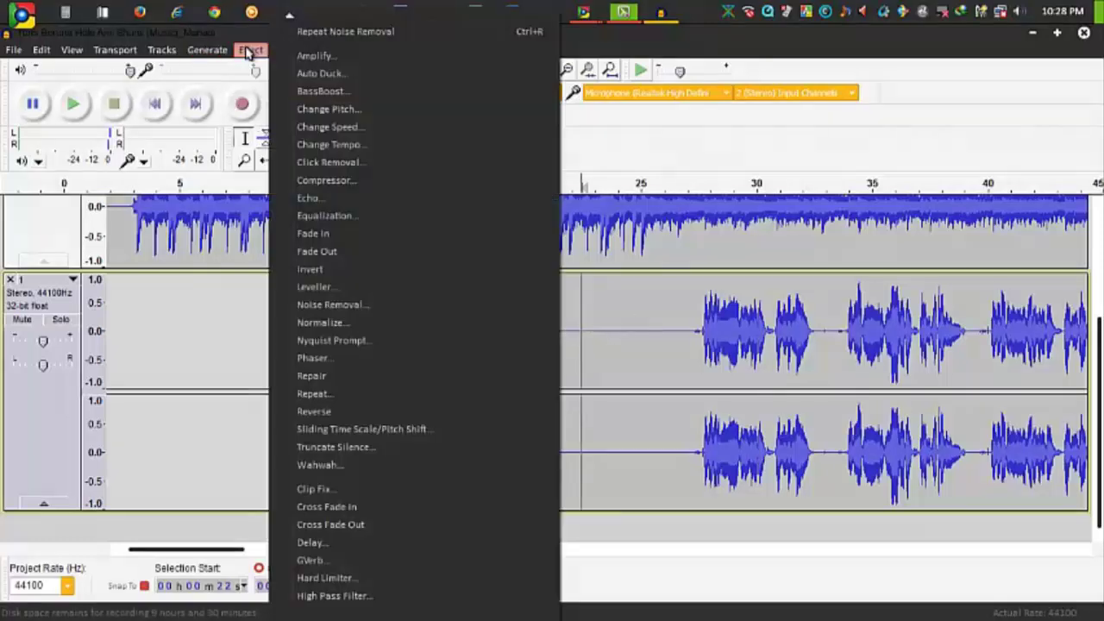
left_click(347, 304)
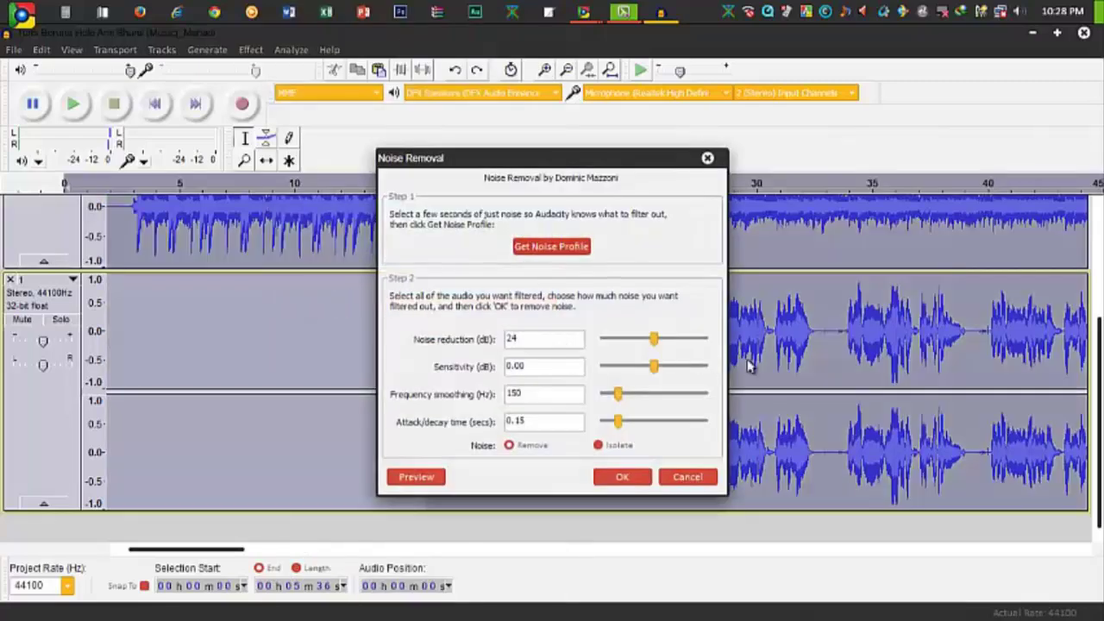
left_click(687, 477)
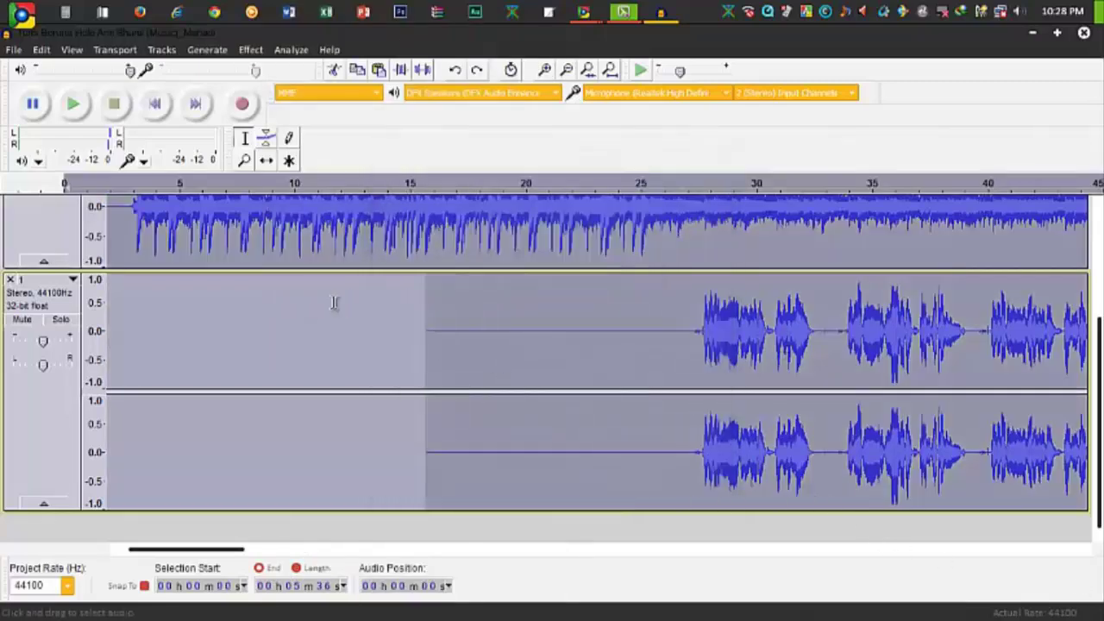
Select the entire cleaned voice clip in the lower track
left_click(533, 334)
double_click(541, 328)
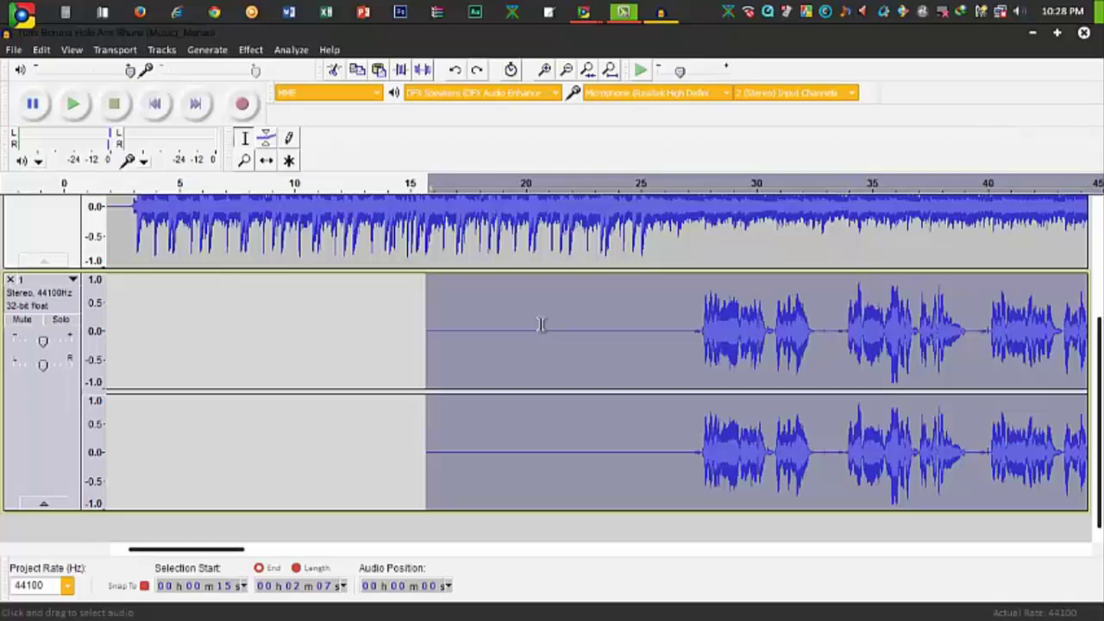
Highlight the first sung phrase of the voice track, about 26 to 32 seconds, and clear the selection
left_click(540, 328)
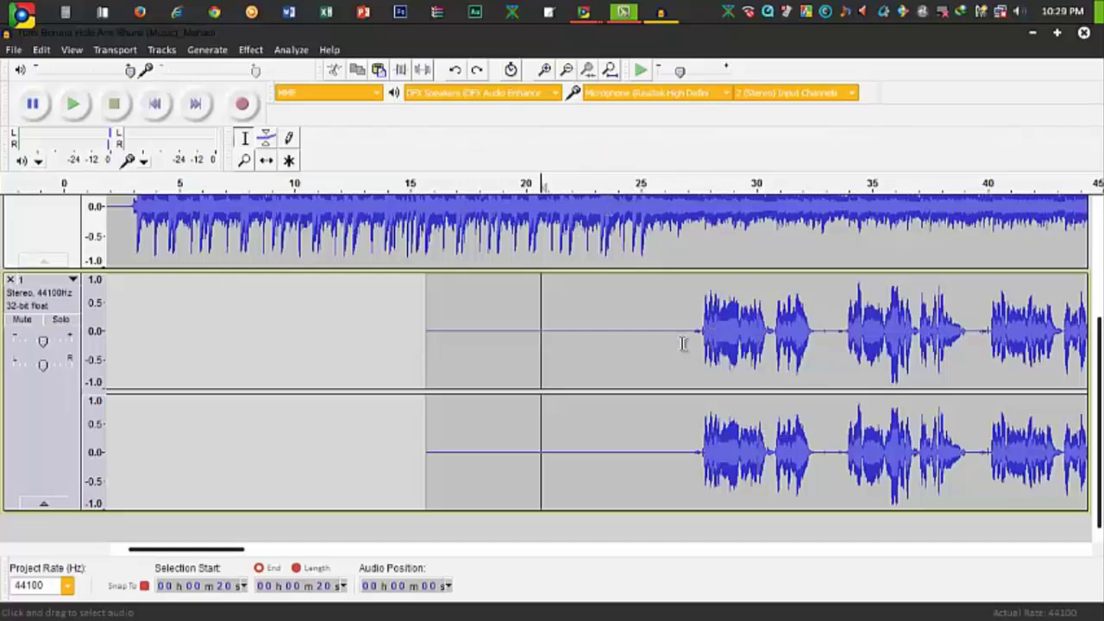
left_click_drag(682, 343, 806, 343)
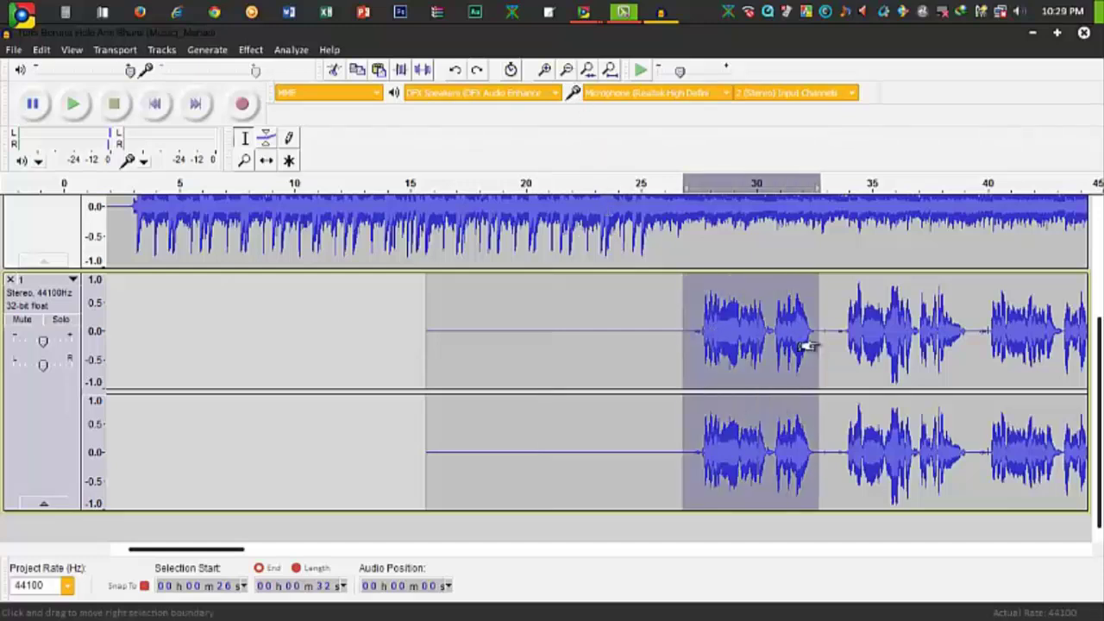
left_click(804, 342)
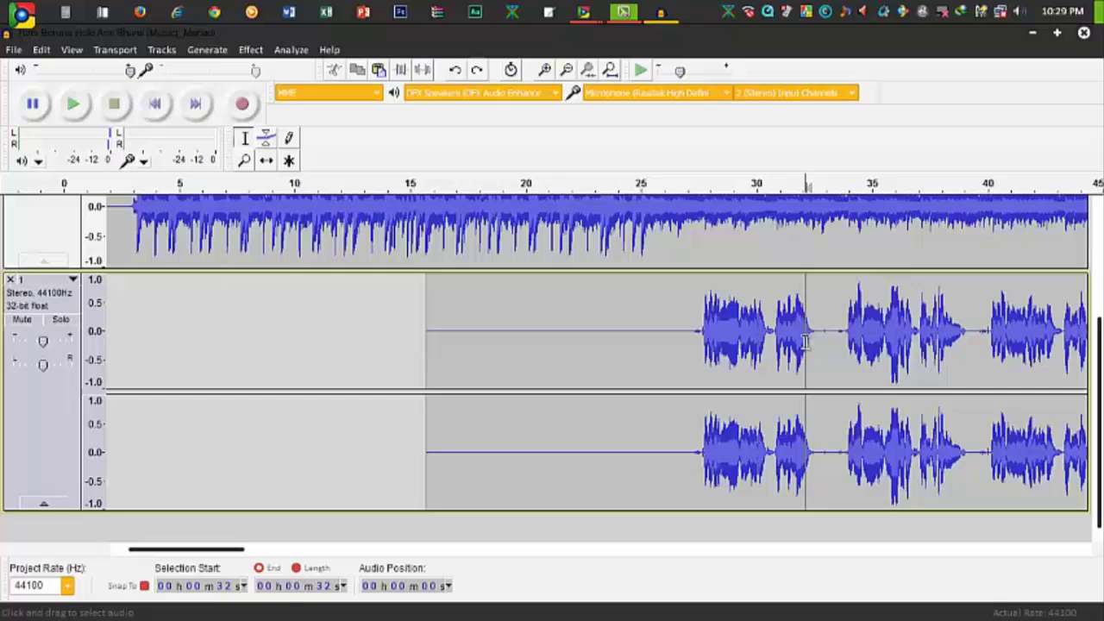
Apply a regular Delay to the entire voice clip with 3 echoes and a delay time of about 1.1 seconds
left_click(565, 72)
left_click(566, 73)
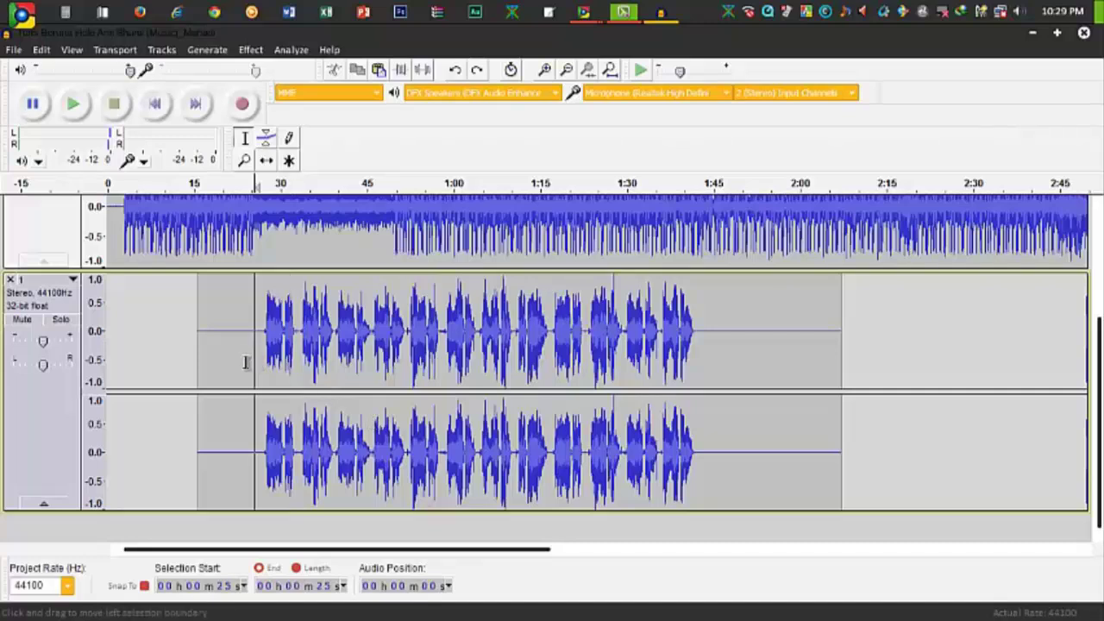
double_click(245, 358)
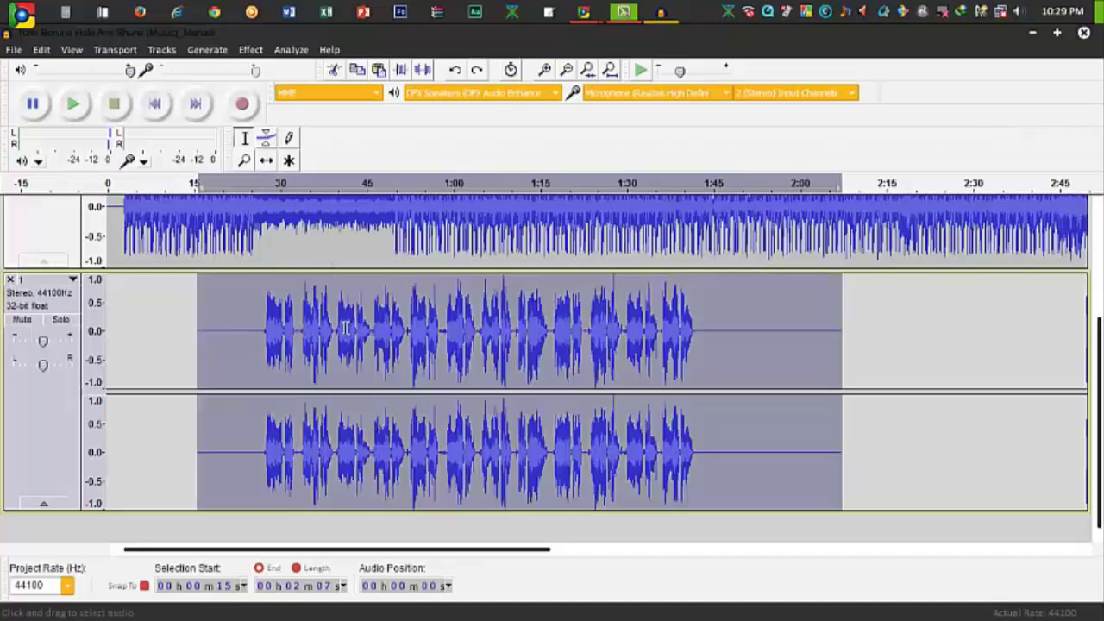
left_click(251, 52)
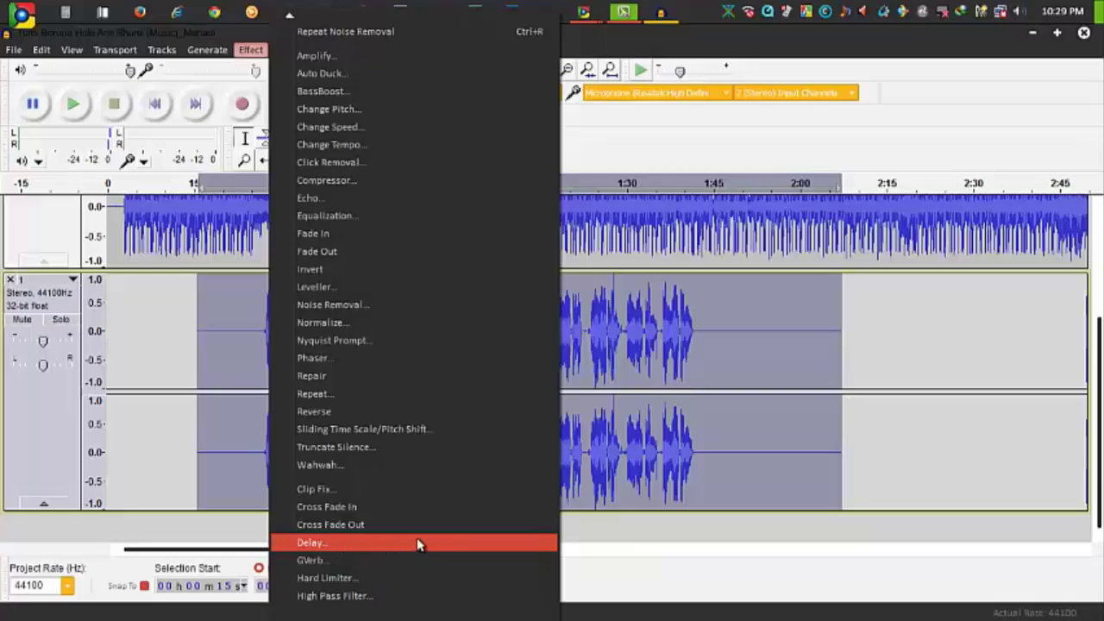
left_click(459, 542)
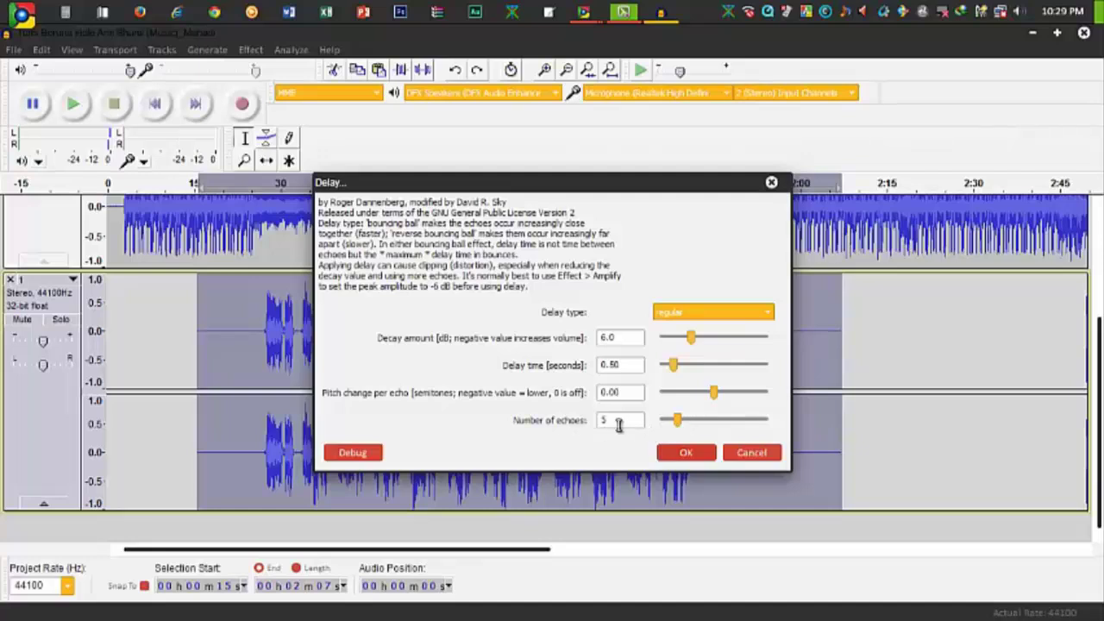
left_click_drag(678, 429, 672, 431)
left_click_drag(676, 369, 688, 369)
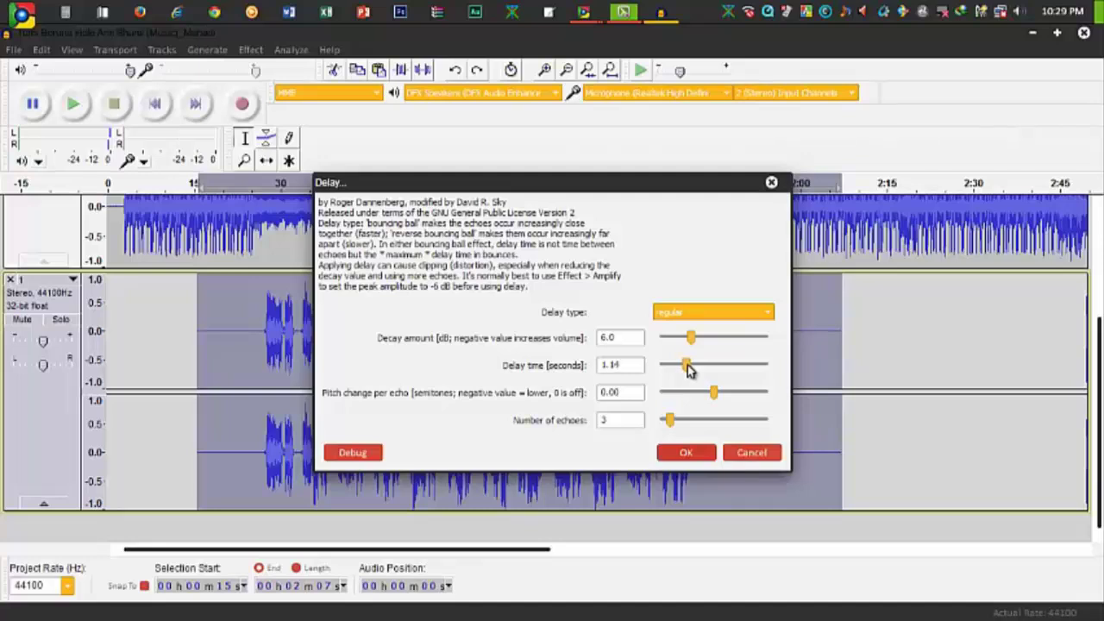
left_click(636, 365)
left_click(684, 453)
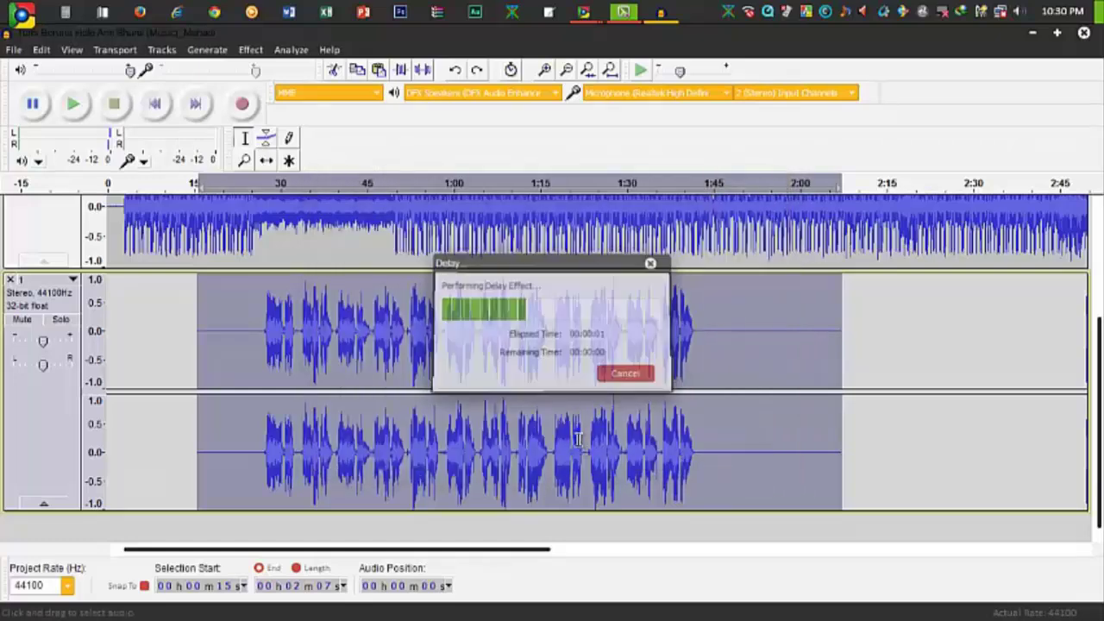
Play the karaoke and delayed voice tracks together from about 23 seconds to hear the echoes, and stop playback
left_click(481, 358)
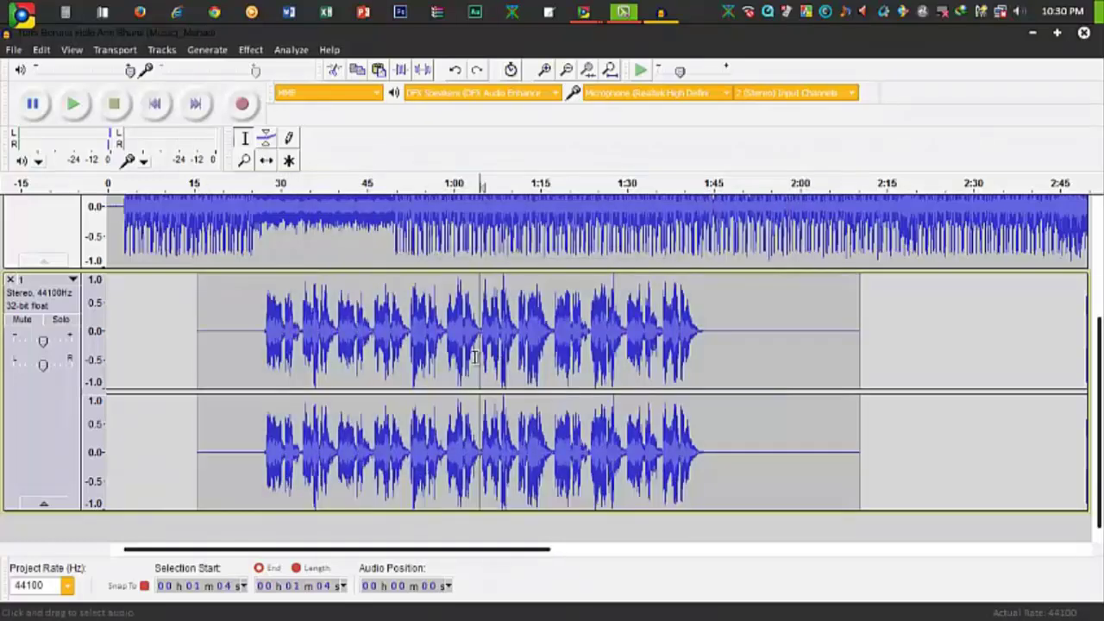
left_click(242, 331)
key("space")
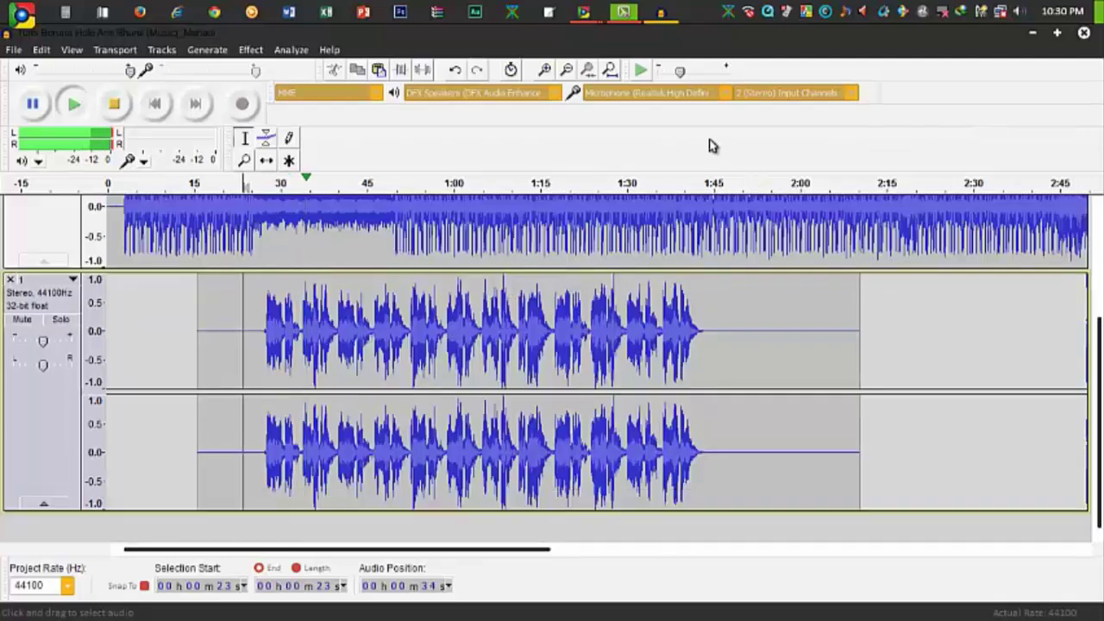
left_click(544, 69)
left_click(544, 70)
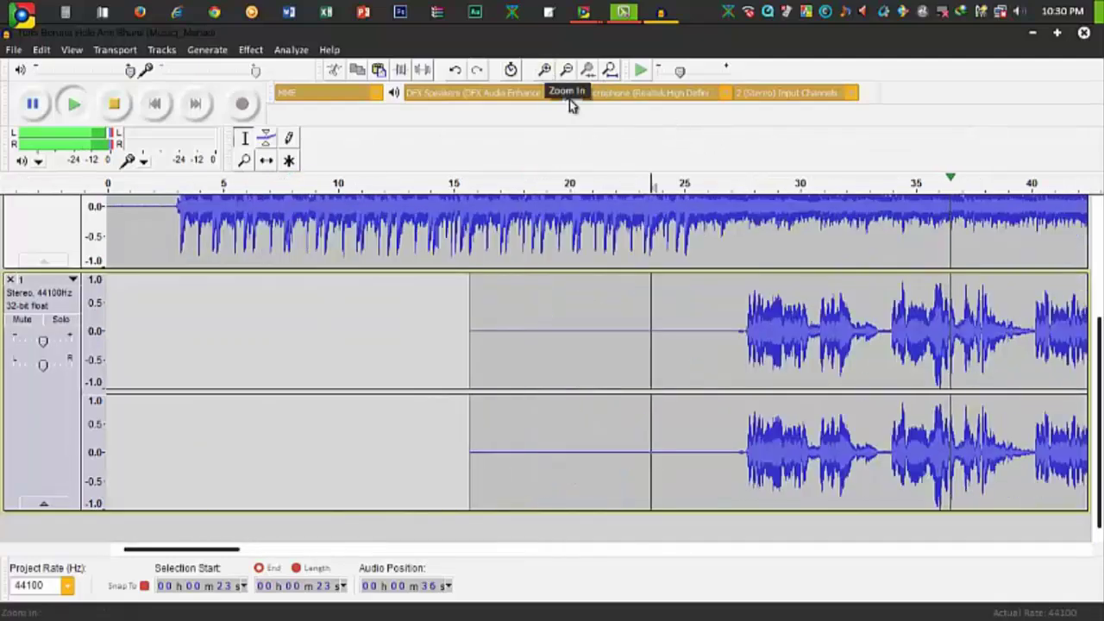
left_click(566, 70)
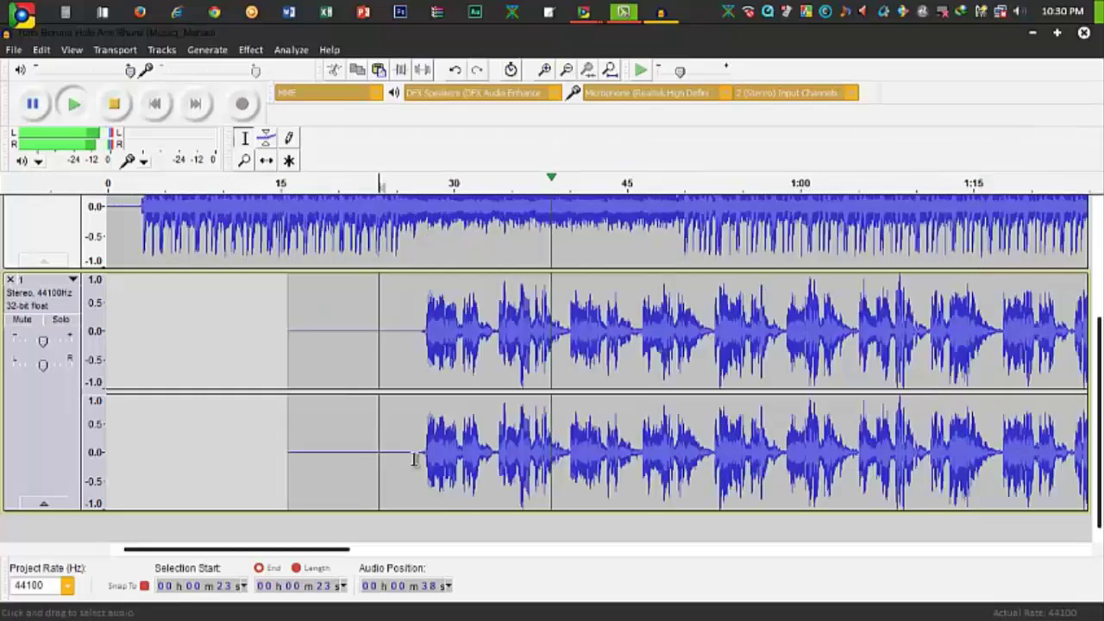
left_click_drag(328, 549, 373, 553)
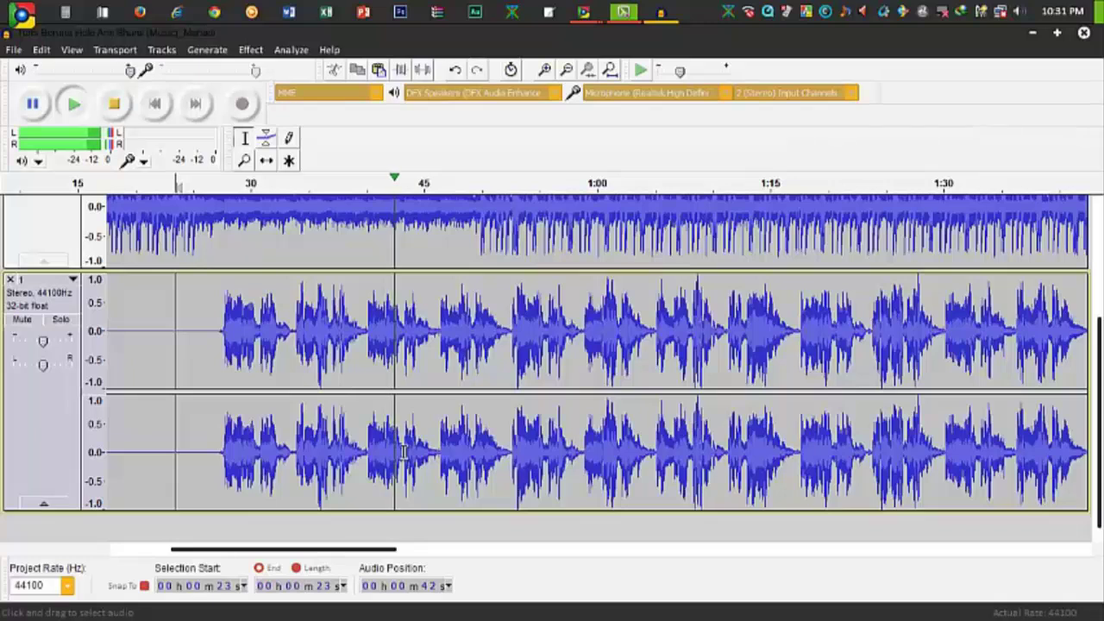
left_click(116, 106)
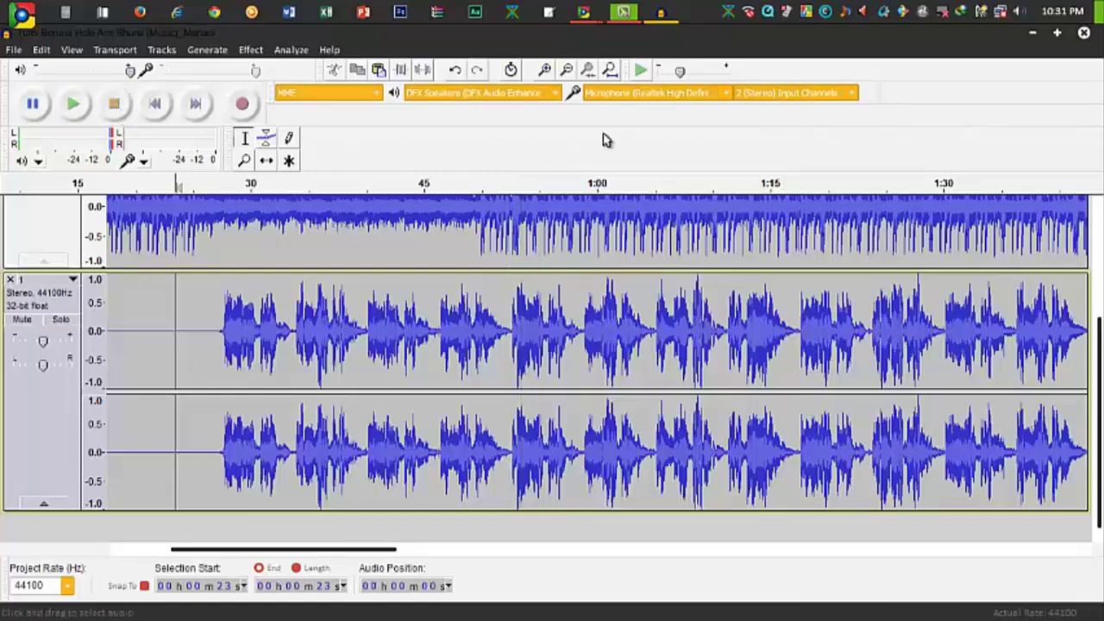
left_click(566, 69)
left_click(567, 69)
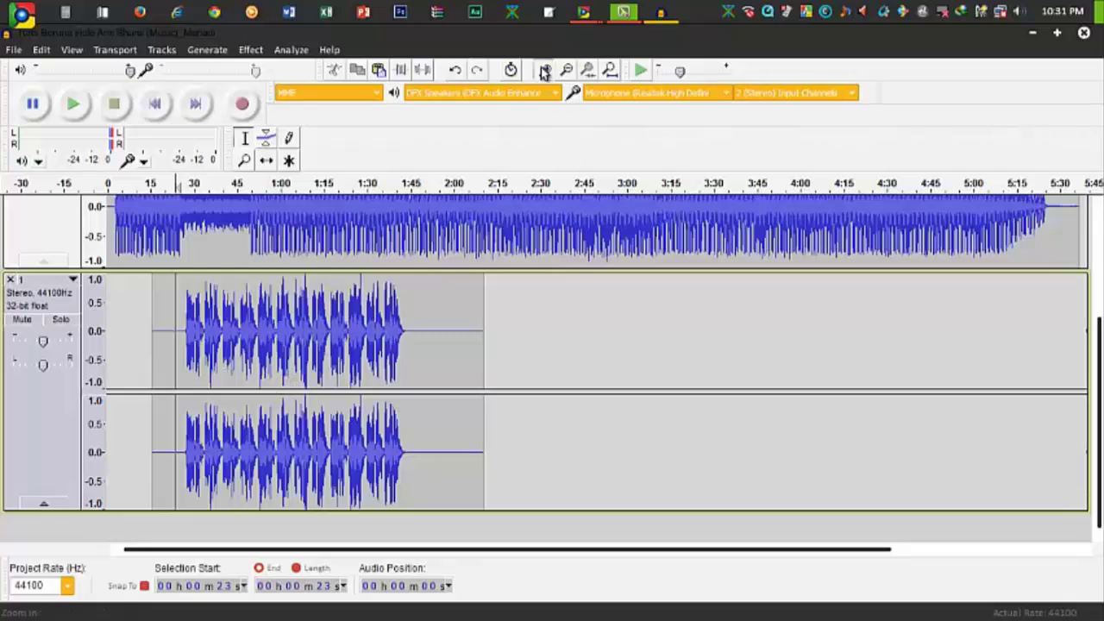
left_click(545, 69)
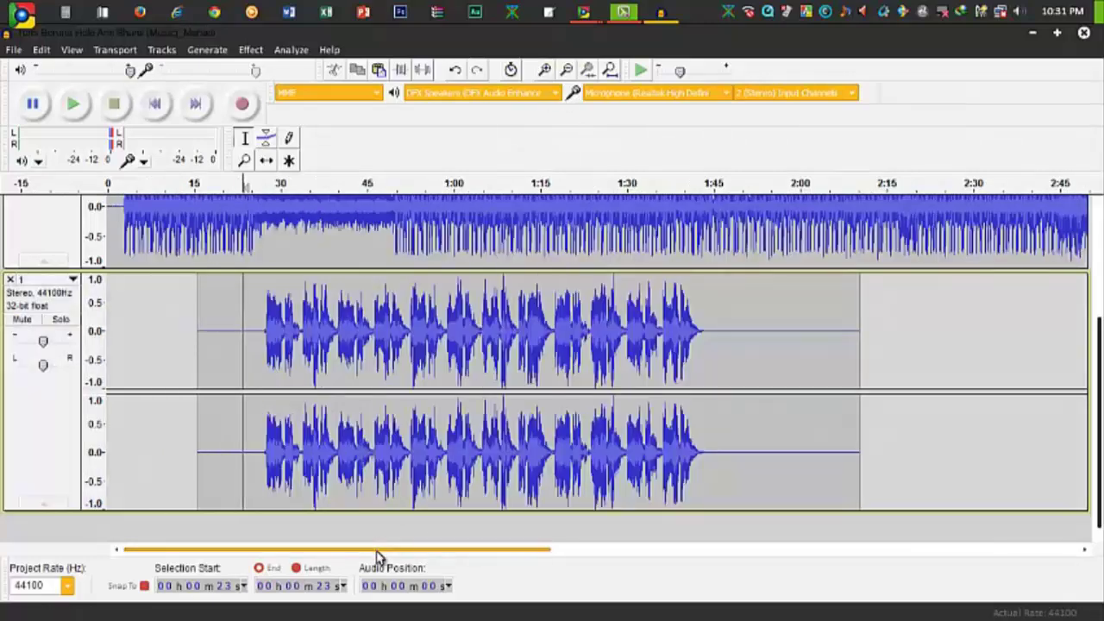
left_click(258, 347)
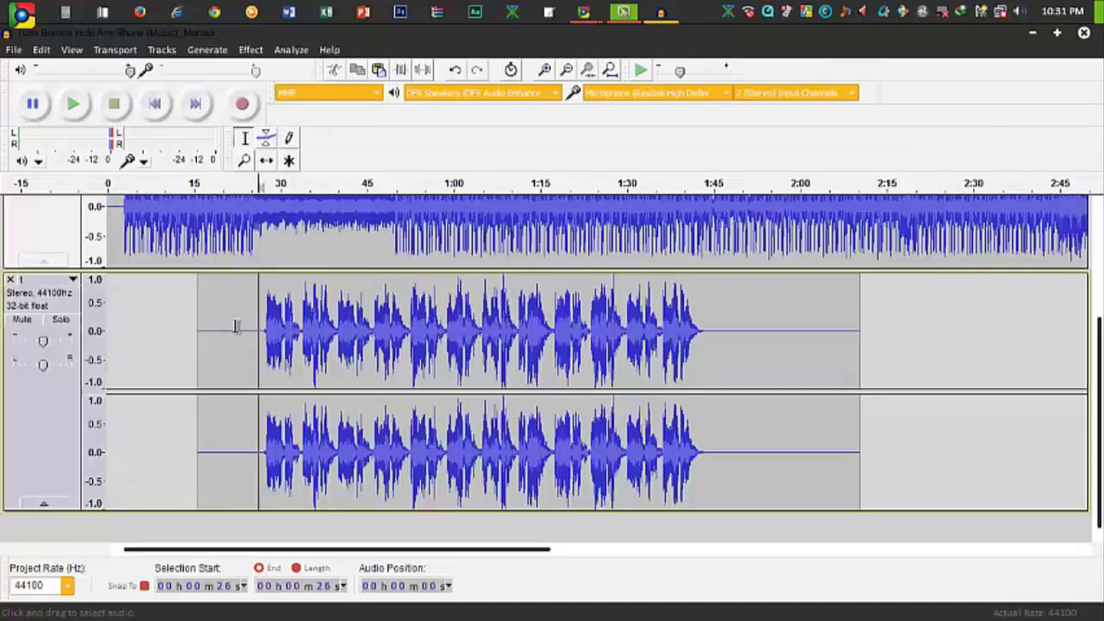
left_click(250, 49)
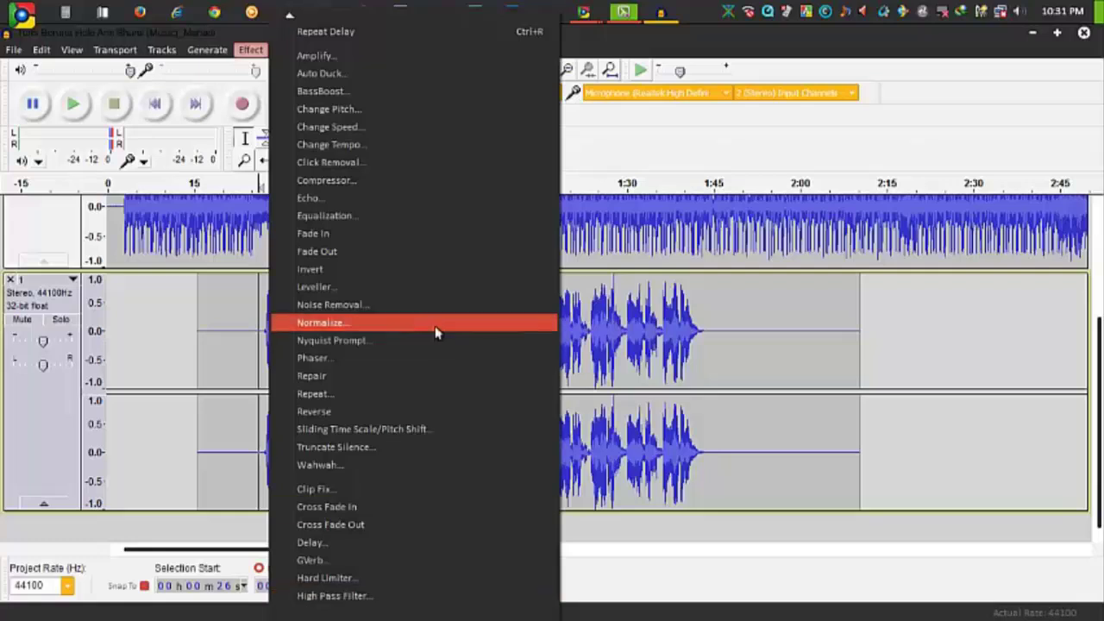
left_click(714, 338)
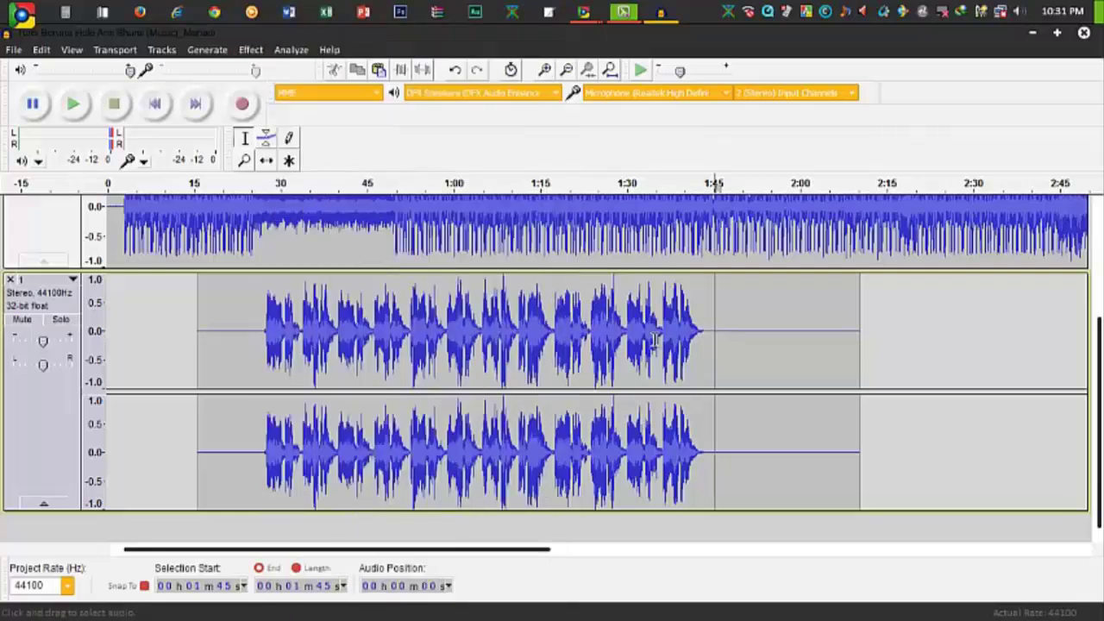
Highlight the sung part of the voice track and its opening phrases, from about 24 to 33 and 24 to 36 seconds
left_click(261, 336)
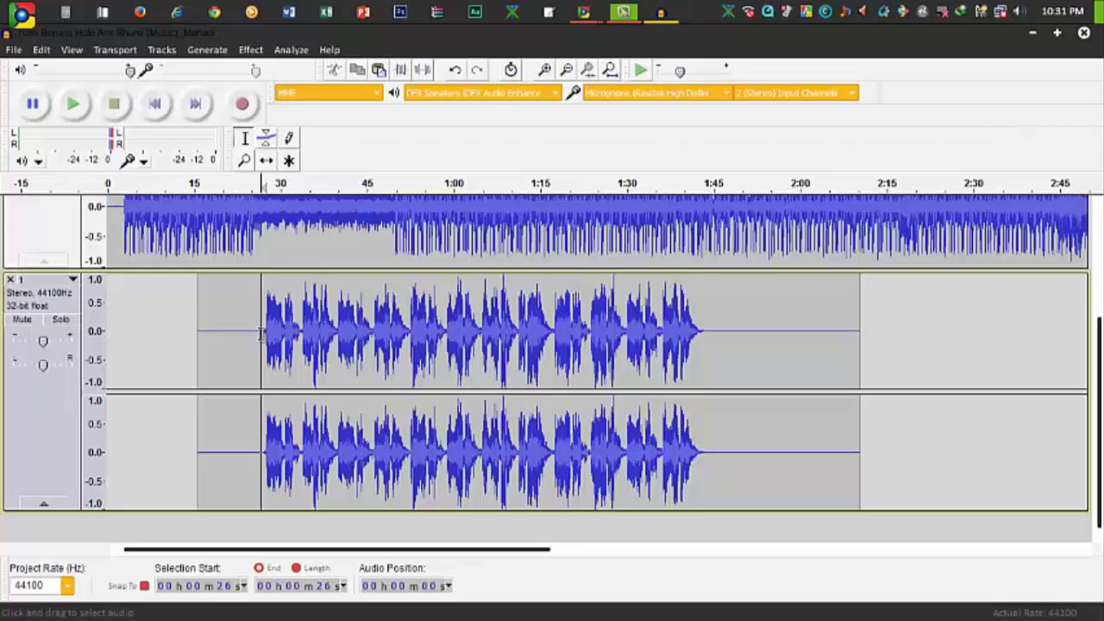
left_click_drag(261, 335, 706, 337)
left_click(251, 336)
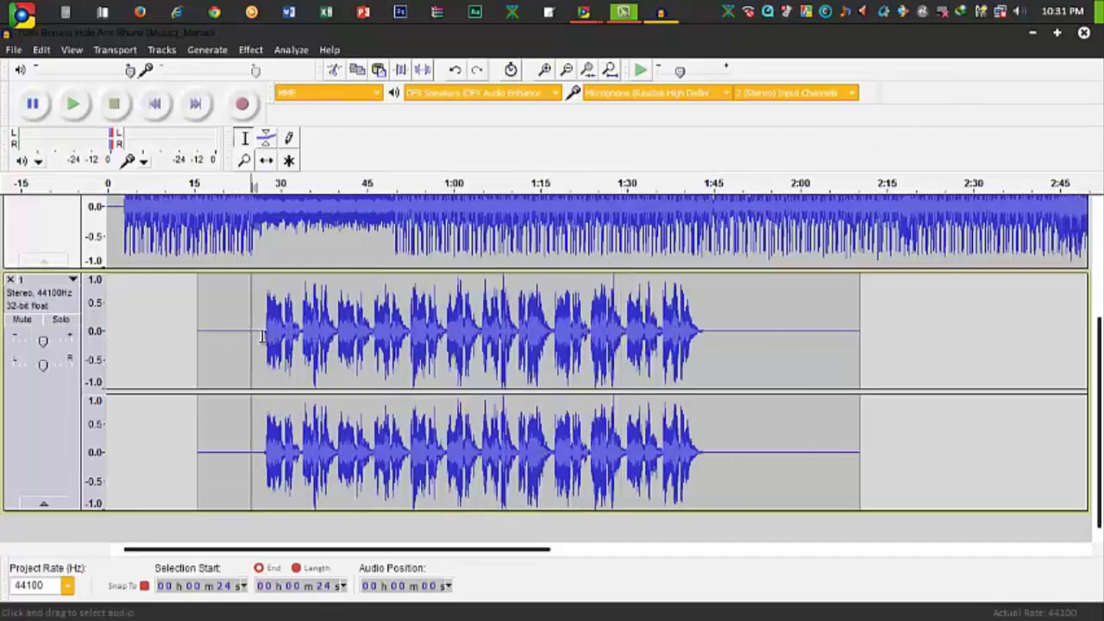
left_click_drag(260, 335, 300, 336)
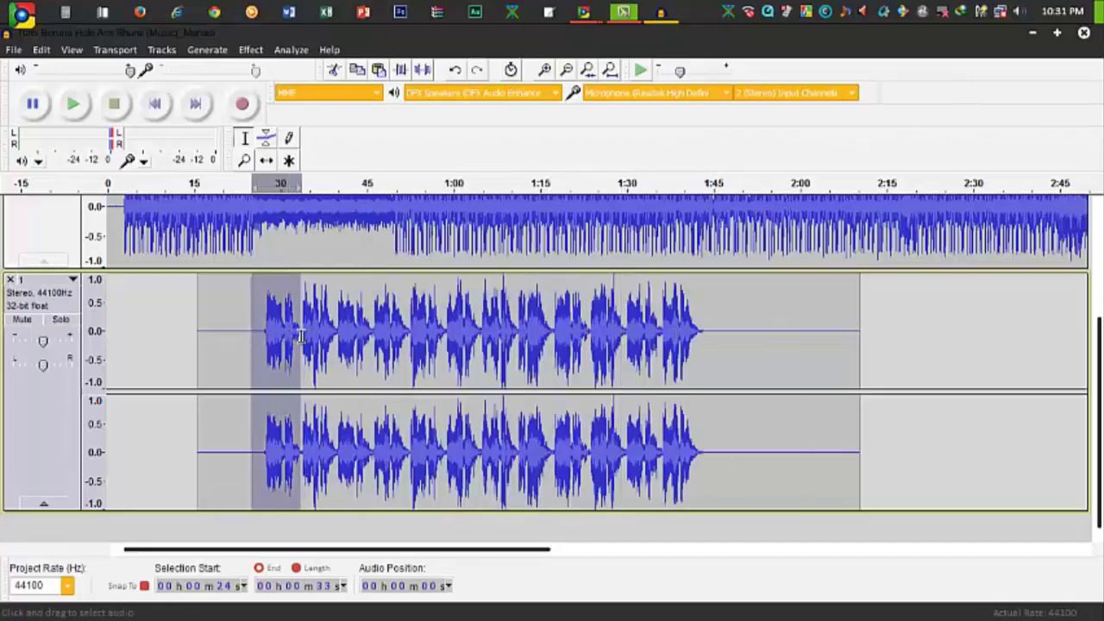
left_click(545, 69)
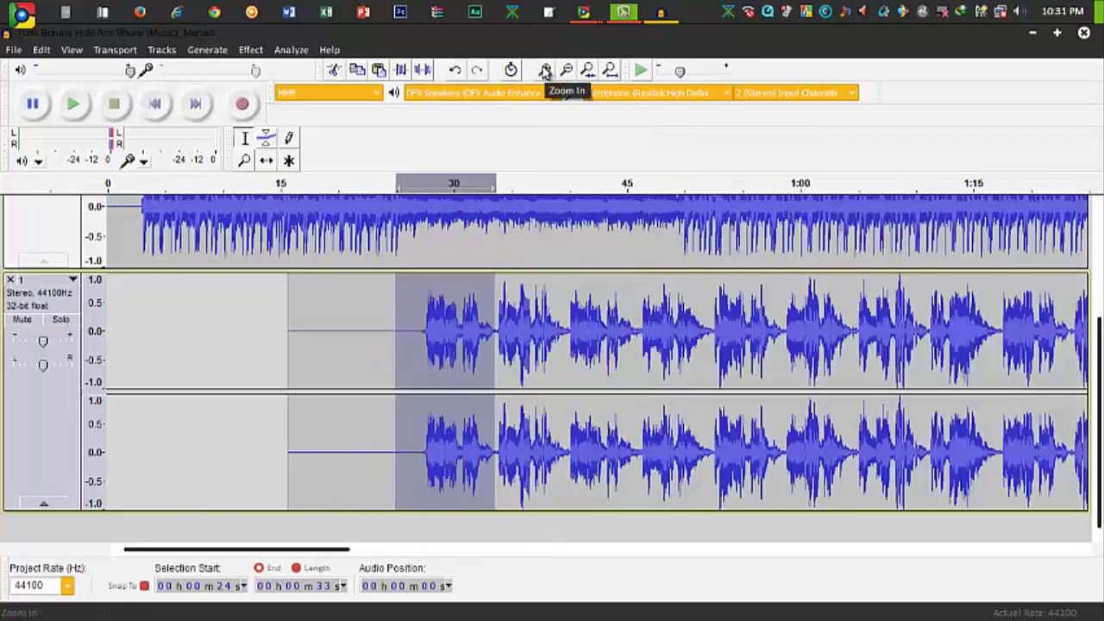
left_click_drag(414, 357, 522, 324)
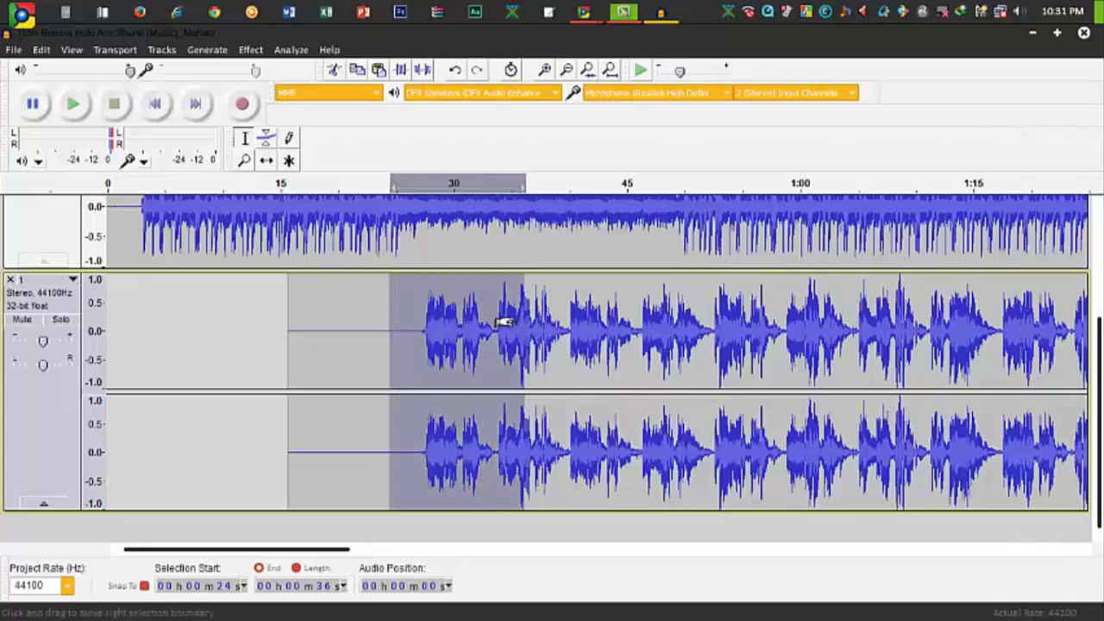
left_click(350, 185)
left_click(250, 50)
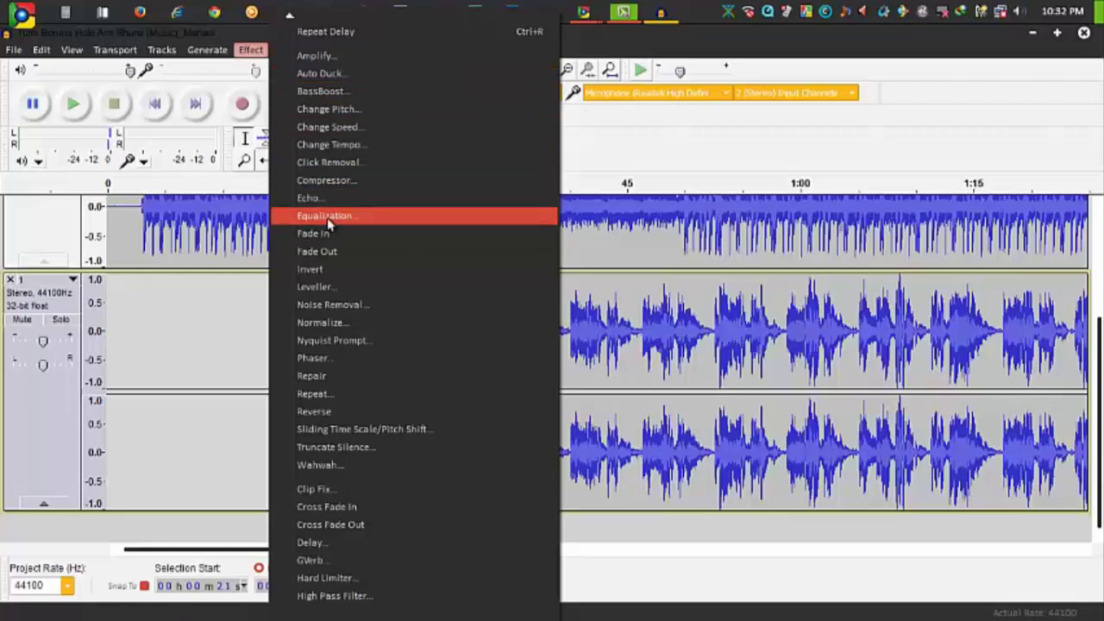
left_click(420, 223)
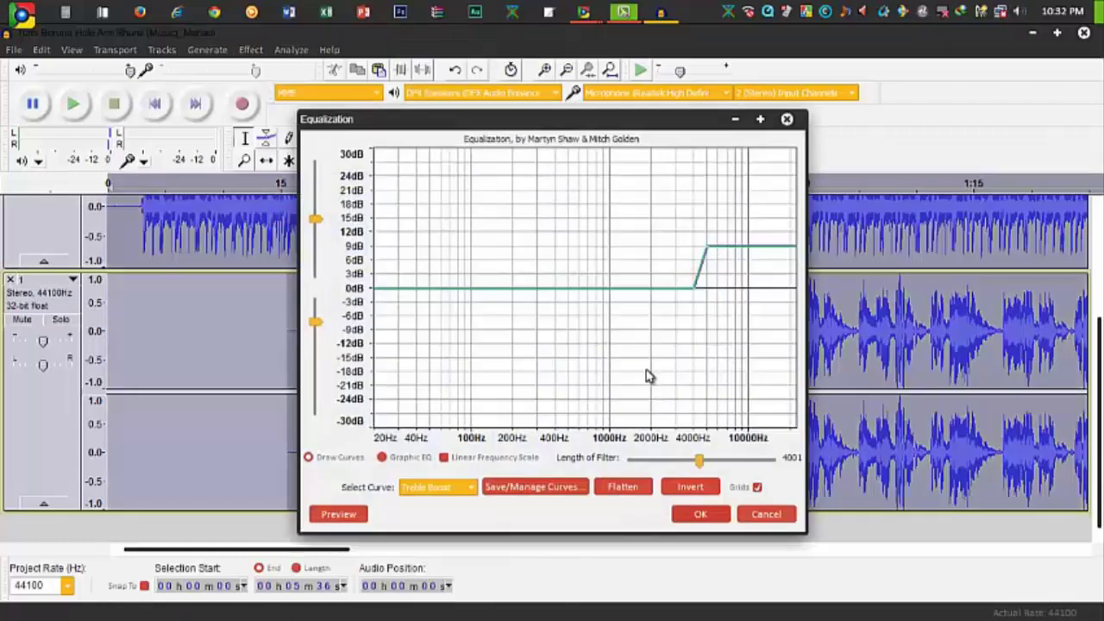
left_click_drag(465, 134, 409, 115)
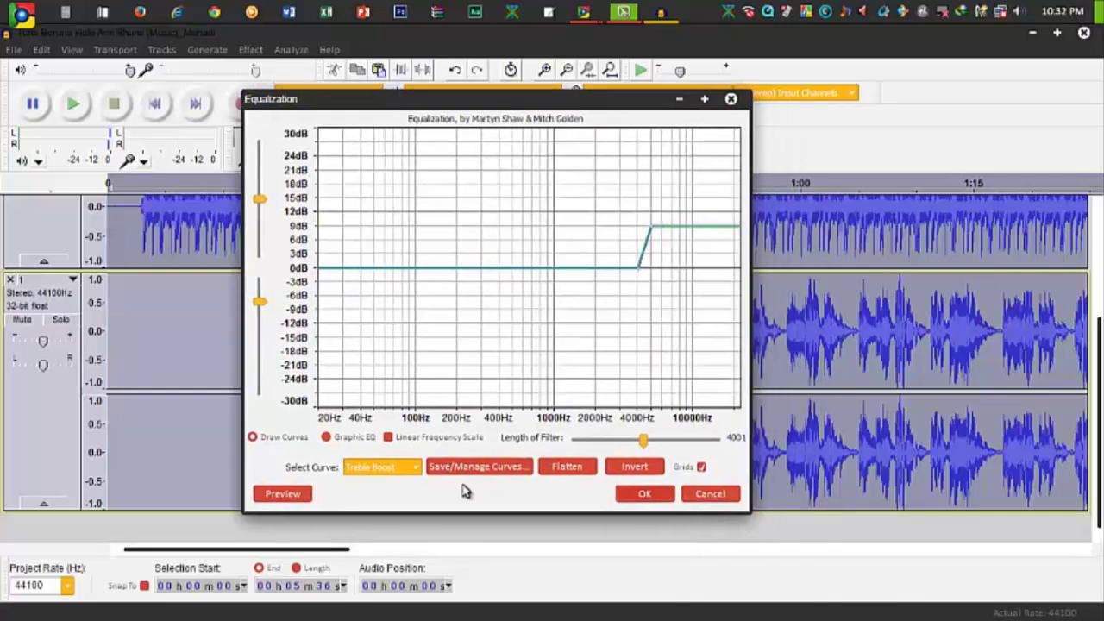
left_click(386, 467)
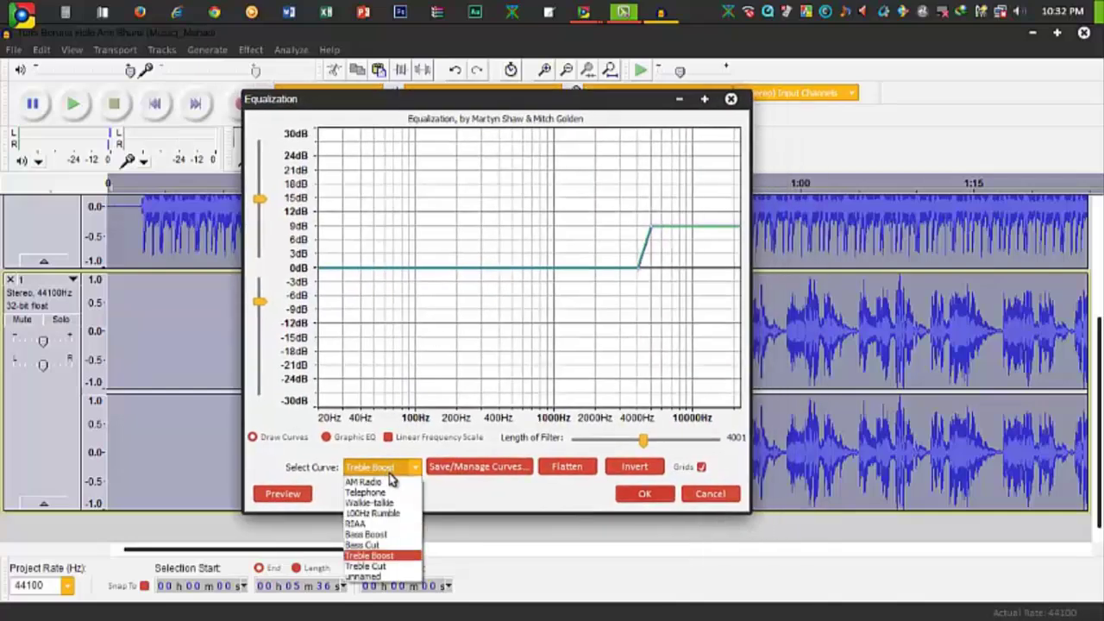
left_click(369, 555)
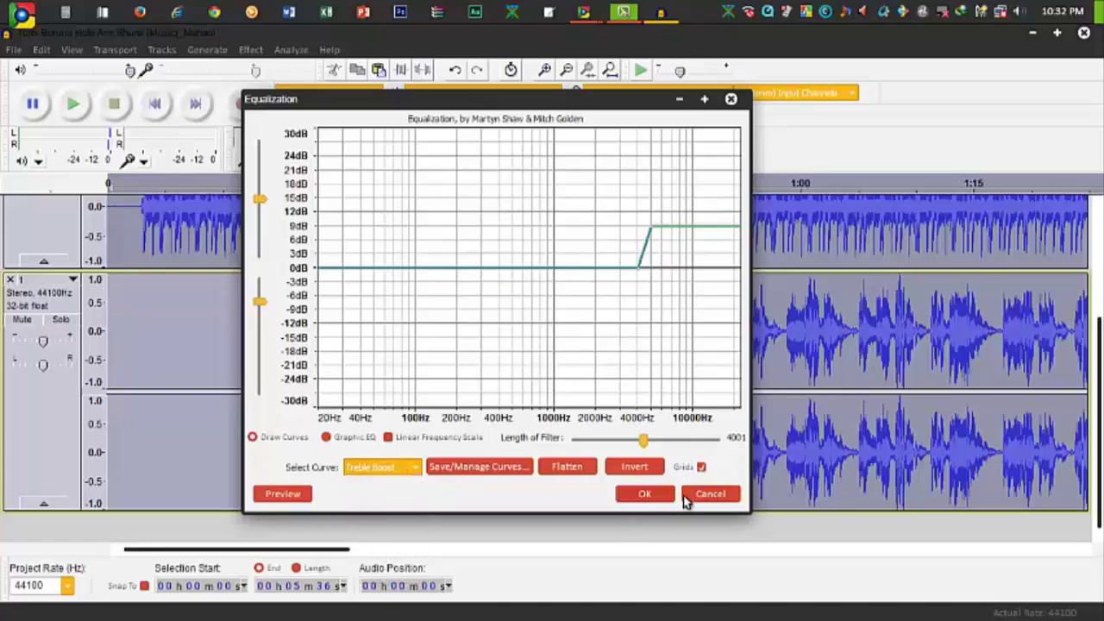
left_click(687, 496)
Apply Equalization with the Treble Boost curve to the entire voice clip in the lower track
double_click(476, 384)
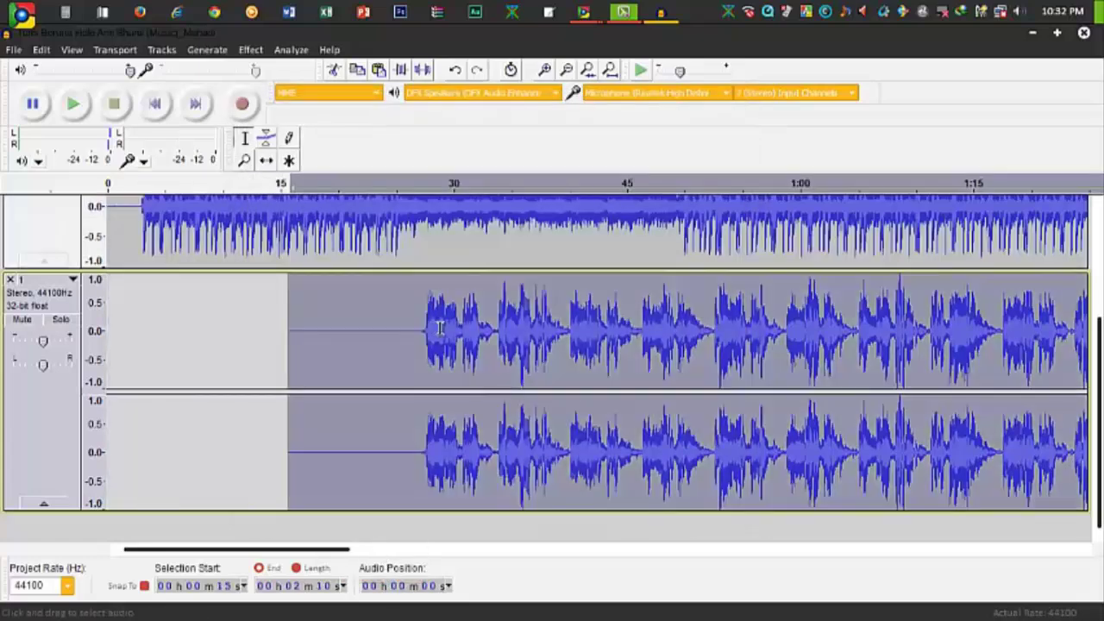
left_click(250, 49)
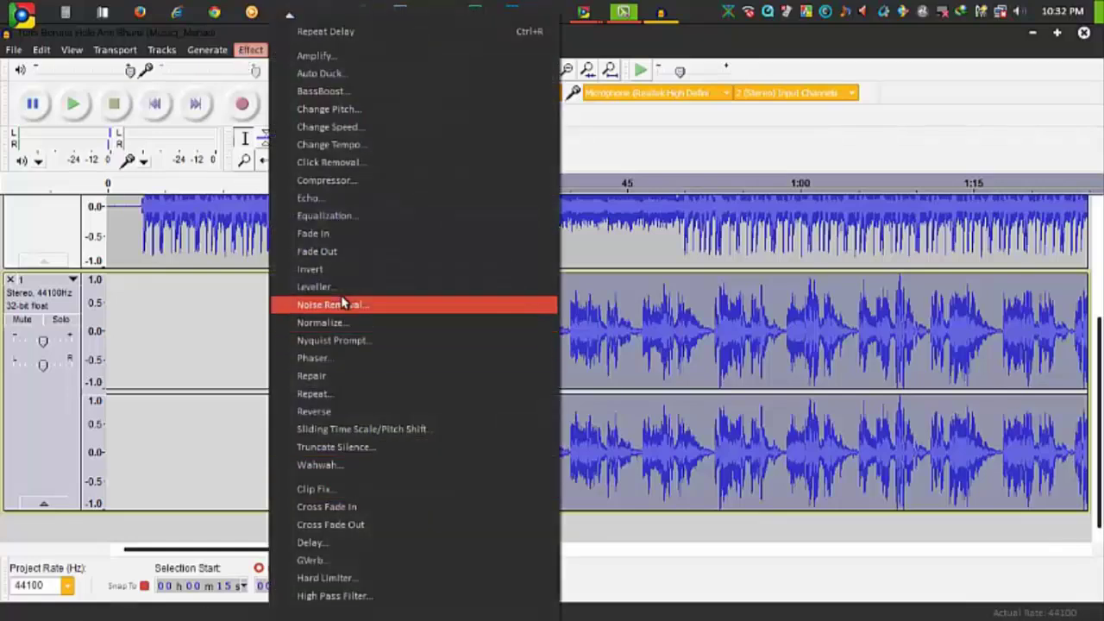
left_click(343, 216)
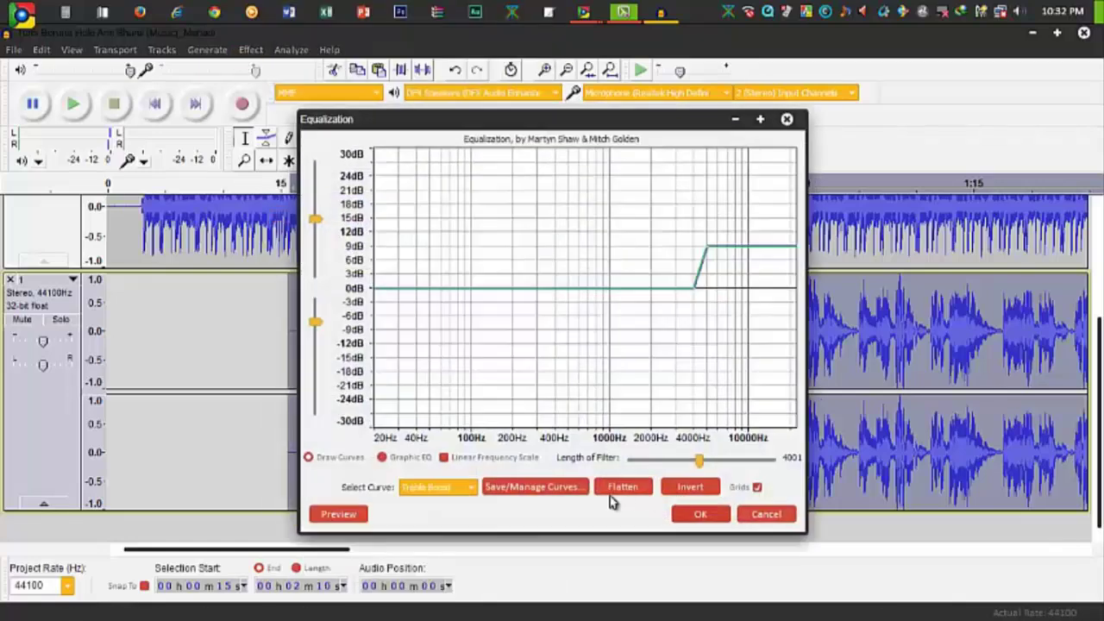
left_click(462, 488)
left_click(448, 579)
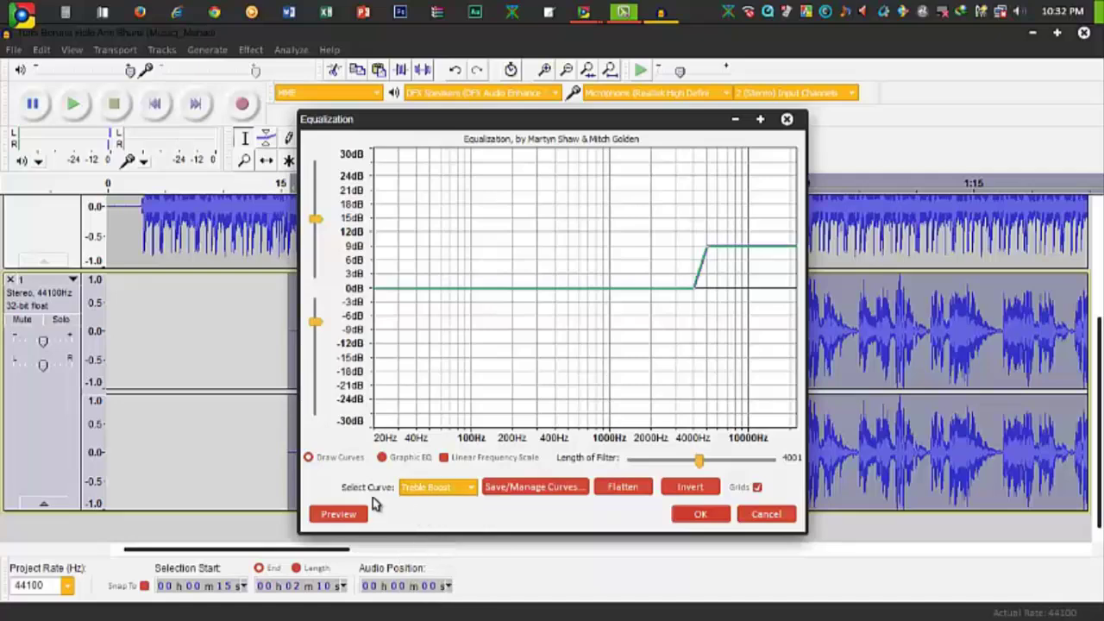
left_click(423, 490)
left_click(419, 571)
left_click(698, 516)
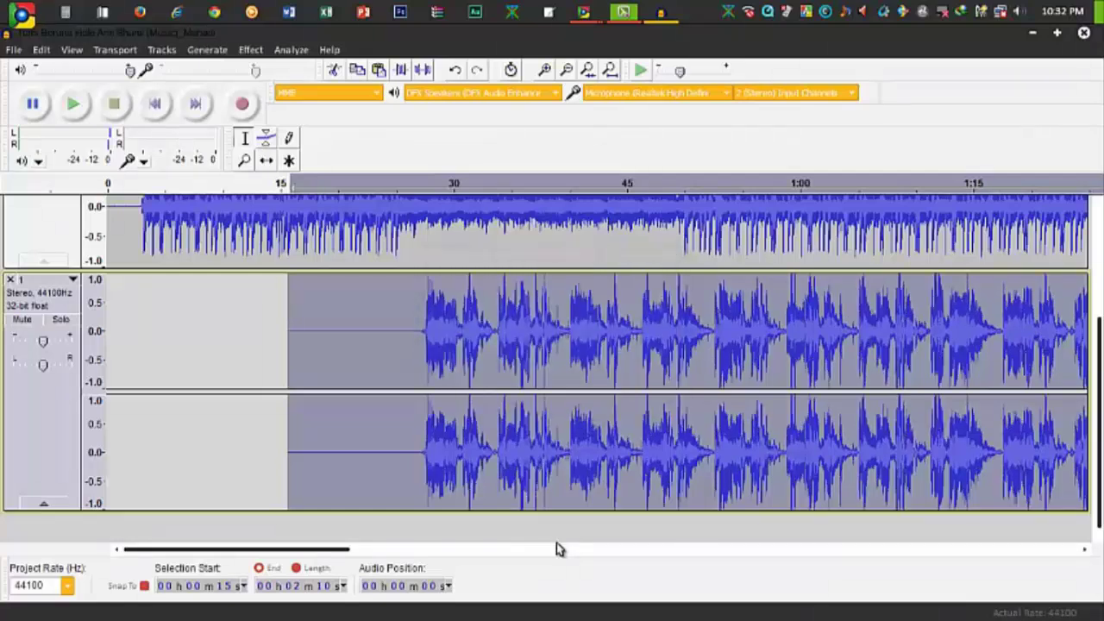
Select the entire voice clip in the lower track and undo its treble-boost equalization
left_click(409, 333)
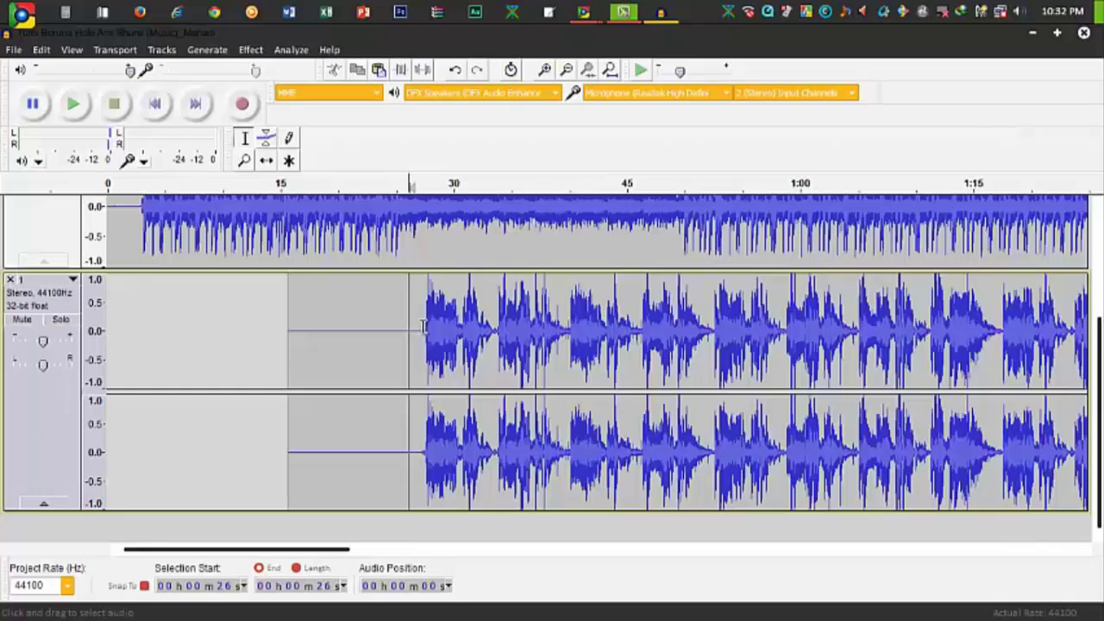
left_click(251, 50)
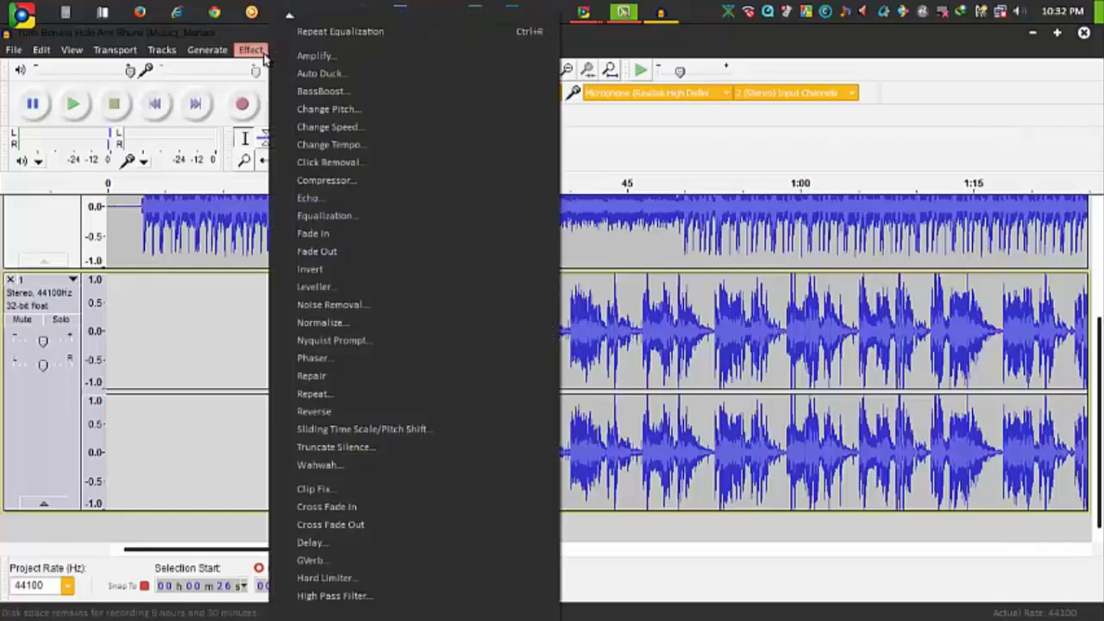
left_click(677, 373)
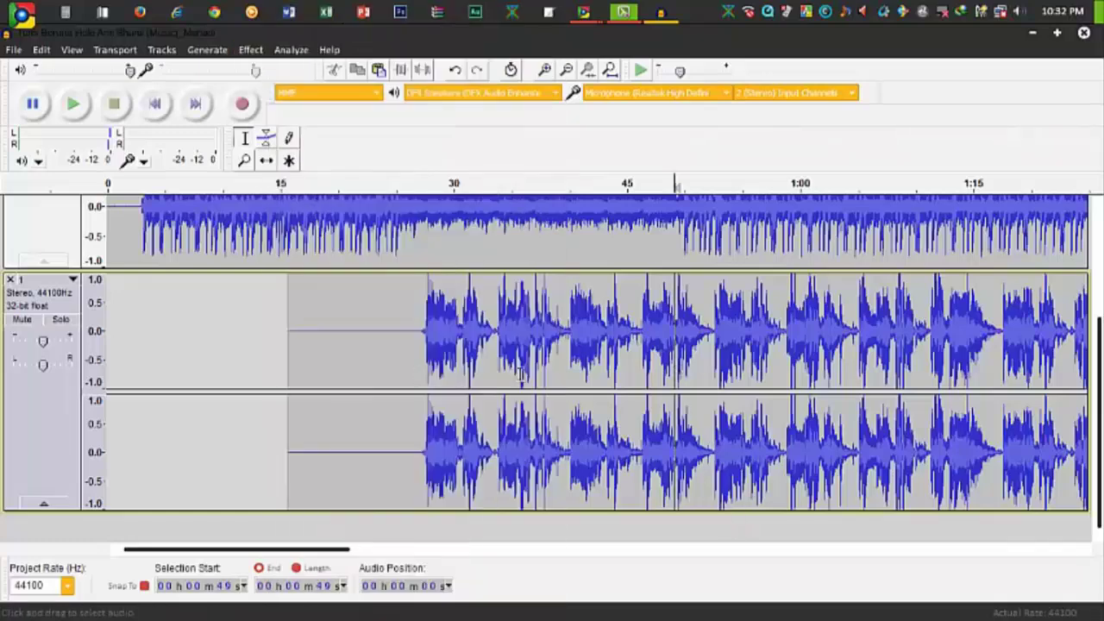
double_click(398, 355)
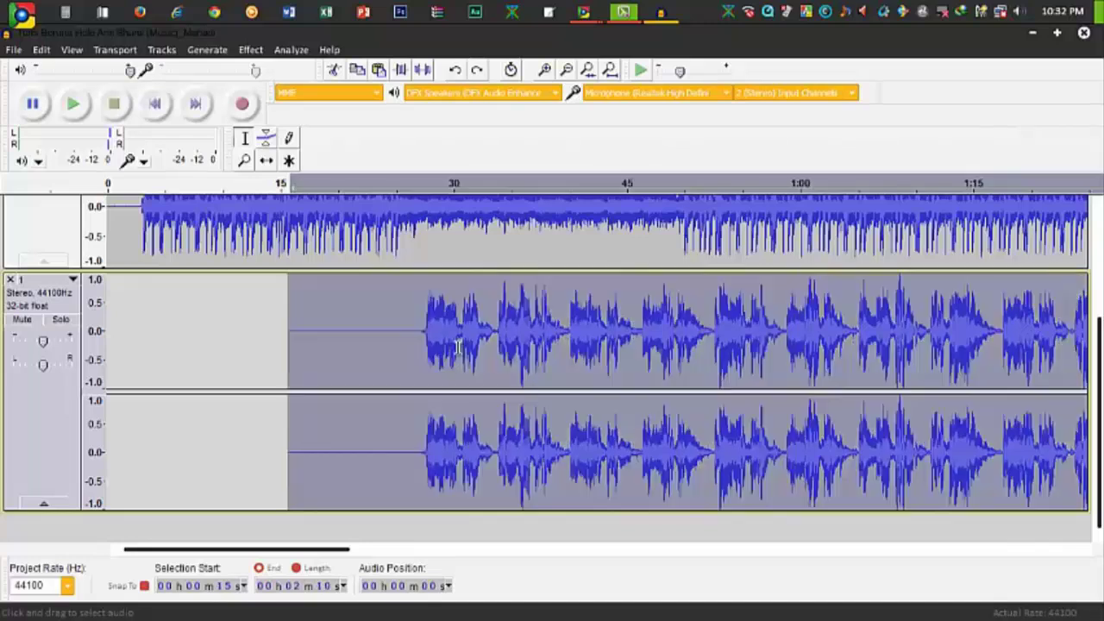
Highlight the sung part of the voice track and its opening phrases from about 25 to 34 seconds
left_click(559, 339)
left_click_drag(416, 342, 993, 345)
left_click(649, 388)
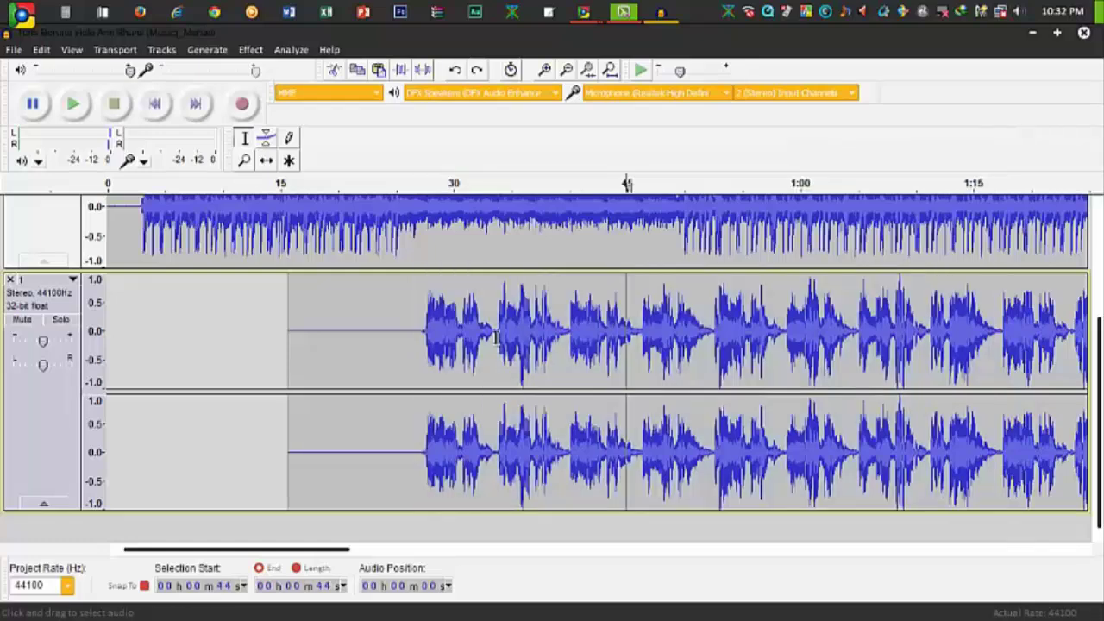
left_click_drag(425, 336, 505, 337)
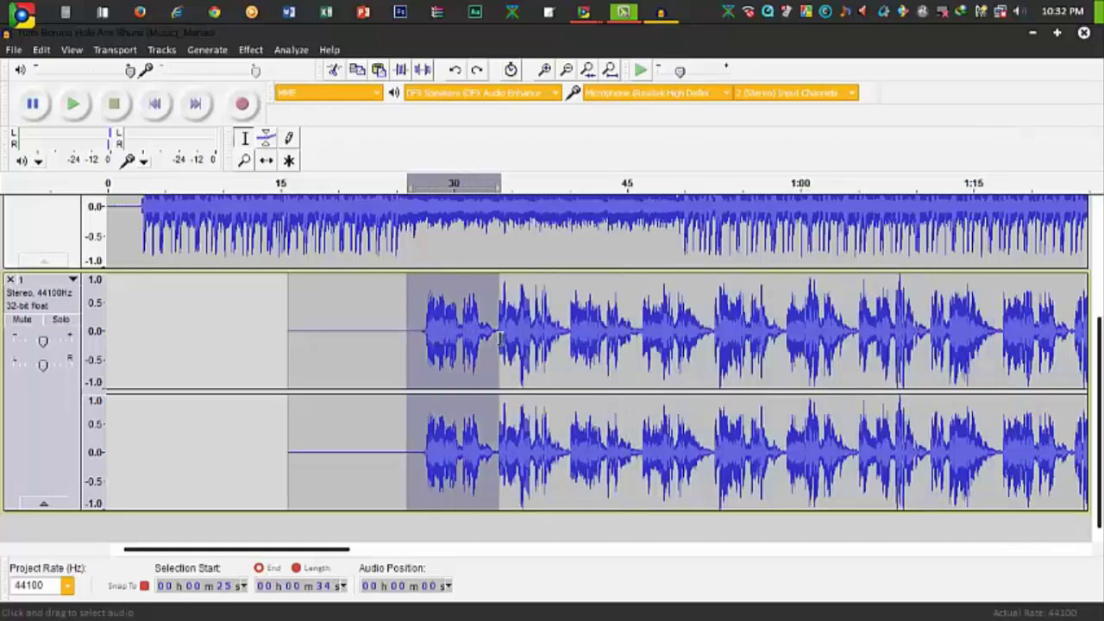
Look through the available effects and examine the end of the sung voice part around 1:40
left_click(250, 49)
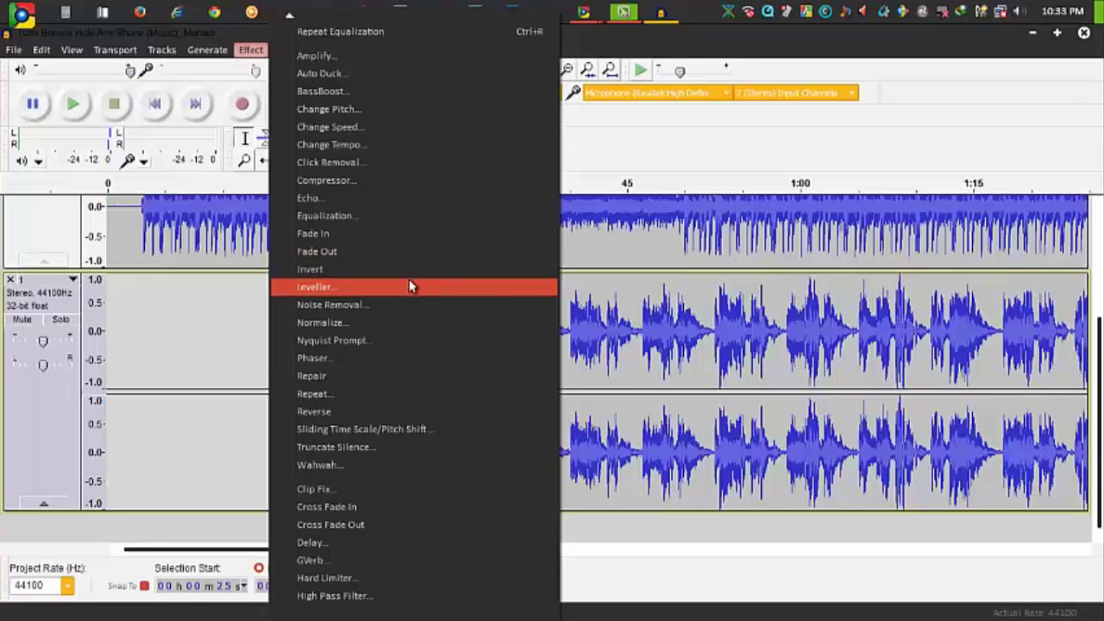
left_click(781, 345)
left_click_drag(301, 551, 394, 551)
scroll(324, 345, "up", 2)
left_click(251, 49)
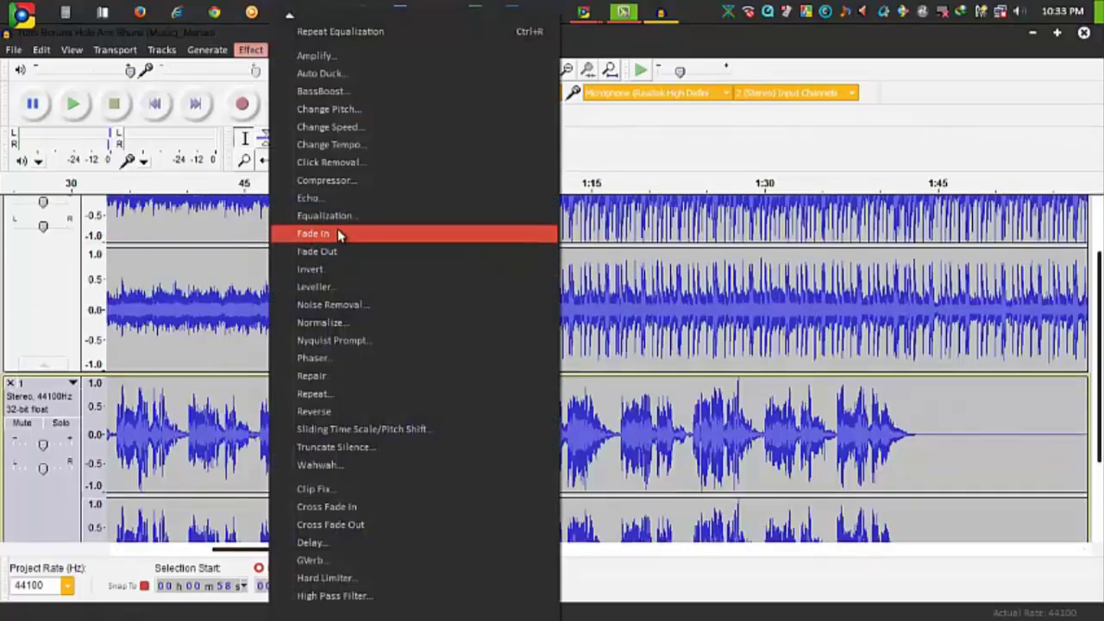
left_click(878, 431)
scroll(887, 424, "down", 1)
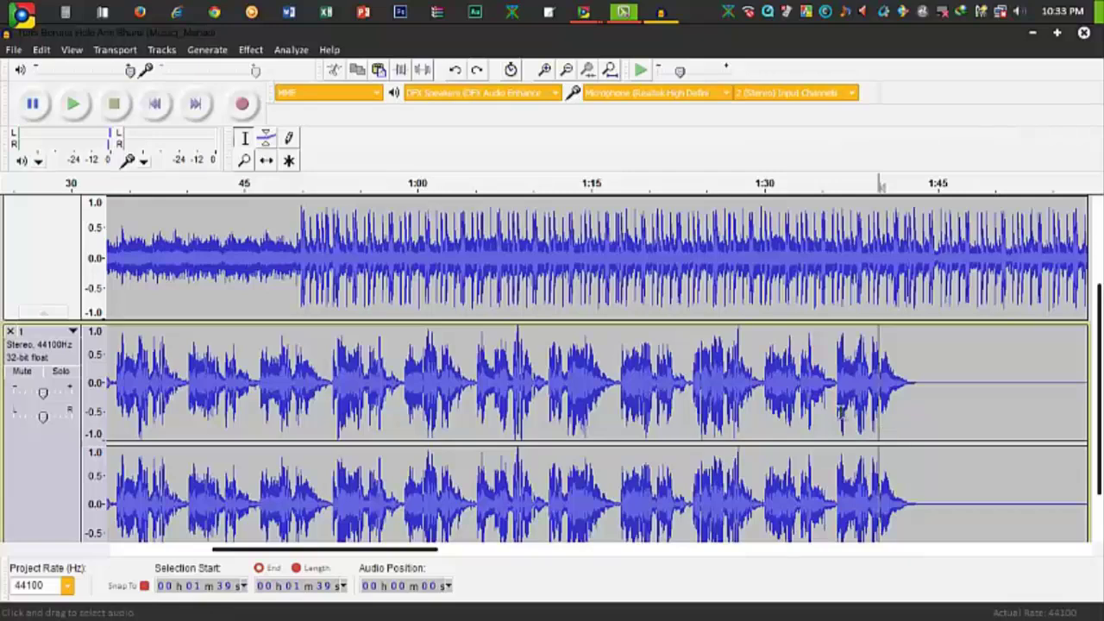
scroll(840, 412, "down", 1)
left_click_drag(298, 551, 156, 552)
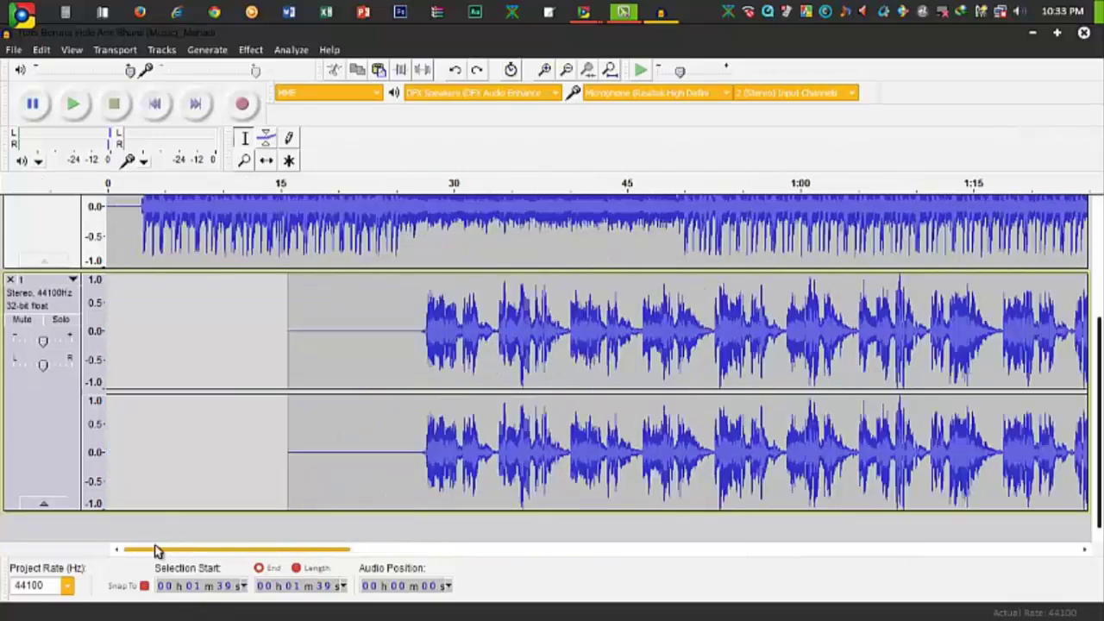
Apply a Fade In to the start of the karaoke track, from about 2.6 to 5.5 seconds
scroll(164, 289, "up", 3)
scroll(138, 257, "up", 1)
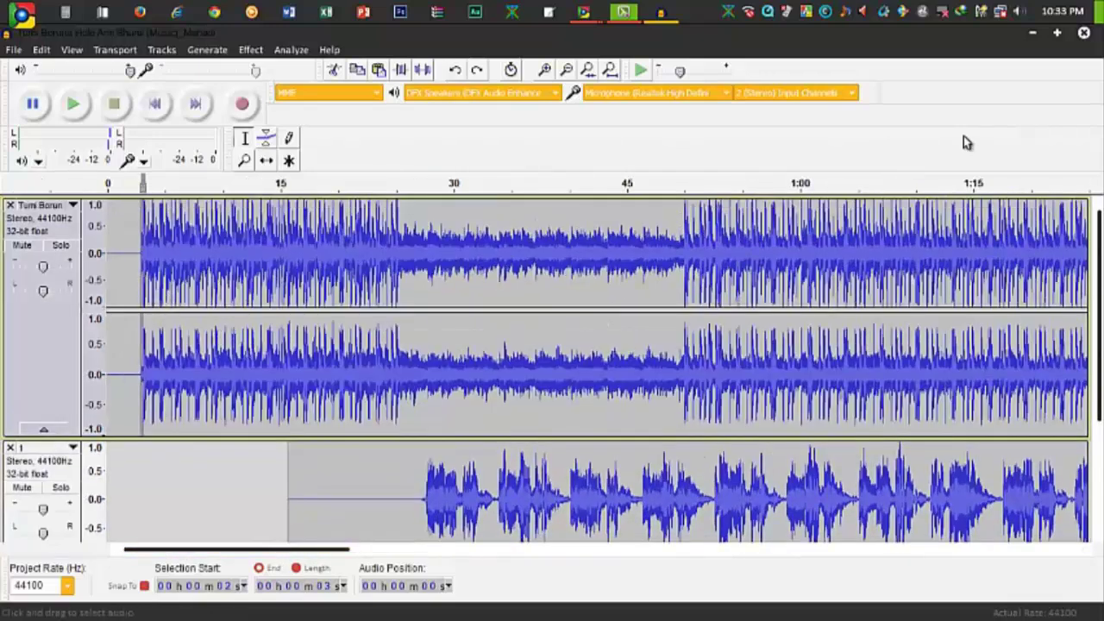
left_click(547, 71)
left_click(547, 70)
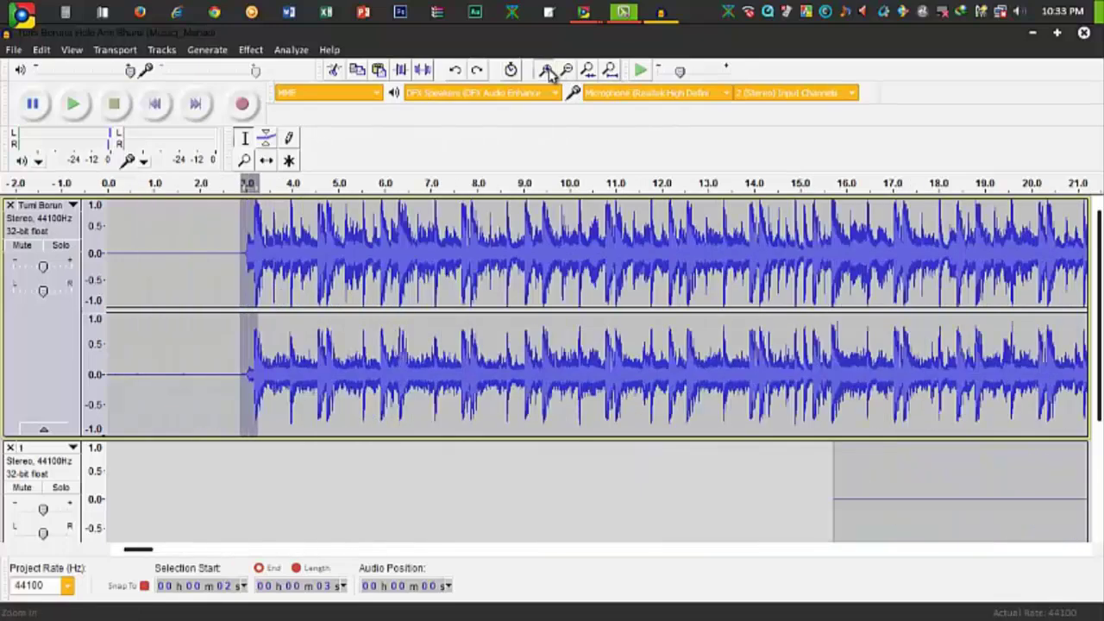
left_click(547, 70)
left_click(547, 71)
left_click_drag(501, 274, 1036, 274)
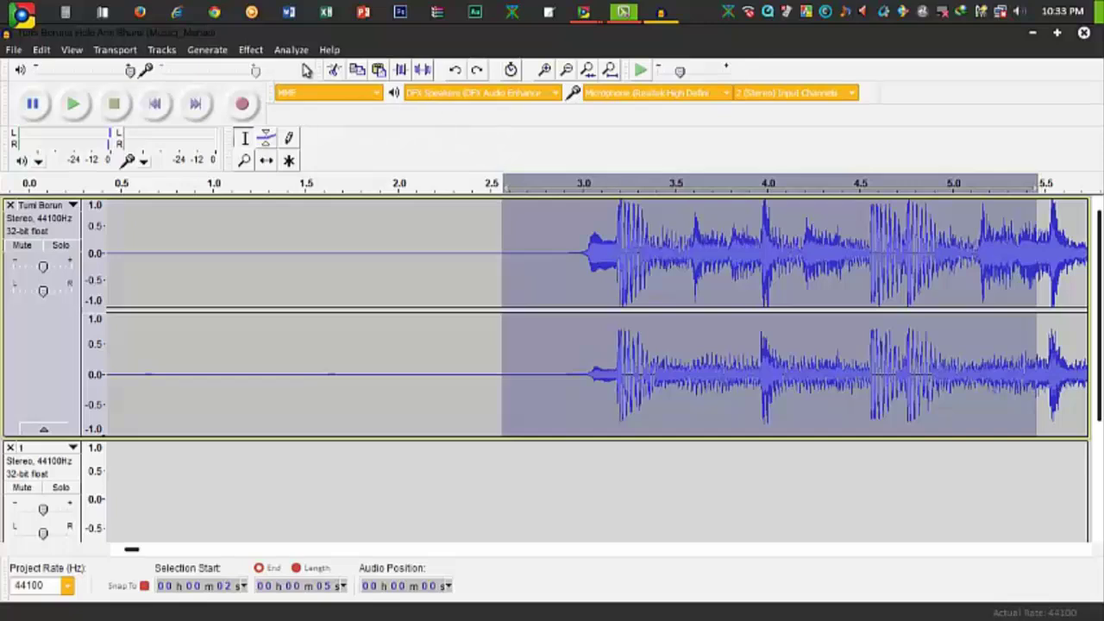
left_click(250, 49)
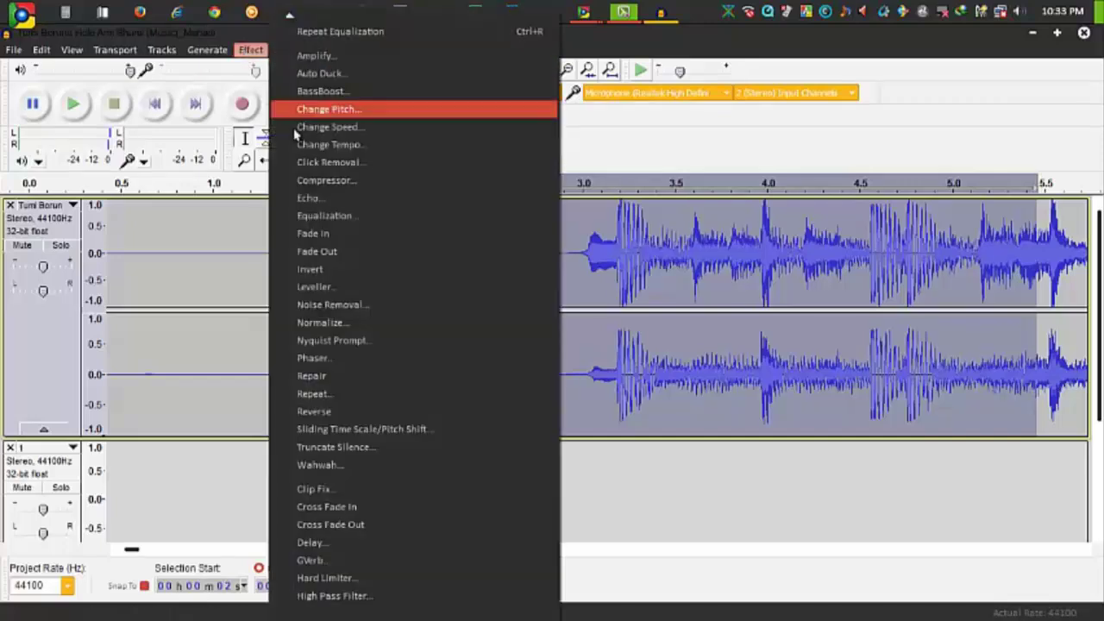
left_click(347, 240)
Play the karaoke track's opening from about 1 second, stop playback, and undo the short fade-in
left_click(266, 276)
key("space")
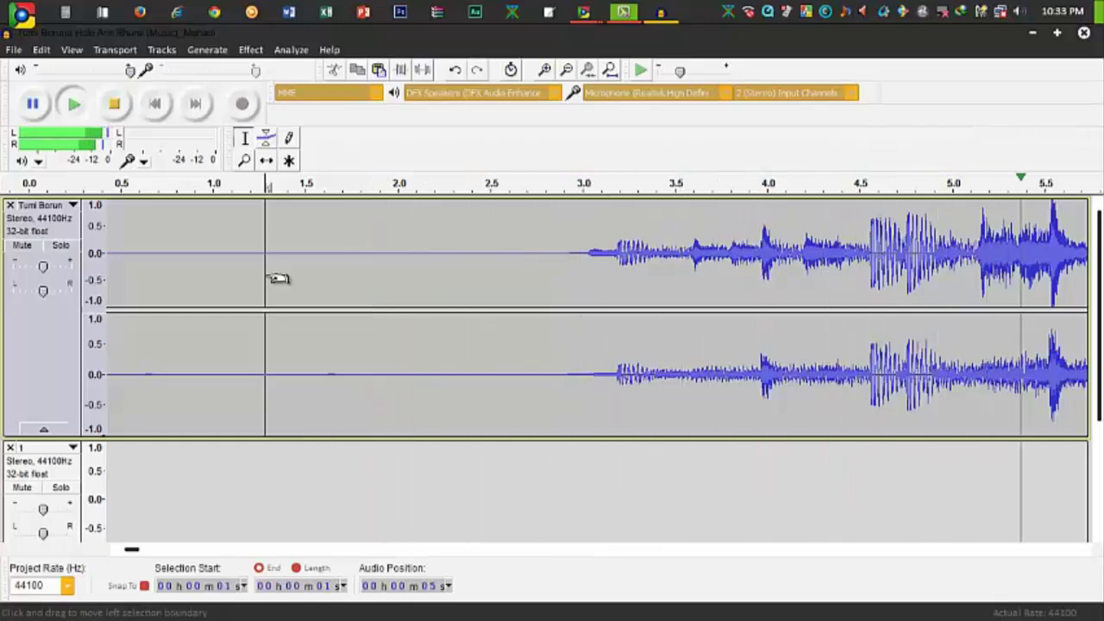
key("space")
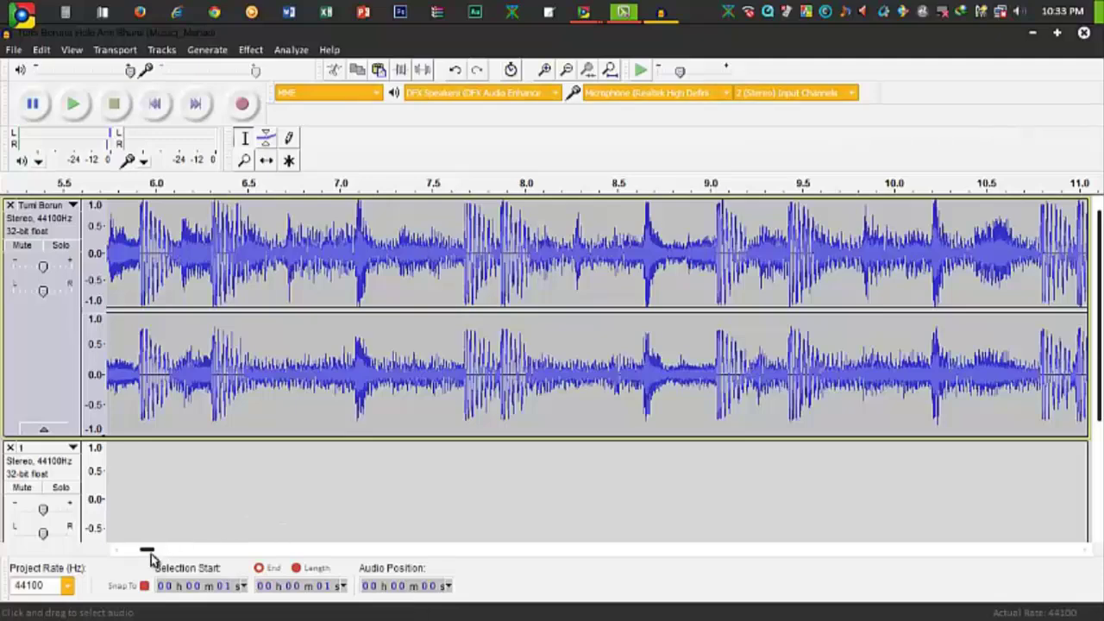
left_click_drag(151, 554, 134, 552)
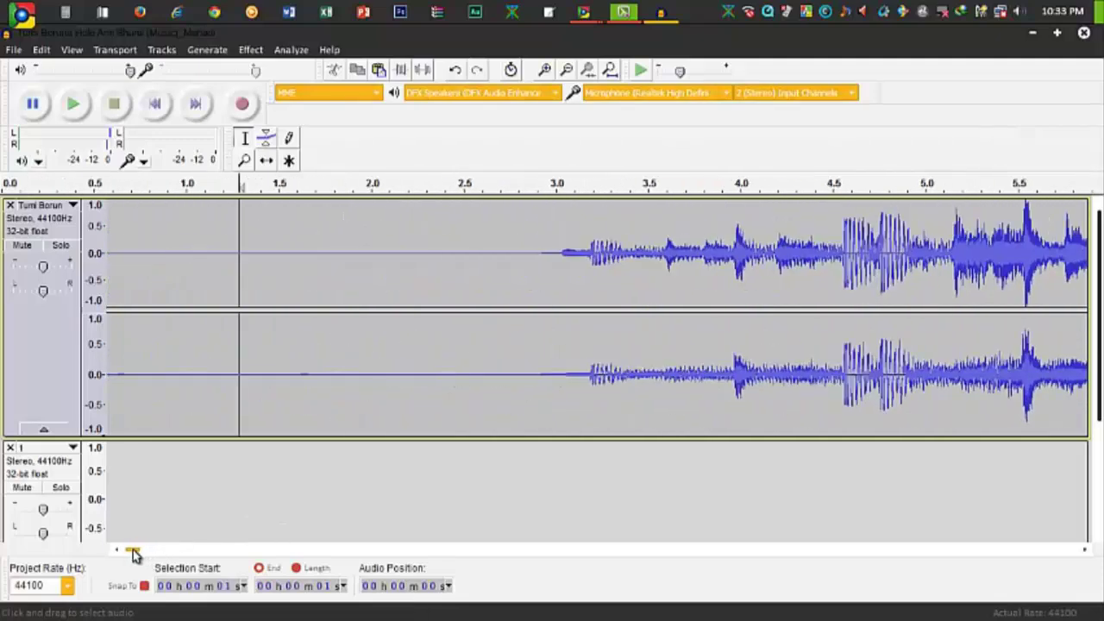
key("ctrl+z")
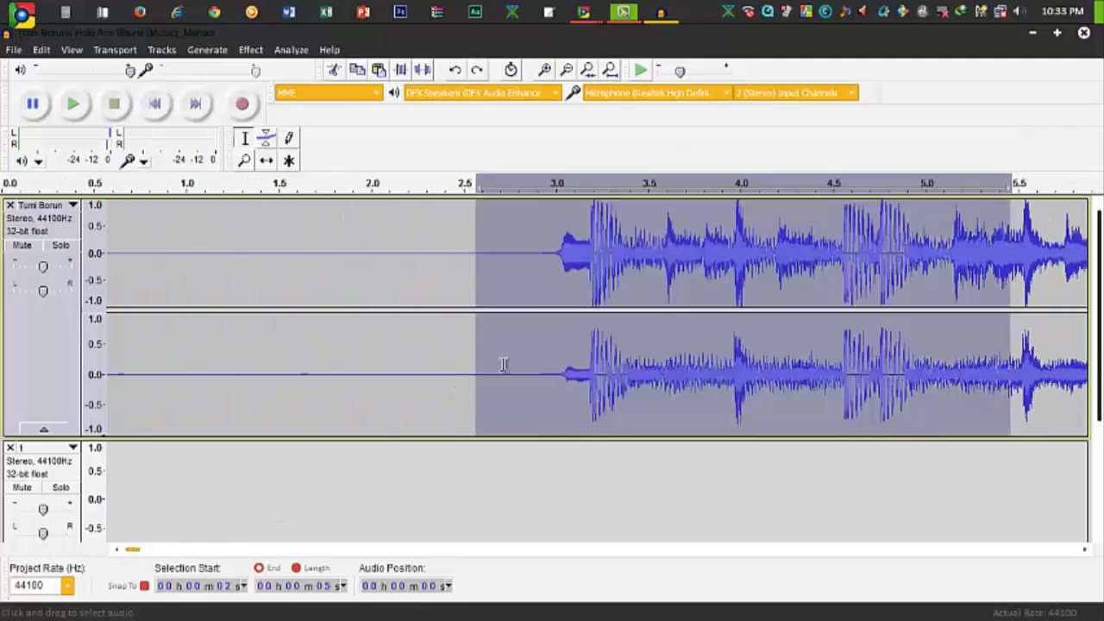
Apply a Fade In to a longer stretch of the karaoke intro, from about 2 to 16 seconds
left_click(566, 70)
left_click(566, 70)
left_click(566, 70)
left_click_drag(160, 275, 363, 267)
left_click(250, 49)
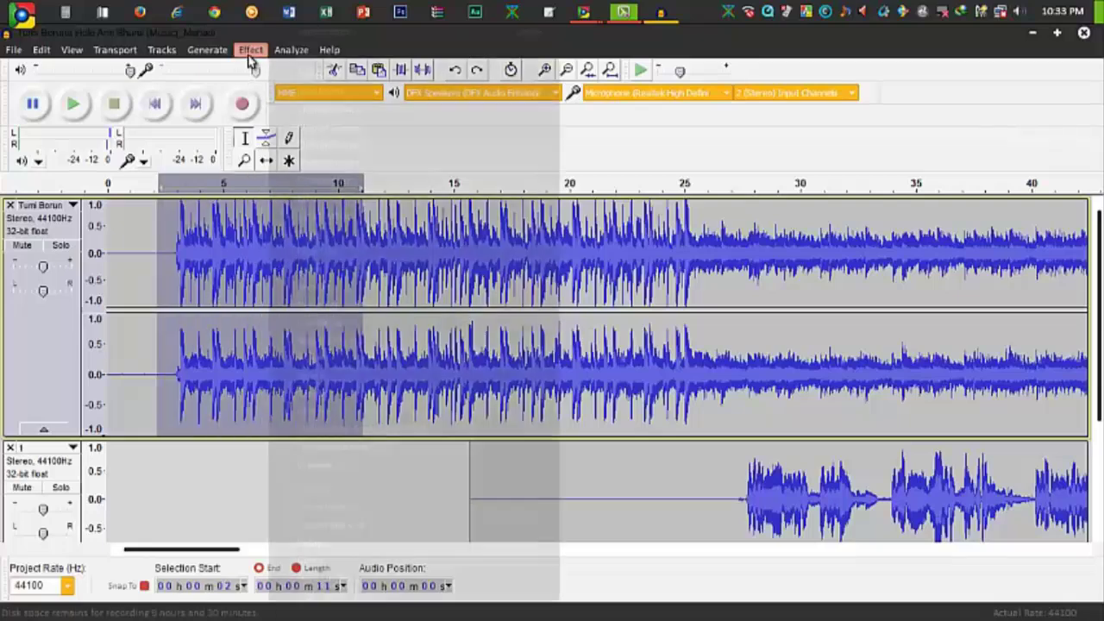
left_click(149, 306)
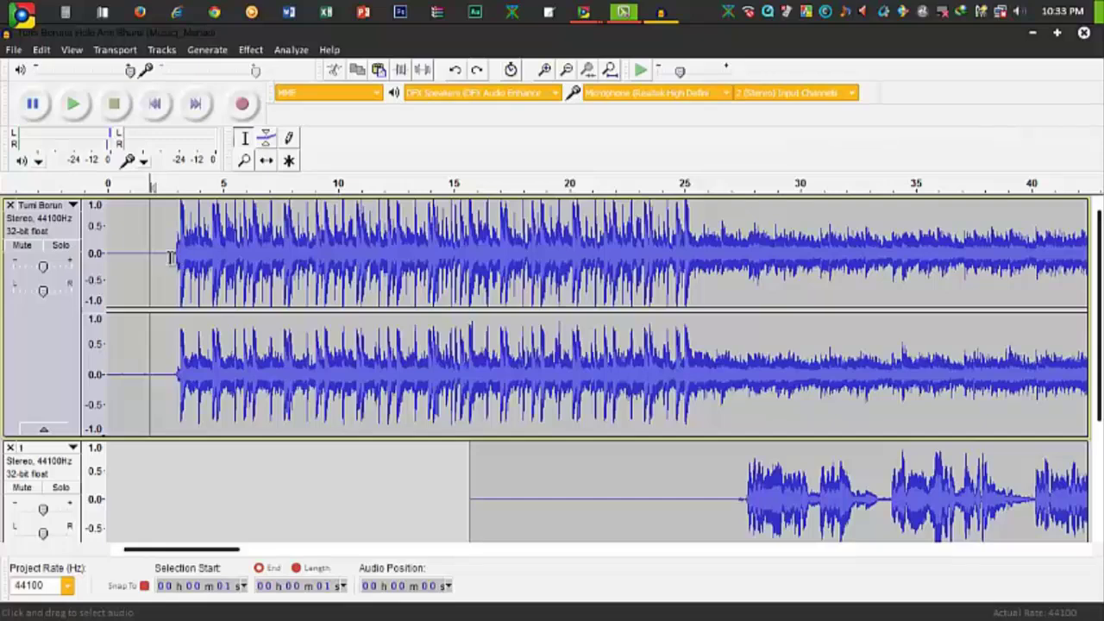
left_click_drag(170, 257, 475, 263)
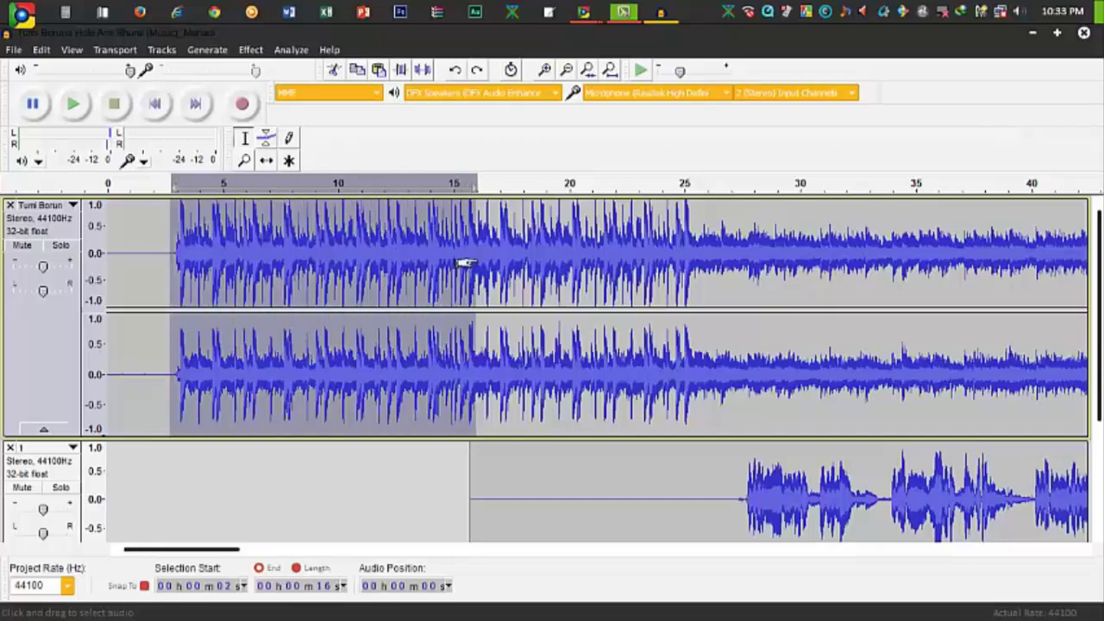
left_click(250, 49)
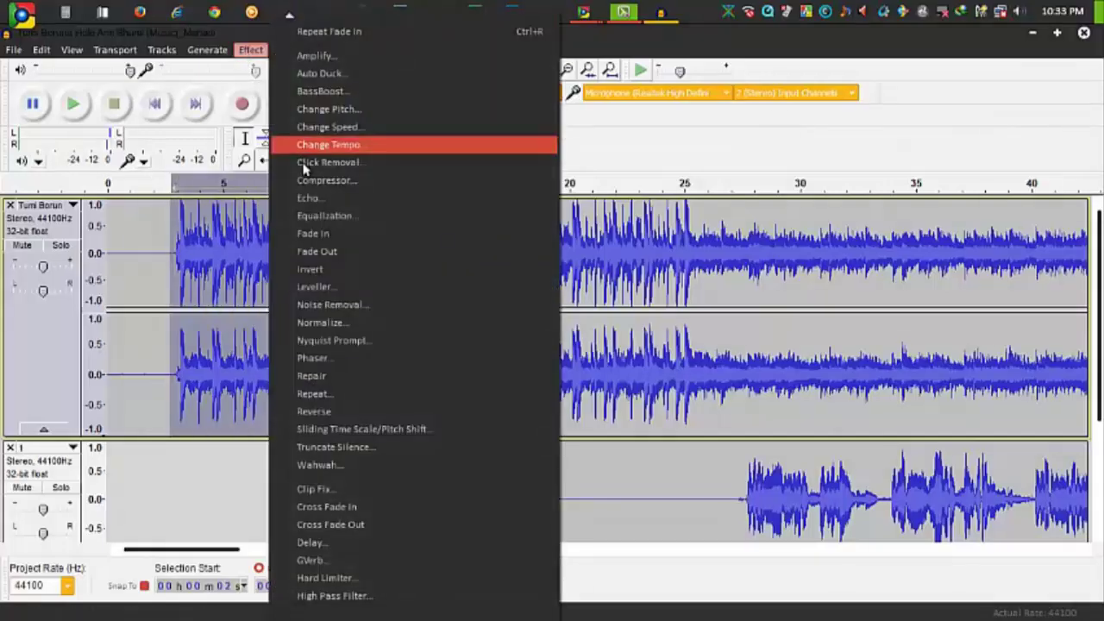
left_click(332, 234)
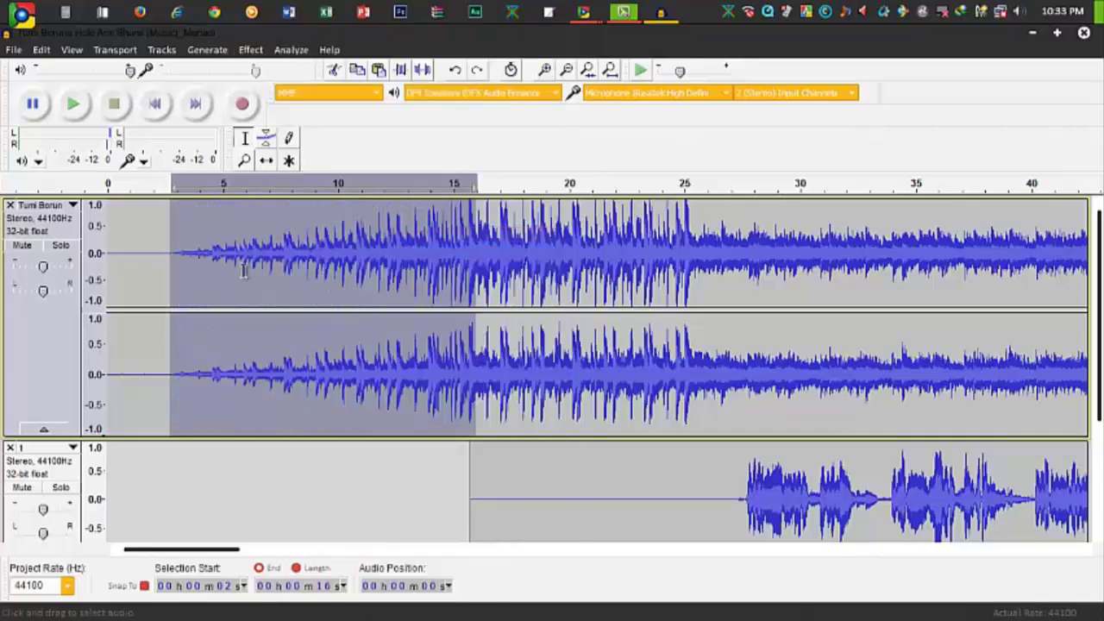
Play the karaoke intro from about 3 seconds, stop playback, and undo the longer fade-in
left_click(178, 258)
key("space")
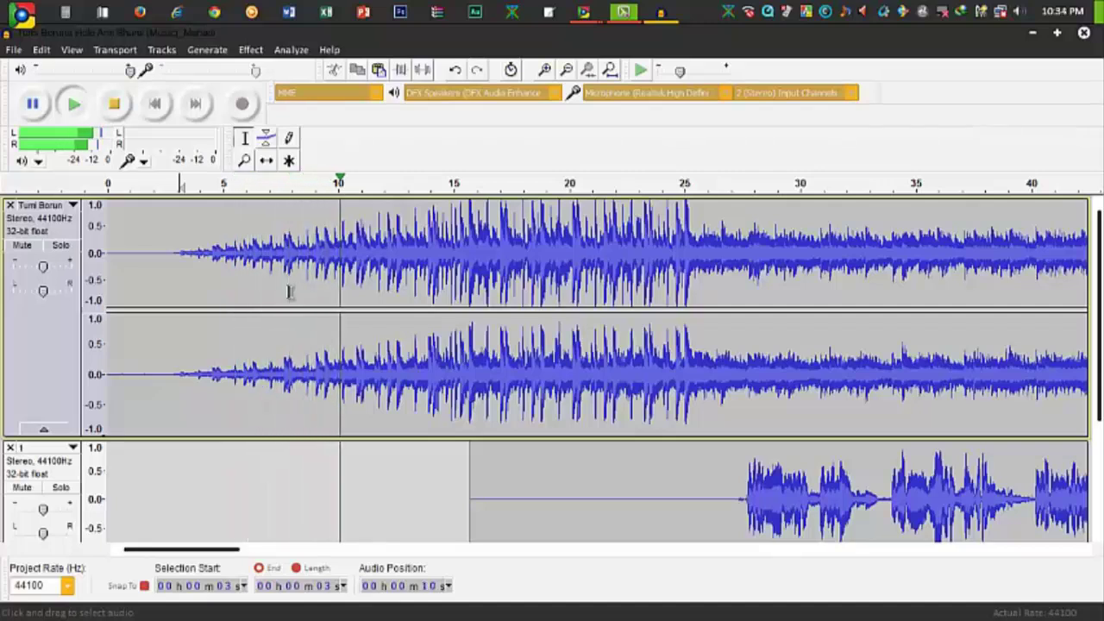
key("space")
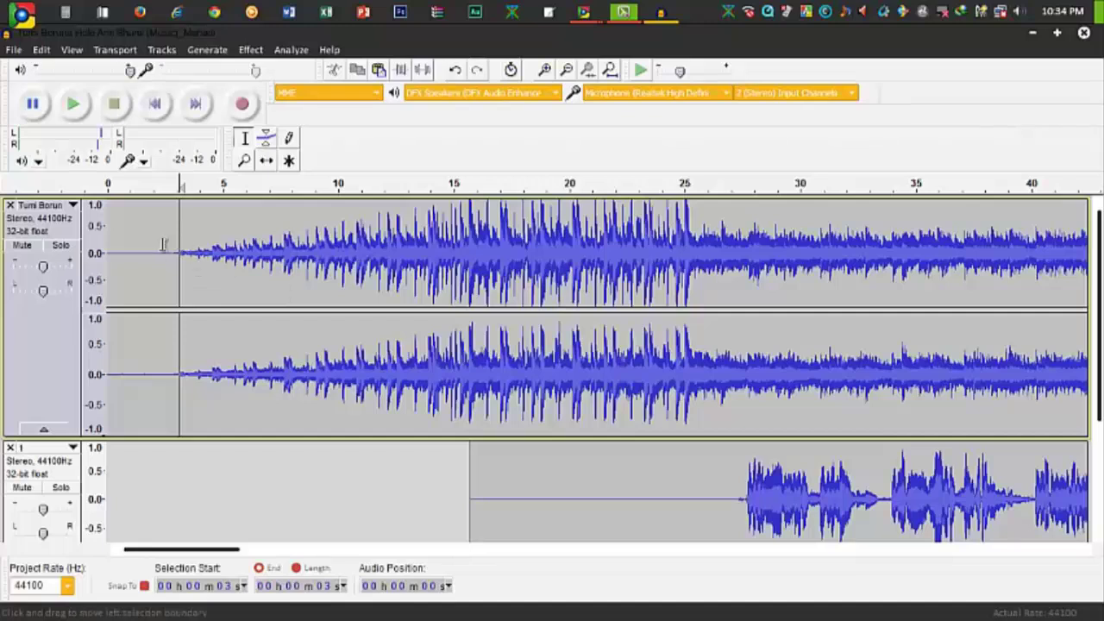
left_click_drag(171, 259, 476, 250)
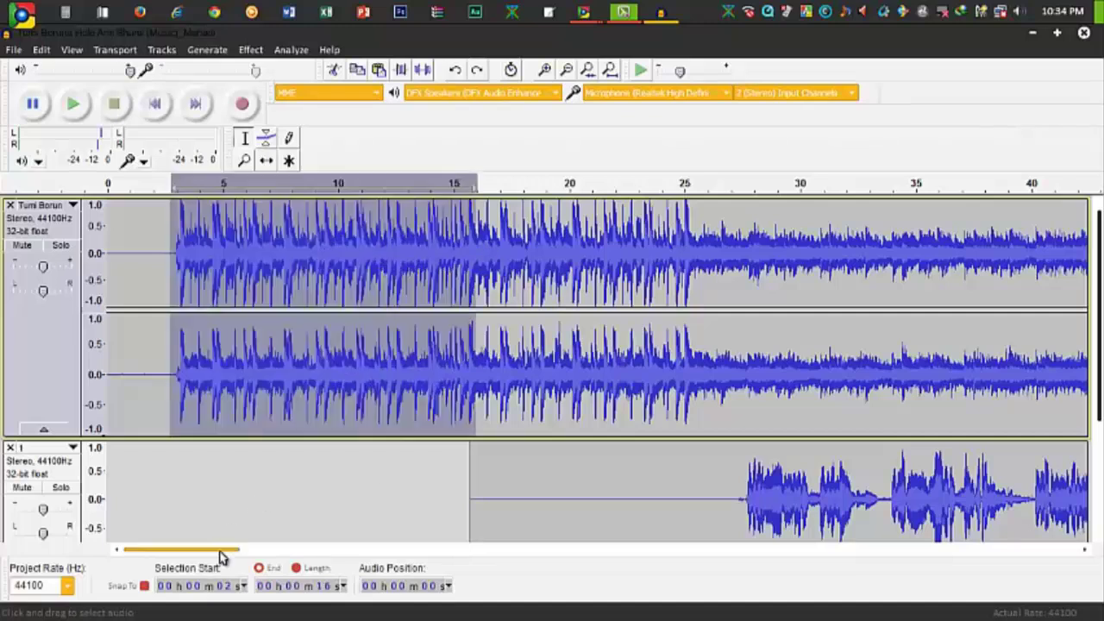
Play the ending of the karaoke track from about 5:12 to hear how it dies away, and stop playback
left_click_drag(200, 551, 1048, 559)
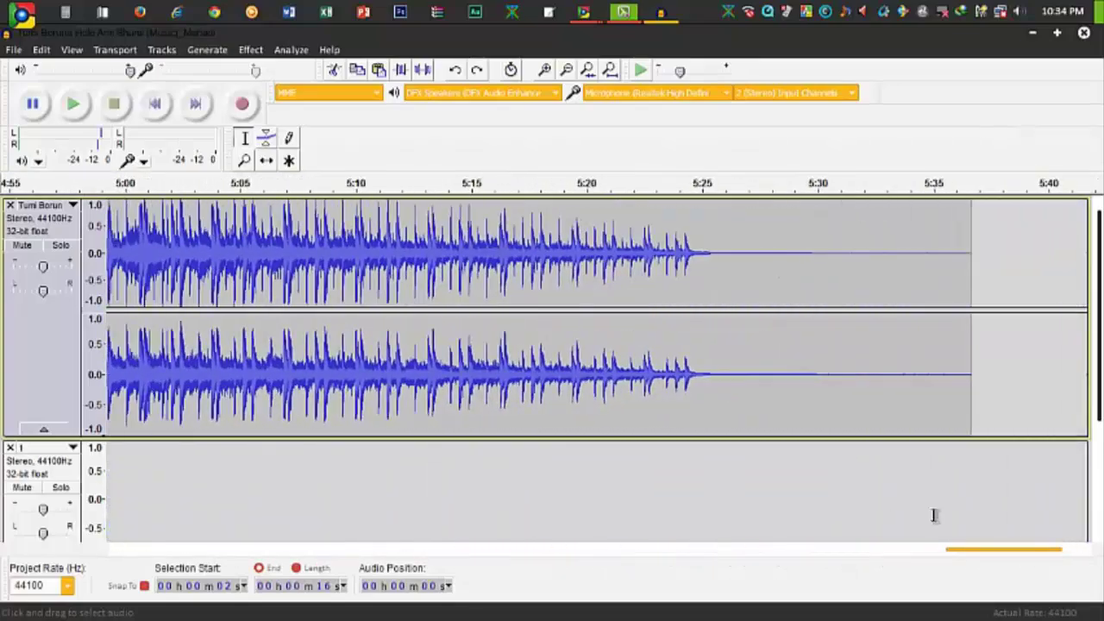
left_click(416, 254)
key("space")
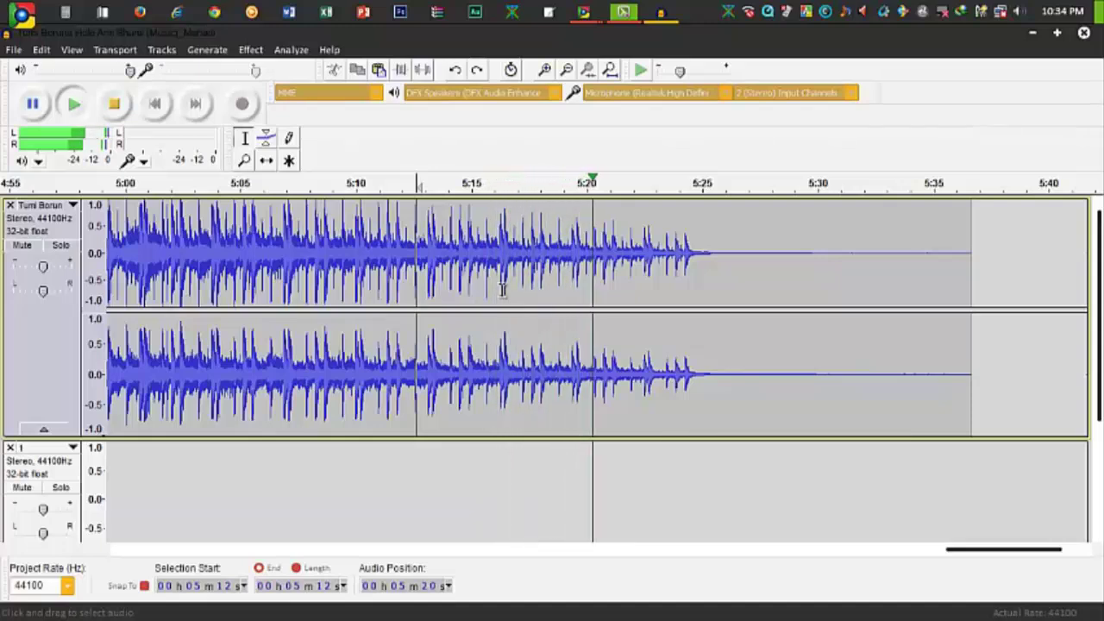
key("space")
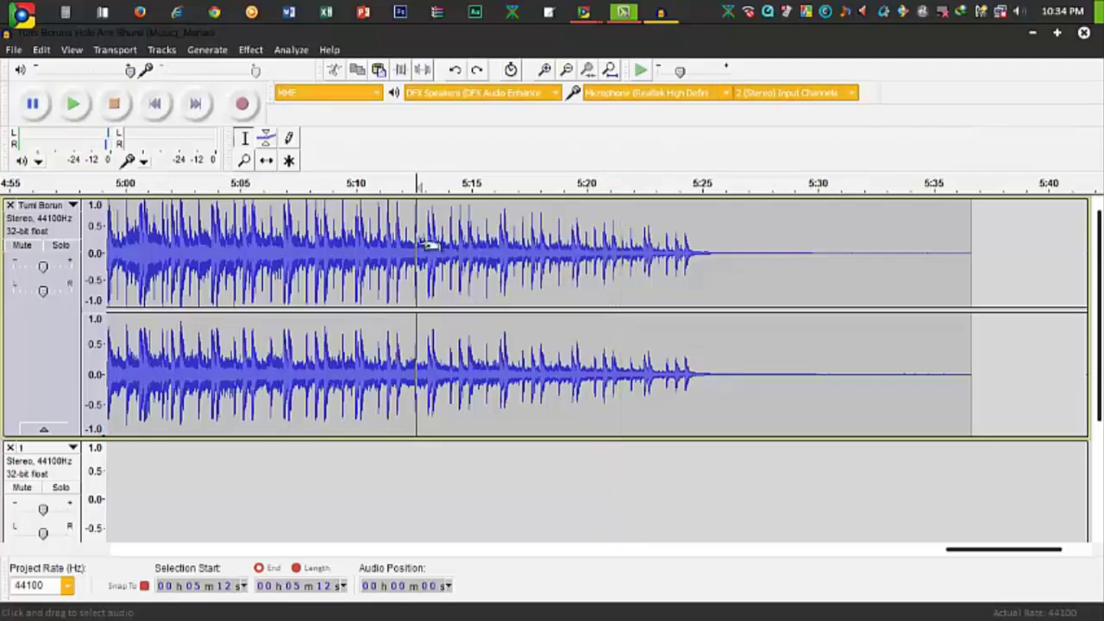
Apply a Fade Out to the karaoke track's ending from about 5:12 to 5:25, and undo it
left_click_drag(426, 244, 709, 279)
left_click(250, 49)
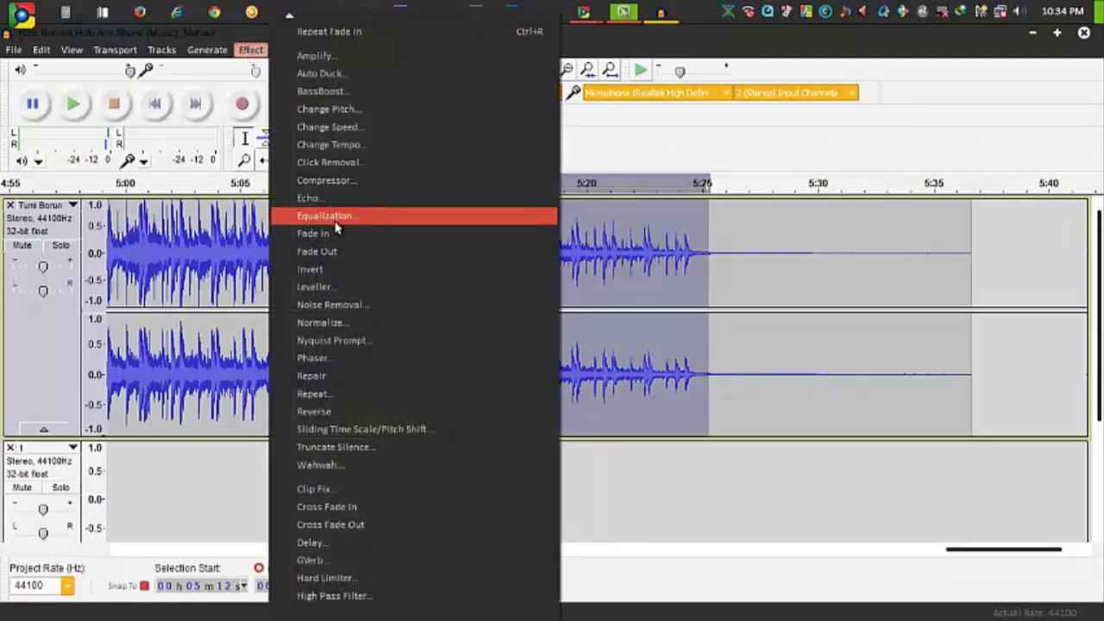
left_click(341, 251)
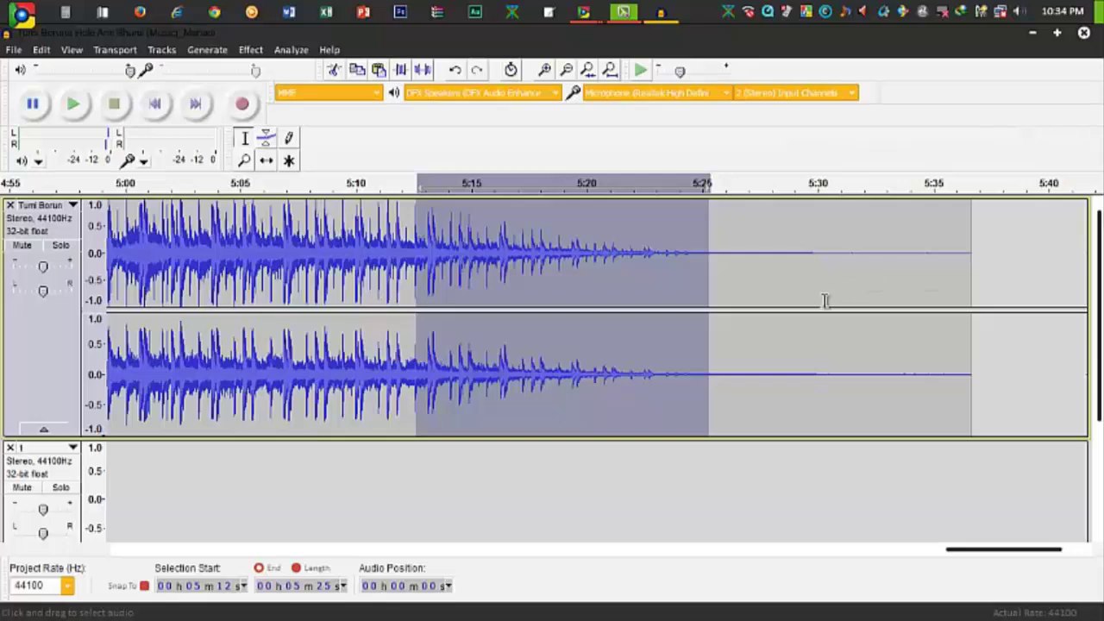
key("ctrl+z")
left_click(552, 285)
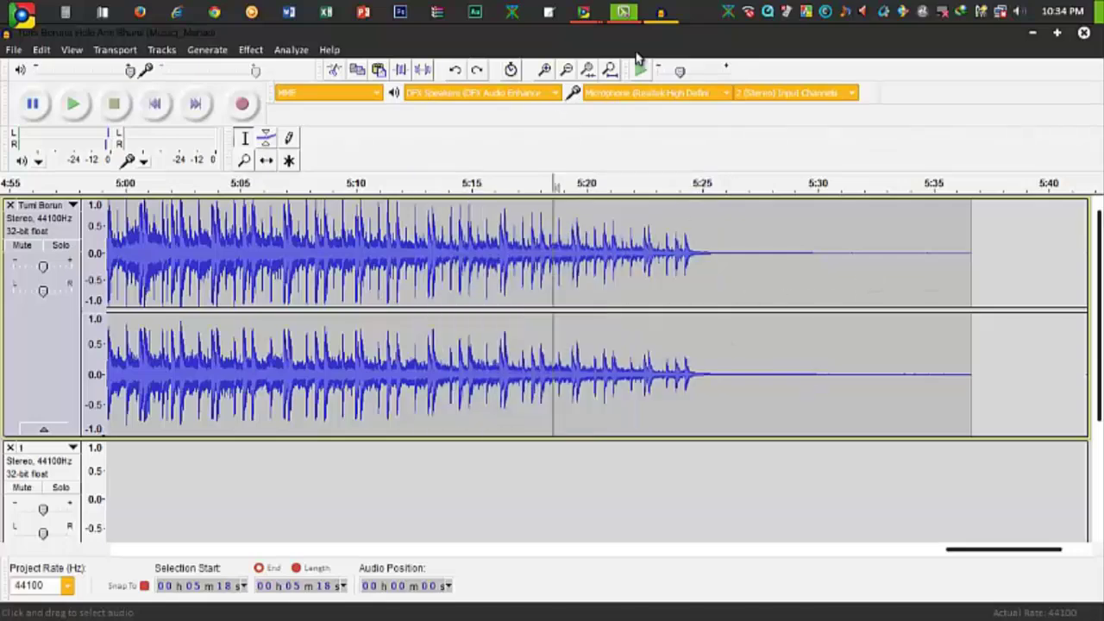
View the full length of the karaoke and voice tracks, and look through the available effects
left_click(569, 71)
left_click(568, 71)
left_click(568, 70)
left_click(568, 71)
left_click(226, 413)
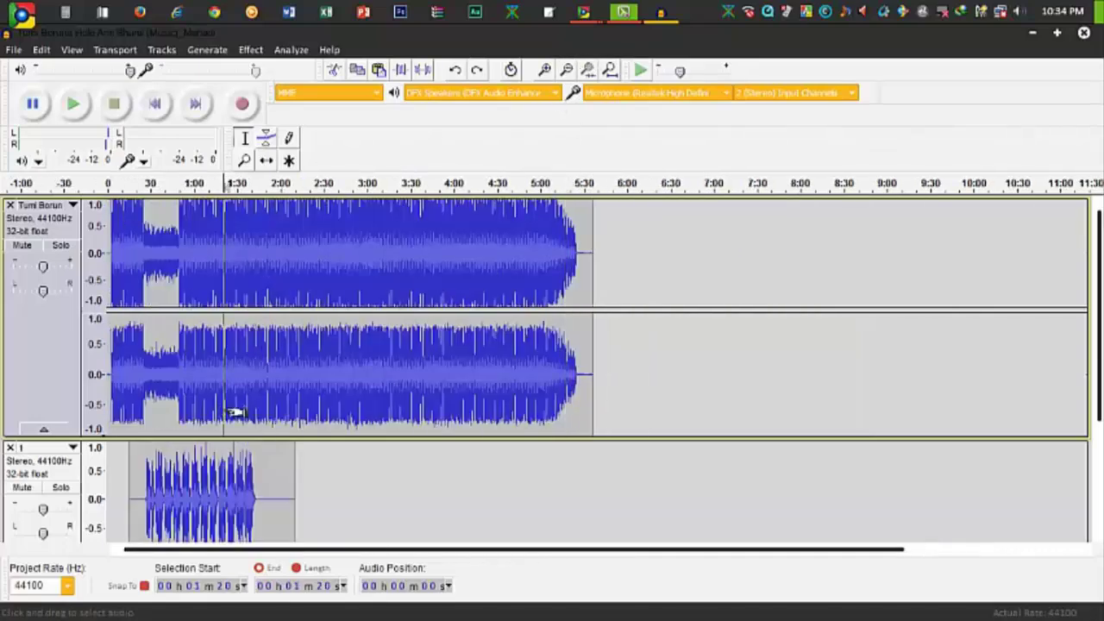
left_click(251, 50)
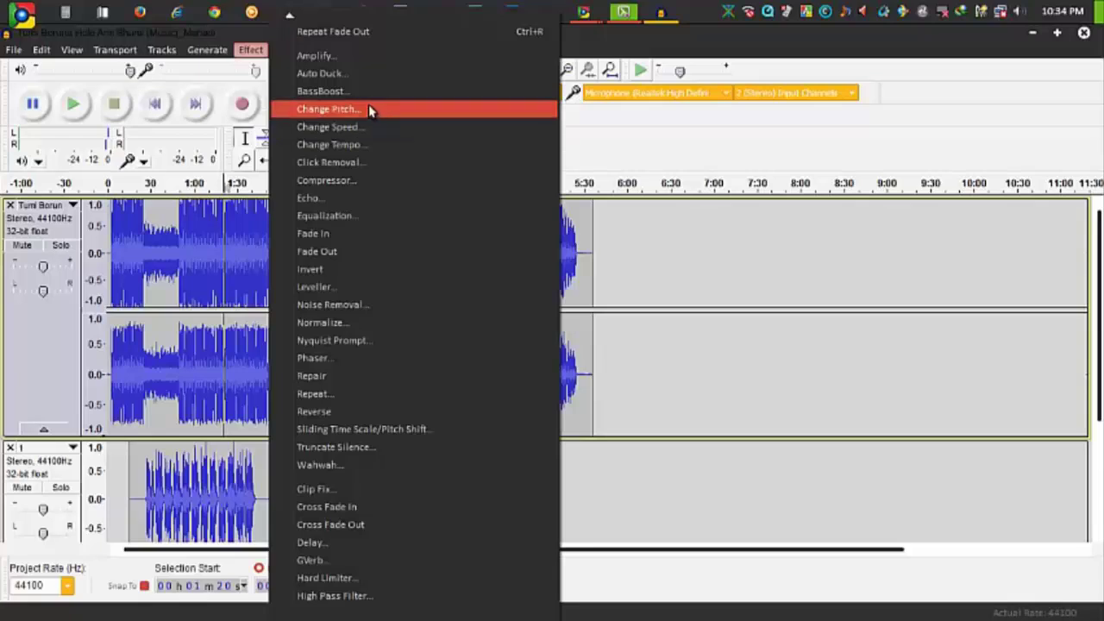
left_click(147, 465)
scroll(146, 457, "down", 4)
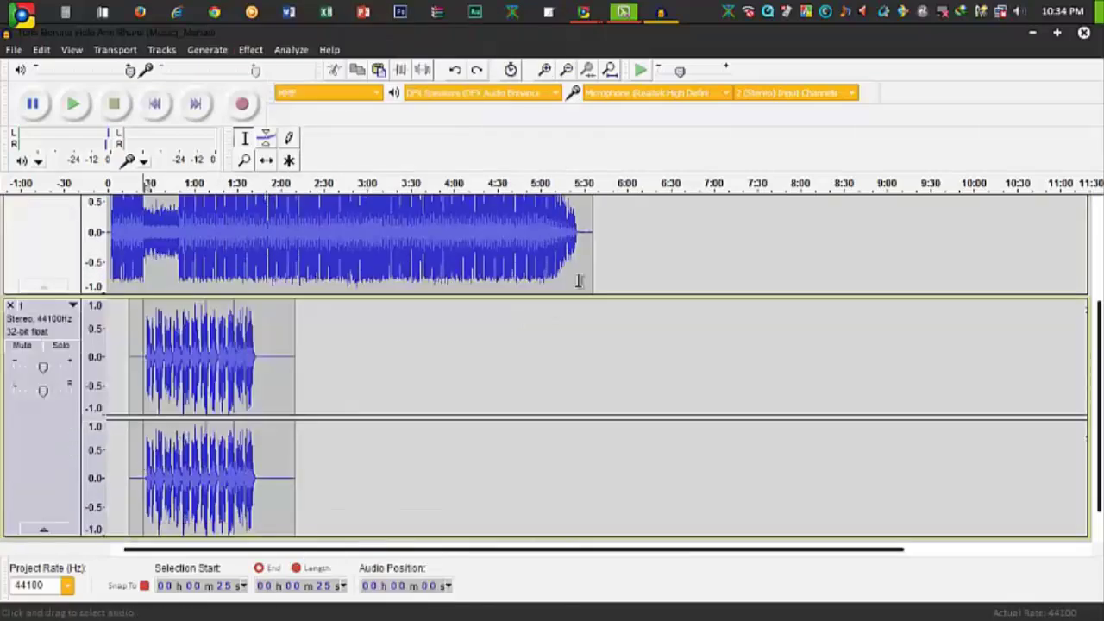
Select the first vocal phrase from about 27 to 30 seconds and look through the available effects
left_click(545, 71)
left_click(546, 72)
left_click(546, 72)
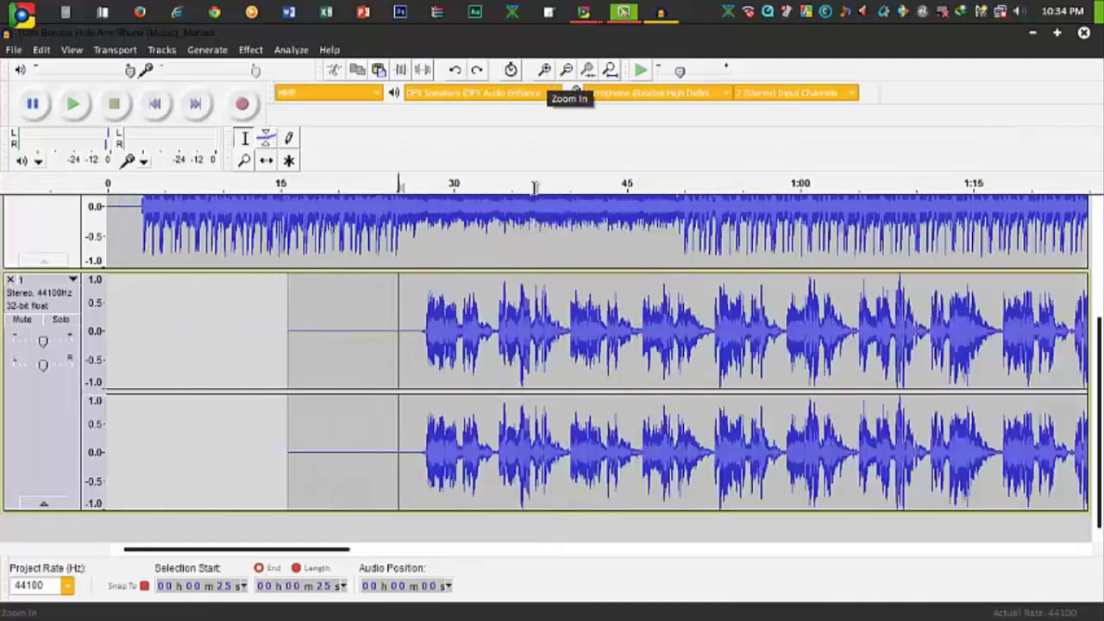
left_click_drag(425, 329, 458, 329)
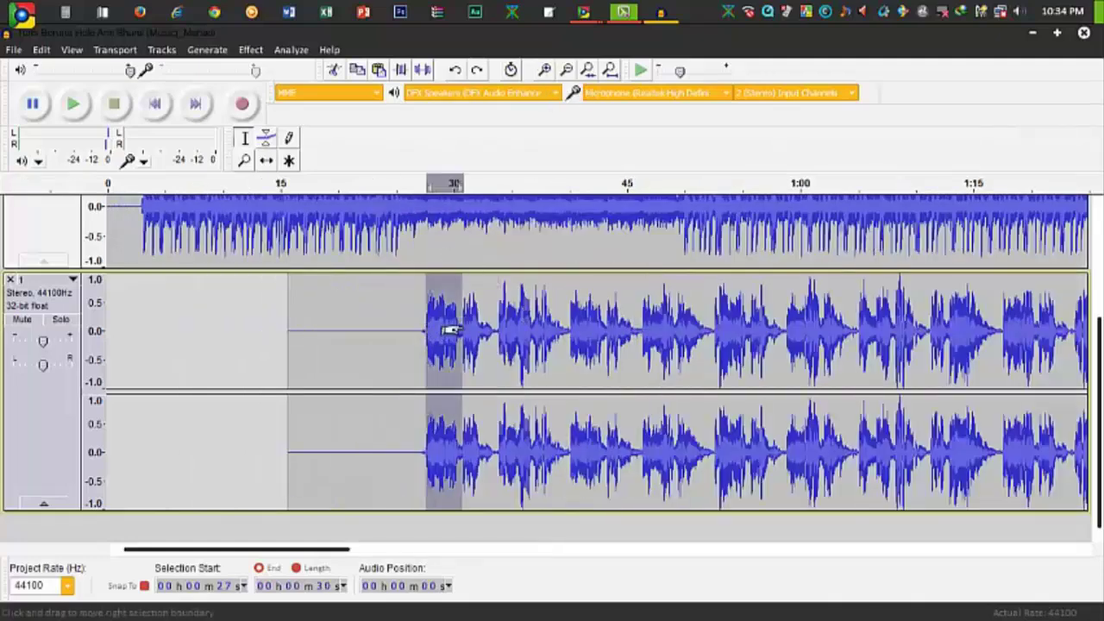
left_click(250, 49)
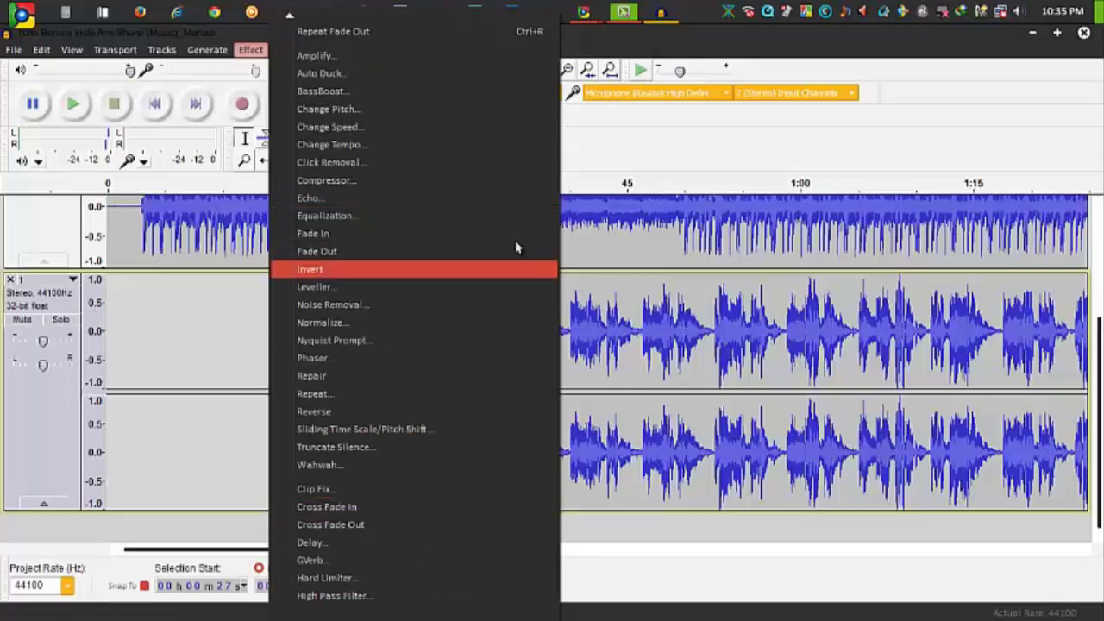
left_click(687, 362)
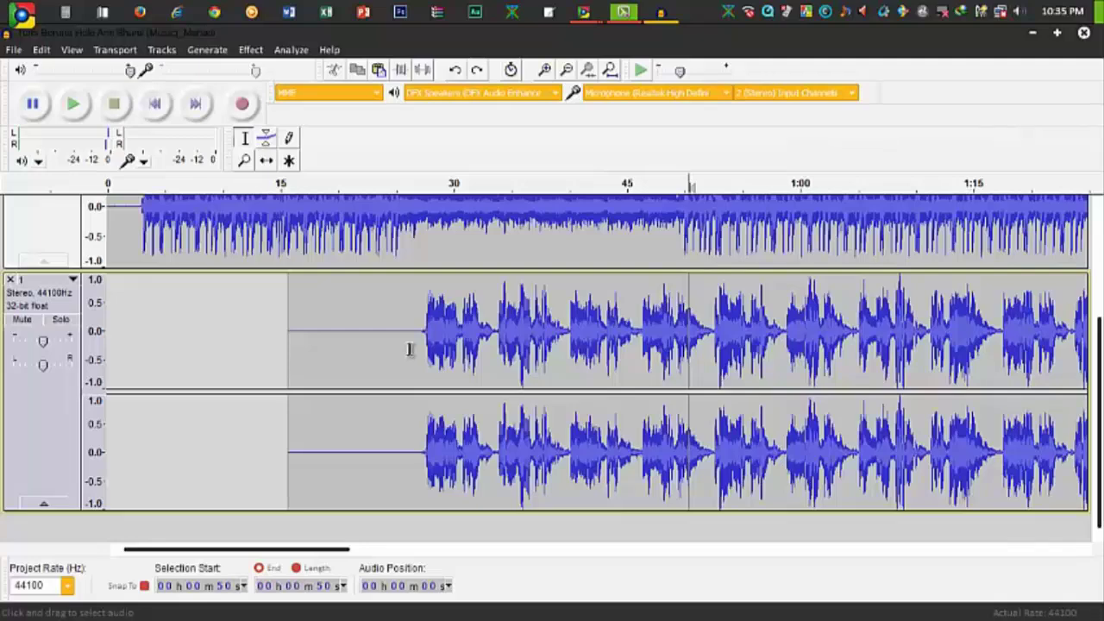
Compare the start of the vocals with the karaoke track above, and look through the effects list again
scroll(416, 335, "up", 2)
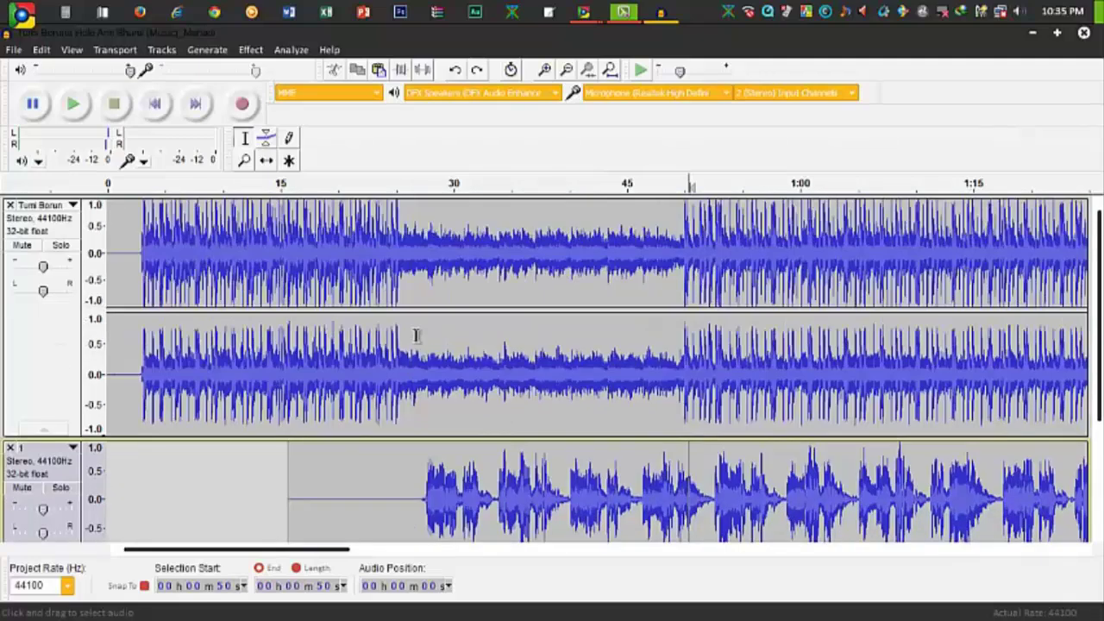
scroll(416, 335, "down", 3)
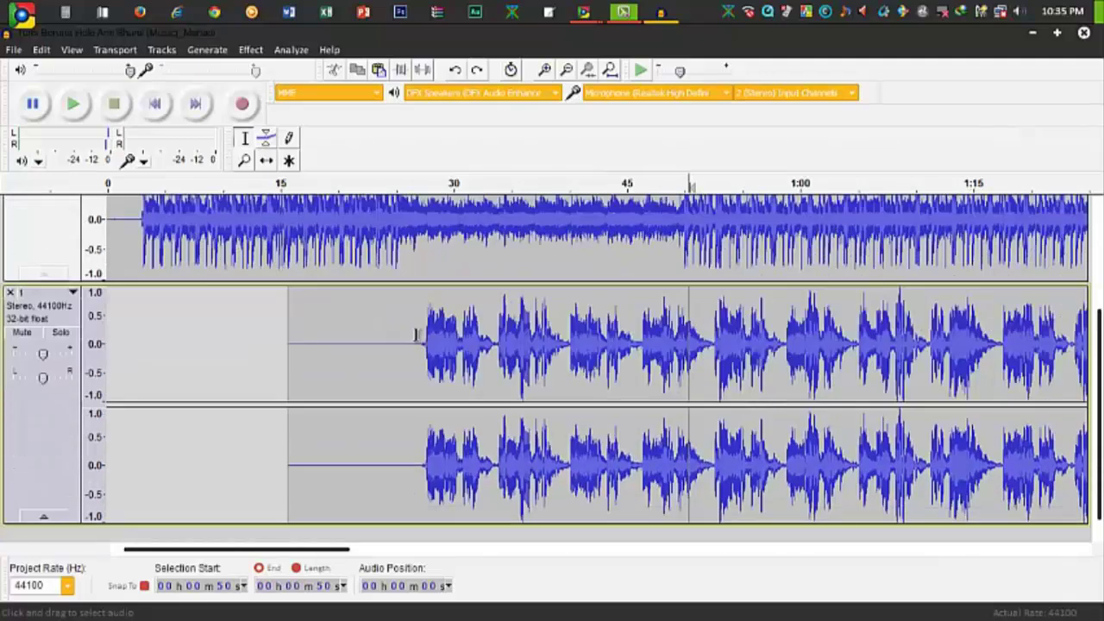
left_click(411, 345)
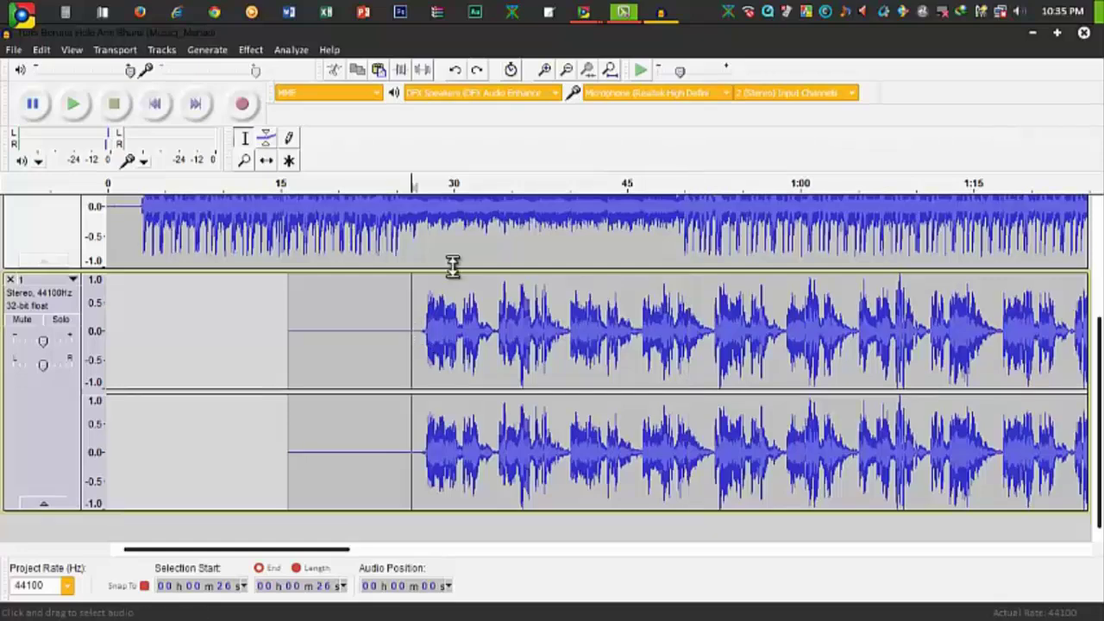
scroll(548, 260, "up", 2)
scroll(548, 260, "down", 2)
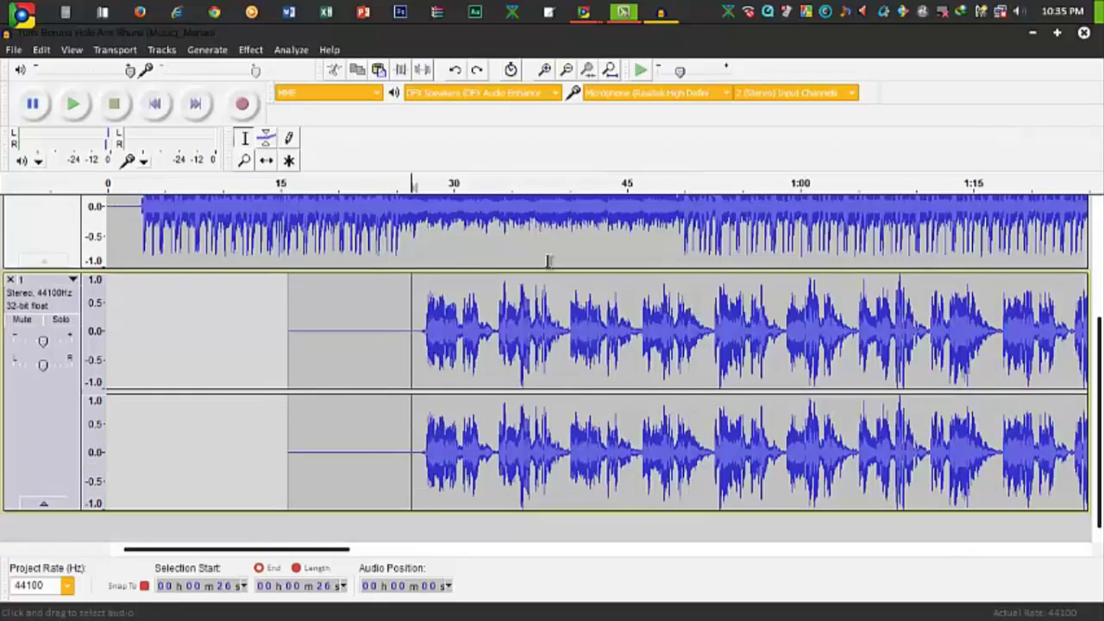
left_click(248, 52)
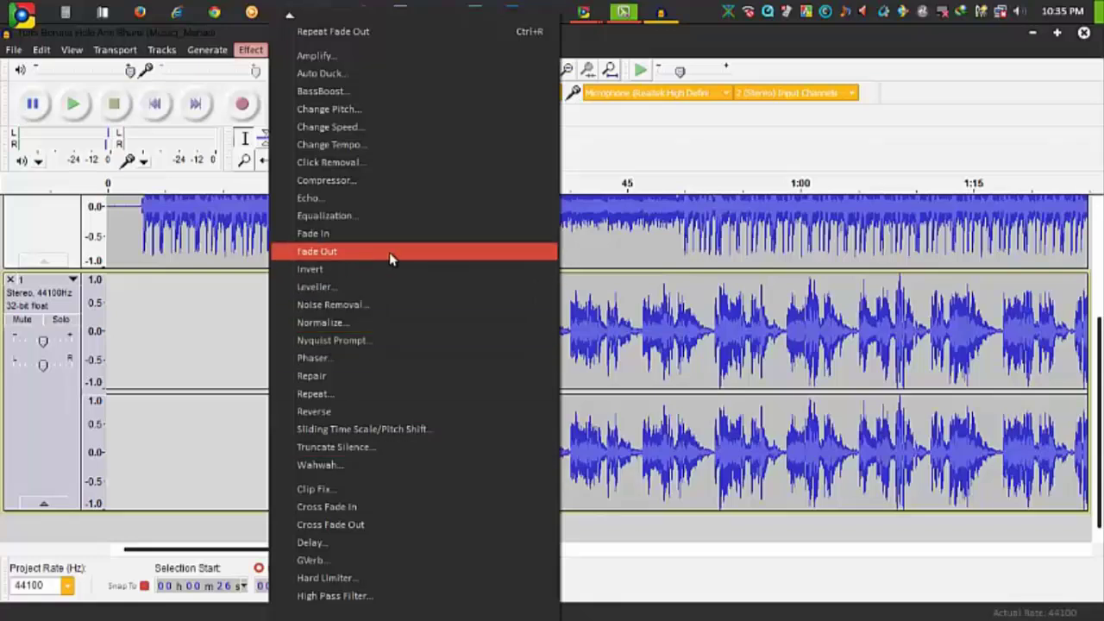
left_click(790, 311)
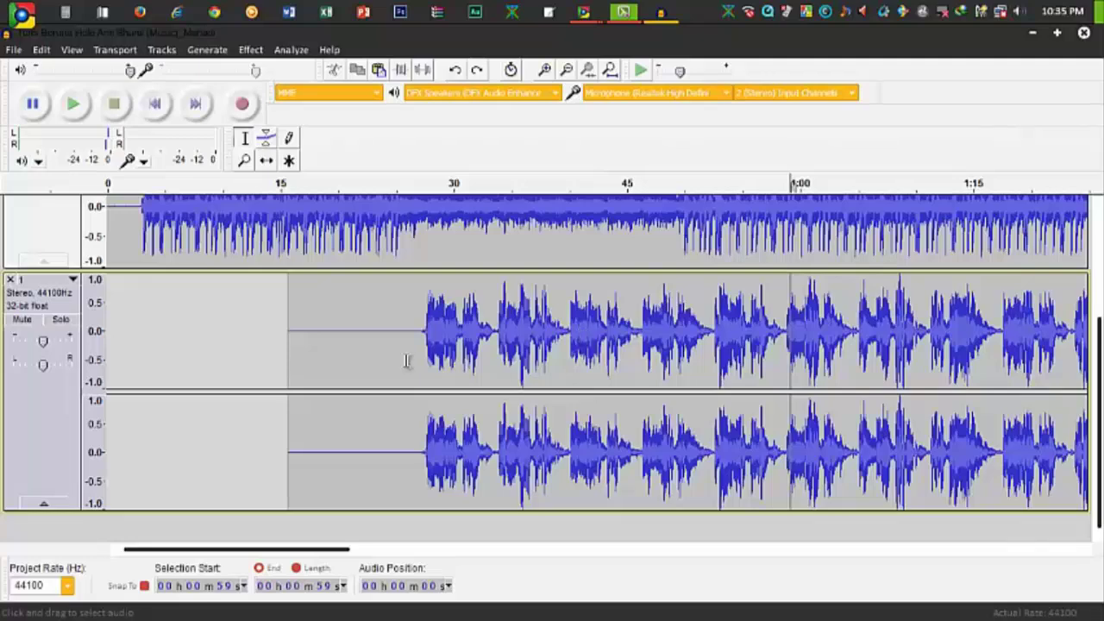
Examine the whole vocal recording against the karaoke track, marking the sung part from about 0:25 to 1:46
scroll(406, 361, "up", 3)
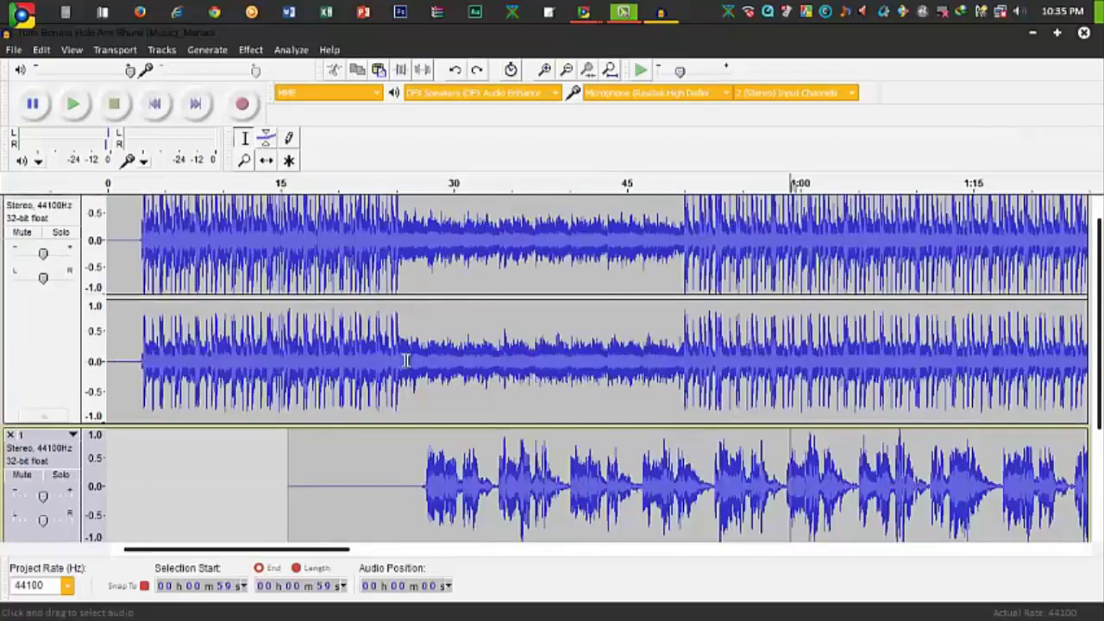
scroll(406, 361, "down", 3)
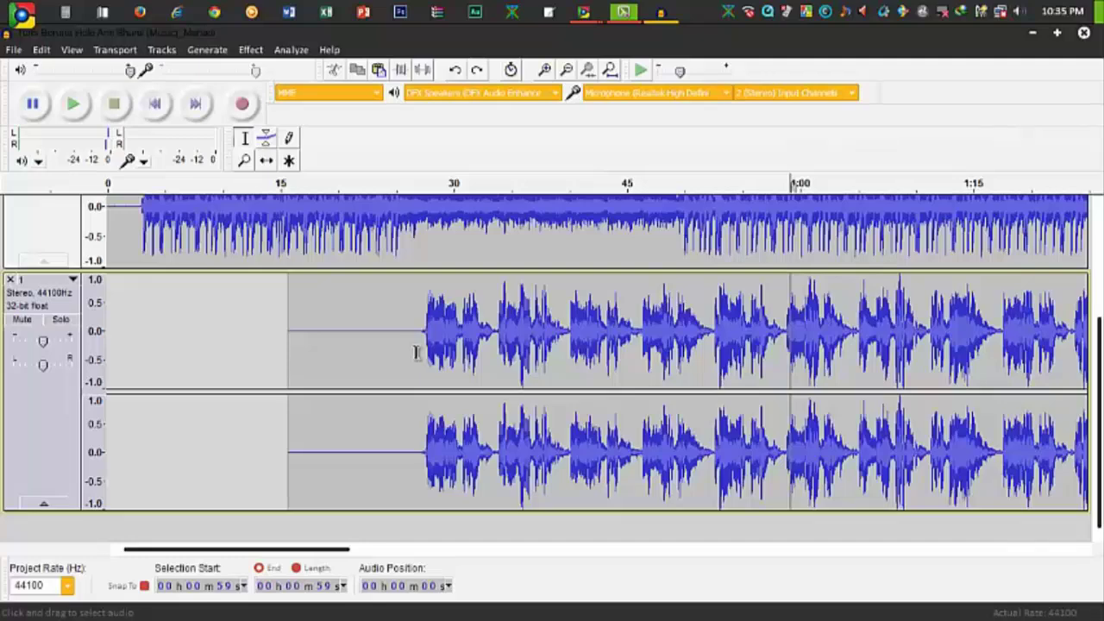
left_click_drag(415, 351, 526, 350)
left_click(578, 349)
left_click(564, 71)
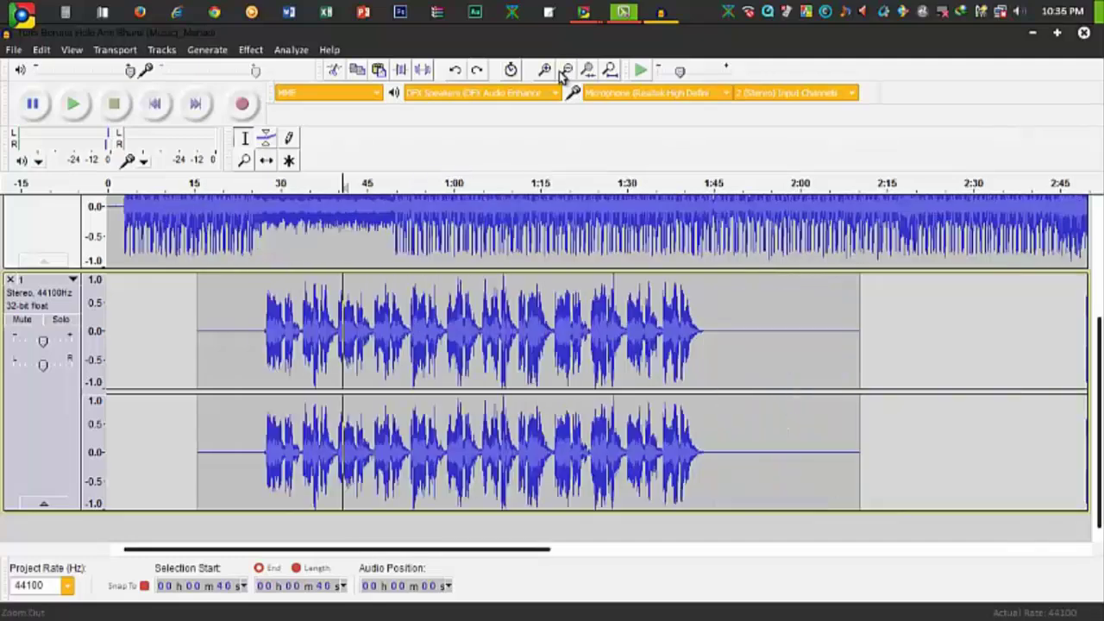
scroll(402, 438, "up", 3)
scroll(402, 438, "down", 3)
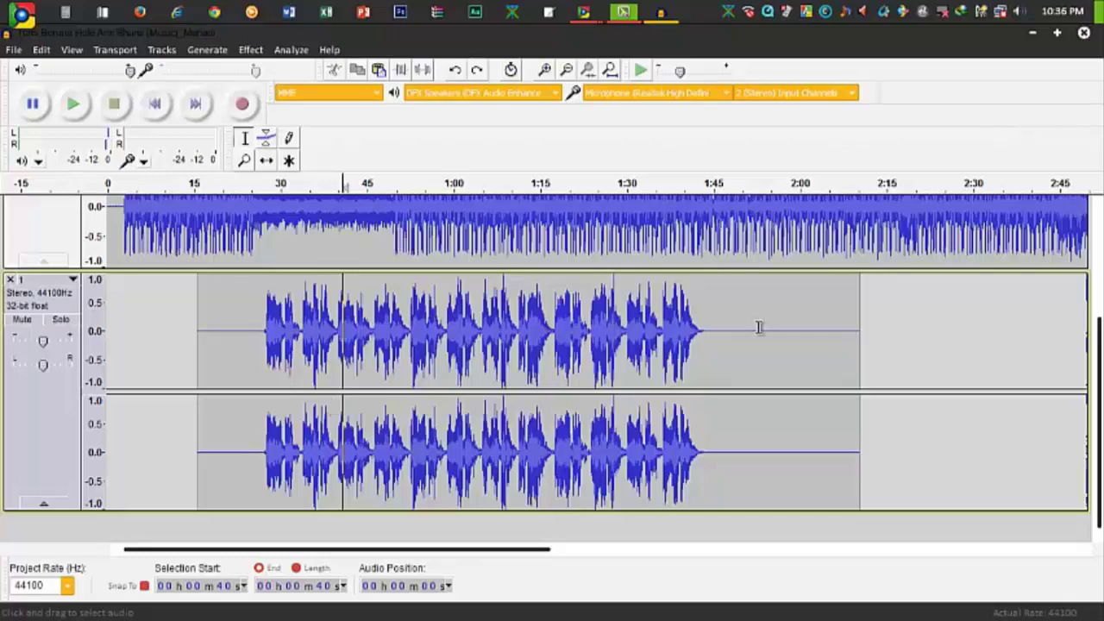
left_click_drag(439, 550, 403, 548)
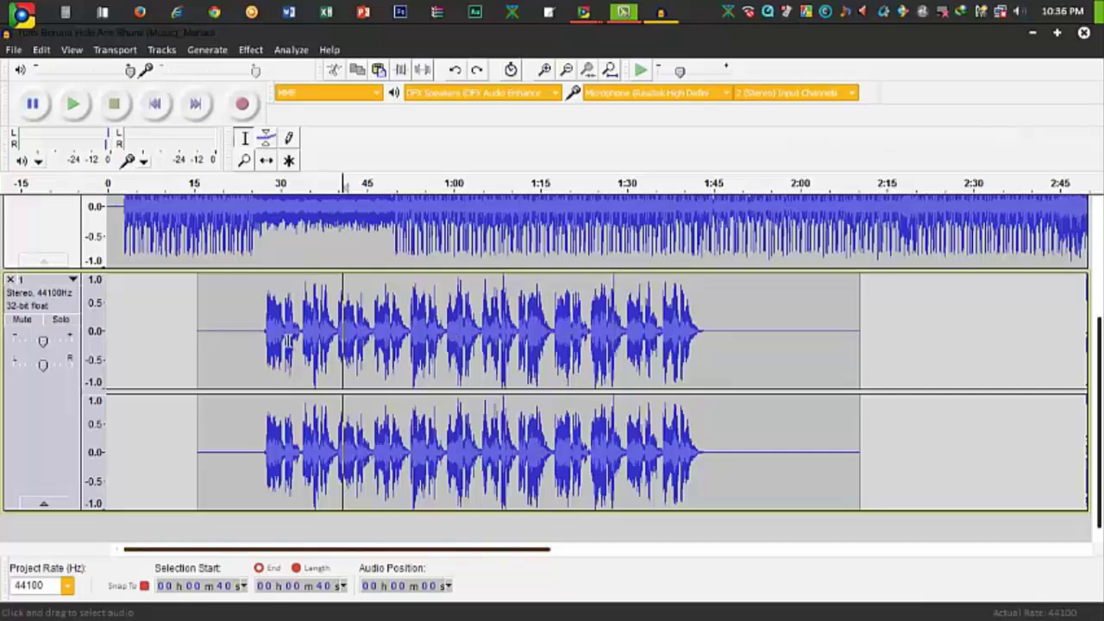
left_click_drag(254, 343, 720, 351)
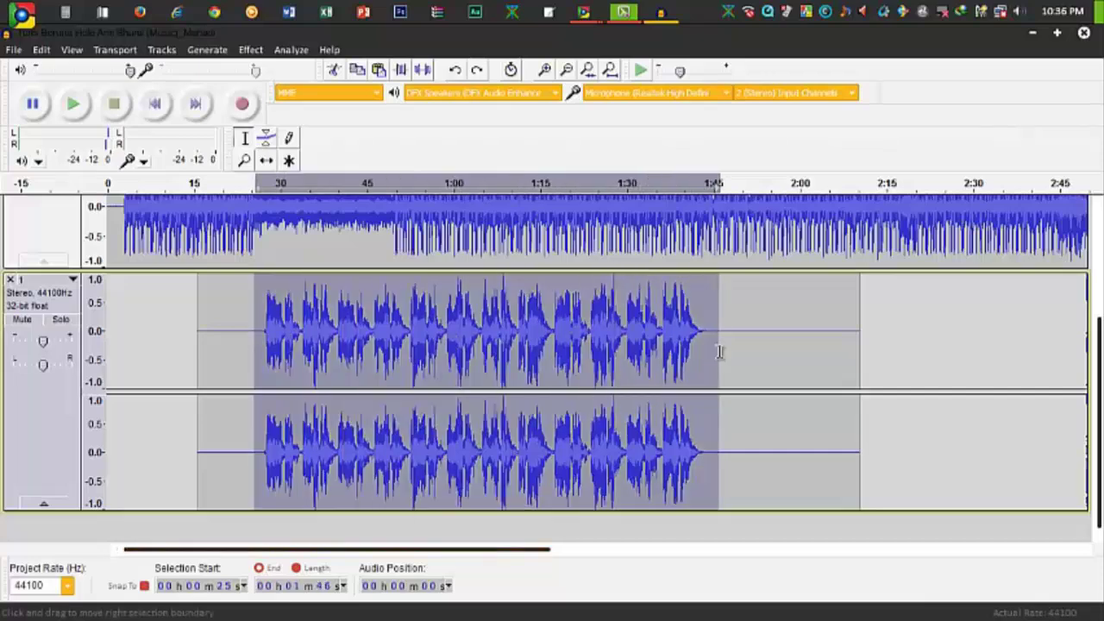
left_click(764, 379)
left_click_drag(520, 555, 556, 551)
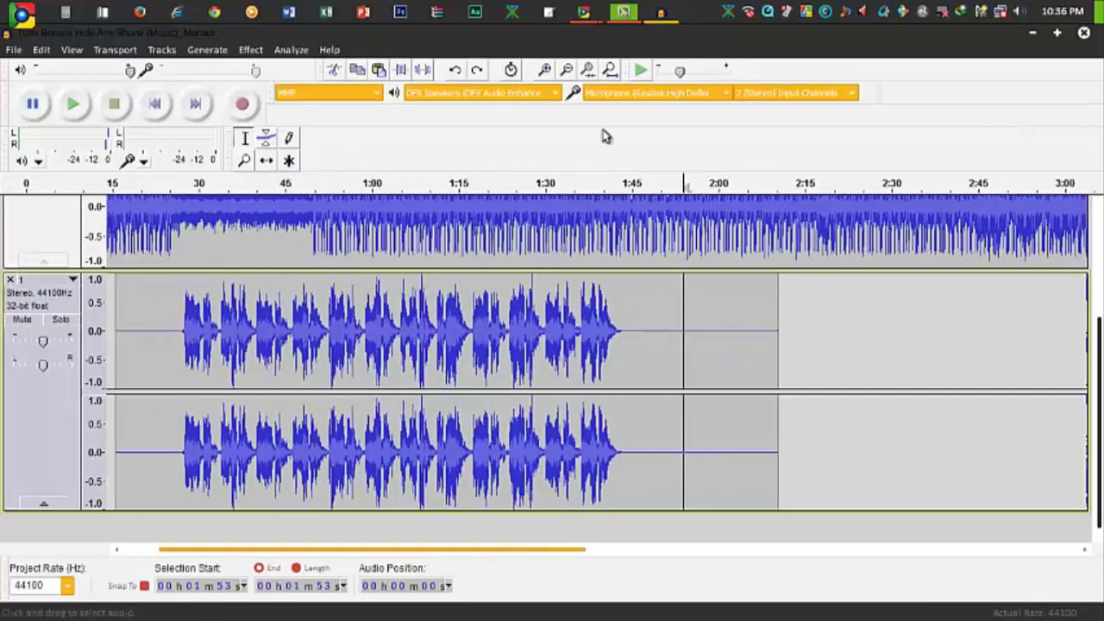
Switch to the file explorer to look over the numbered voice recordings inside Dry Voices, and return to Audacity
mouse_move(583, 12)
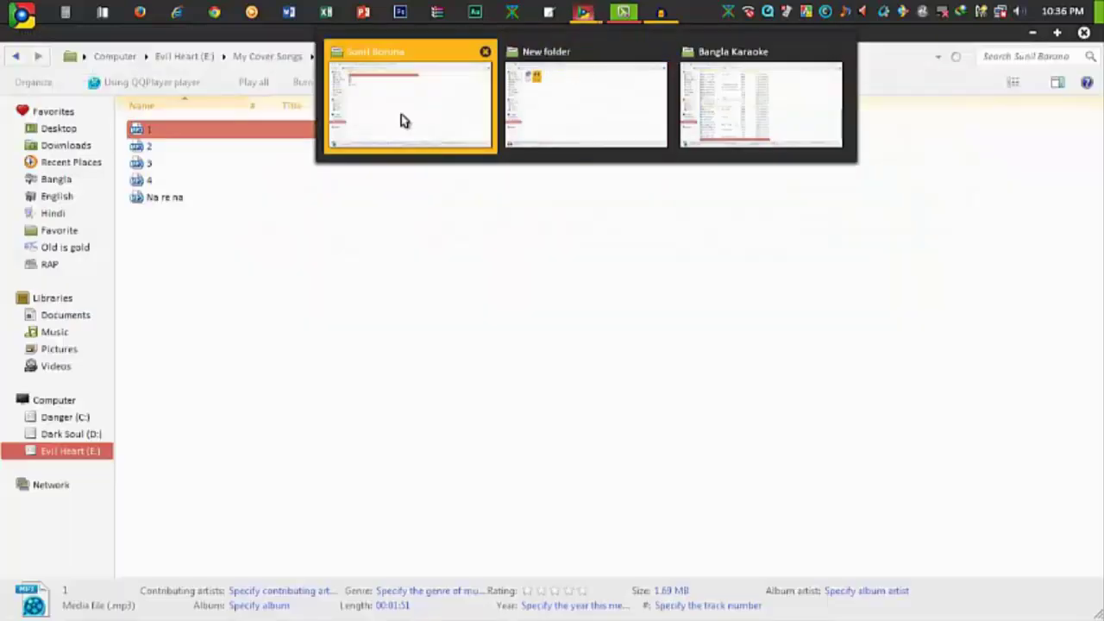
left_click(401, 120)
left_click(178, 164)
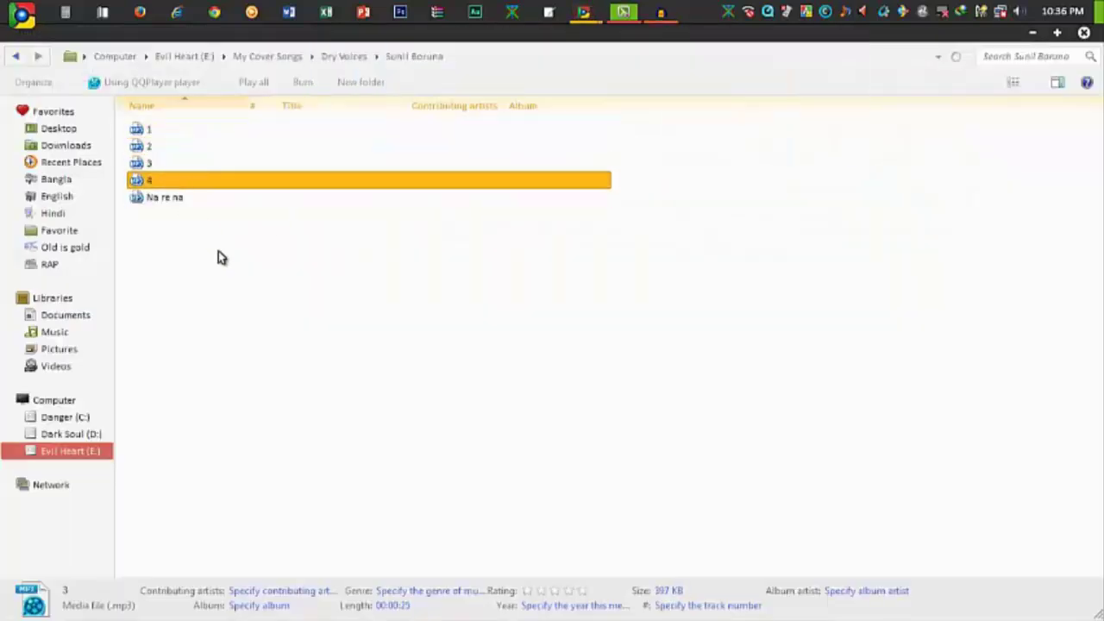
left_click_drag(218, 256, 185, 152)
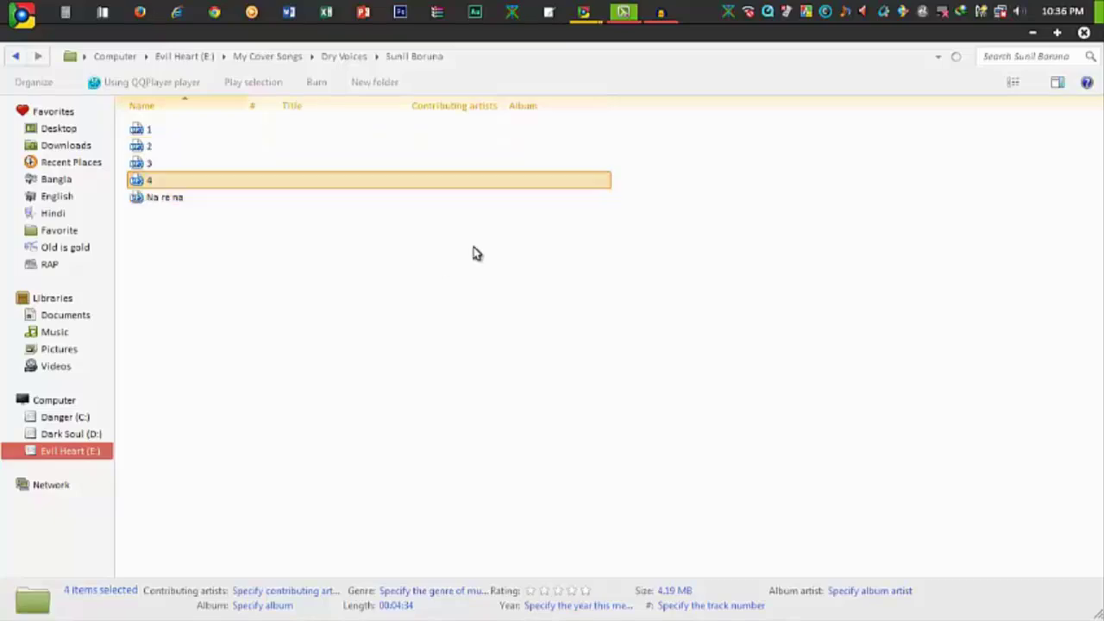
left_click(661, 12)
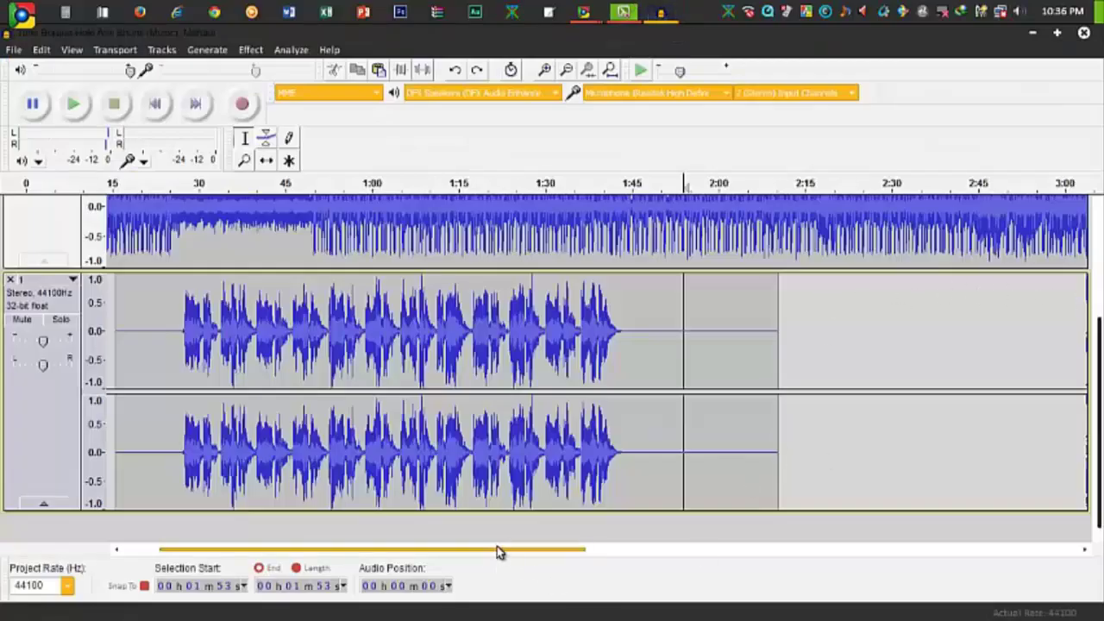
Split the stereo voice track into separate left and right channel tracks
left_click_drag(498, 549, 382, 550)
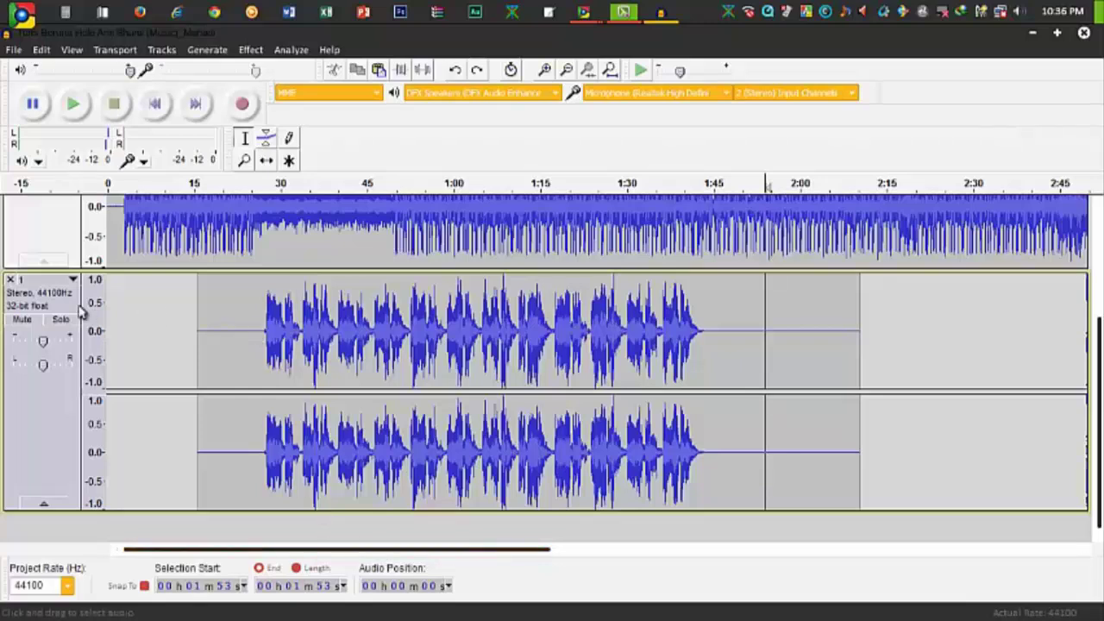
left_click(55, 282)
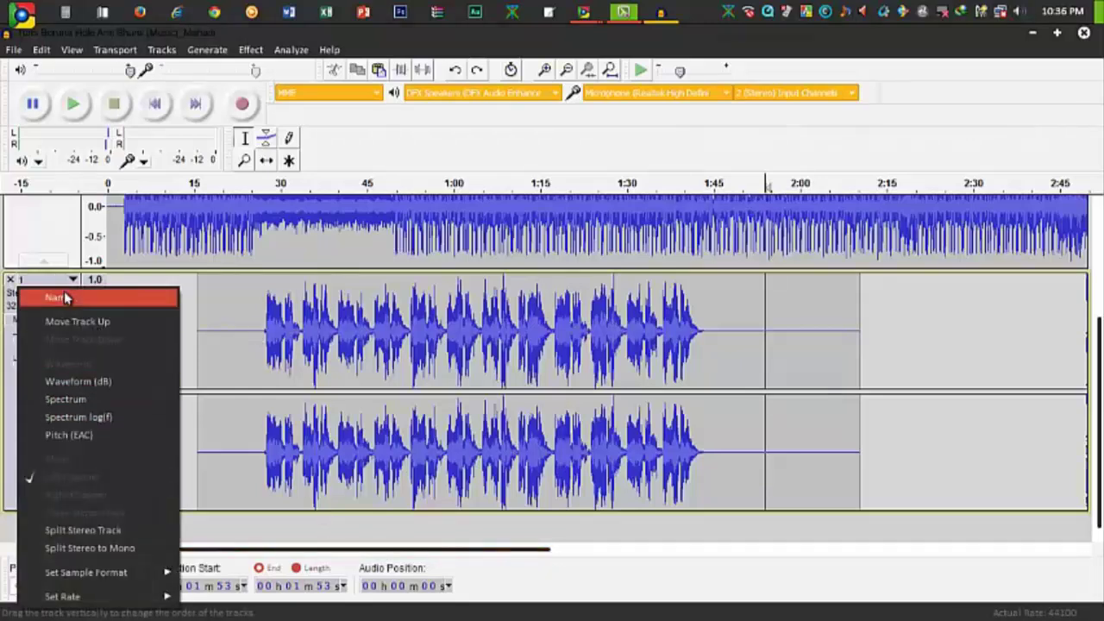
left_click(37, 283)
left_click(23, 282)
left_click(188, 297)
left_click(65, 280)
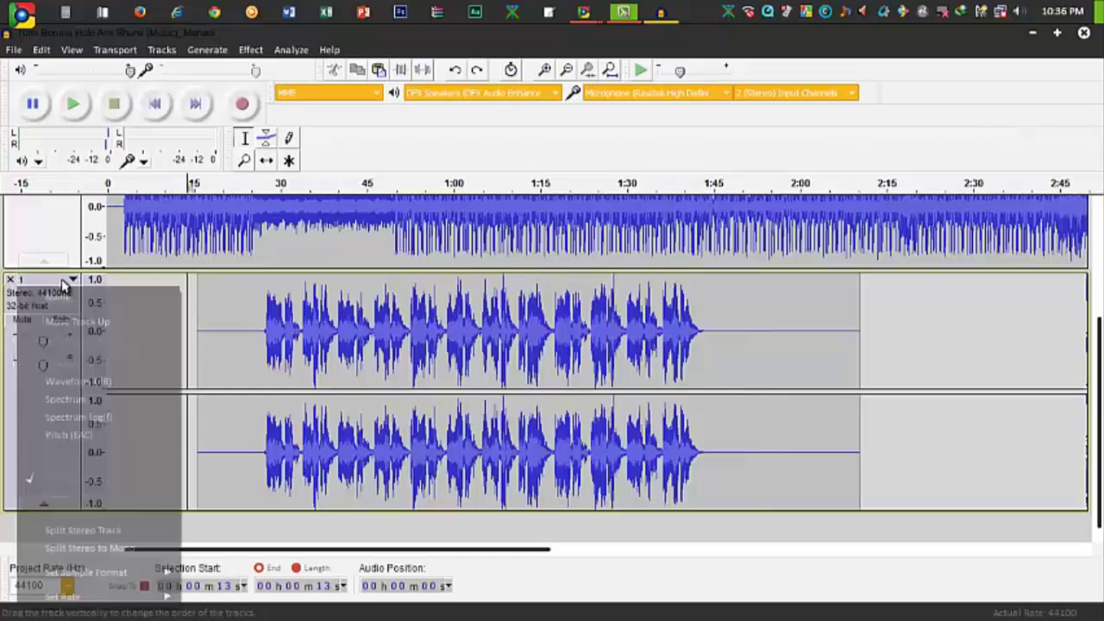
left_click(142, 531)
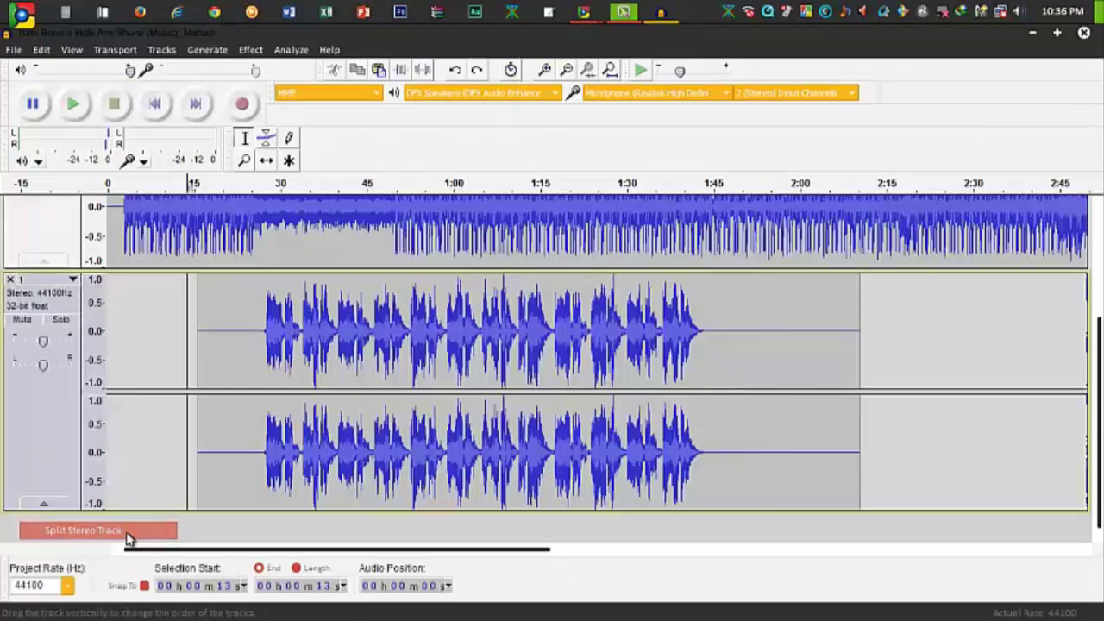
left_click(234, 335)
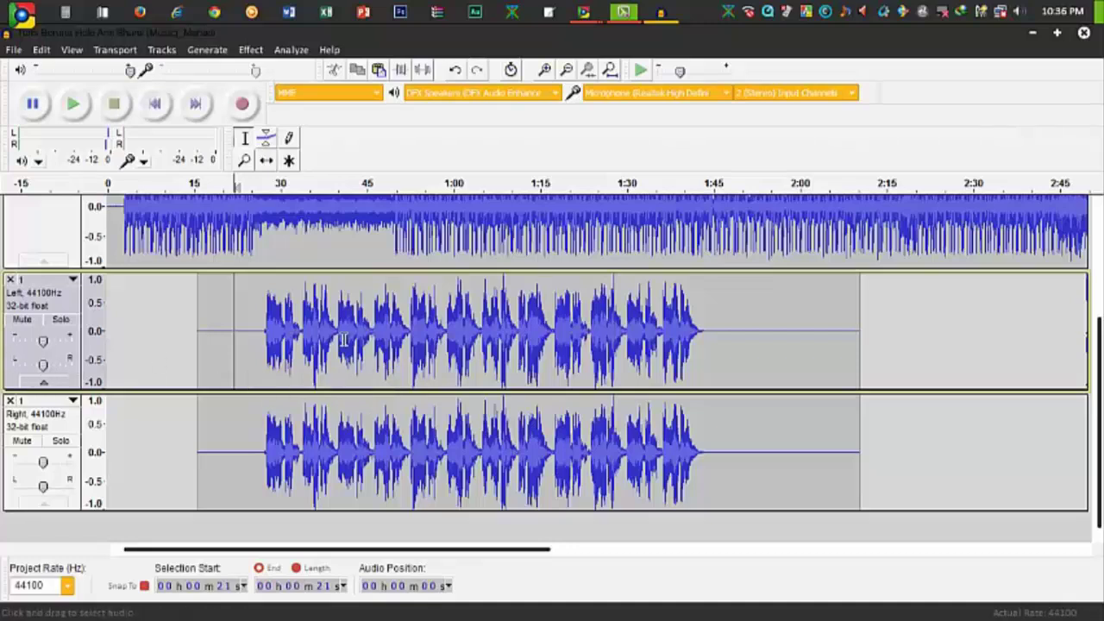
Pan the voice's right-channel track 100% left and its left-channel track 100% right, and play a passage from about 24 seconds
left_click(545, 70)
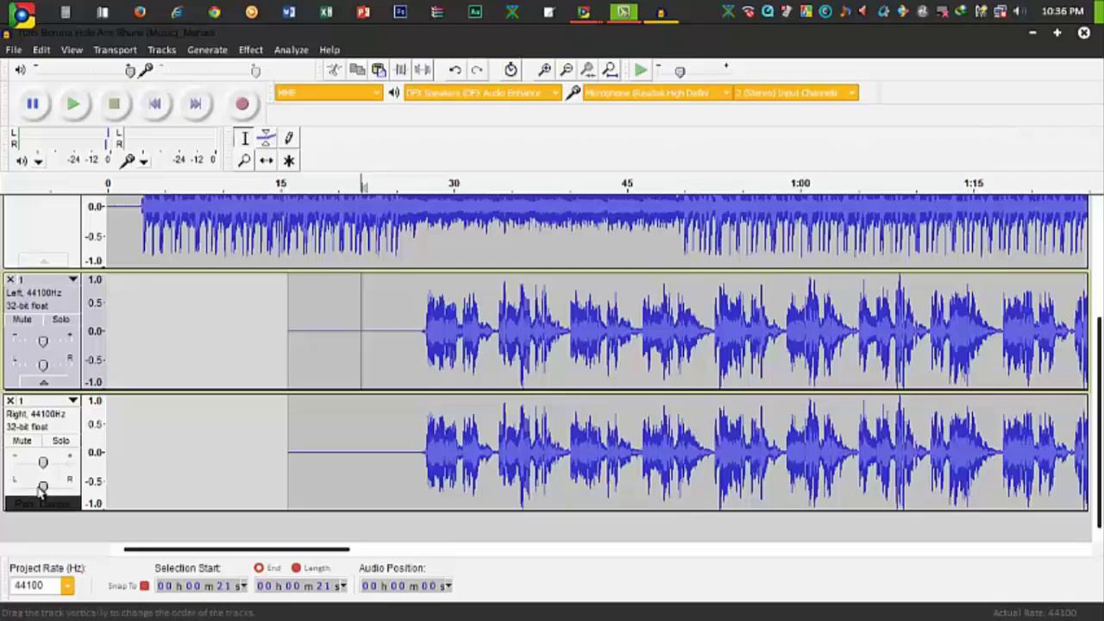
left_click_drag(43, 487, 13, 486)
left_click_drag(43, 366, 119, 376)
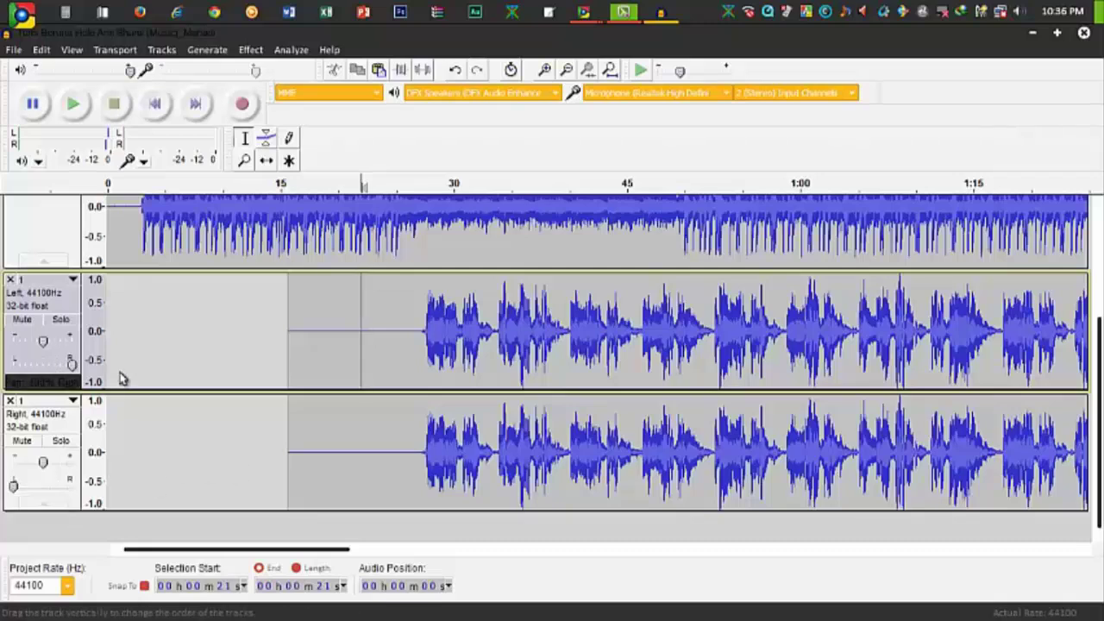
left_click(392, 349)
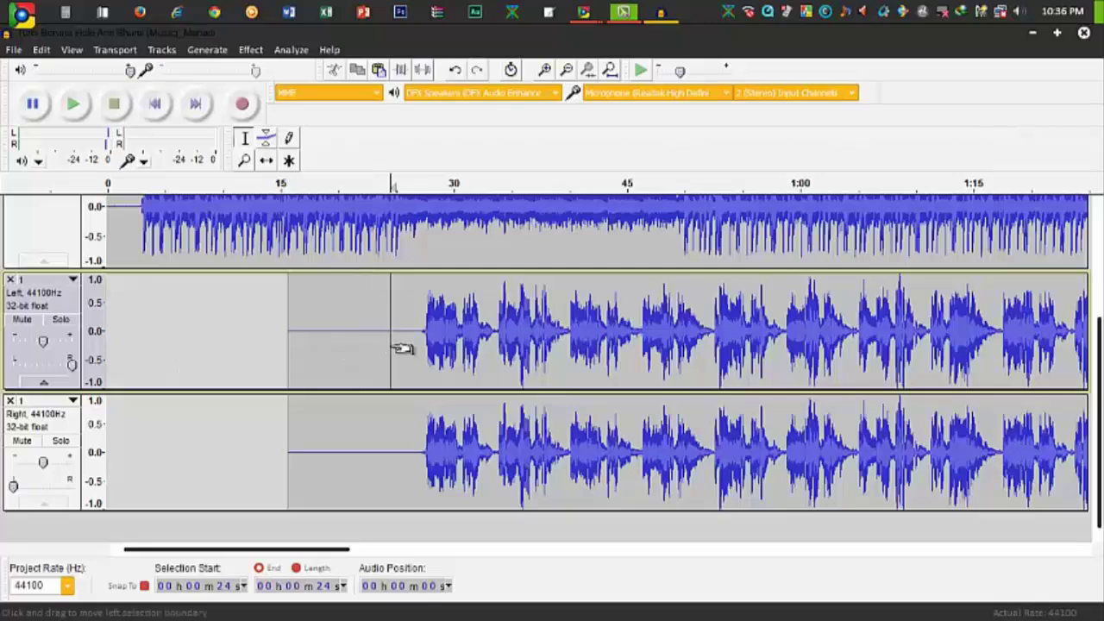
key("space")
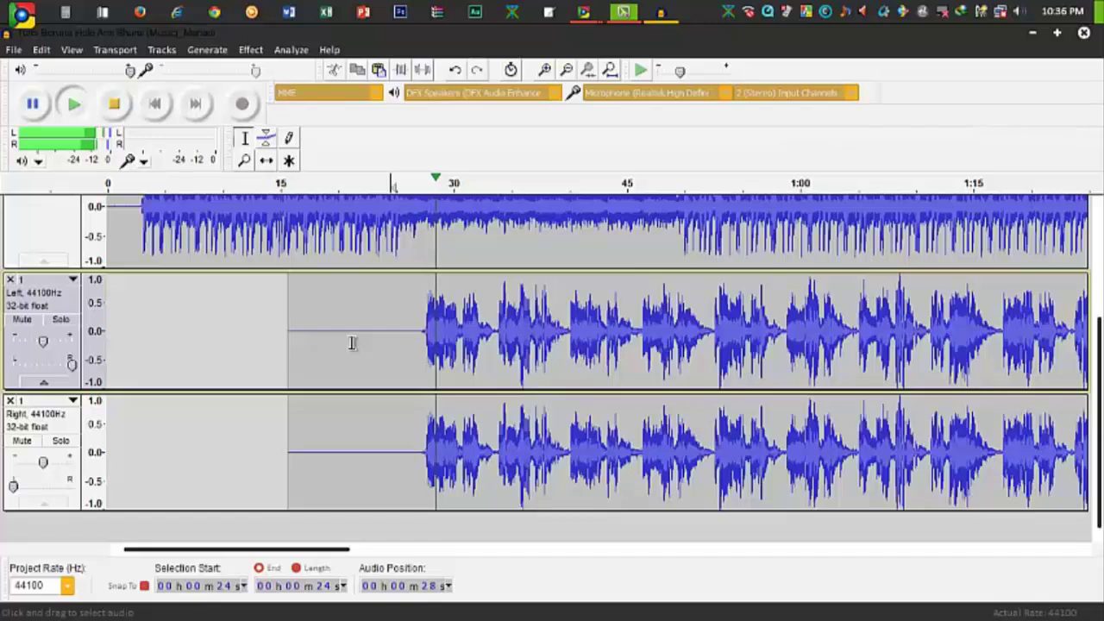
key("space")
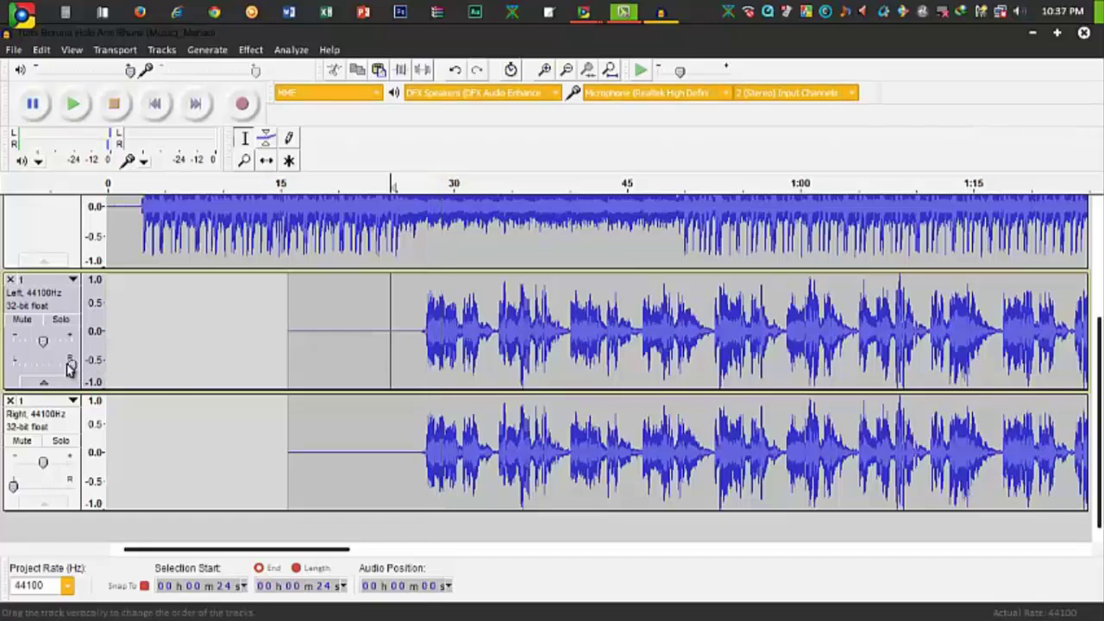
Swap the panning to left channel 100% left and right channel 100% right, and play from about 24 seconds
left_click_drag(69, 367, 10, 367)
left_click_drag(15, 486, 153, 492)
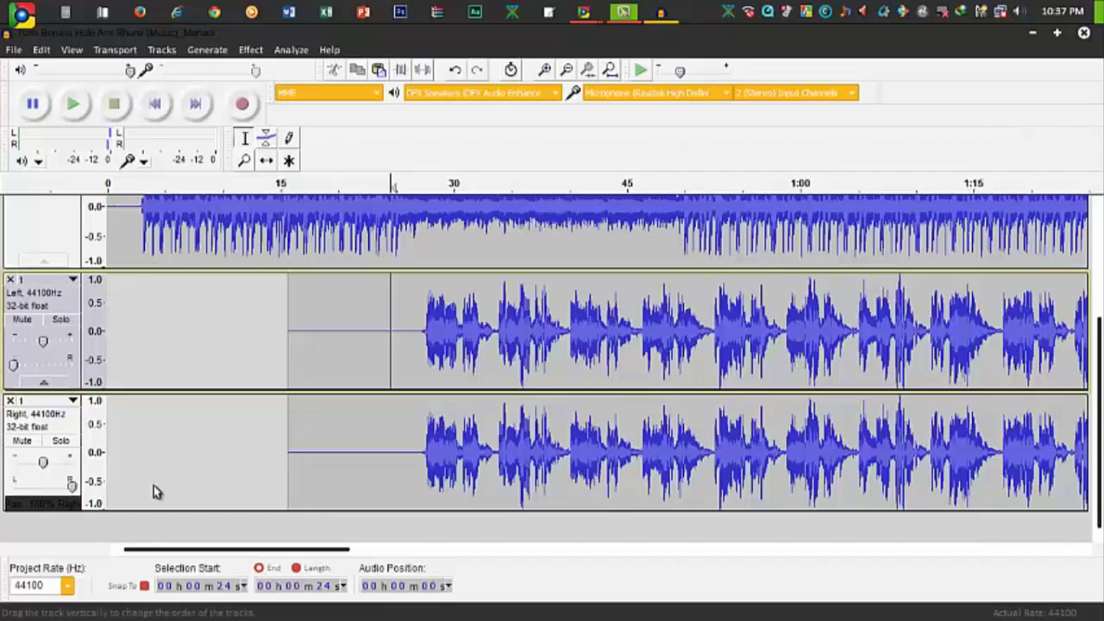
key("space")
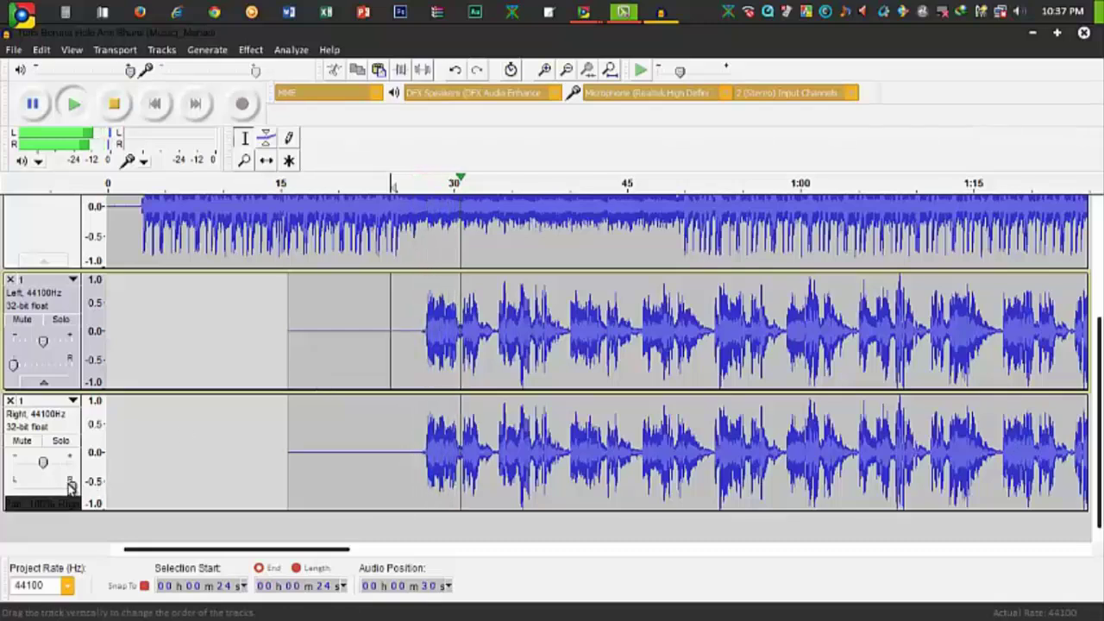
Compare pannings during playback: both voice channels 100% left, and the right channel 100% right with the left channel slightly right of centre; stop playback
left_click_drag(69, 485, 4, 487)
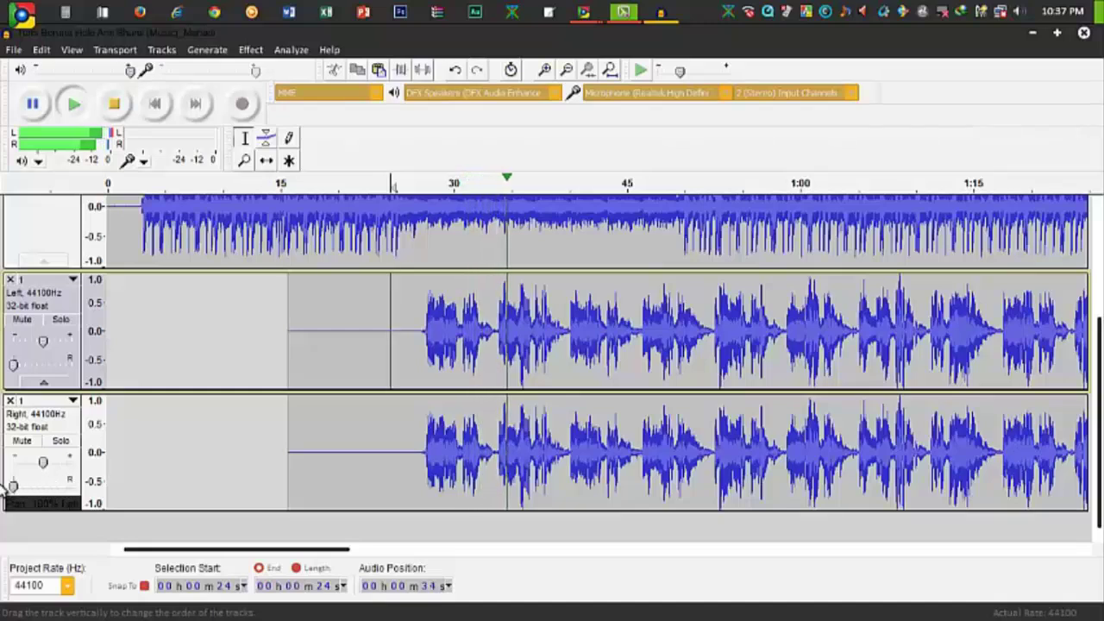
mouse_move(14, 365)
left_mouse_down()
mouse_move(71, 365)
mouse_move(12, 369)
left_mouse_up()
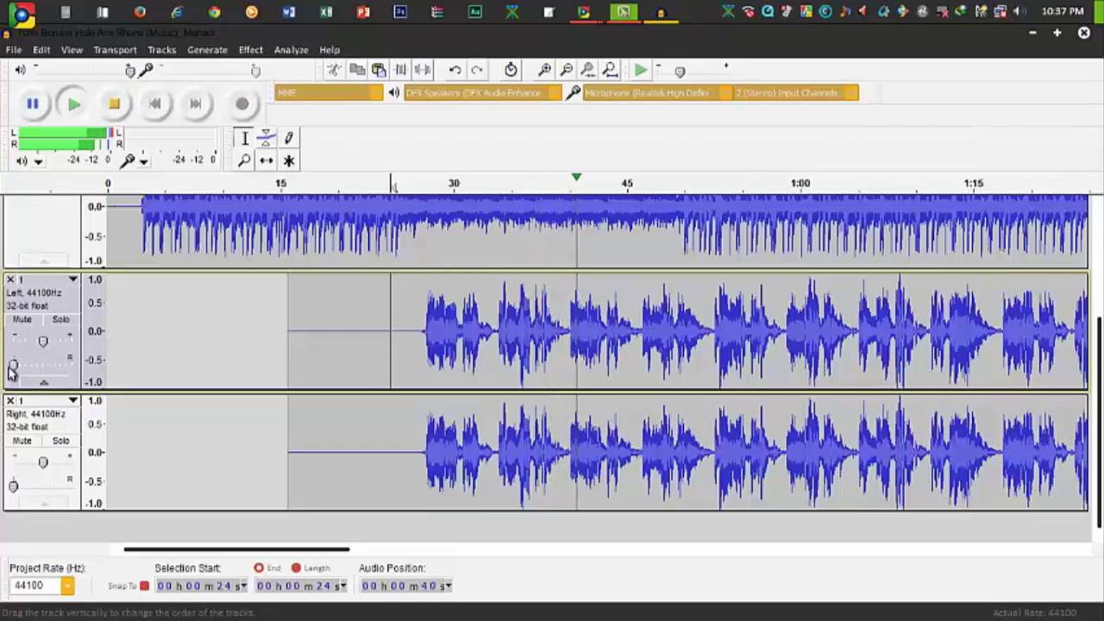
mouse_move(19, 488)
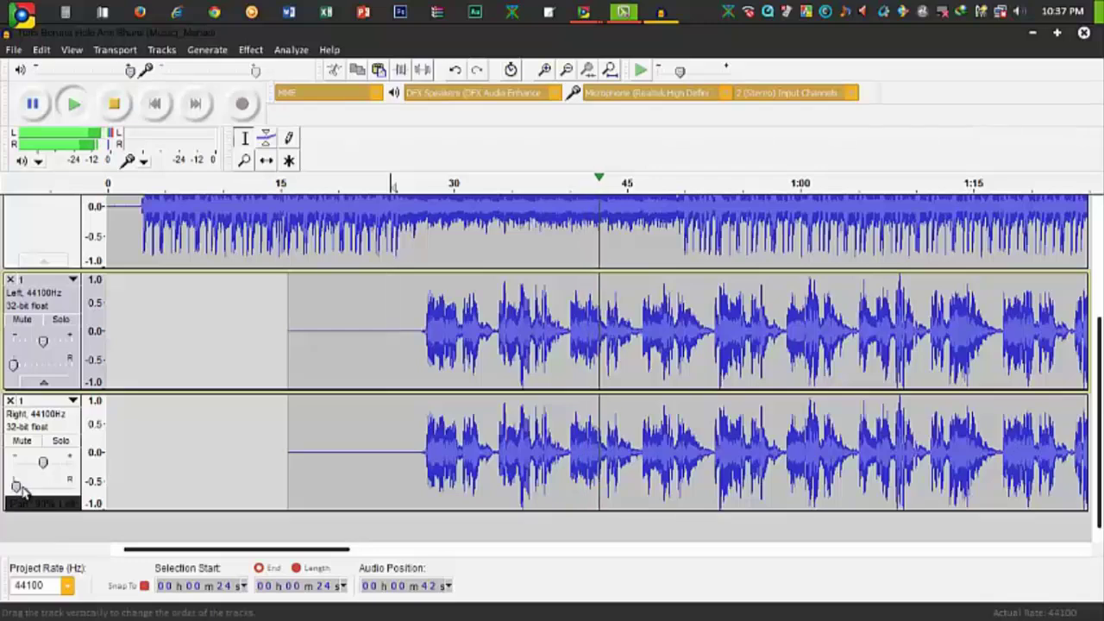
left_click_drag(19, 488, 72, 487)
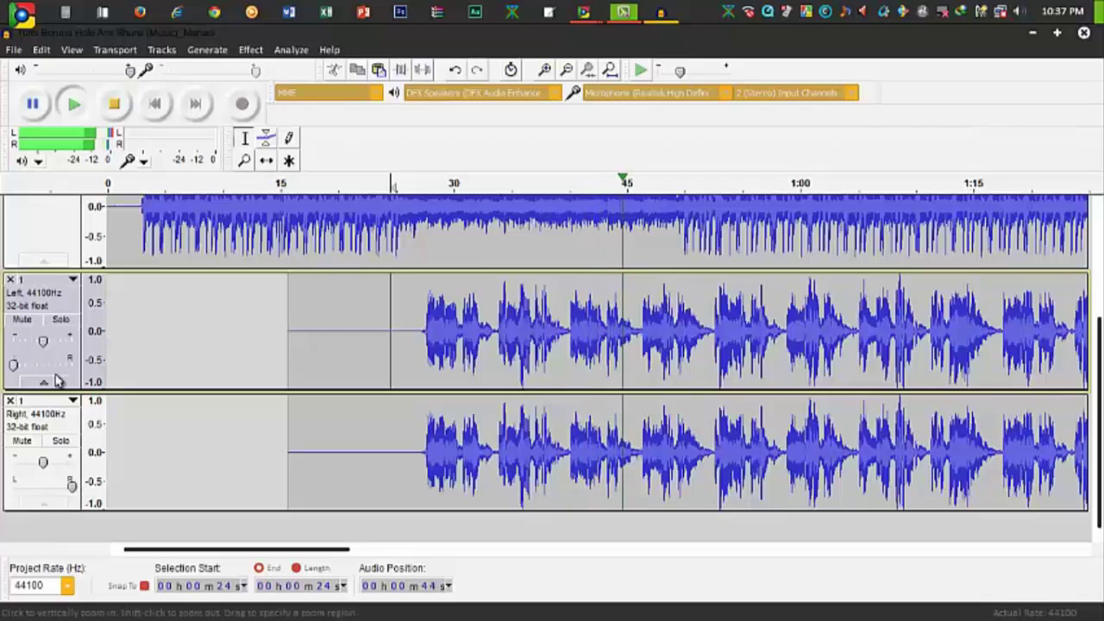
left_click_drag(14, 365, 48, 364)
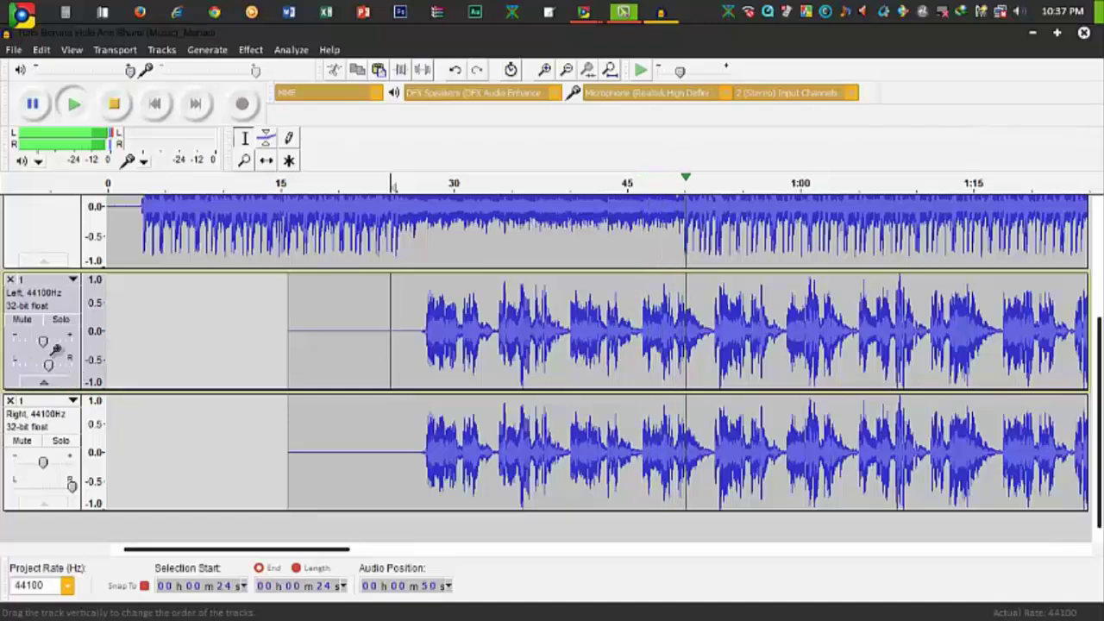
left_click(118, 107)
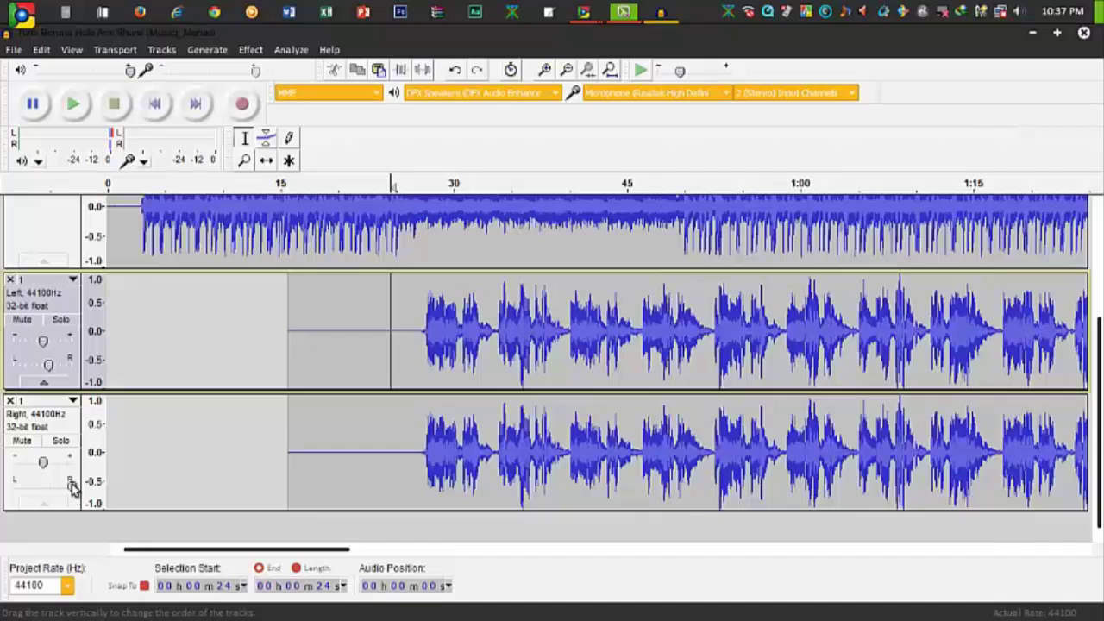
Return the panning of both the right-channel and left-channel voice tracks to centre
mouse_move(70, 485)
left_click_drag(71, 485, 43, 488)
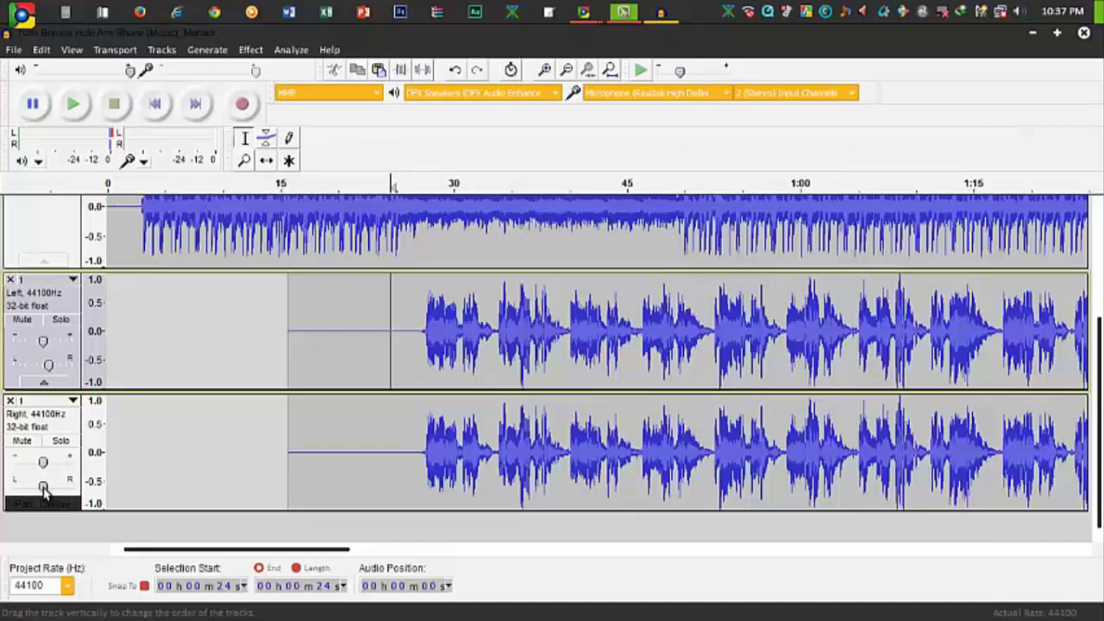
left_click_drag(49, 367, 43, 365)
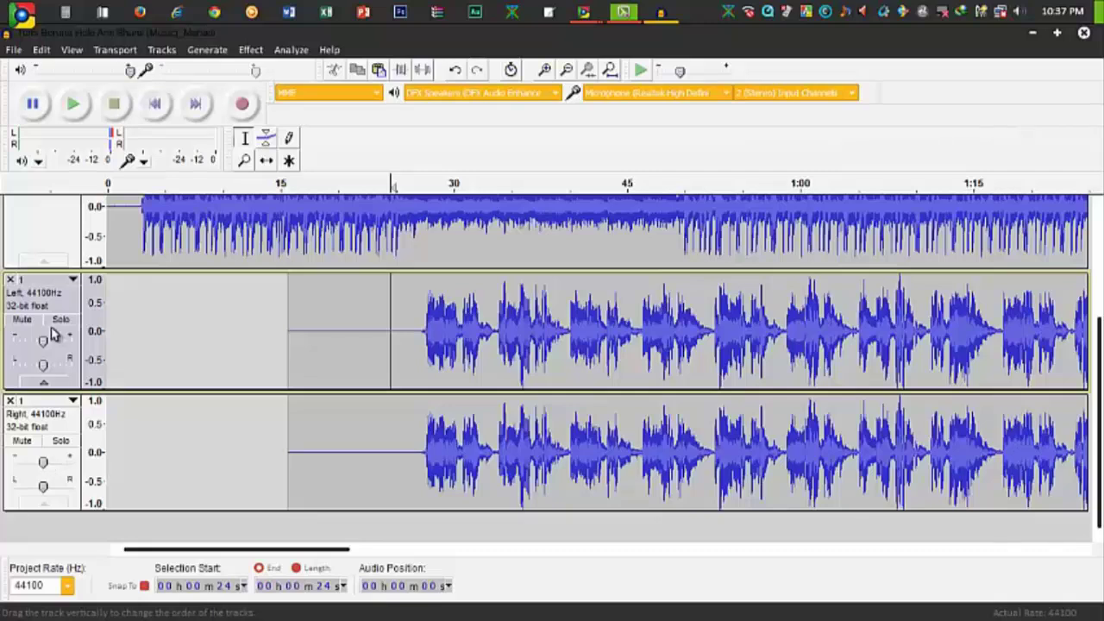
Recombine the voice's separate left and right channel tracks into one stereo track
left_click(60, 281)
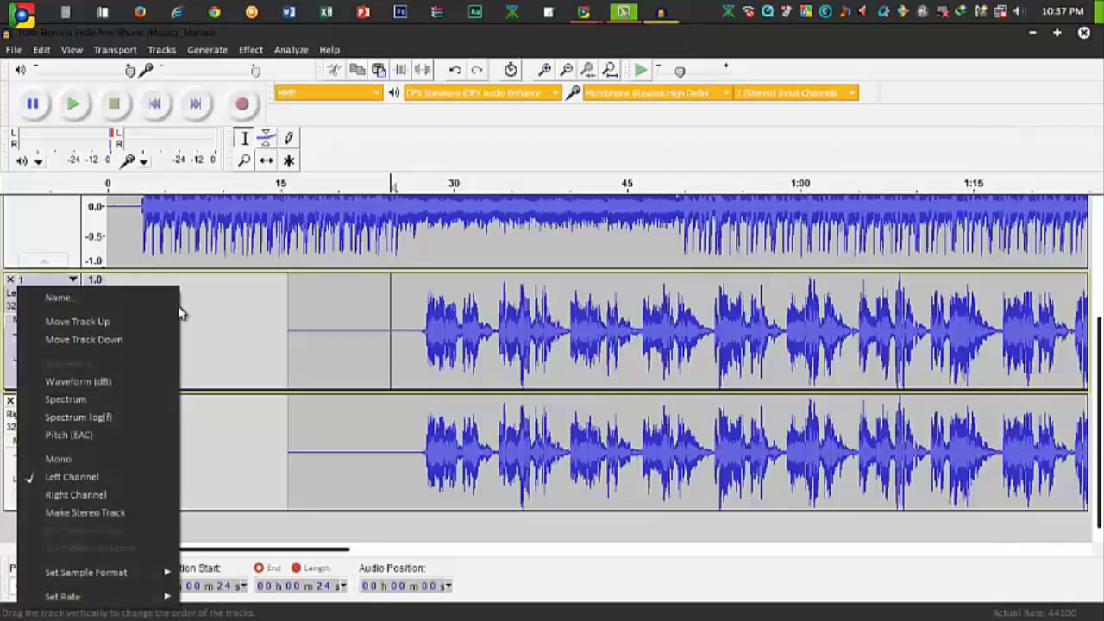
left_click(73, 278)
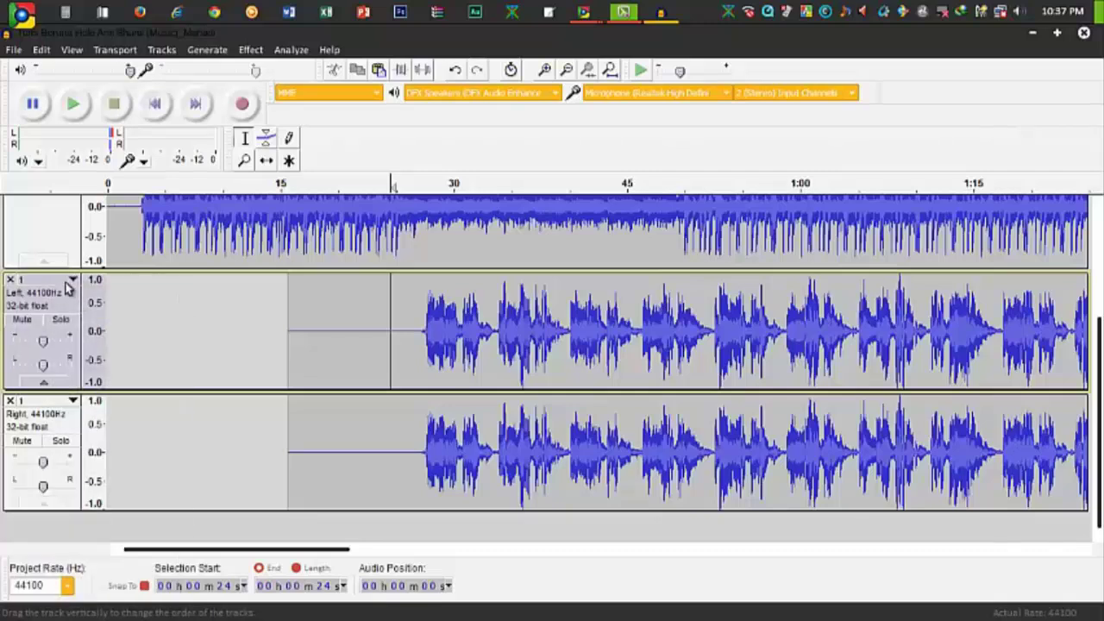
left_click(71, 281)
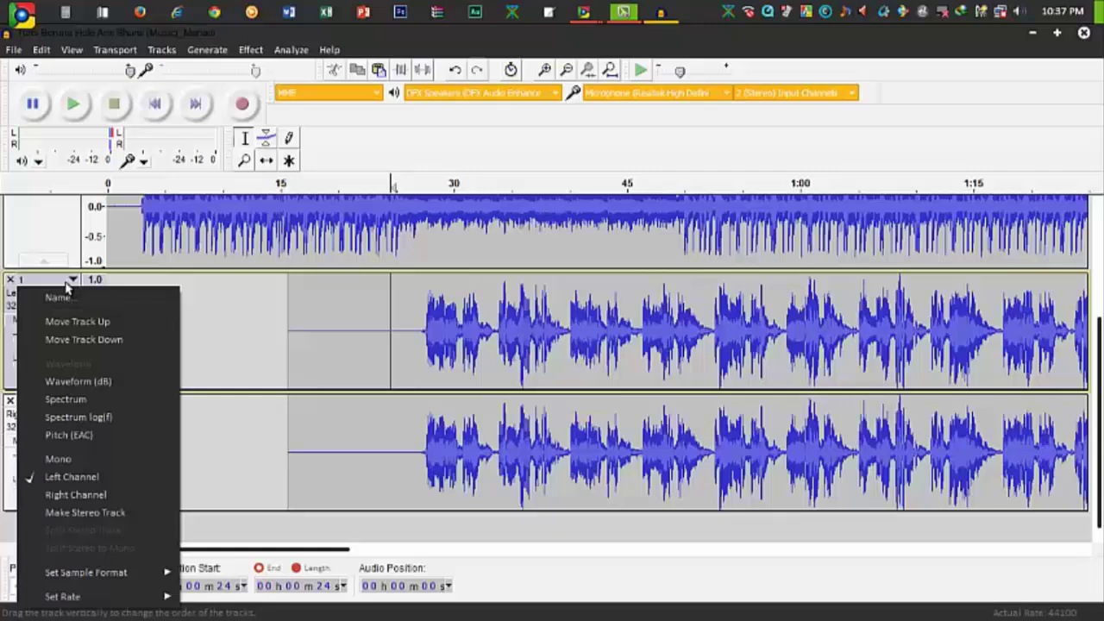
left_click(126, 512)
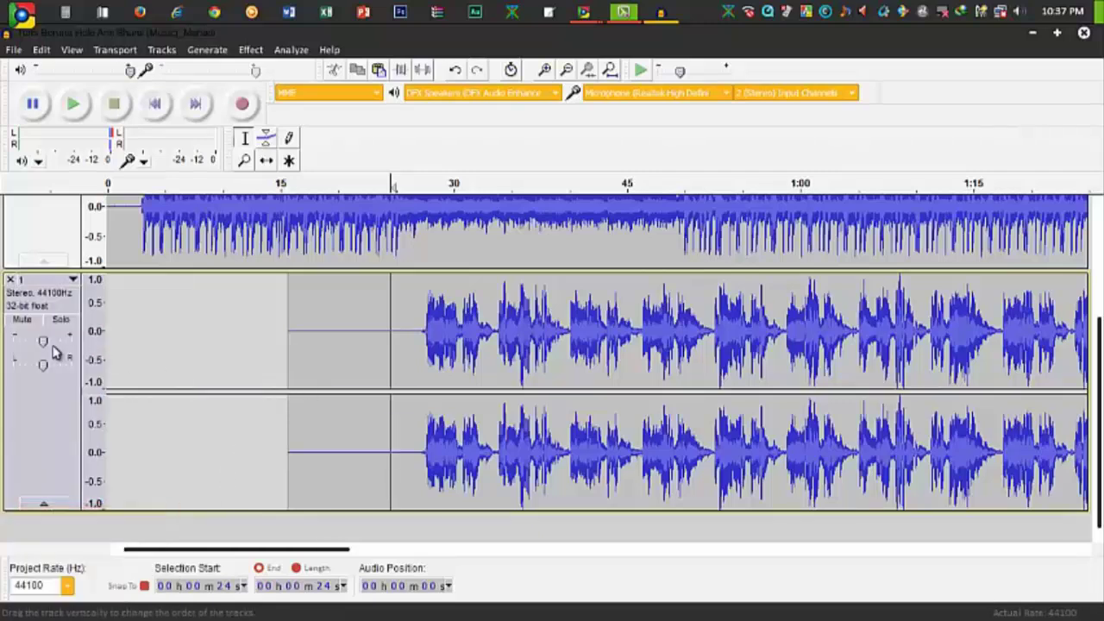
Look over the karaoke music track and the stereo voice track, comparing their gain and pan settings and waveforms
left_click(144, 358)
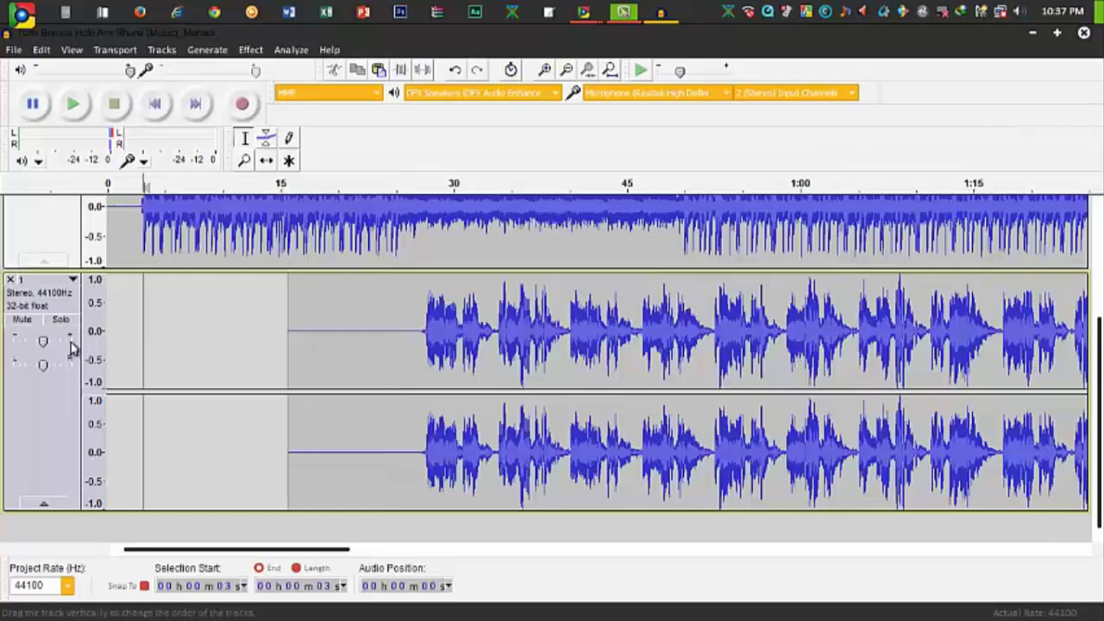
scroll(69, 345, "up", 3)
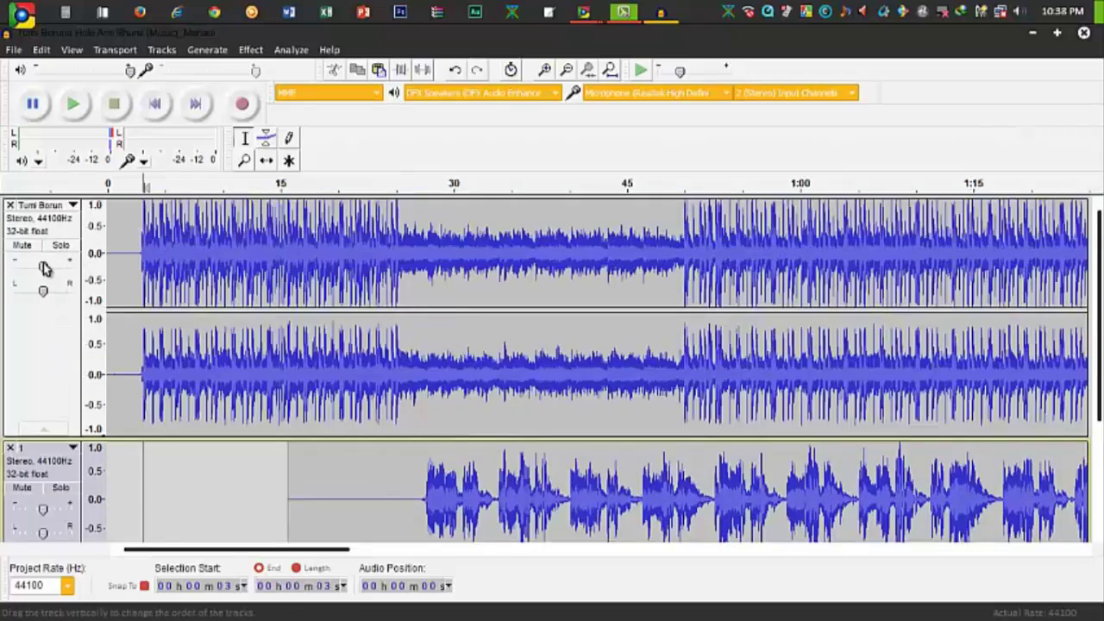
scroll(94, 333, "down", 3)
left_click(402, 356)
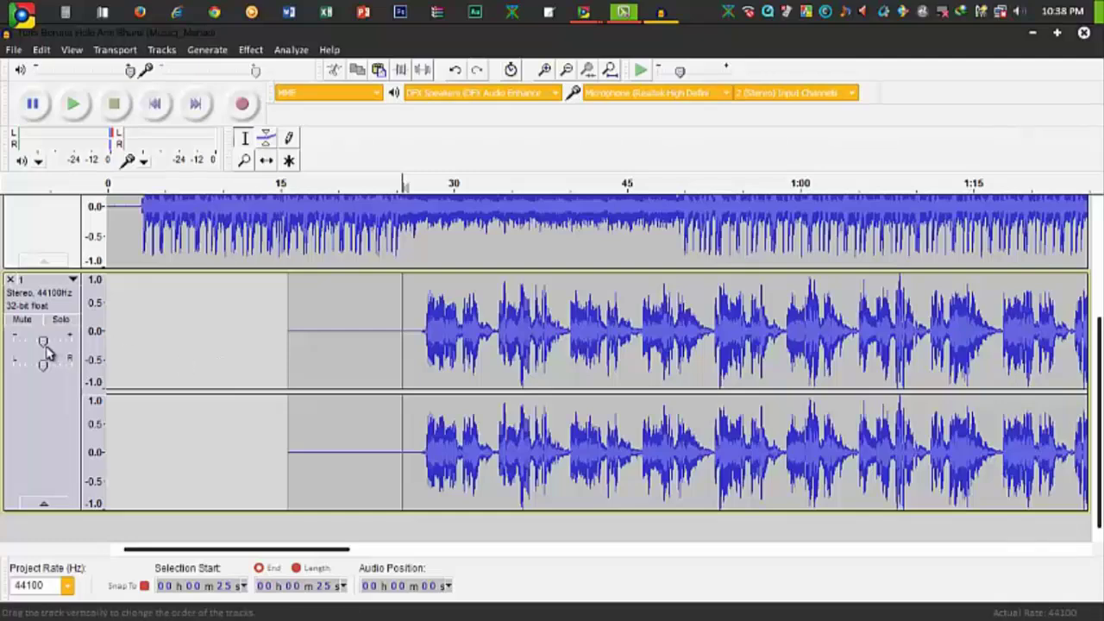
scroll(256, 406, "up", 3)
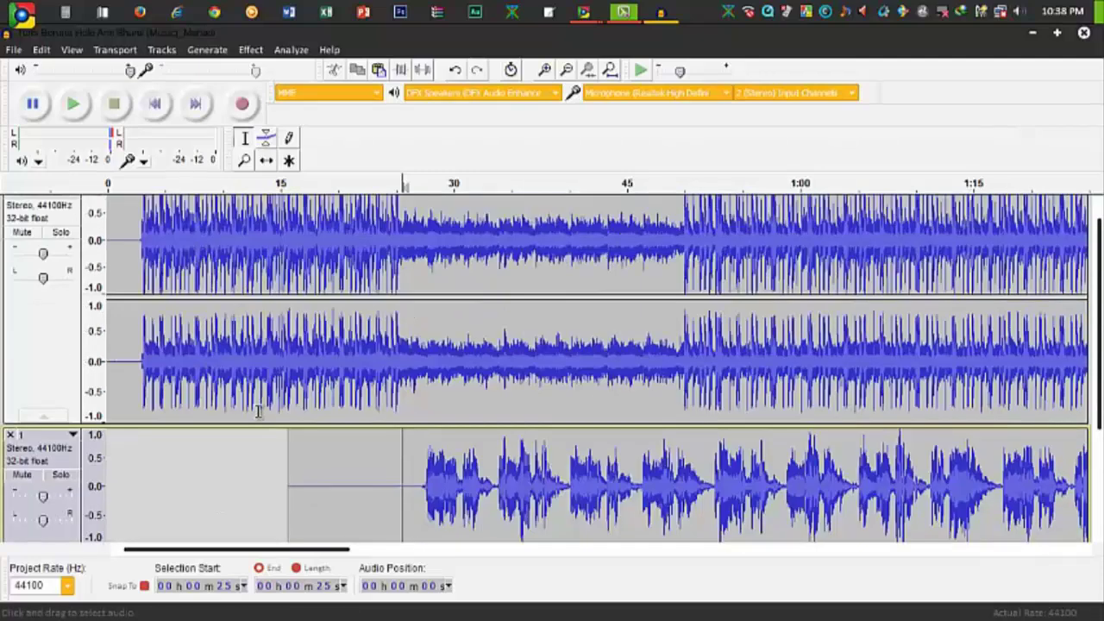
scroll(256, 410, "down", 3)
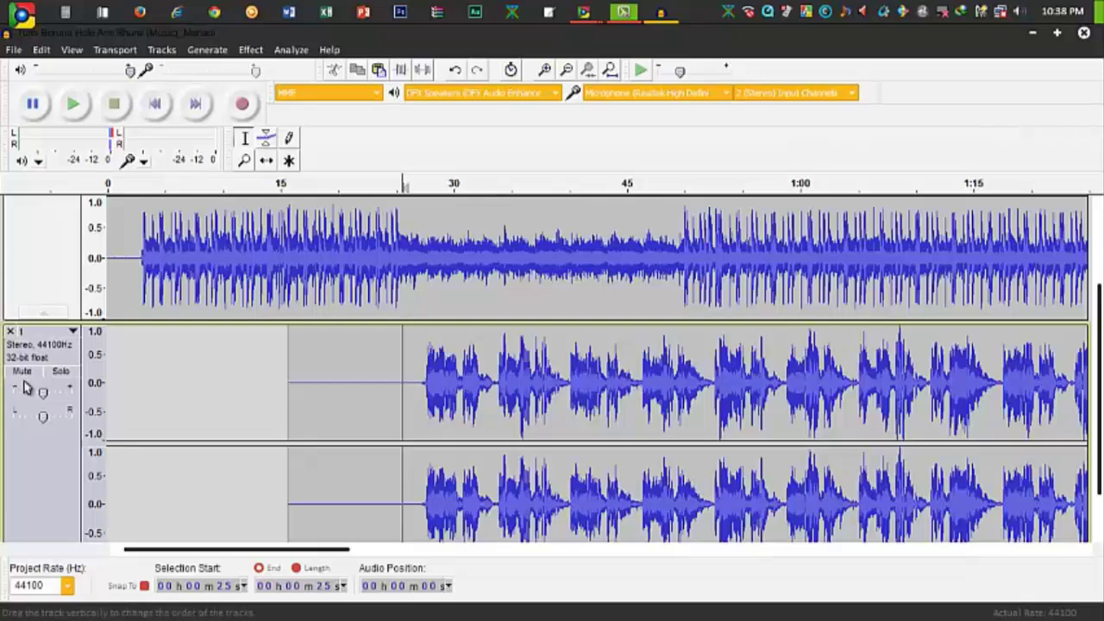
scroll(327, 380, "up", 2)
scroll(328, 379, "down", 3)
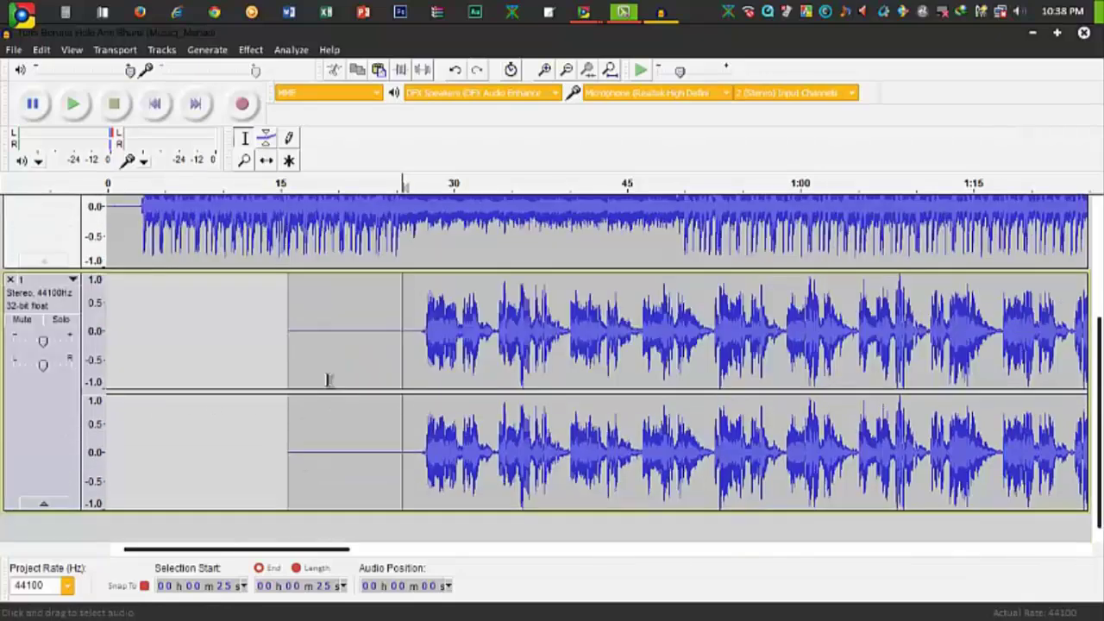
scroll(327, 379, "up", 3)
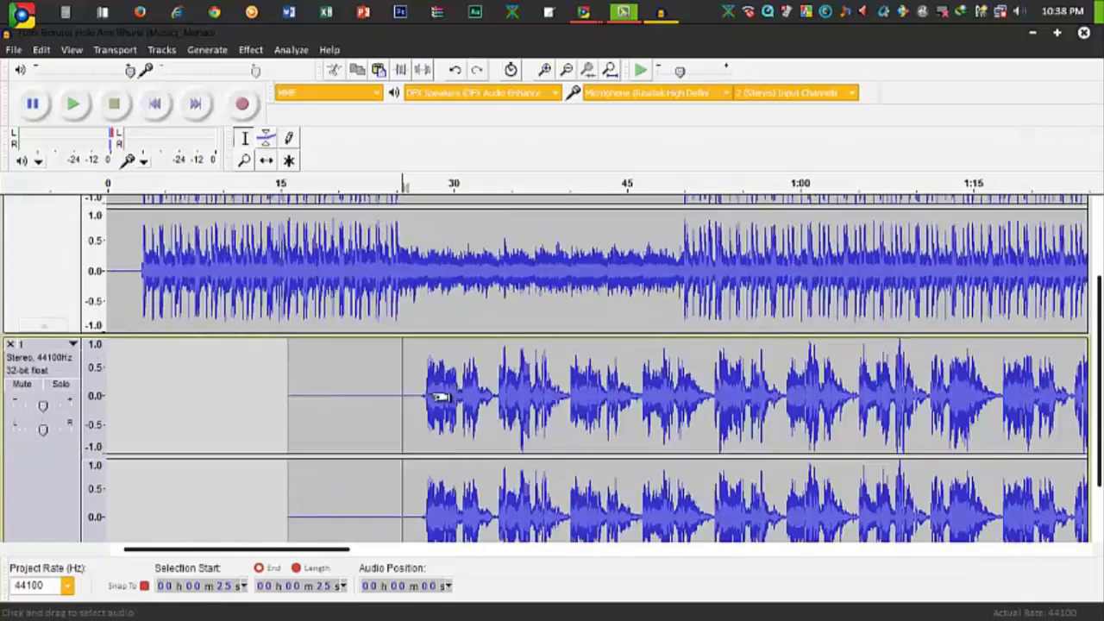
scroll(440, 396, "up", 4)
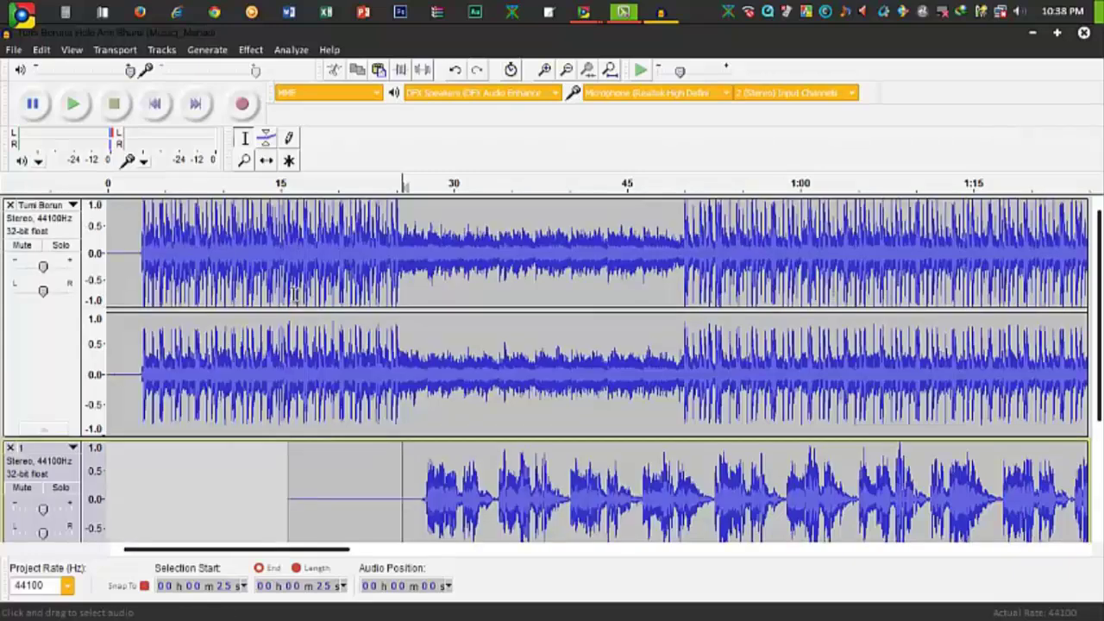
scroll(294, 294, "down", 4)
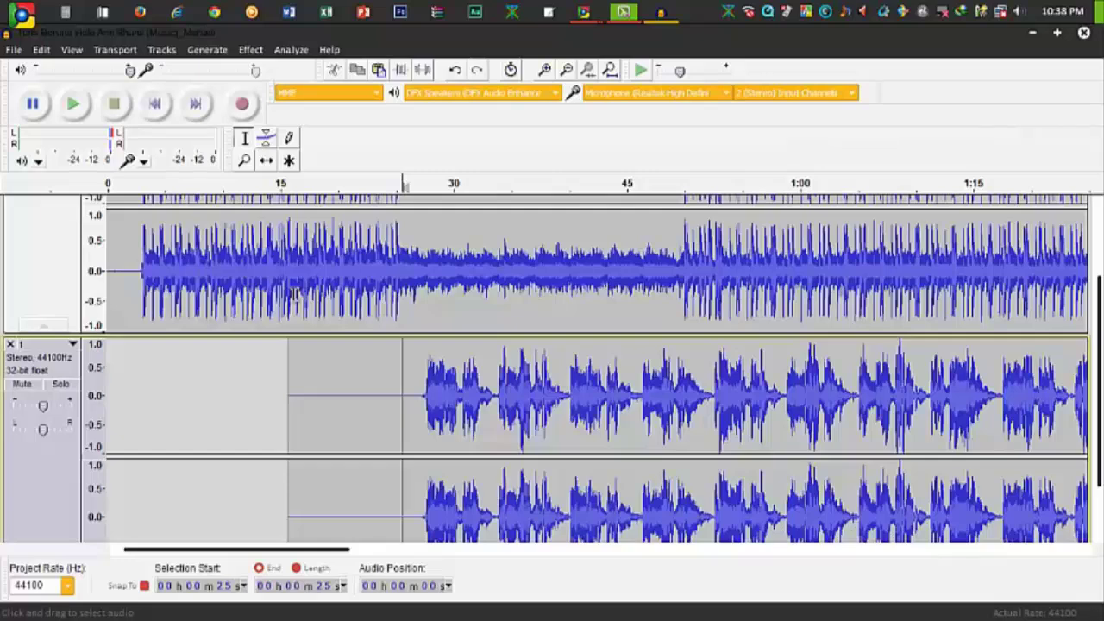
scroll(294, 295, "up", 2)
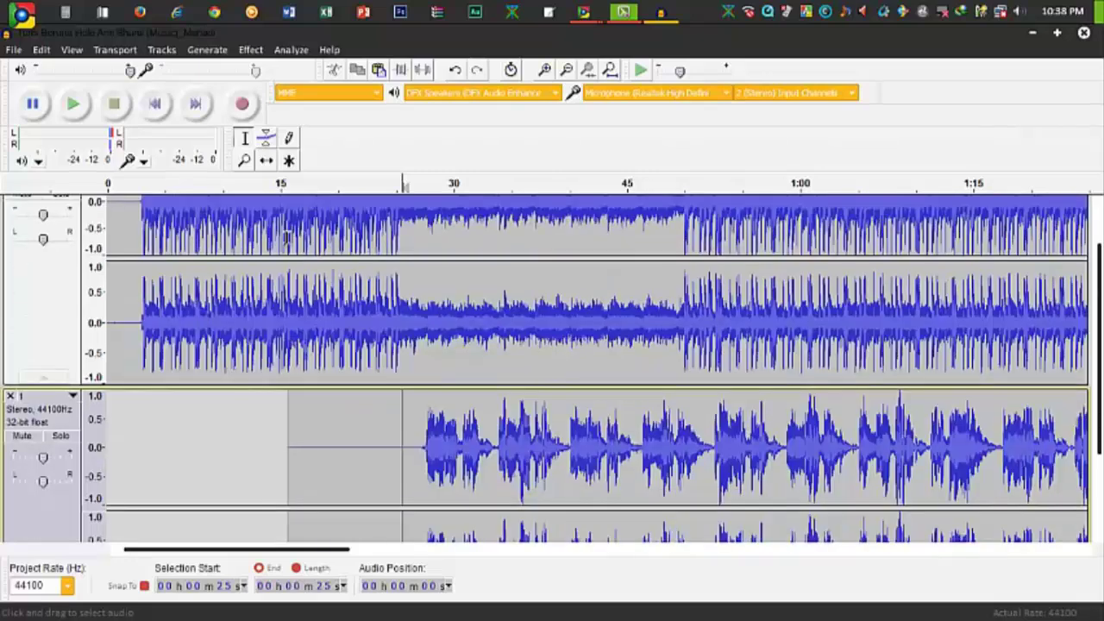
Start exporting the mixed project to the Desktop with MP3 Files as the file type
left_click(9, 51)
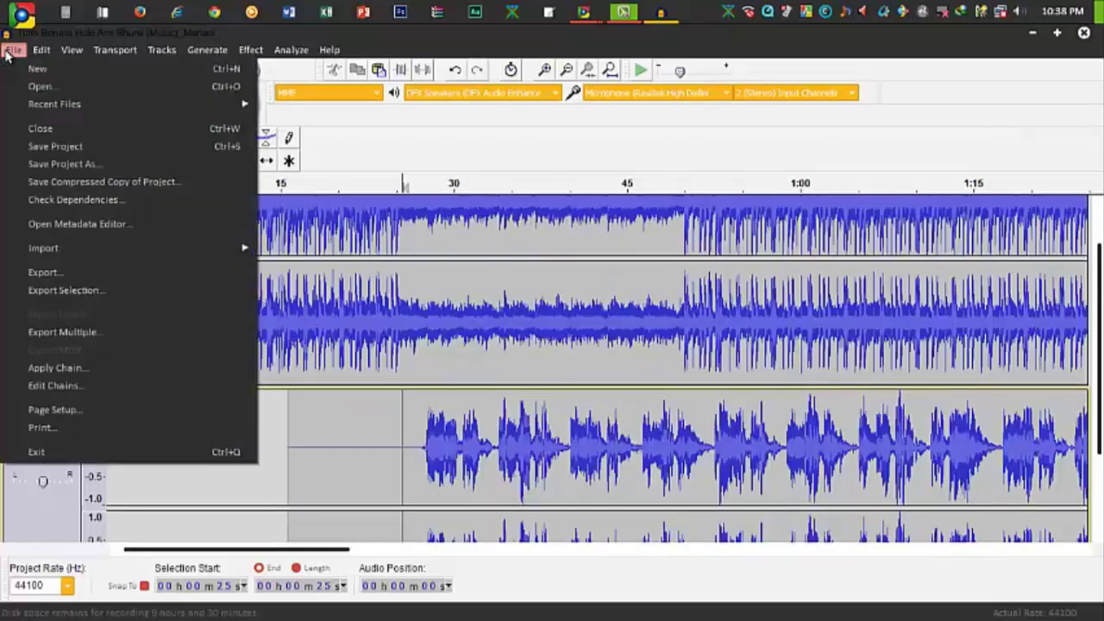
left_click(110, 280)
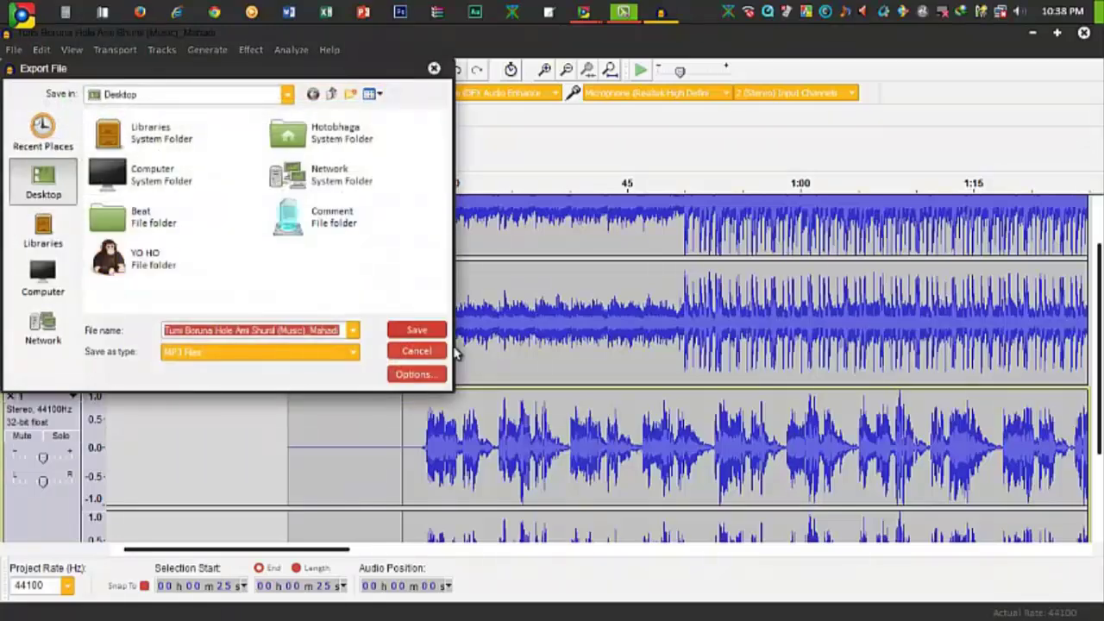
left_click(36, 186)
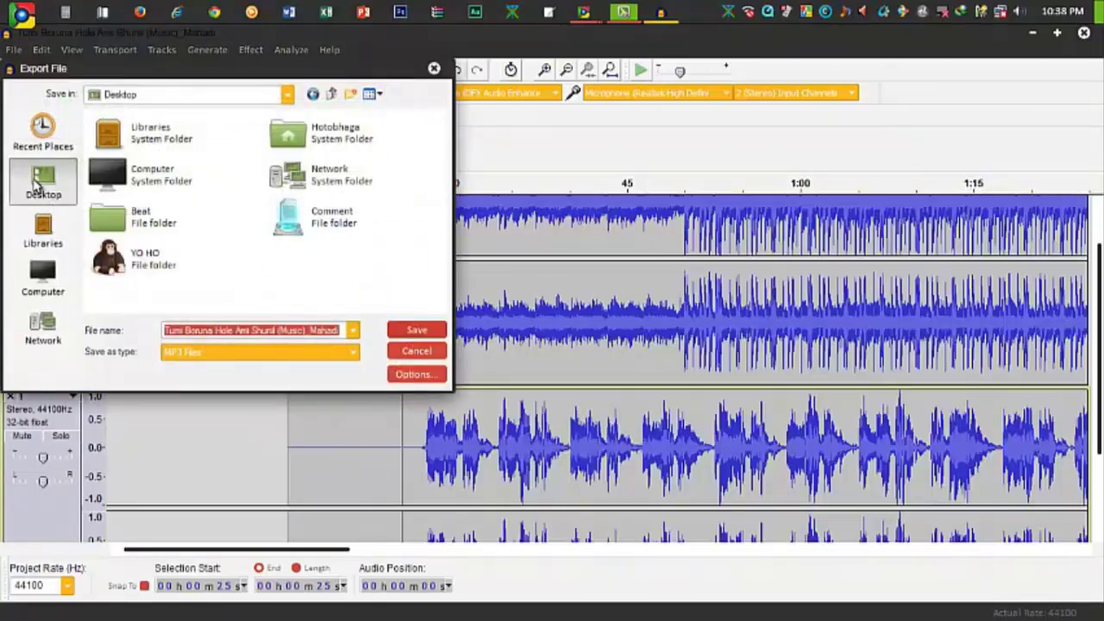
left_click(226, 351)
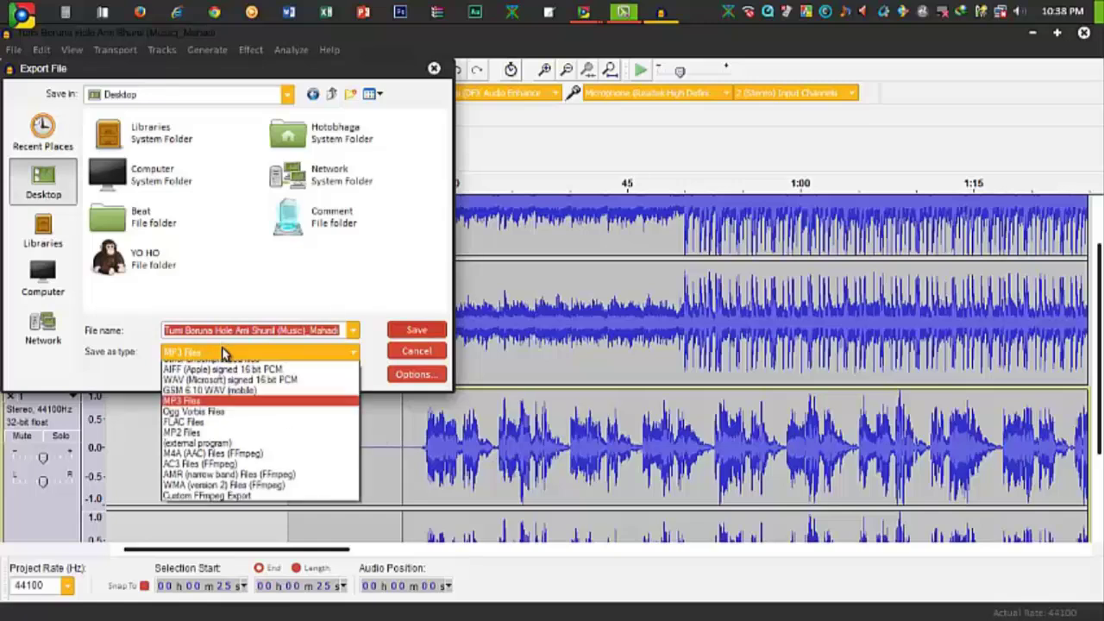
left_click(180, 408)
left_click(188, 355)
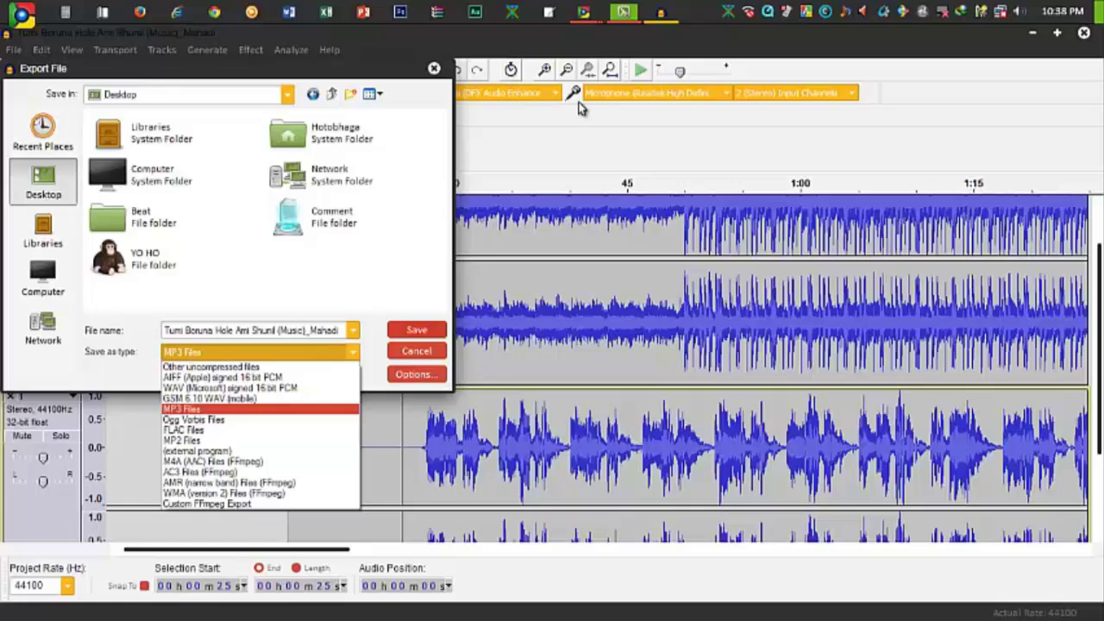
Switch to the file explorer, point out the Lame_v3.99.3_for_Windows installer beside the Audacity installer, and return to Audacity
left_click(583, 11)
left_click(586, 108)
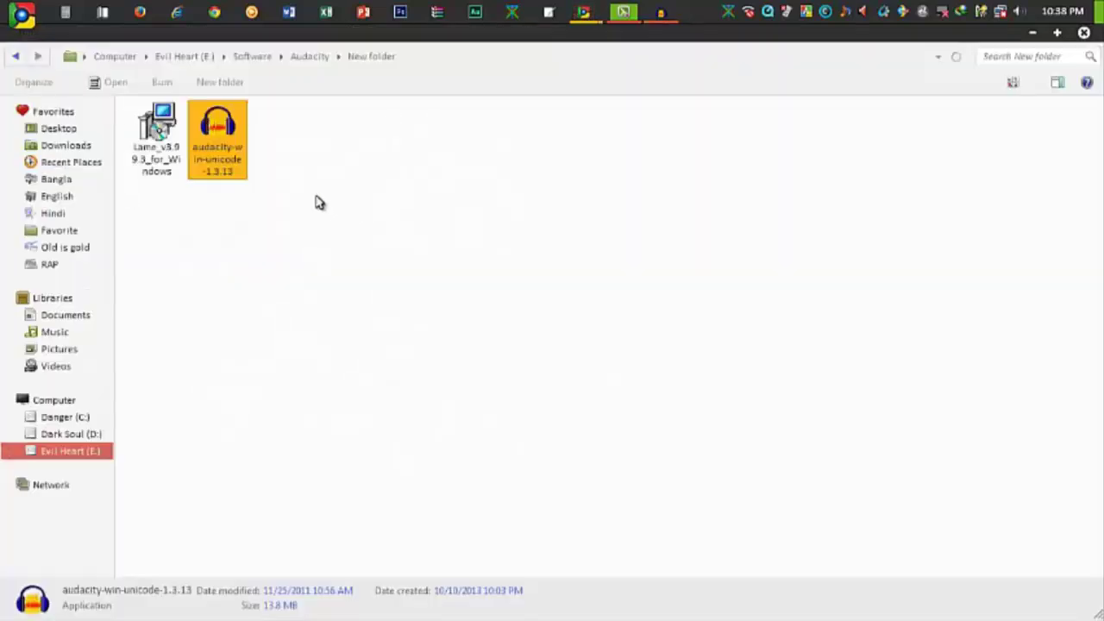
left_click(156, 138)
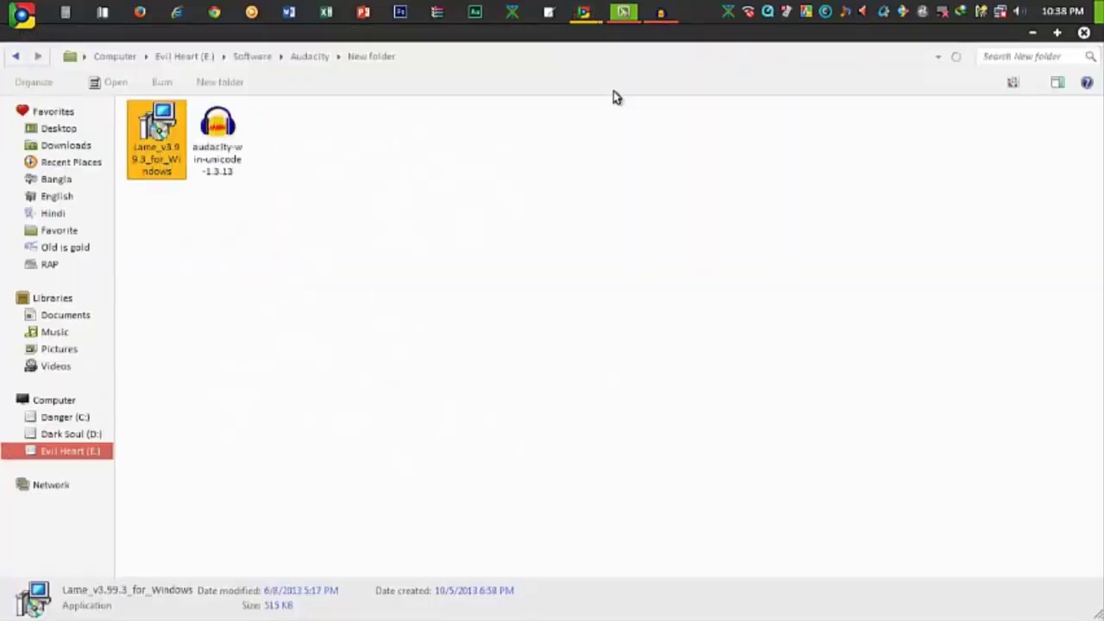
left_click(661, 12)
Keep MP3 Files as the type, name the export "Shunil Boruna by" plus the singer's name, and save it to the Desktop
left_click(201, 351)
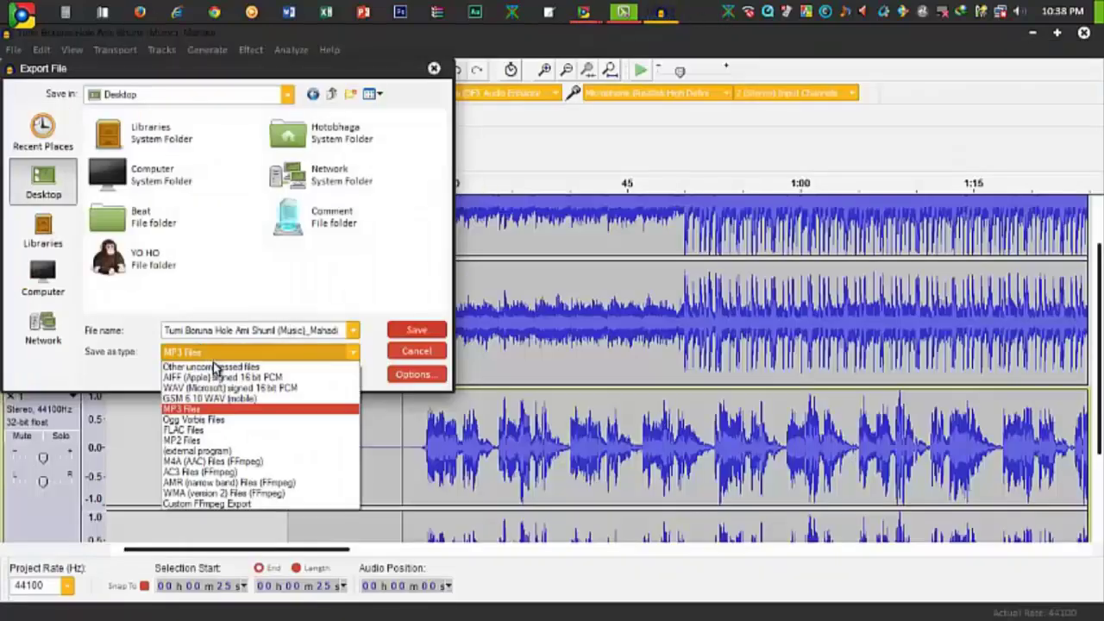
left_click(183, 409)
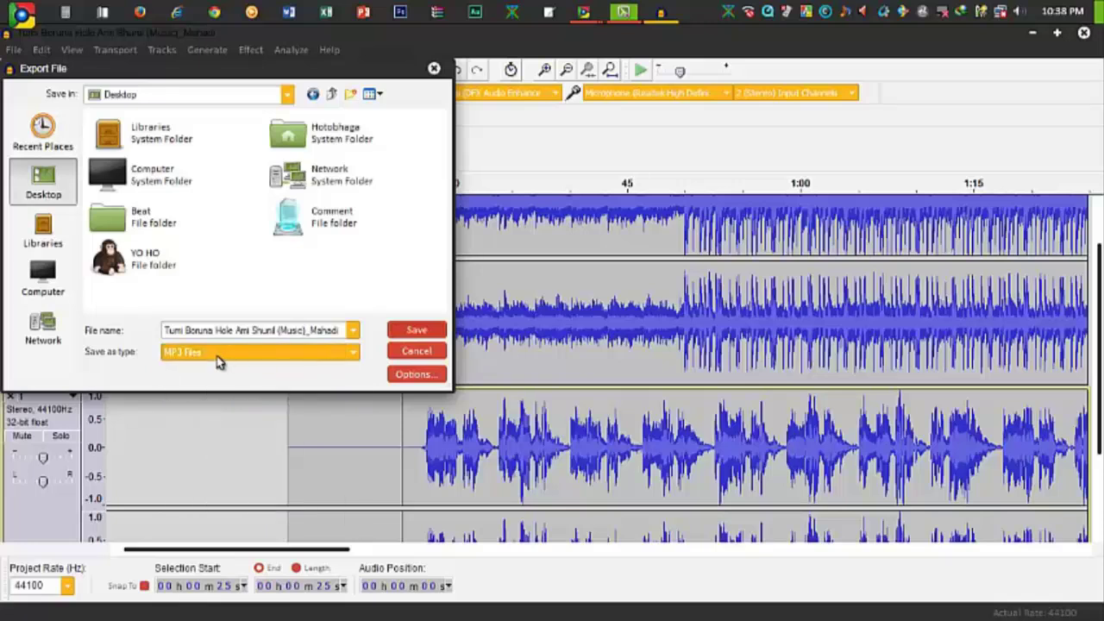
left_click(265, 333)
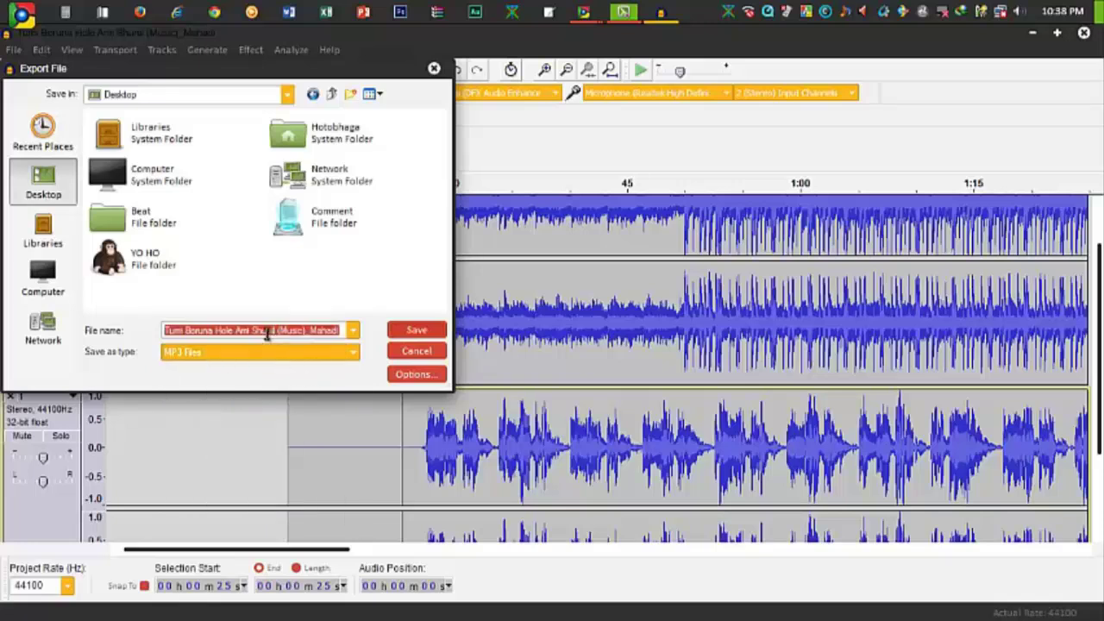
type("Shunil Boruna by Sohag")
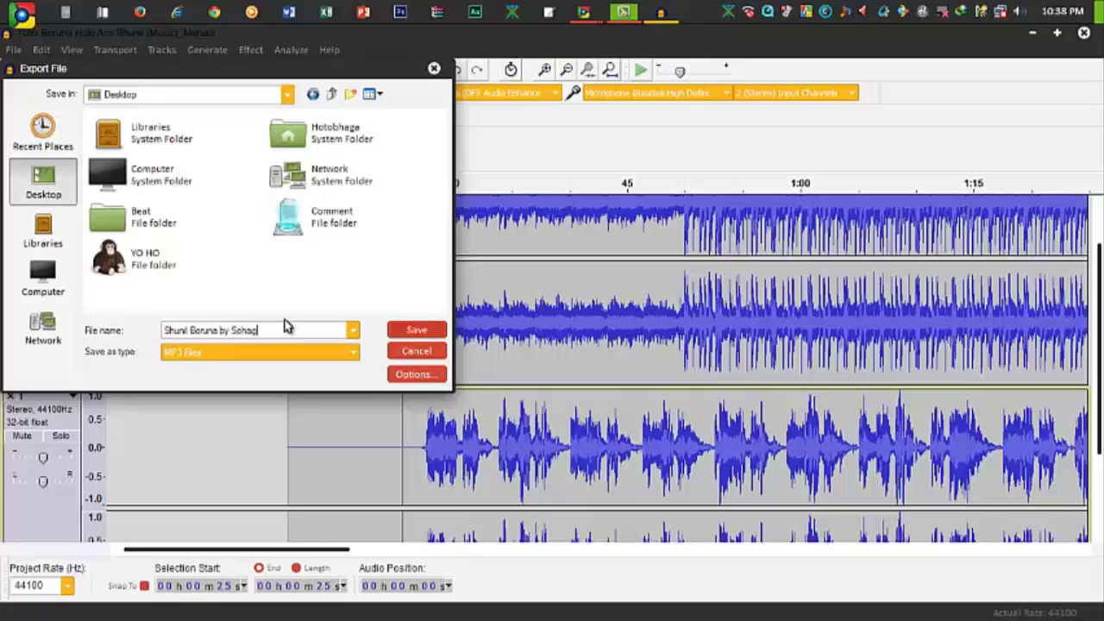
left_click(49, 186)
left_click(420, 329)
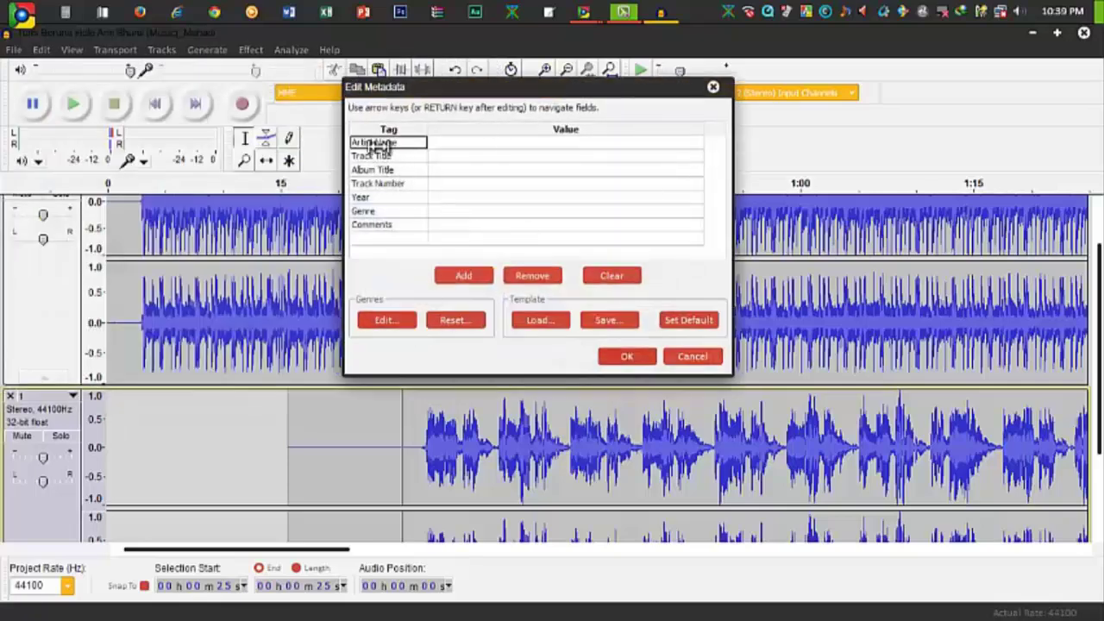
Enter the singer's name as the Artist Name in the export metadata and accept the stereo mixdown to finish the MP3 export
left_click(469, 145)
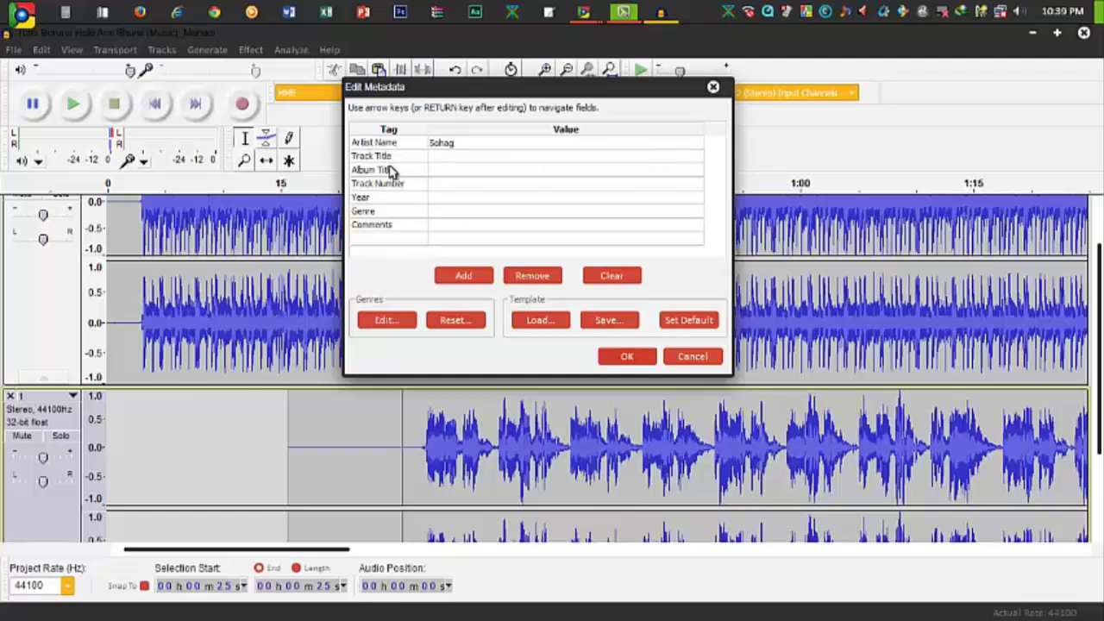
left_click(627, 356)
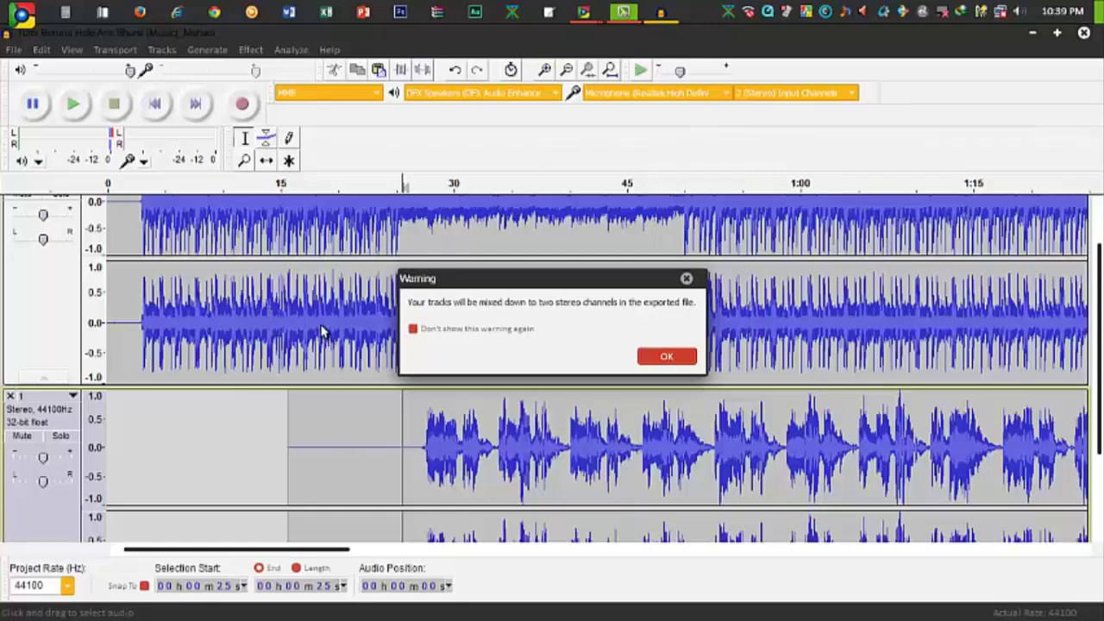
left_click_drag(490, 284, 456, 272)
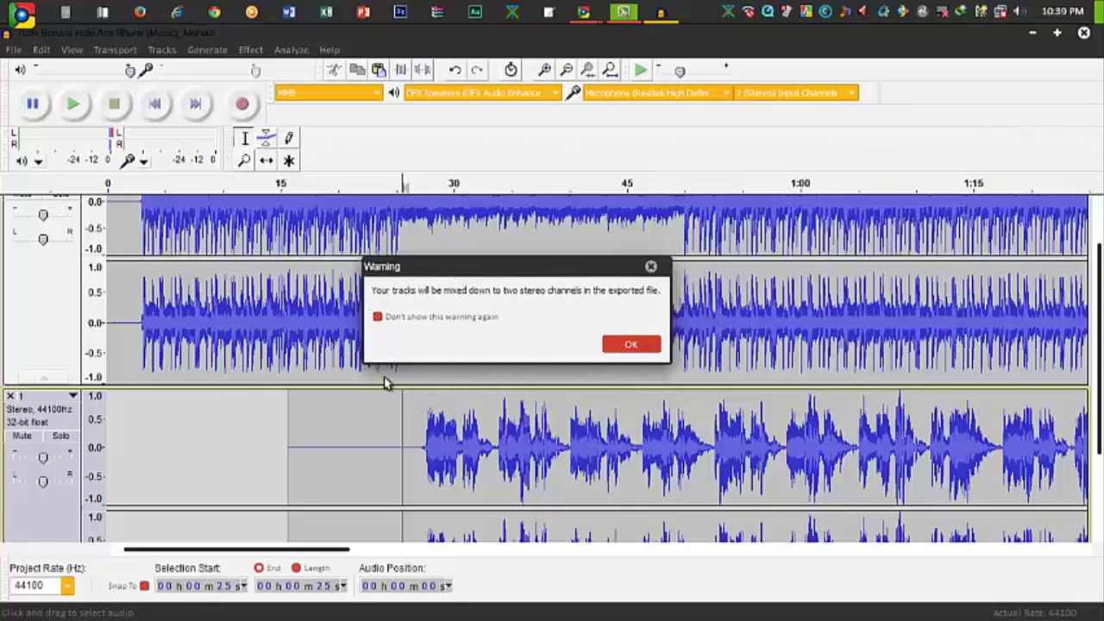
left_click(630, 344)
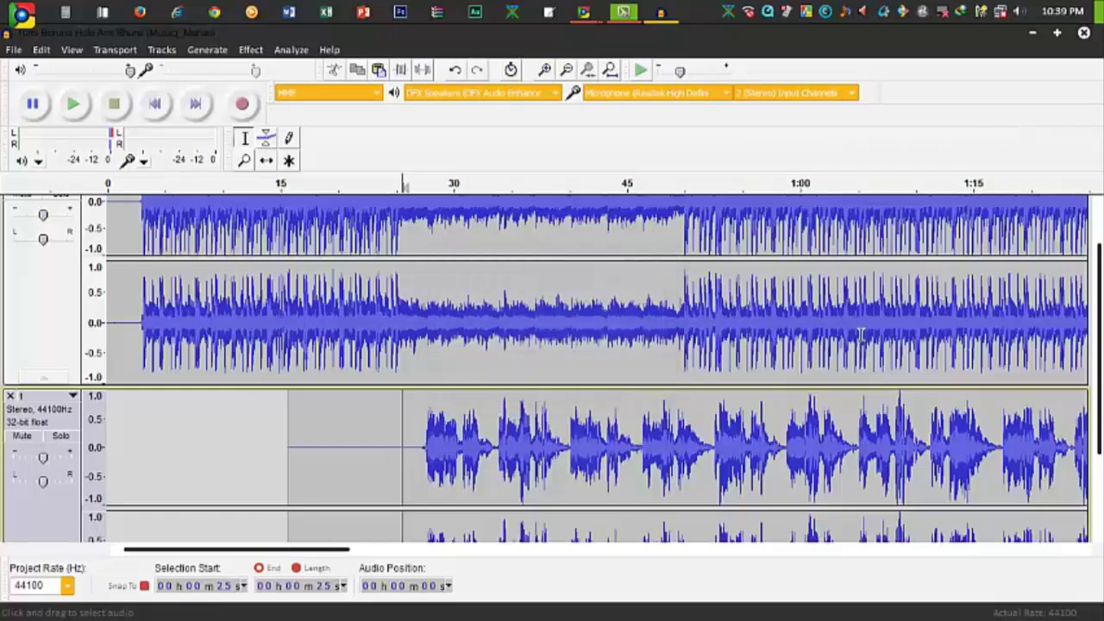
Minimize the open windows and move the exported "Shunil Boruna" MP3 to an open spot on the desktop
left_click(509, 335)
scroll(508, 335, "down", 2)
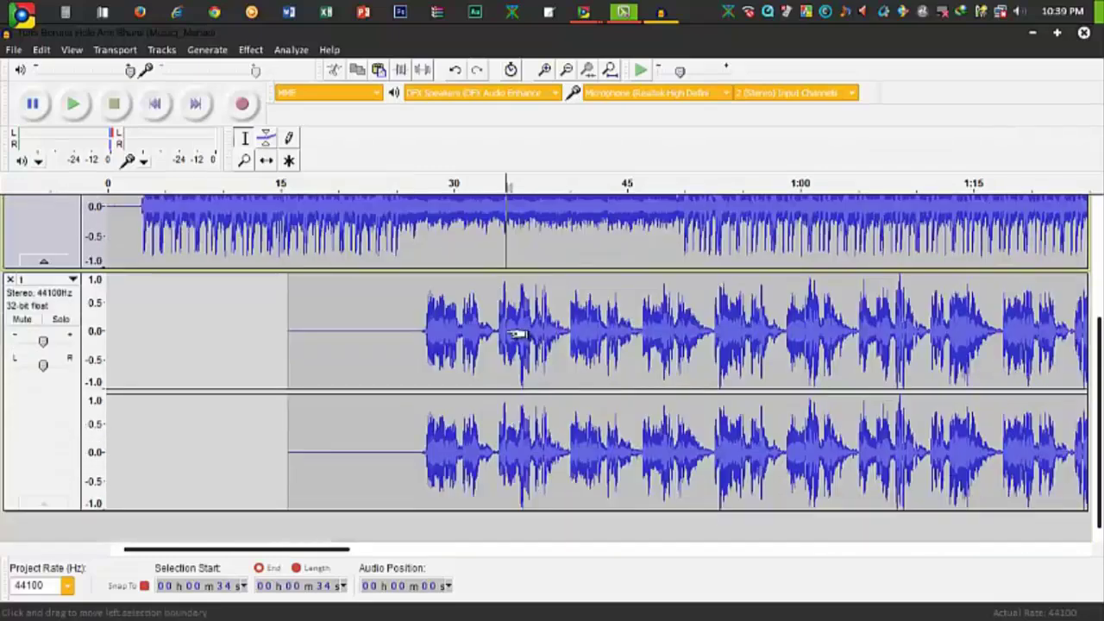
left_click(659, 10)
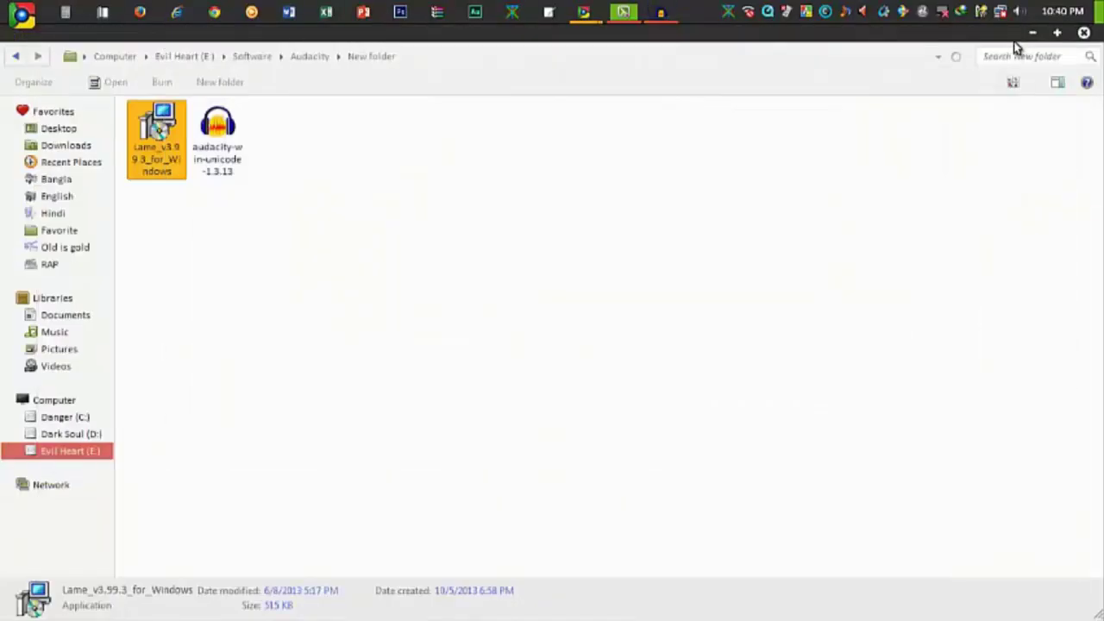
left_click(1032, 32)
left_click(1032, 32)
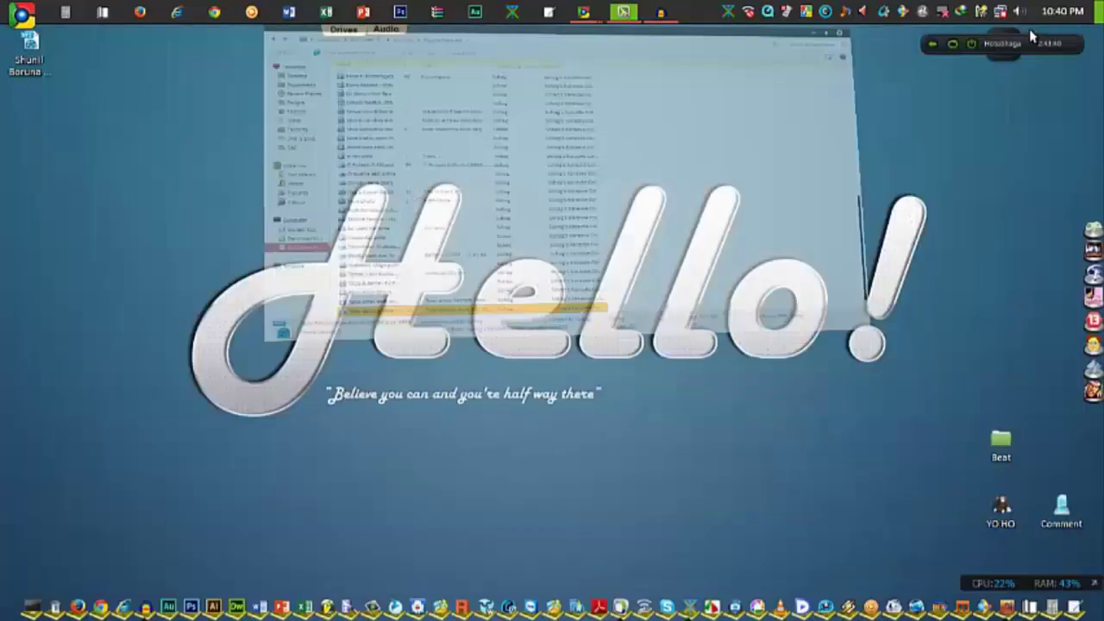
double_click(31, 72)
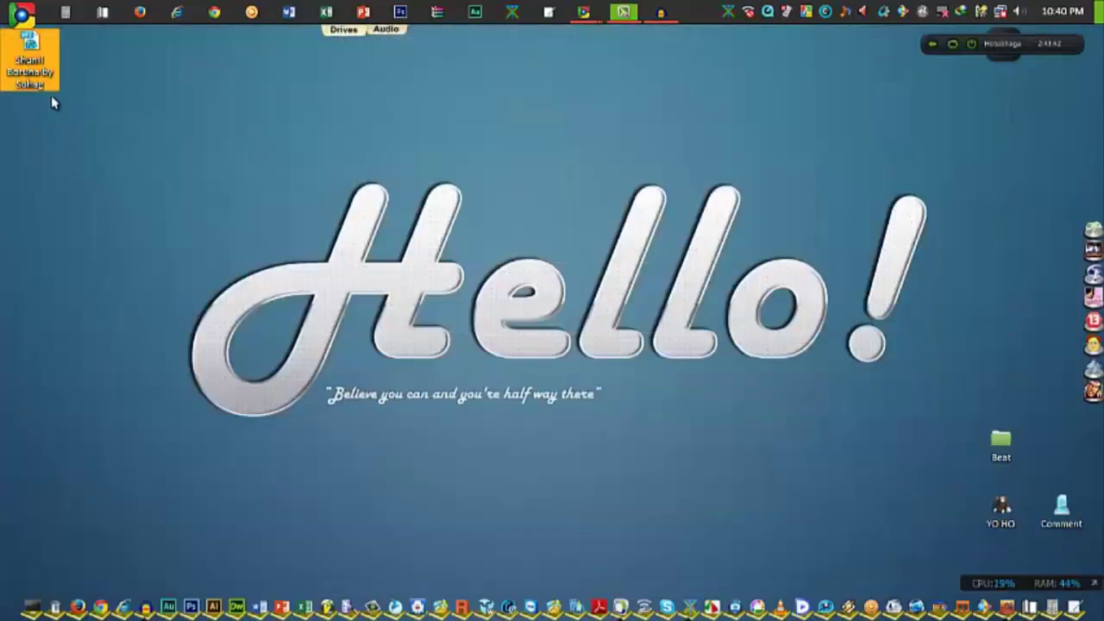
left_click_drag(39, 79, 209, 198)
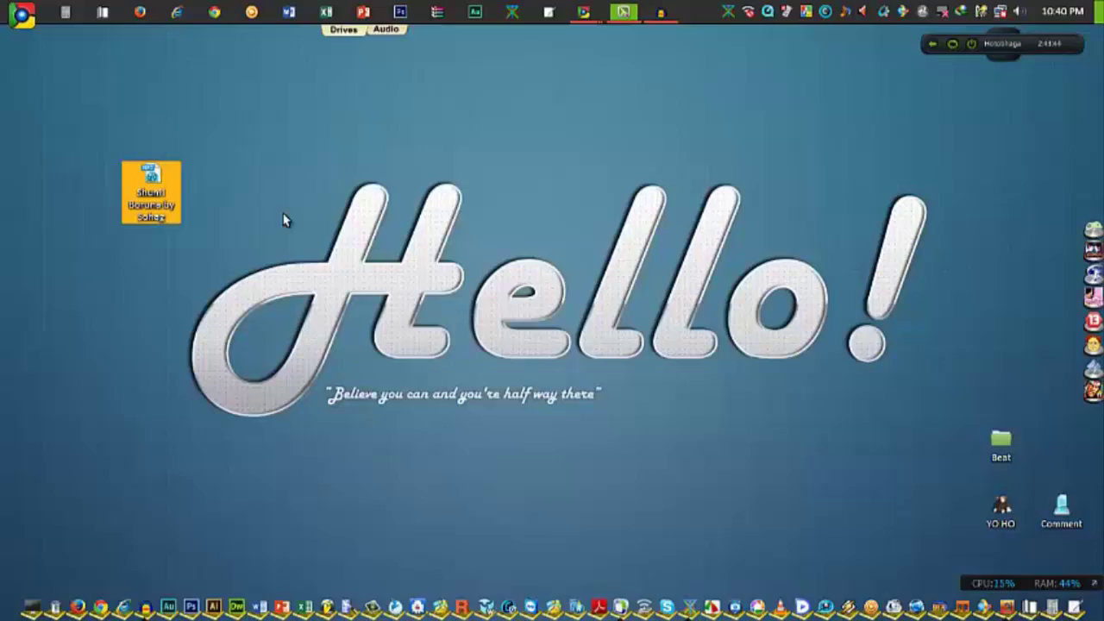
Return to Audacity, save the project to the Desktop under its suggested name as an Audacity project, and close Audacity
left_click(660, 12)
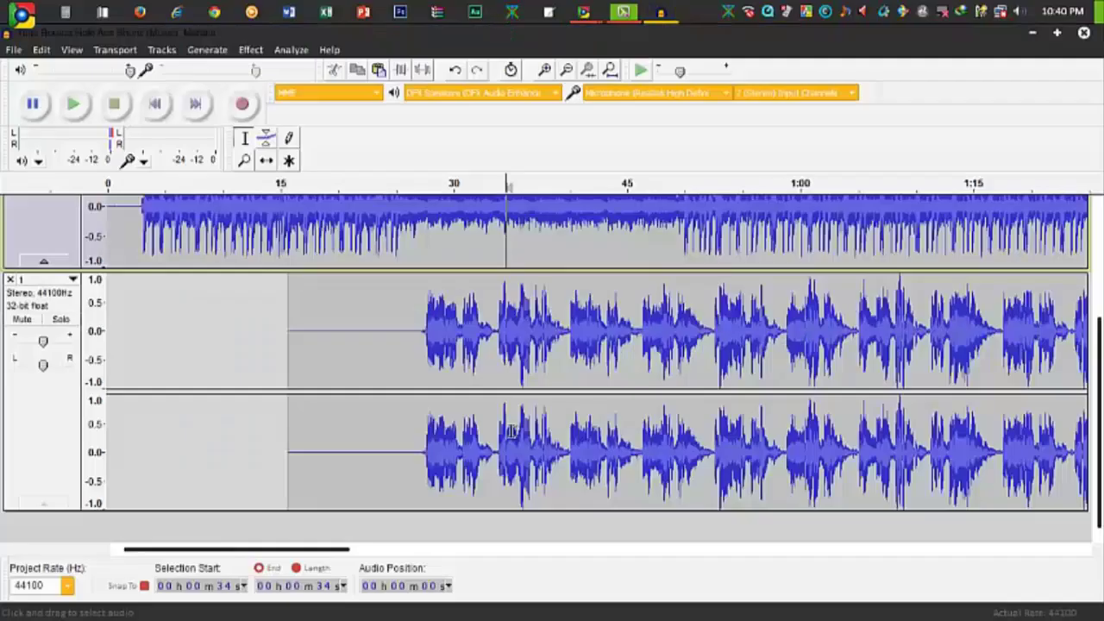
left_click(15, 51)
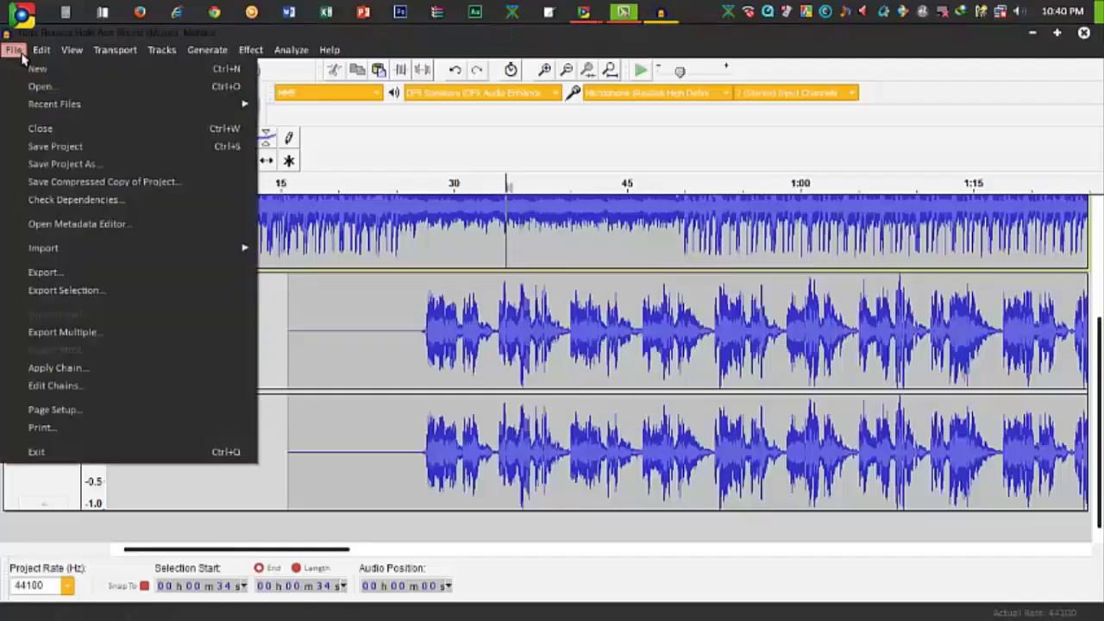
left_click(110, 164)
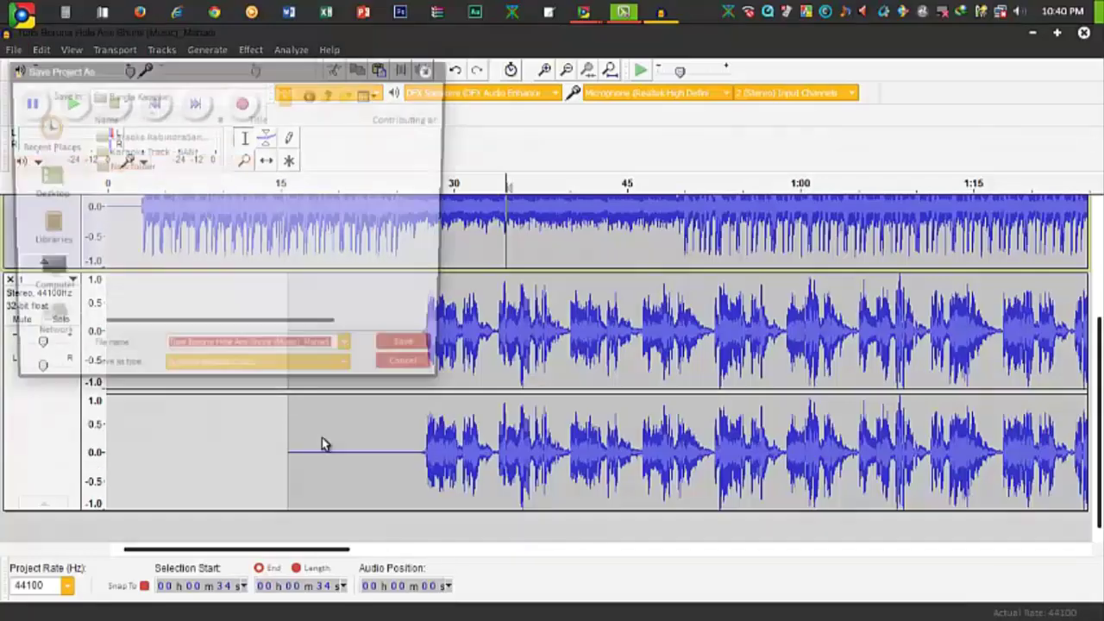
left_click(28, 200)
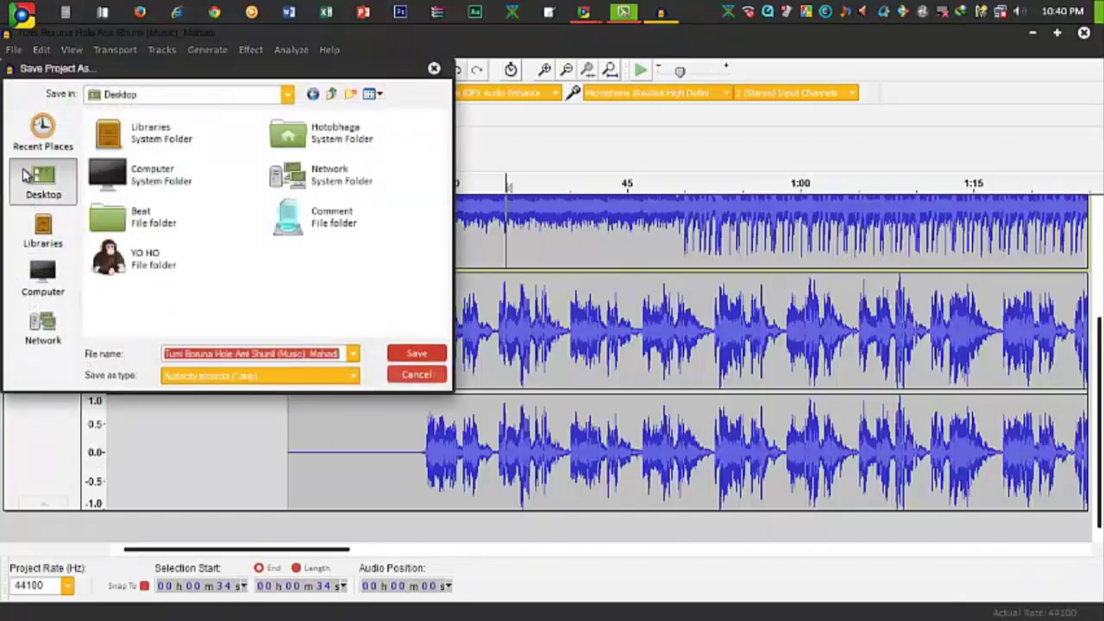
left_click(419, 352)
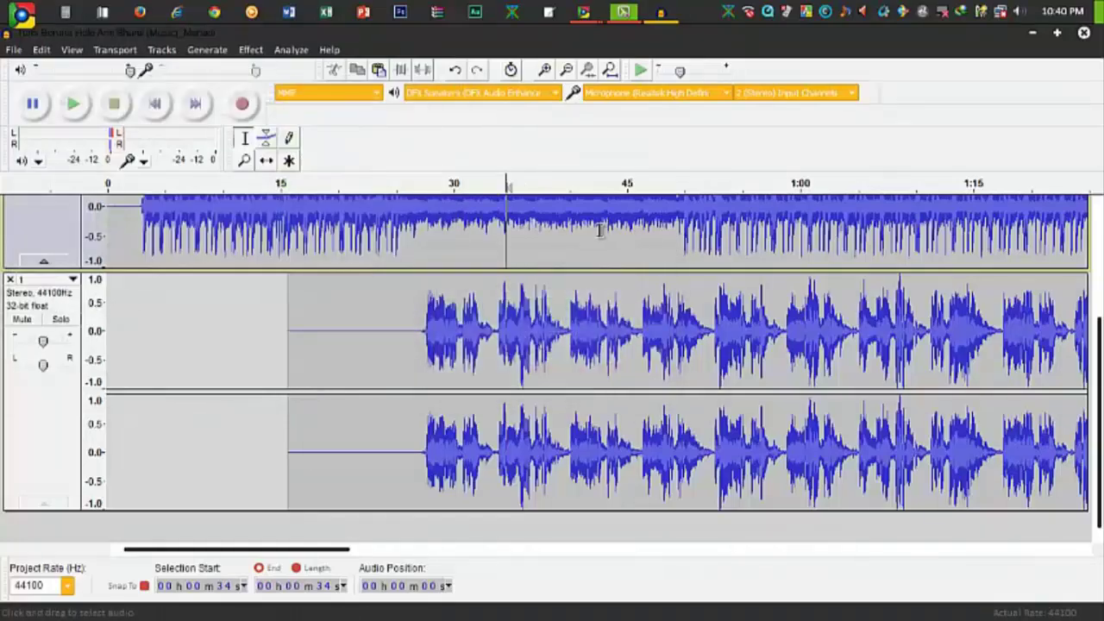
left_click(1084, 33)
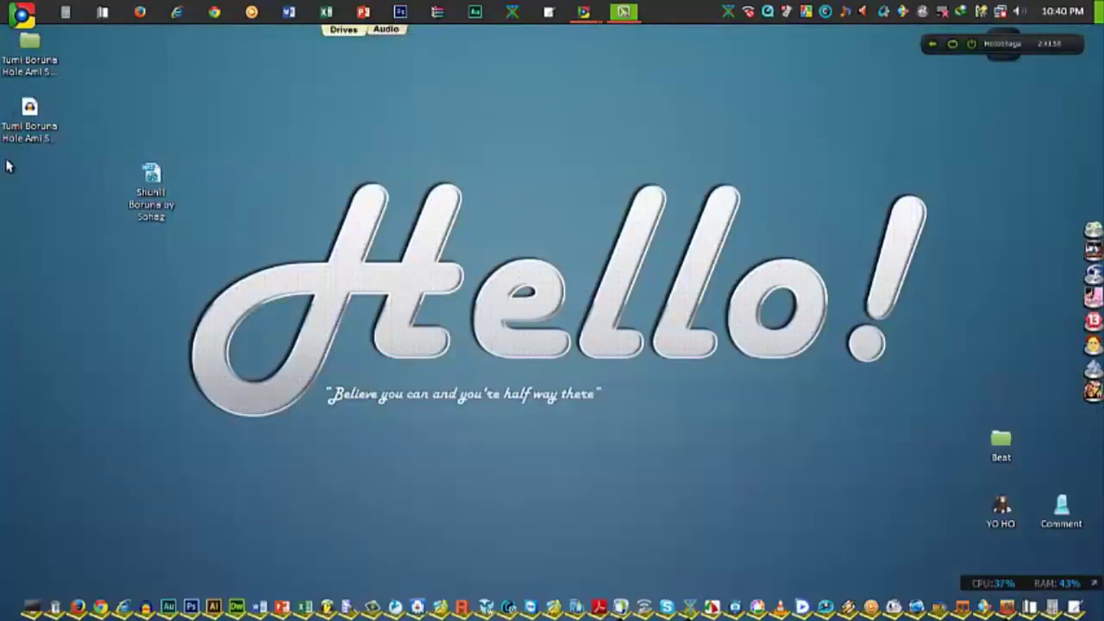
Move the saved project's data folder and project file close together on the desktop, away from the MP3, and select both
left_click(31, 76, "ctrl")
left_click_drag(31, 76, 912, 193)
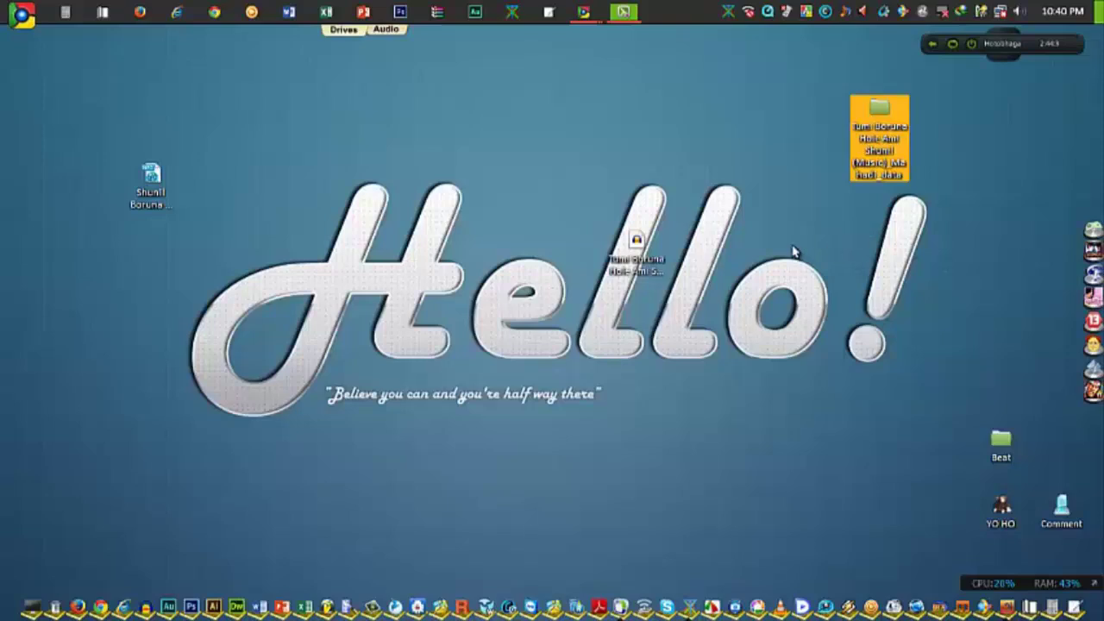
left_click_drag(656, 255, 828, 215)
left_click(835, 288)
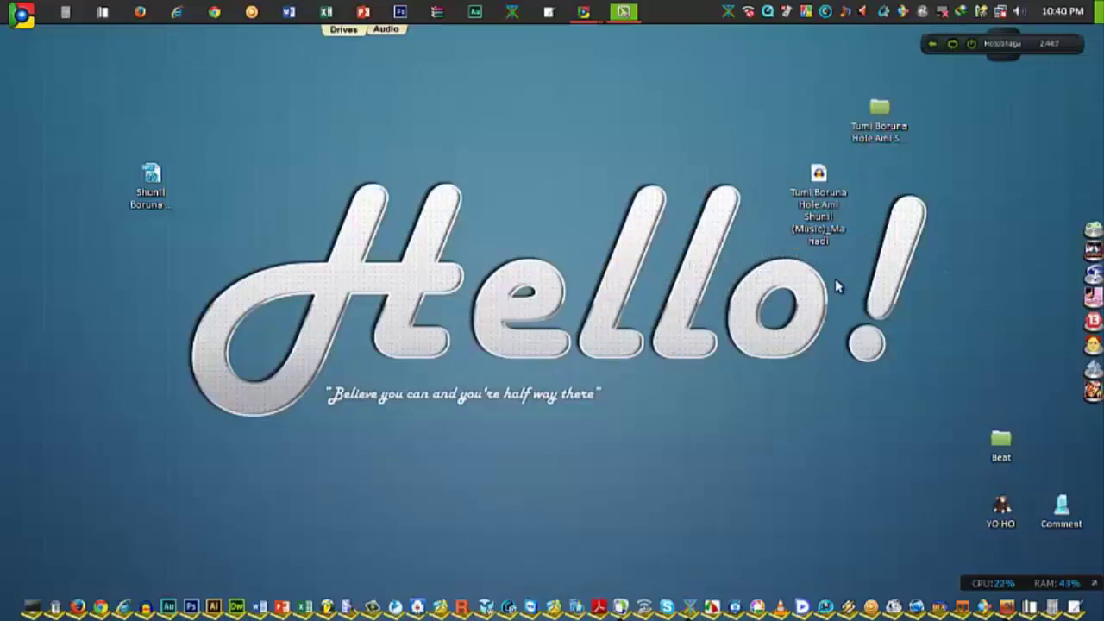
left_click_drag(942, 89, 685, 327)
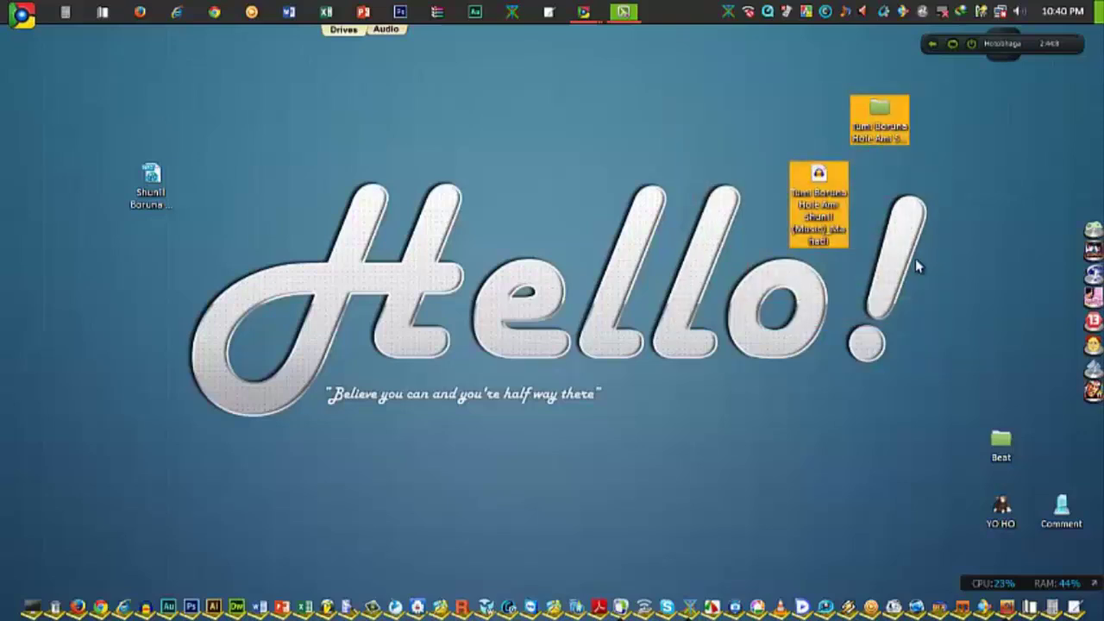
left_click_drag(960, 94, 857, 231)
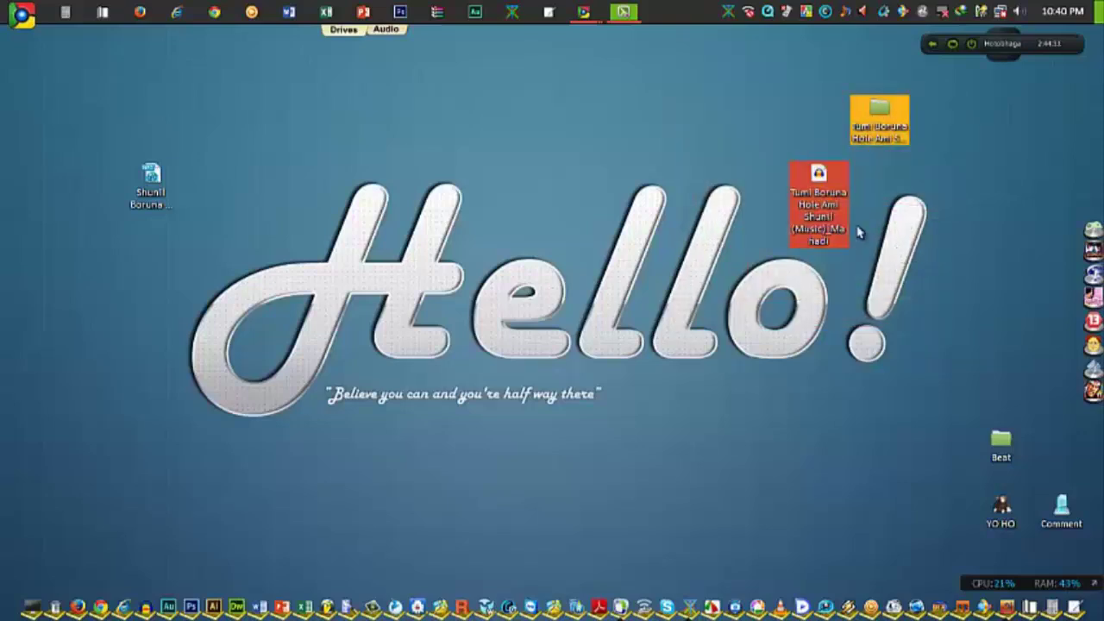
Reopen the saved project file in Audacity, look over its music and voice tracks, and close it again
left_click(833, 217)
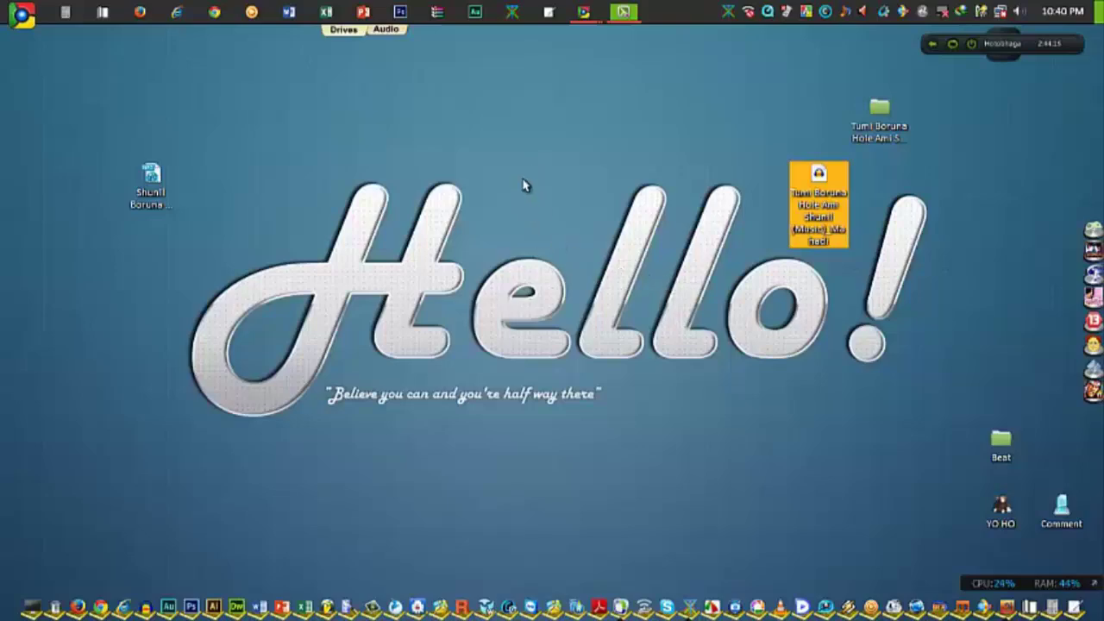
key("Return")
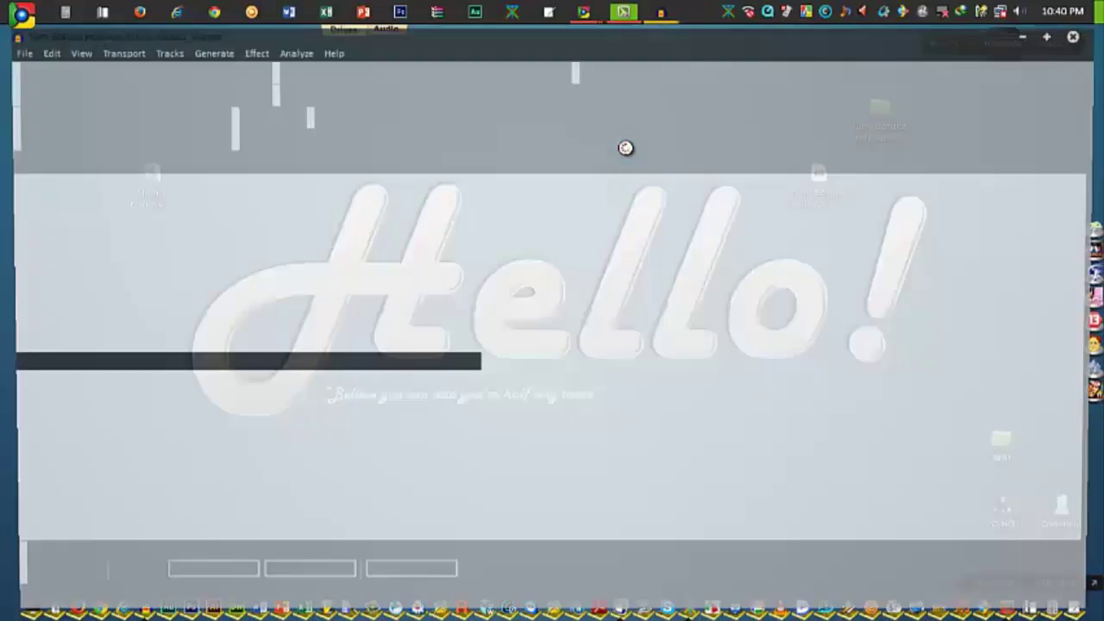
left_click(481, 352)
scroll(487, 355, "down", 3)
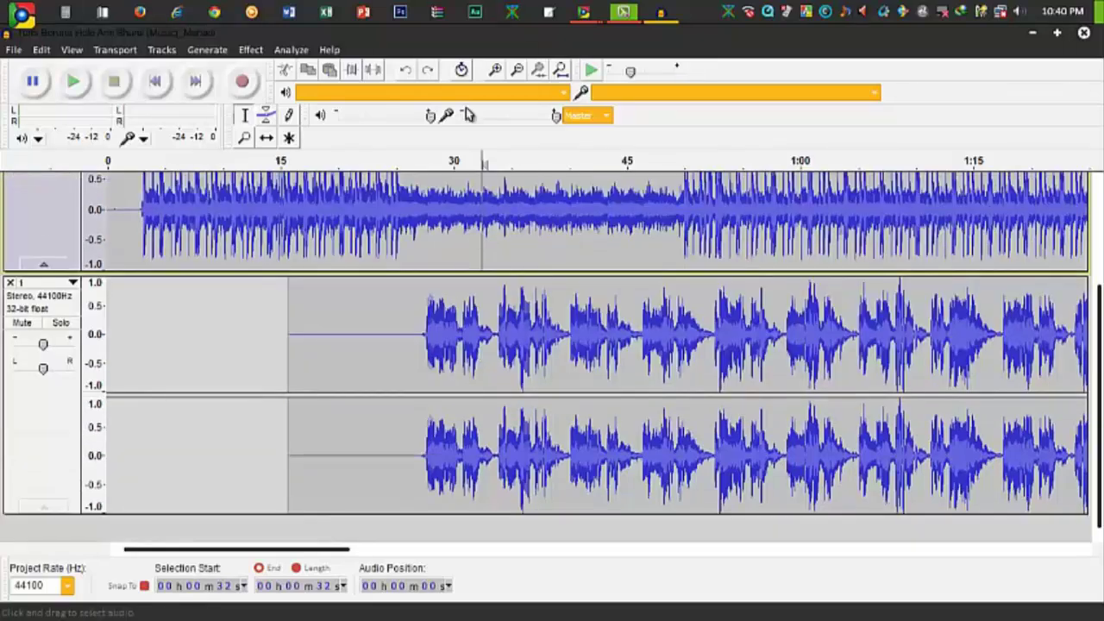
left_click(1083, 33)
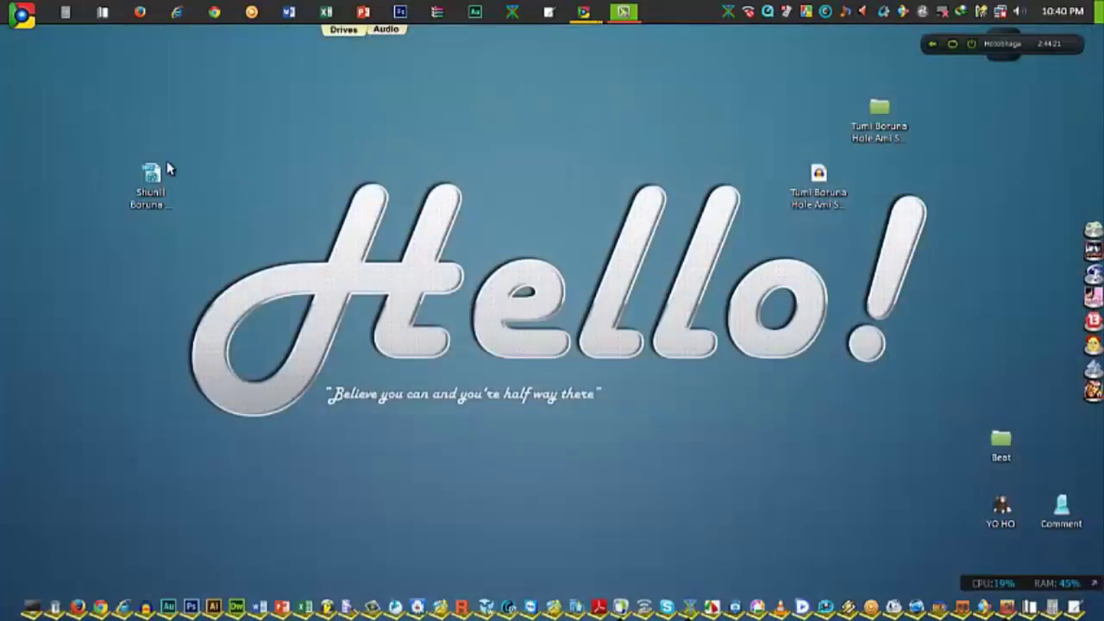
Play the exported "Shunil Boruna" MP3 from the desktop in Winamp and move the player near the MP3 file
right_click(146, 173)
mouse_move(366, 345)
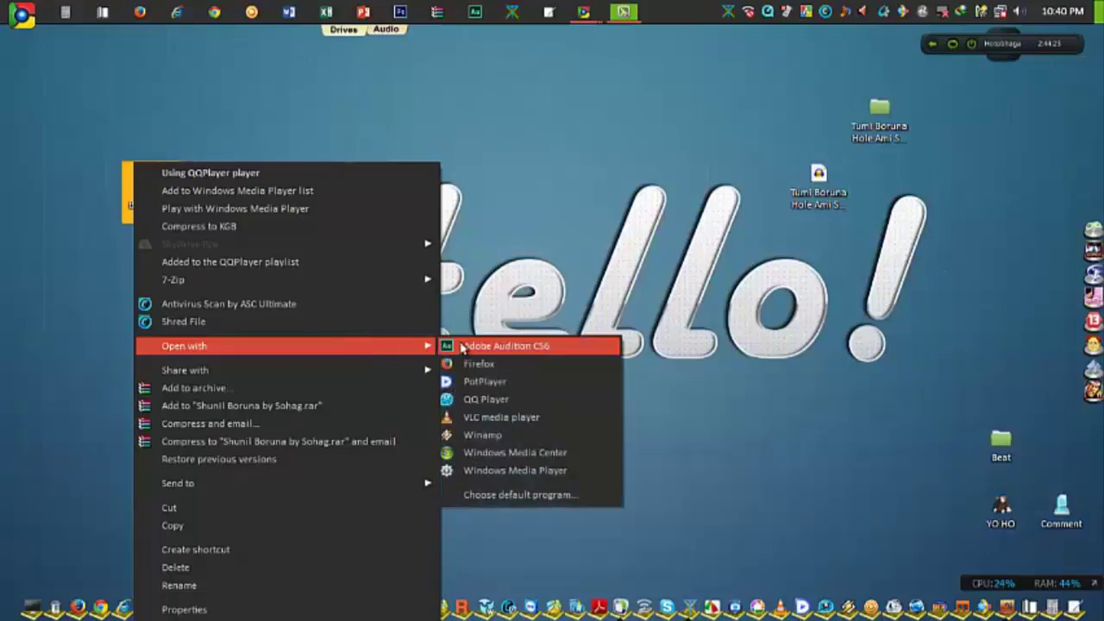
left_click(482, 434)
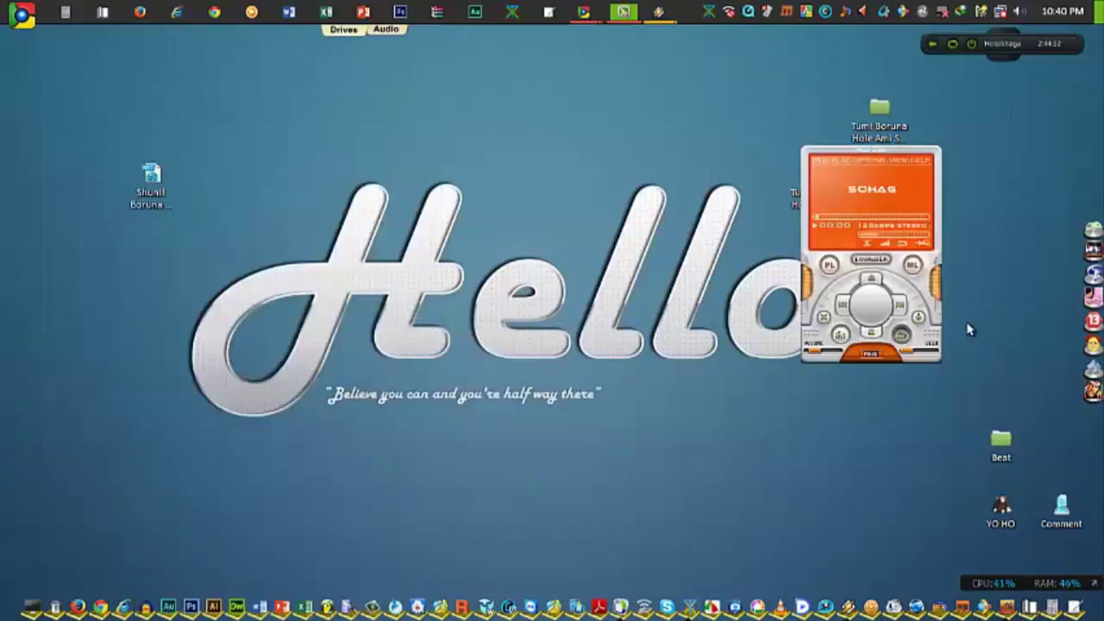
left_click_drag(927, 292, 422, 312)
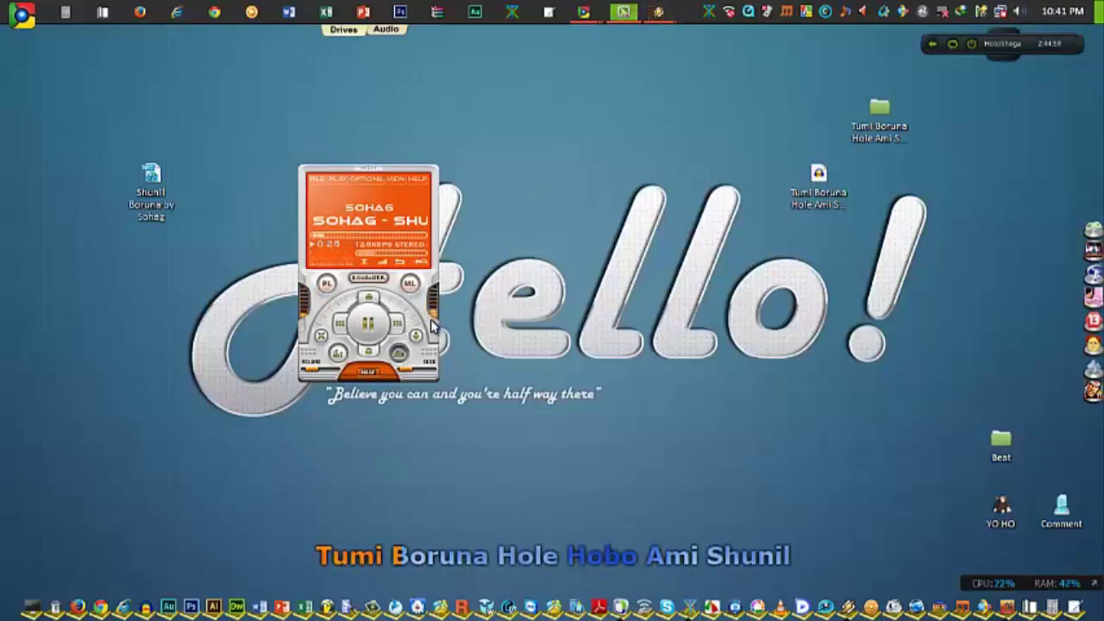
left_click_drag(434, 324, 313, 300)
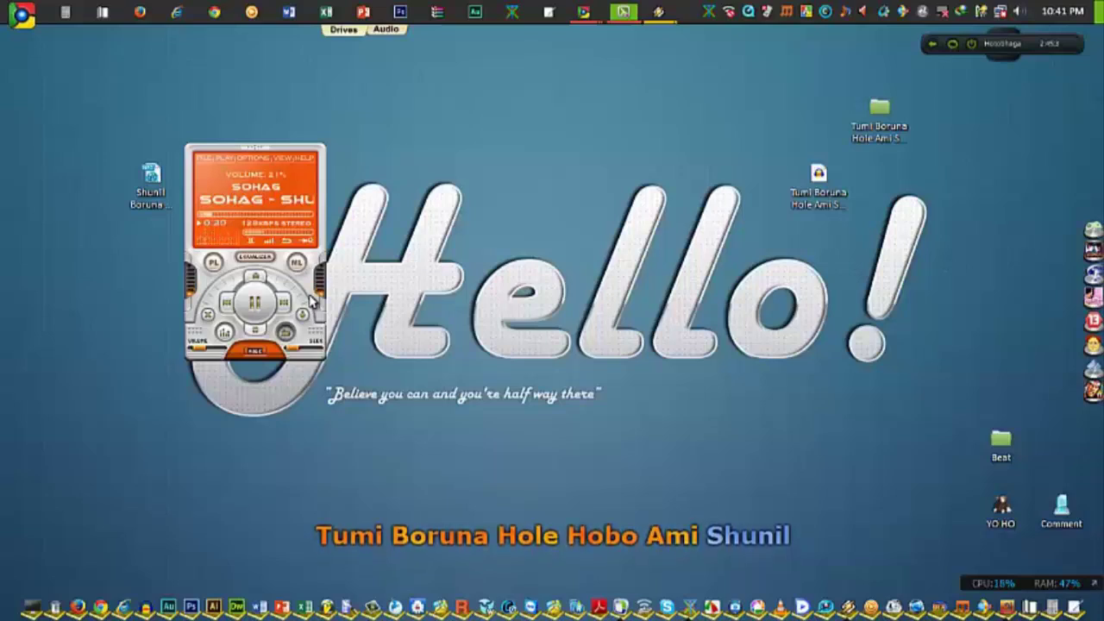
left_click_drag(312, 297, 326, 281)
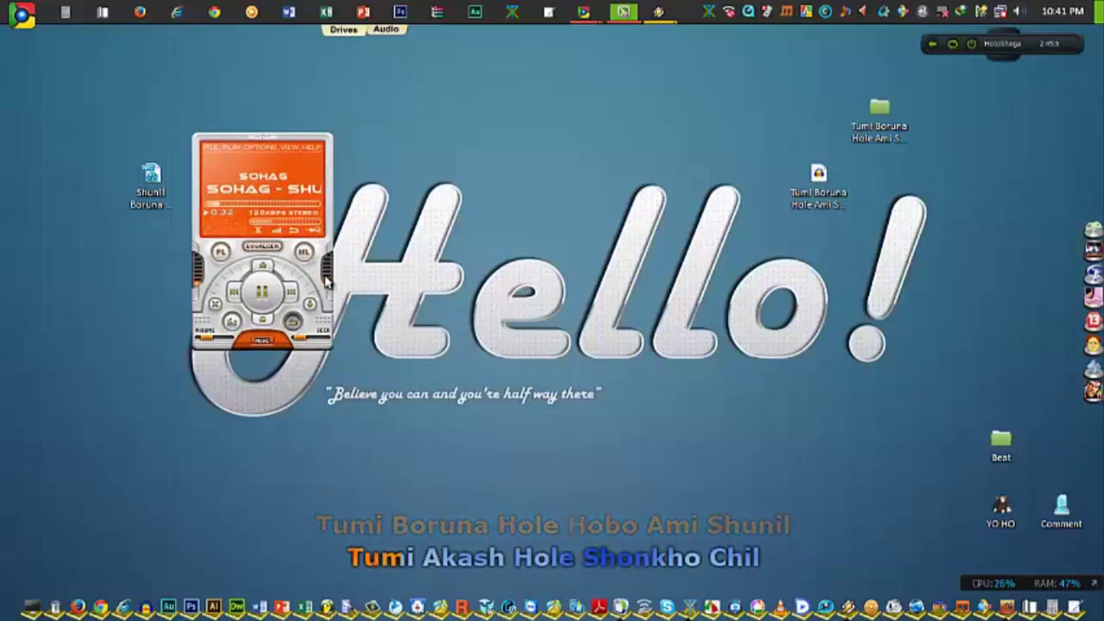
Listen to the mix at a lower volume while repositioning the Winamp player, pause playback, and close the player
scroll(326, 280, "down", 2)
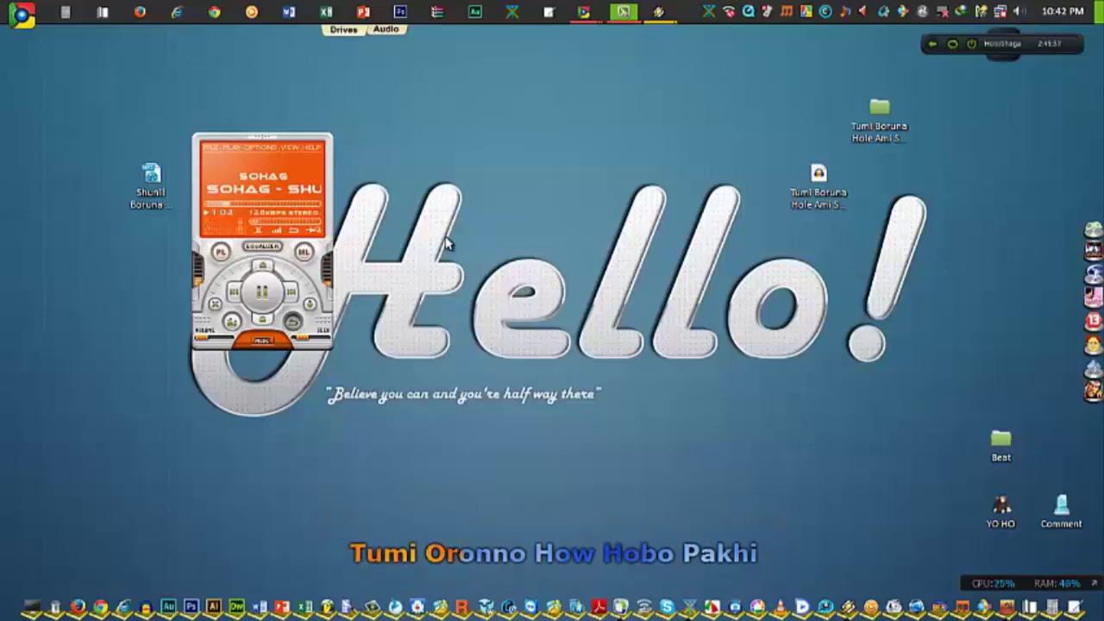
mouse_move(328, 289)
left_mouse_down()
mouse_move(381, 268)
mouse_move(420, 269)
mouse_move(341, 274)
left_mouse_up()
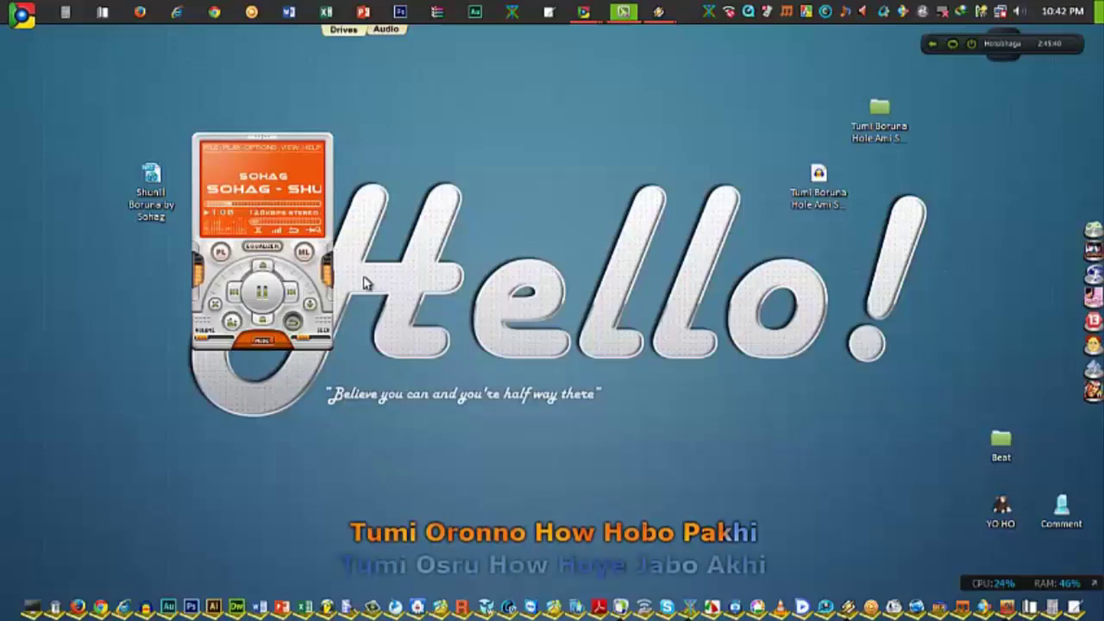
left_click_drag(339, 287, 136, 387)
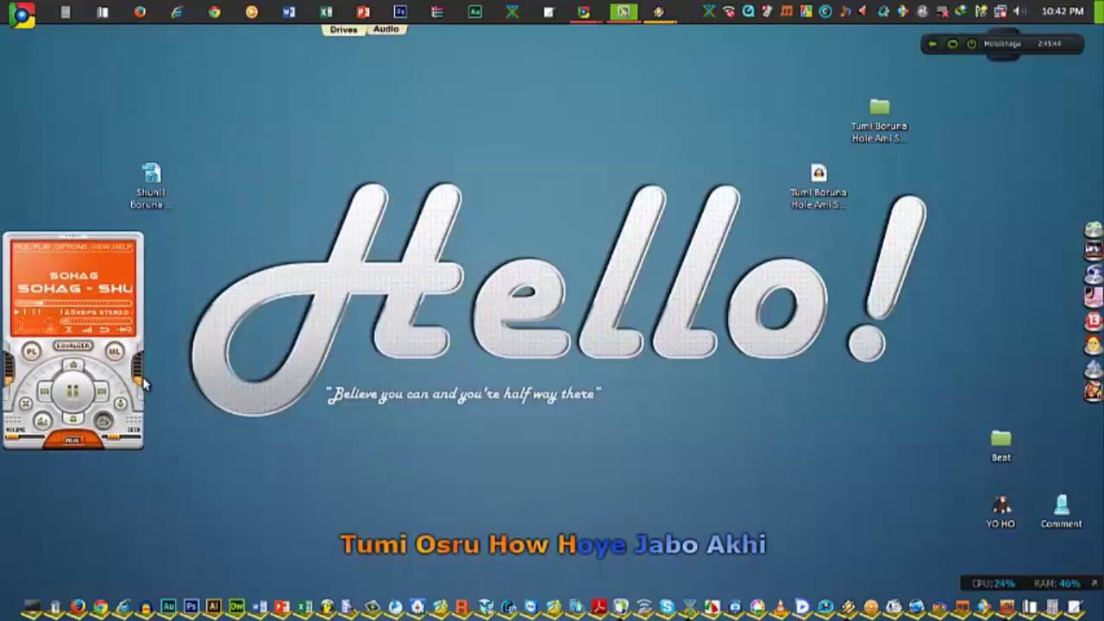
scroll(143, 385, "down", 5)
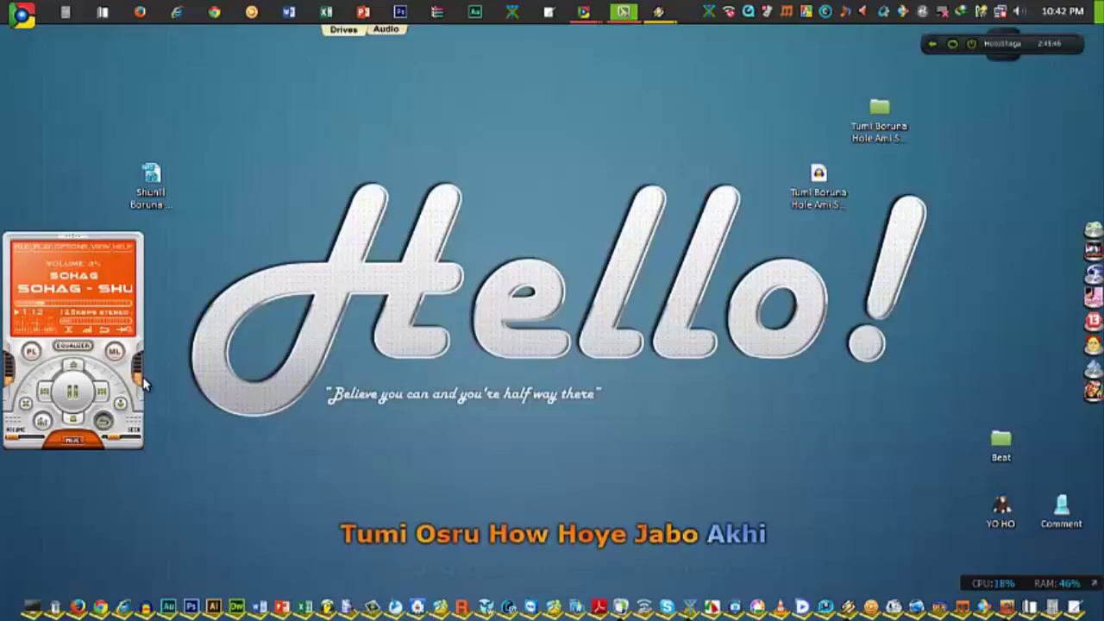
left_click_drag(143, 384, 181, 345)
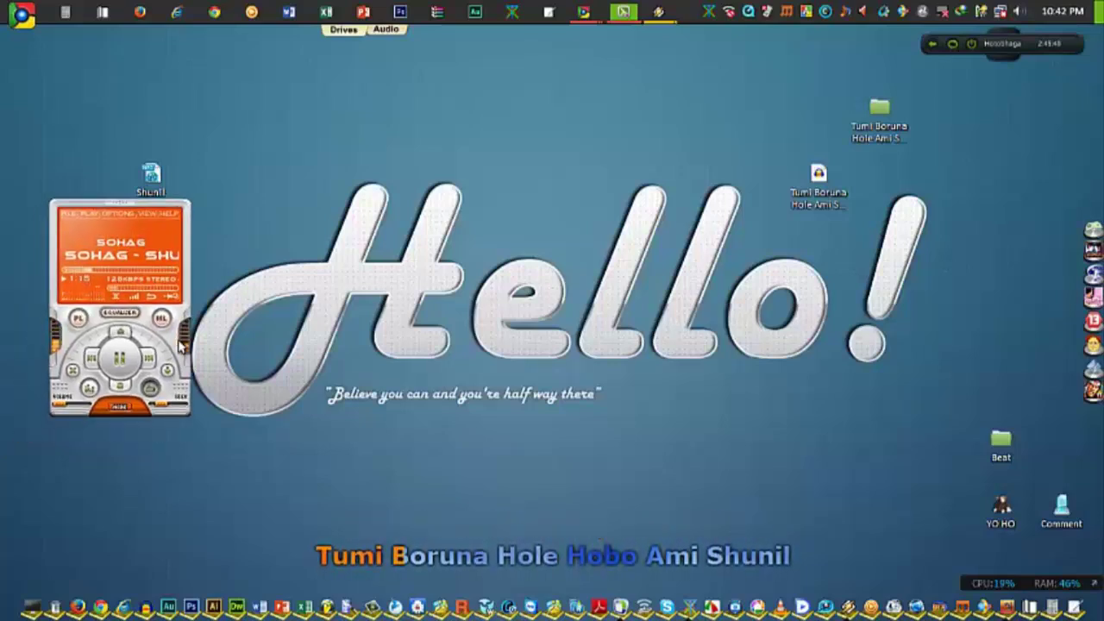
left_click(120, 362)
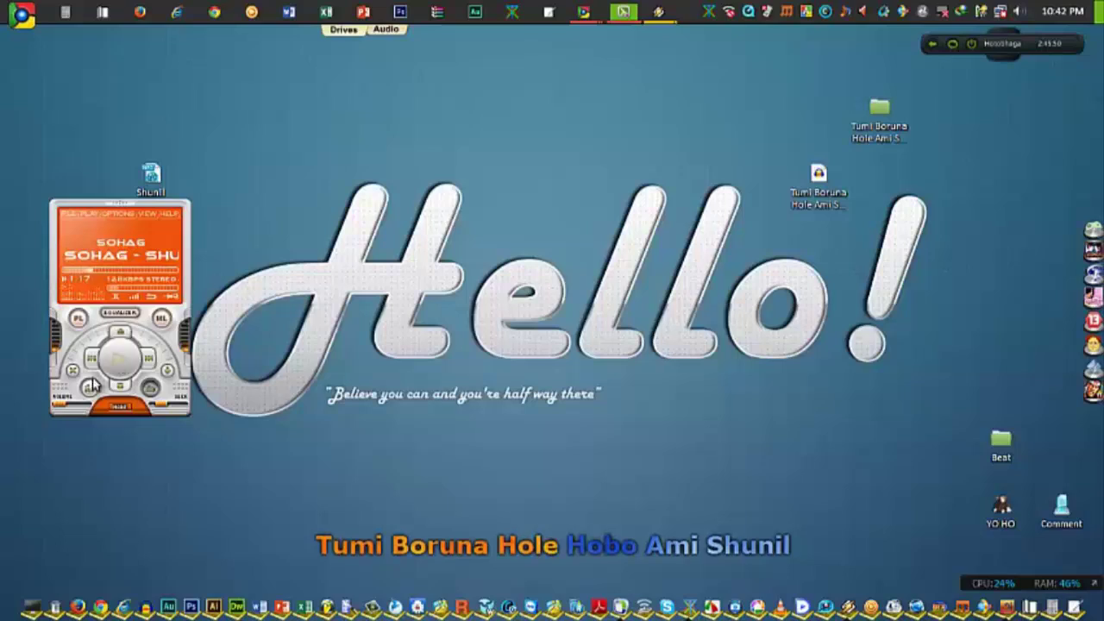
left_click(76, 369)
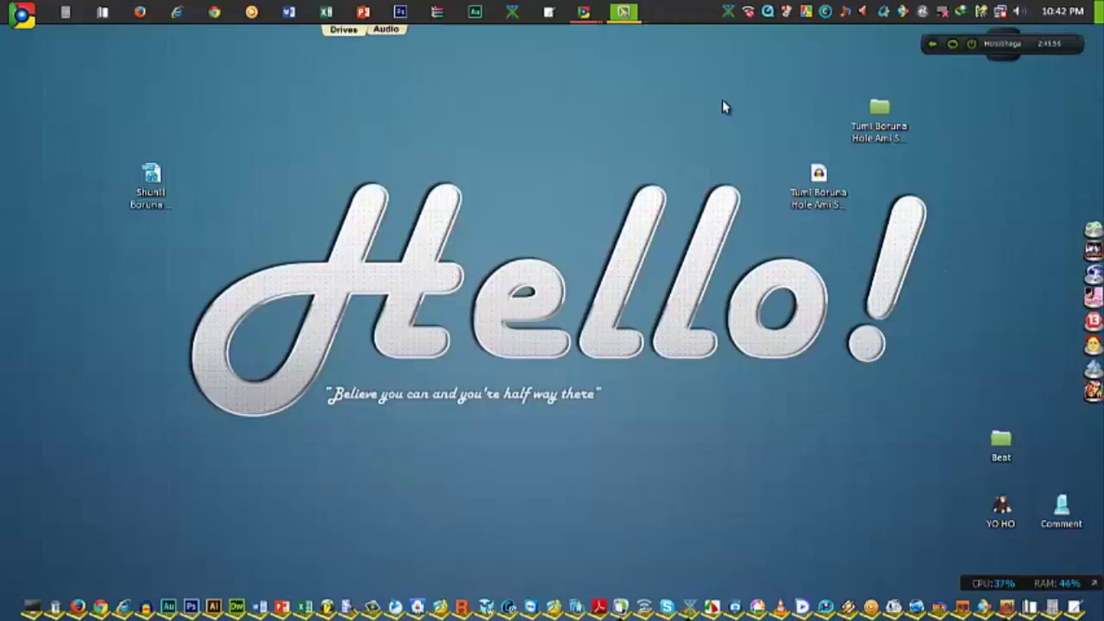
Move the Audacity project file directly below its data folder on the desktop
left_click_drag(795, 205, 857, 194)
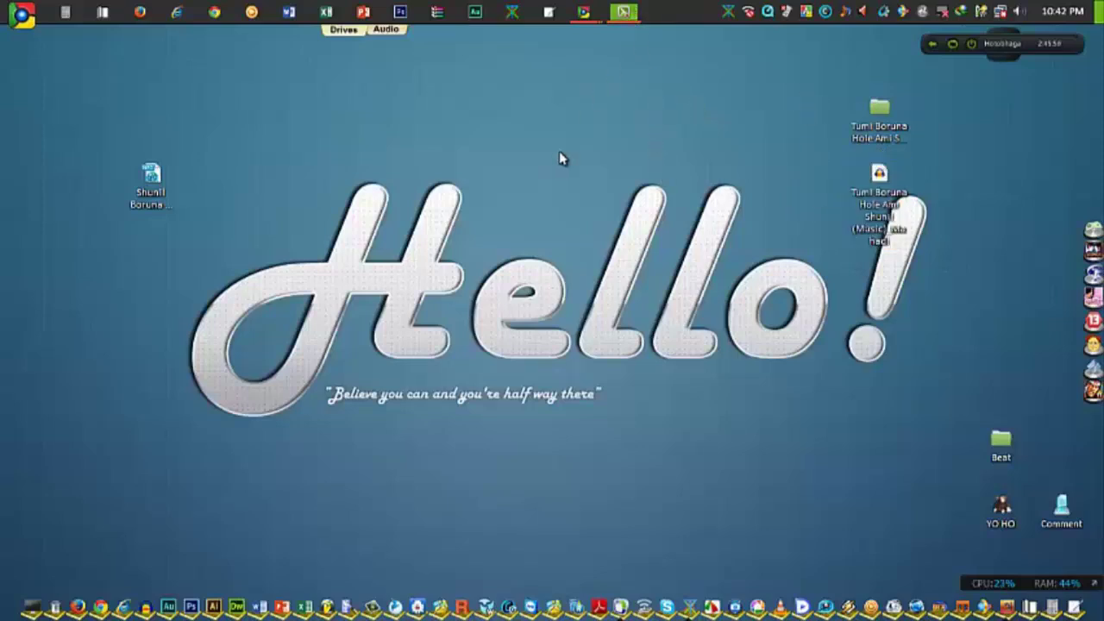
left_click(549, 11)
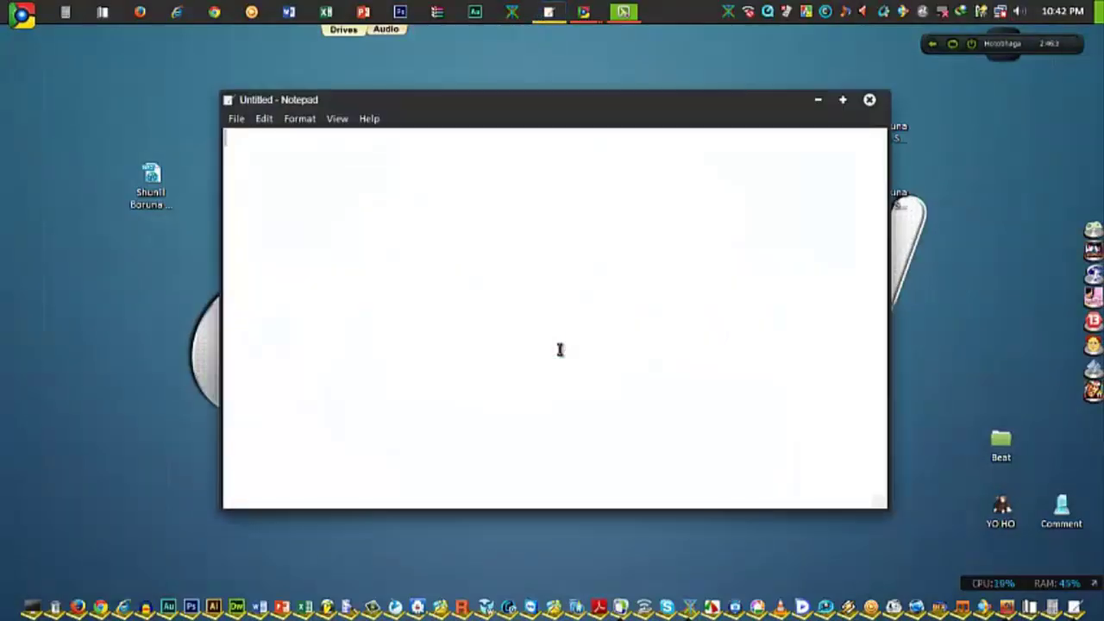
type("www.facebook.c")
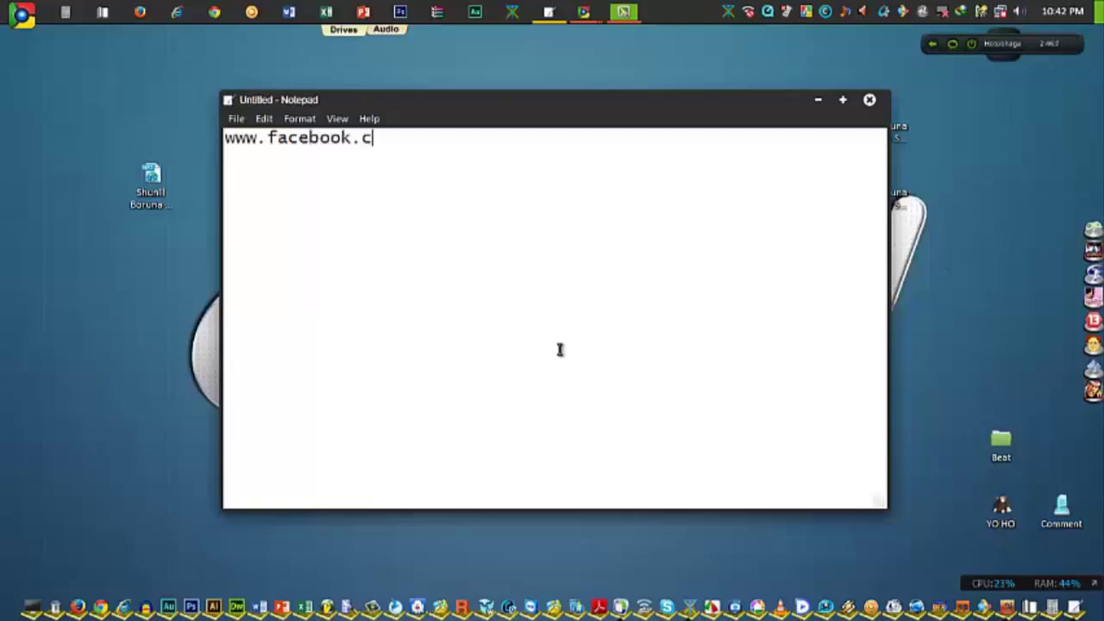
type("om/sohag")
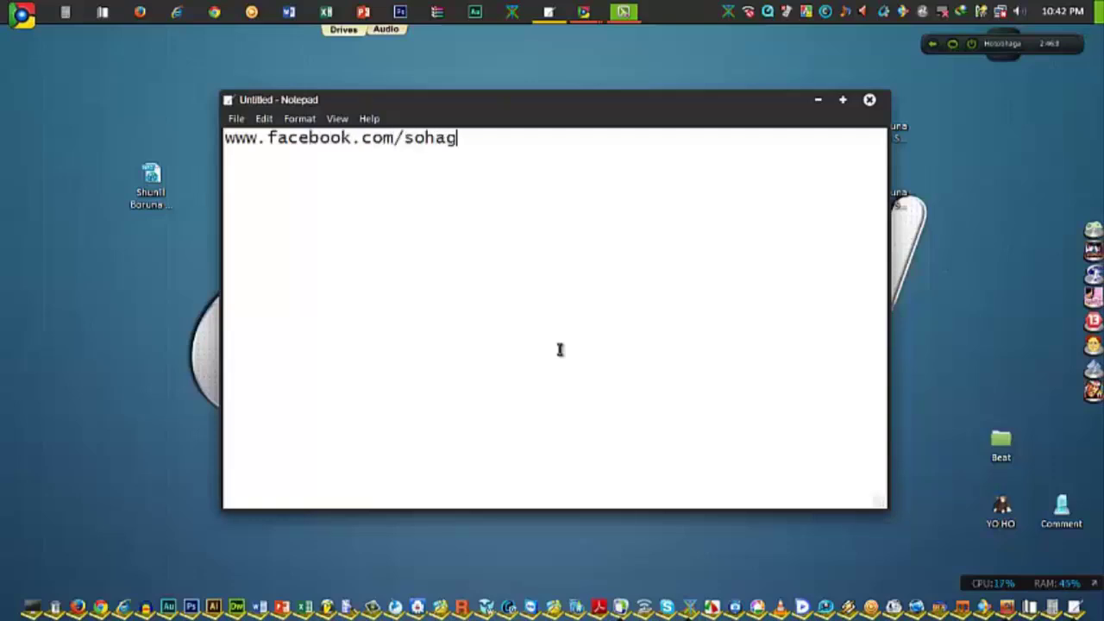
type(".;tyh")
Correct the typing mistakes after the dot in the Facebook profile address so the ending matches the presenter's username
key("Left")
key("Left")
key("Left")
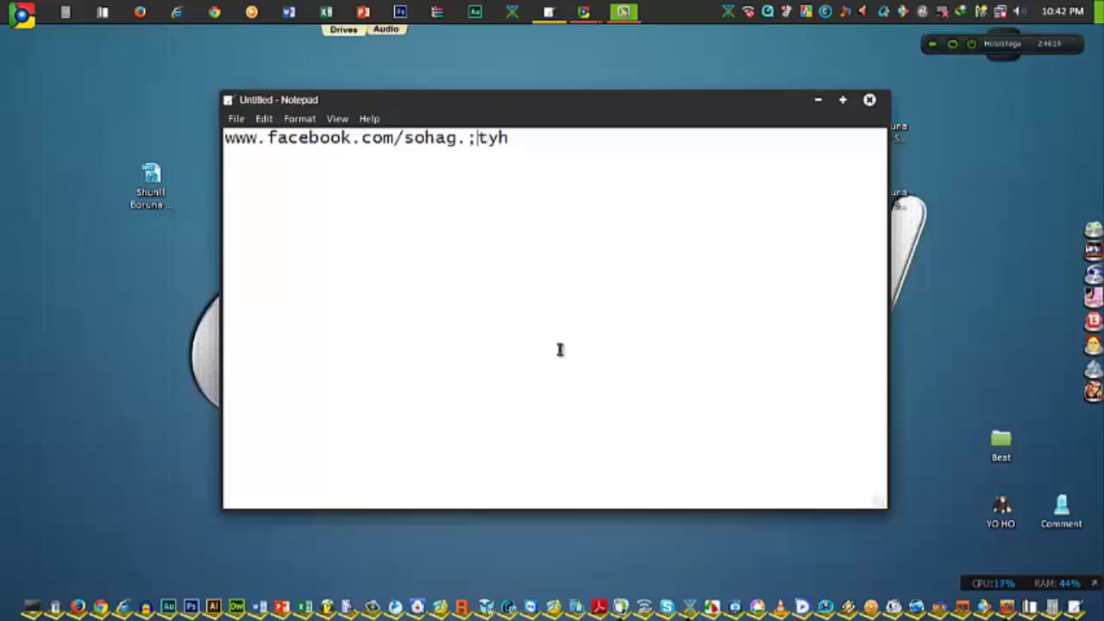
key("BackSpace")
key("BackSpace")
type("/")
key("BackSpace")
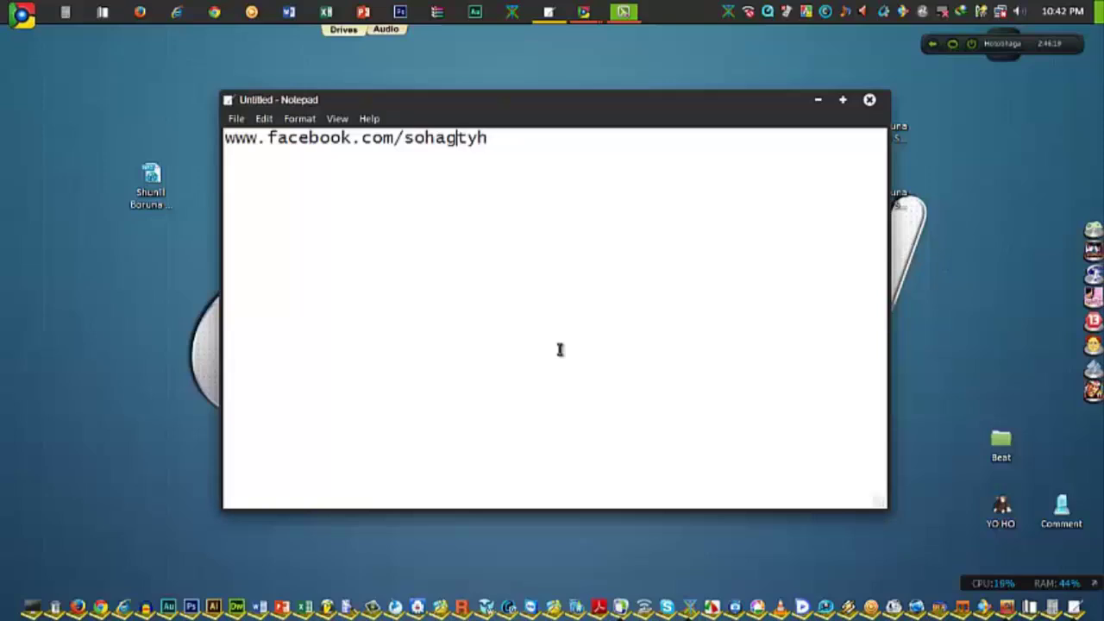
type(".")
key("Right")
key("Right")
key("Right")
key("Left")
key("Left")
type("t")
key("Left")
key("BackSpace")
type("l")
key("Right")
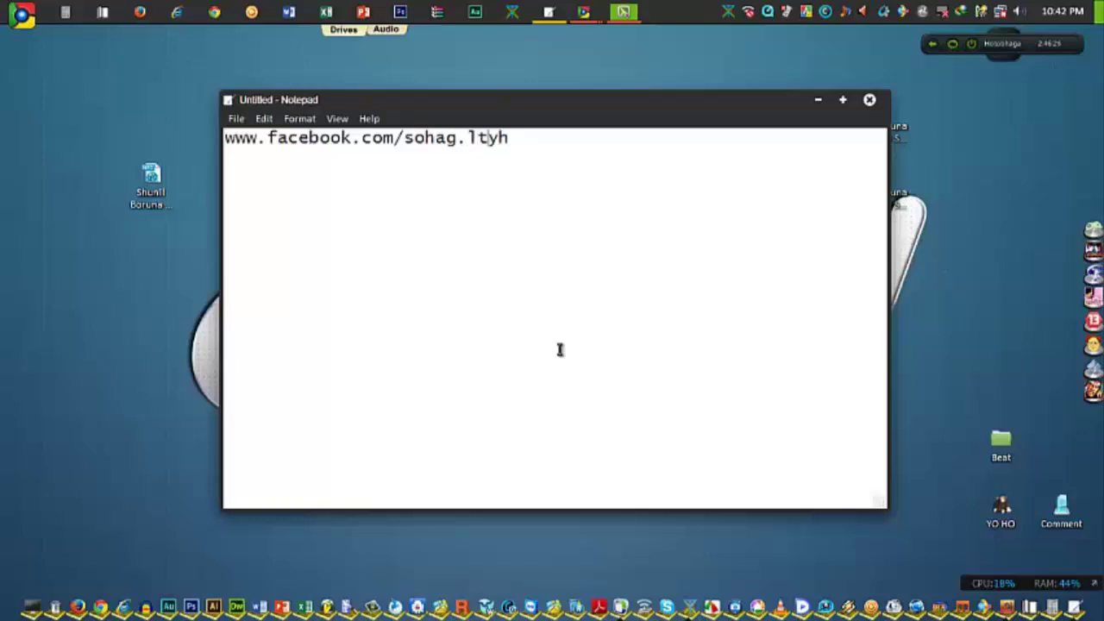
key("Right")
key("Right")
Highlight the whole Facebook profile address to point it out, deselect it, and minimise the Notepad window
left_click_drag(414, 152, 536, 153)
left_click(536, 153)
key("ctrl+a")
left_click(601, 245)
left_click_drag(517, 259, 217, 267)
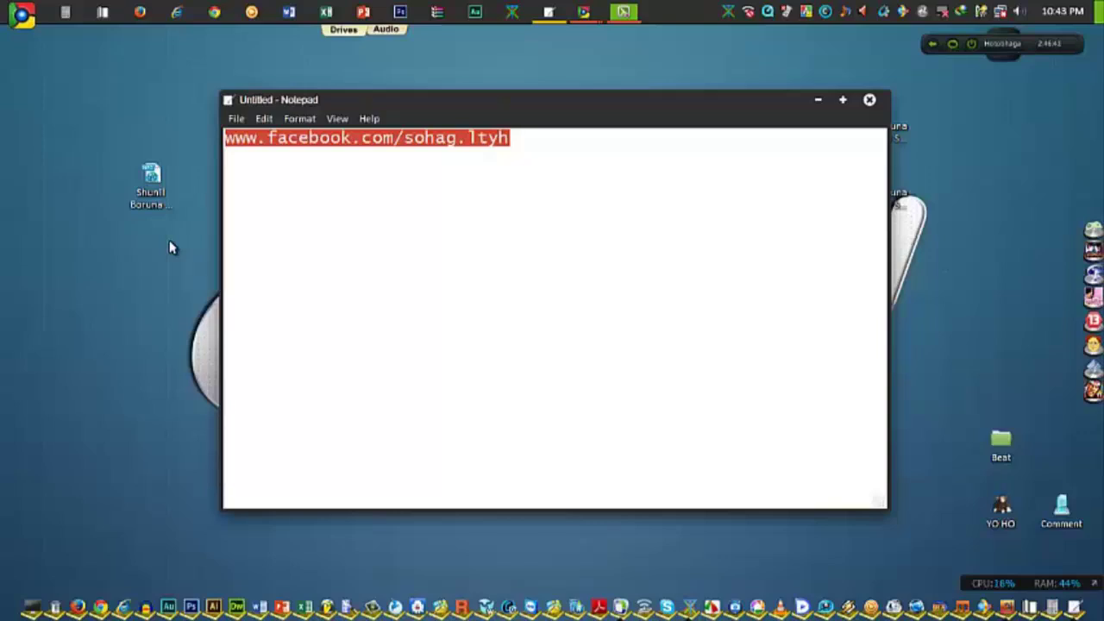
left_click(553, 177)
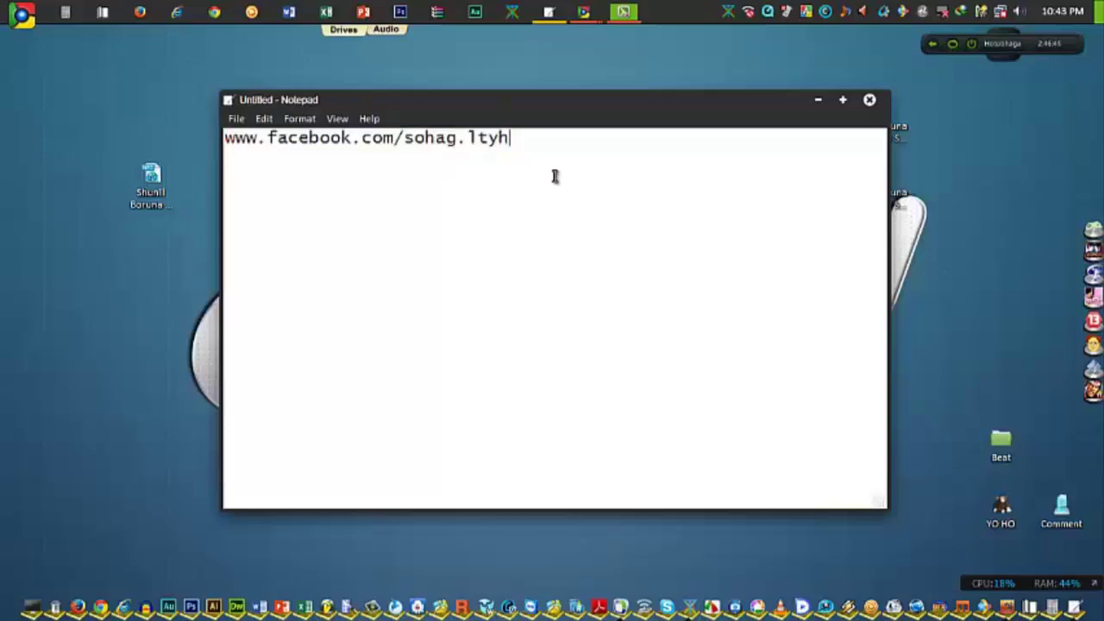
left_click_drag(582, 98, 626, 124)
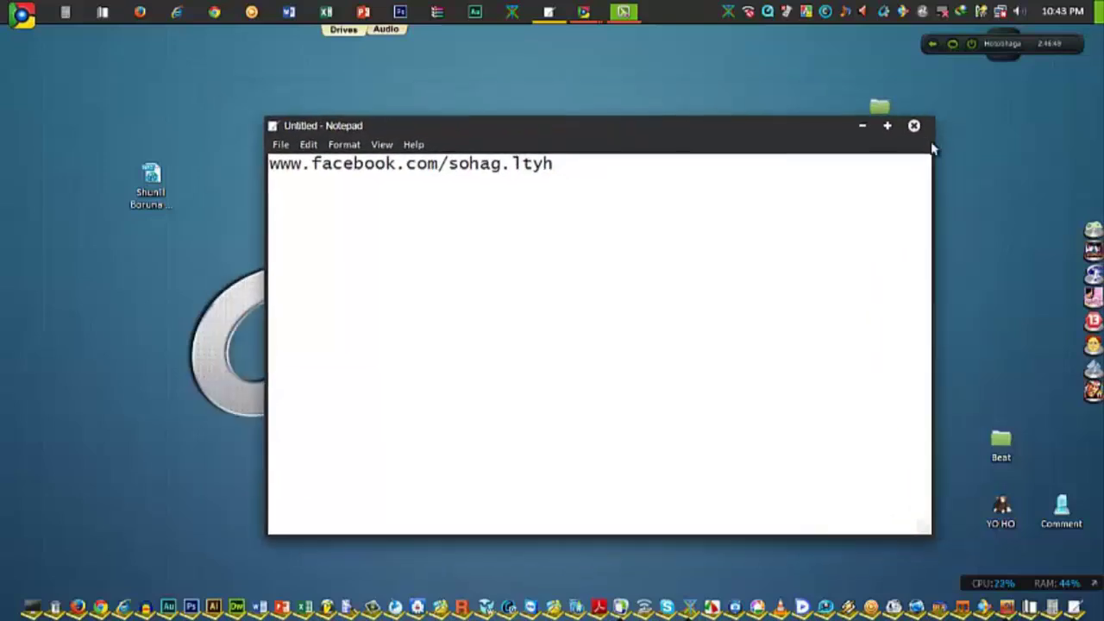
left_click(863, 130)
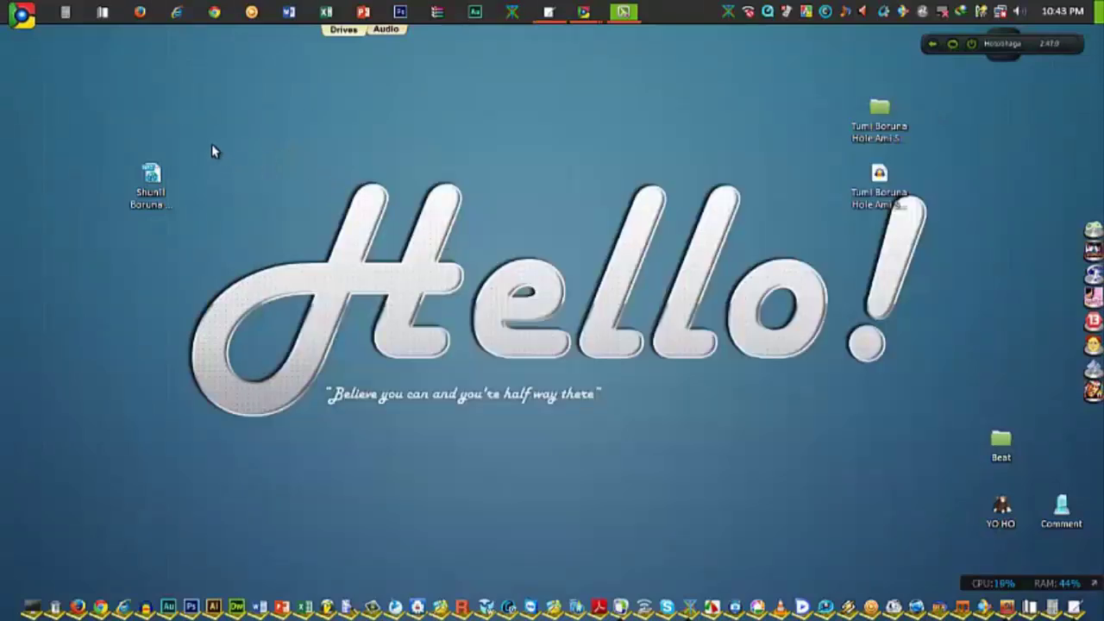
Move the "Shunil Boruna" MP3, the project's data folder and the project file to the desktop's left edge, and refresh the desktop
left_click_drag(209, 143, 530, 319)
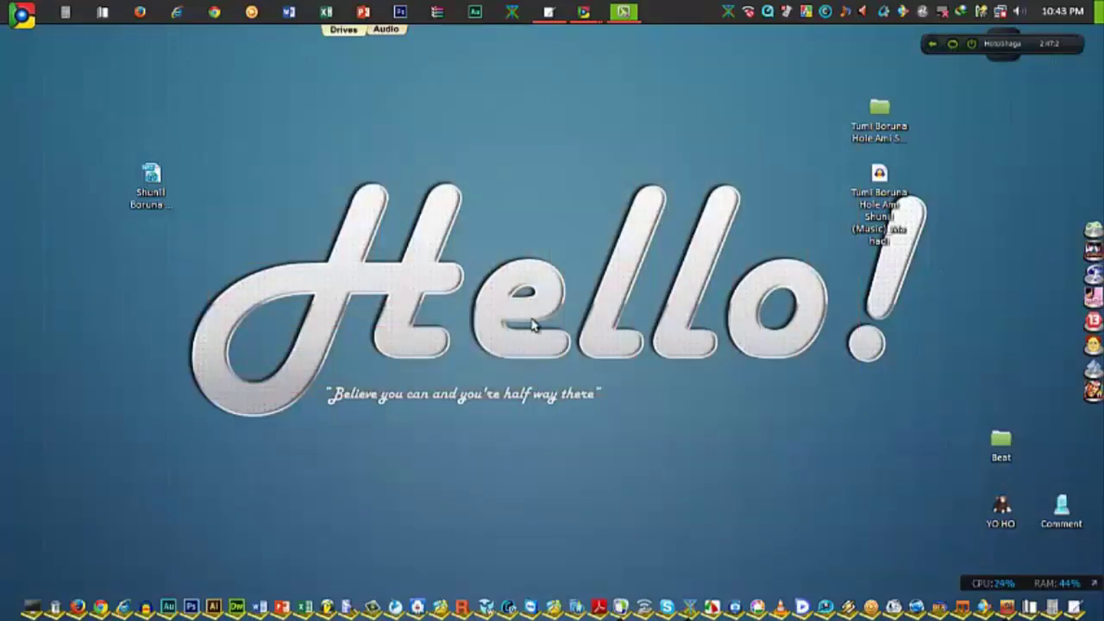
left_click_drag(151, 182, 30, 129)
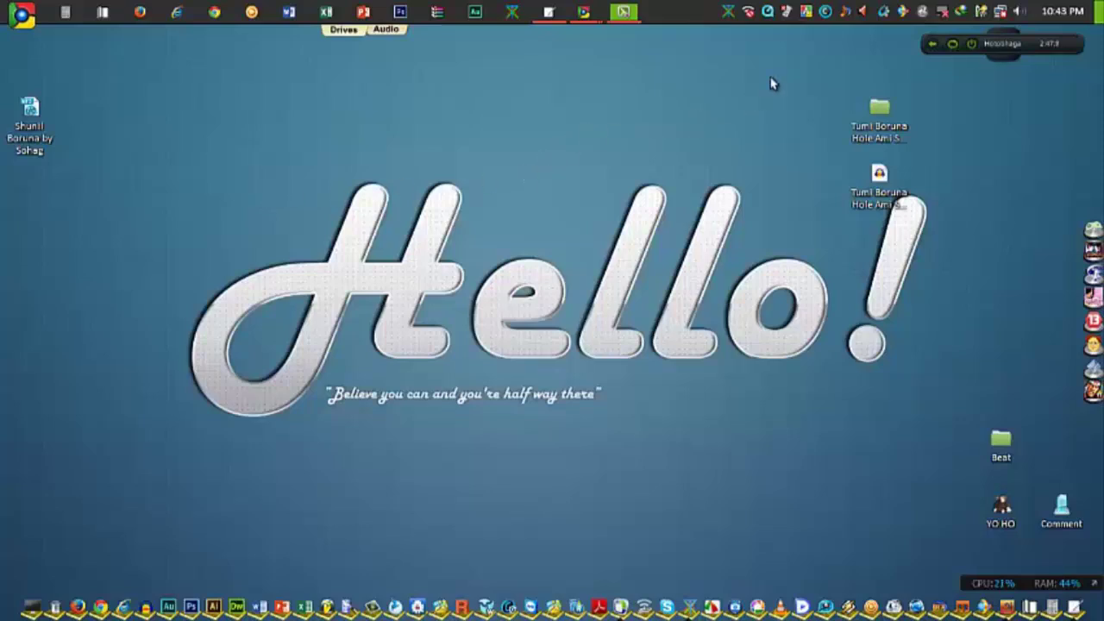
left_click_drag(769, 75, 953, 218)
left_click_drag(879, 119, 5, 222)
right_click(185, 199)
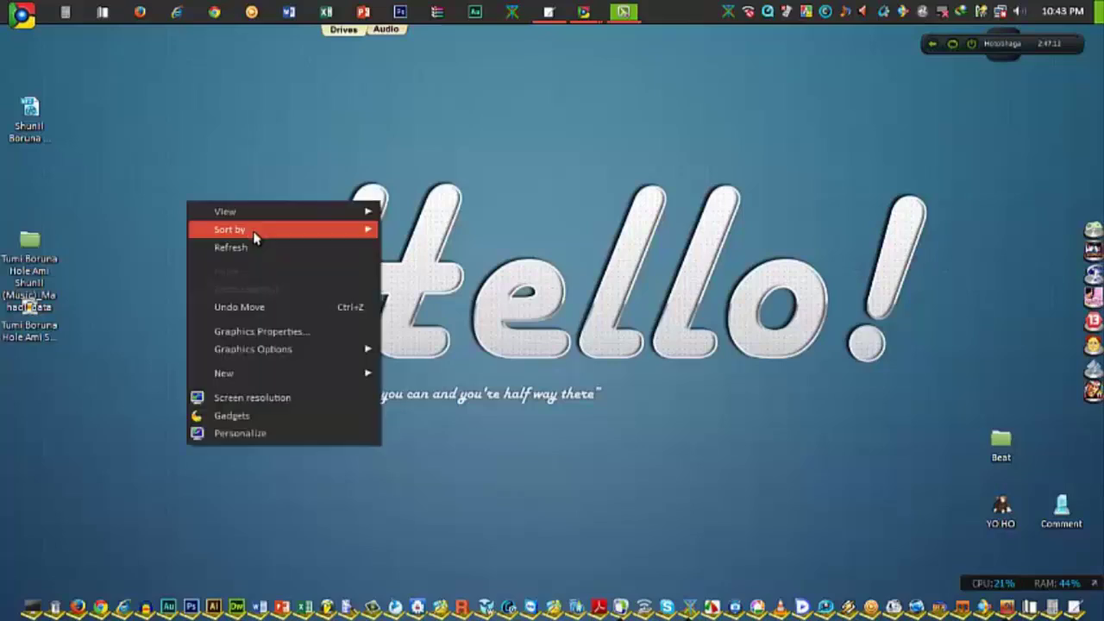
left_click(228, 250)
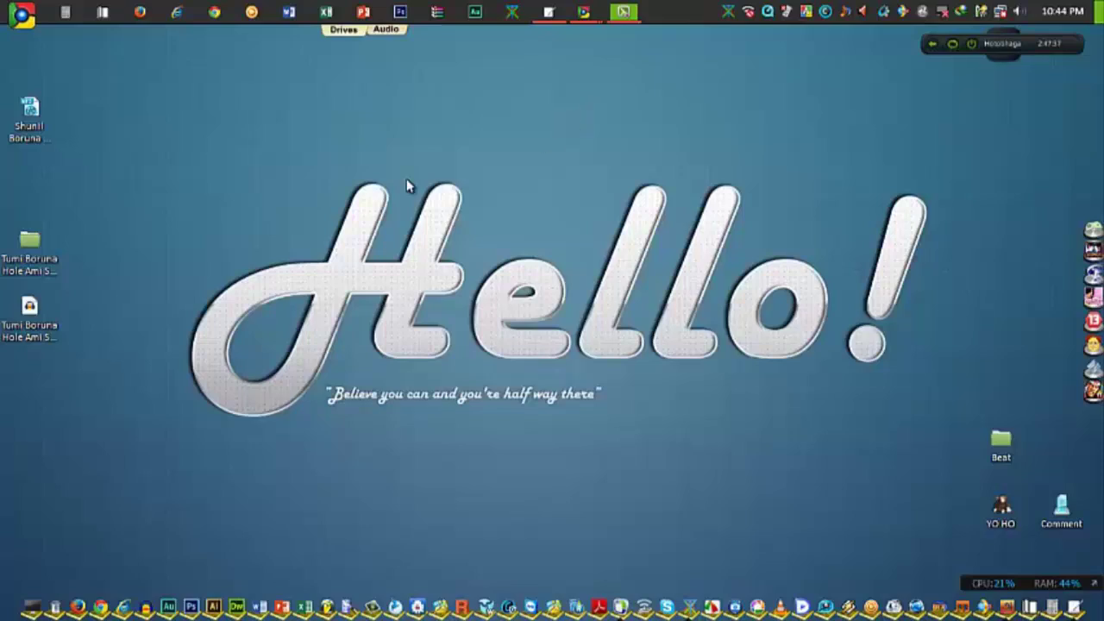
left_click_drag(198, 130, 180, 152)
left_click(31, 321)
left_click(180, 312)
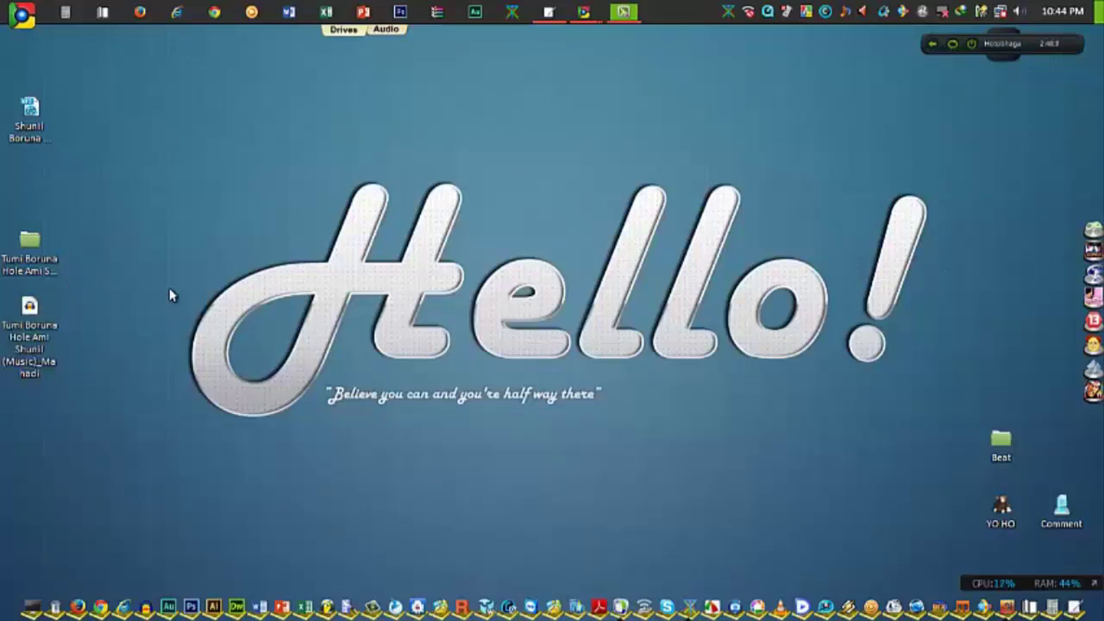